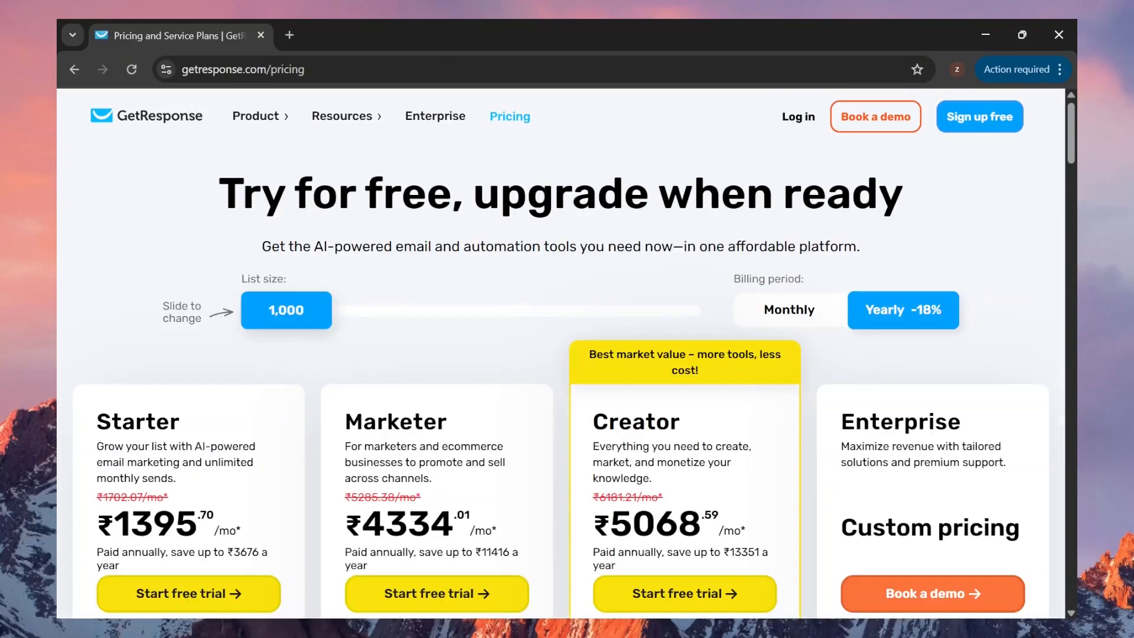
# Look over the GetResponse pricing plans and return to the homepage
pyautogui.scroll(-2, 482, 379)
pyautogui.scroll(3, 514, 306)
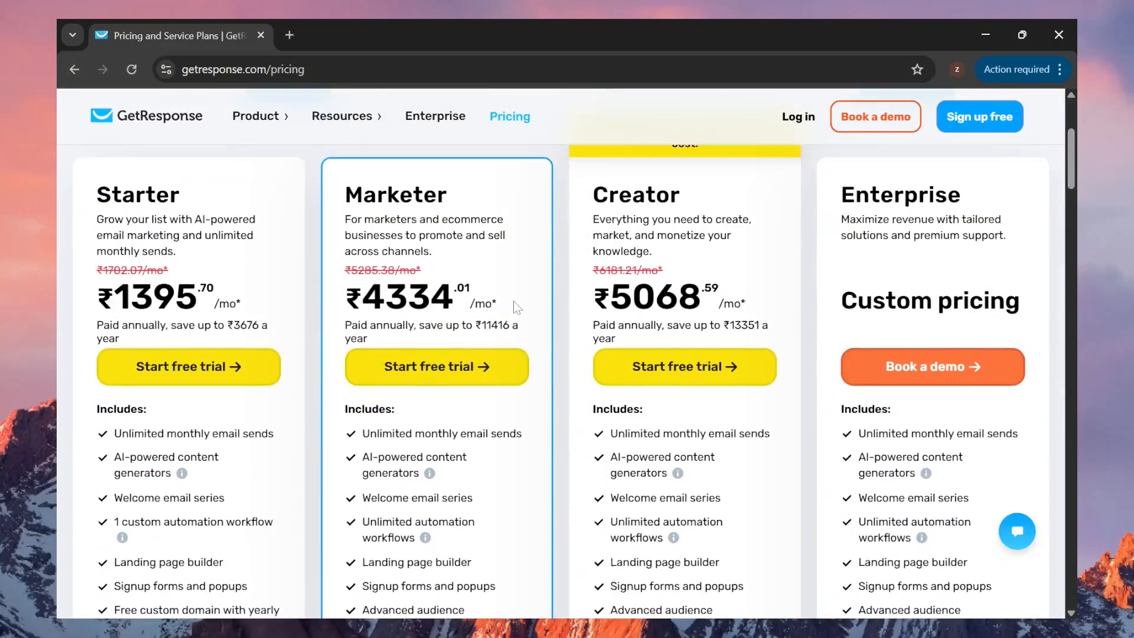
pyautogui.hotkey('alt', 'Left')
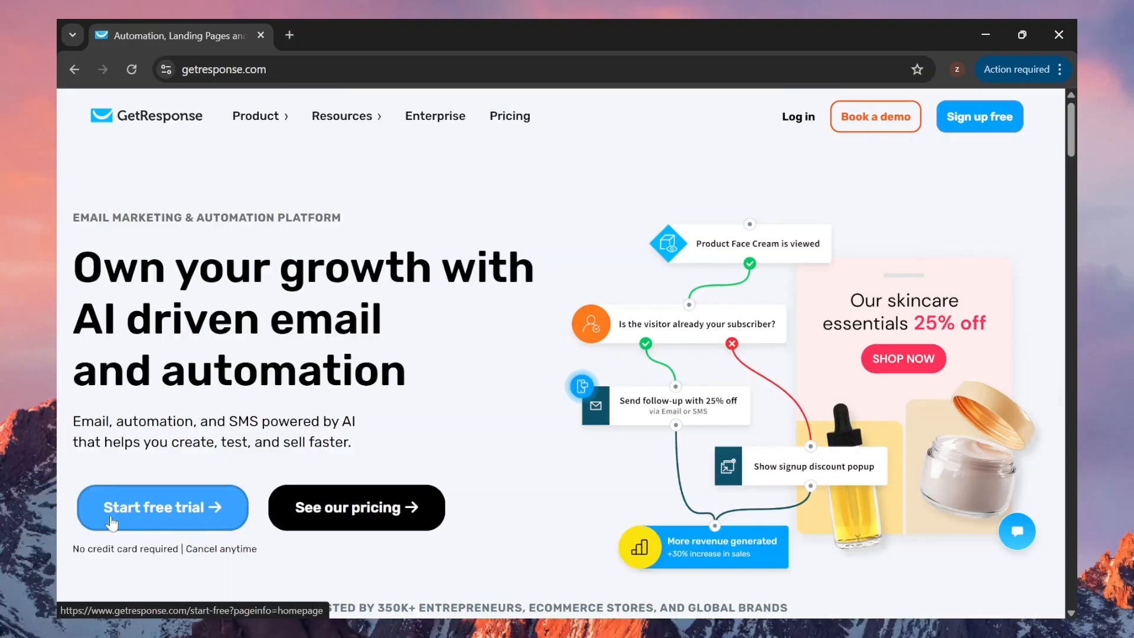
# Create a free trial account with the name, email and account password, and confirm the email address from the welcome message
pyautogui.click(157, 524)
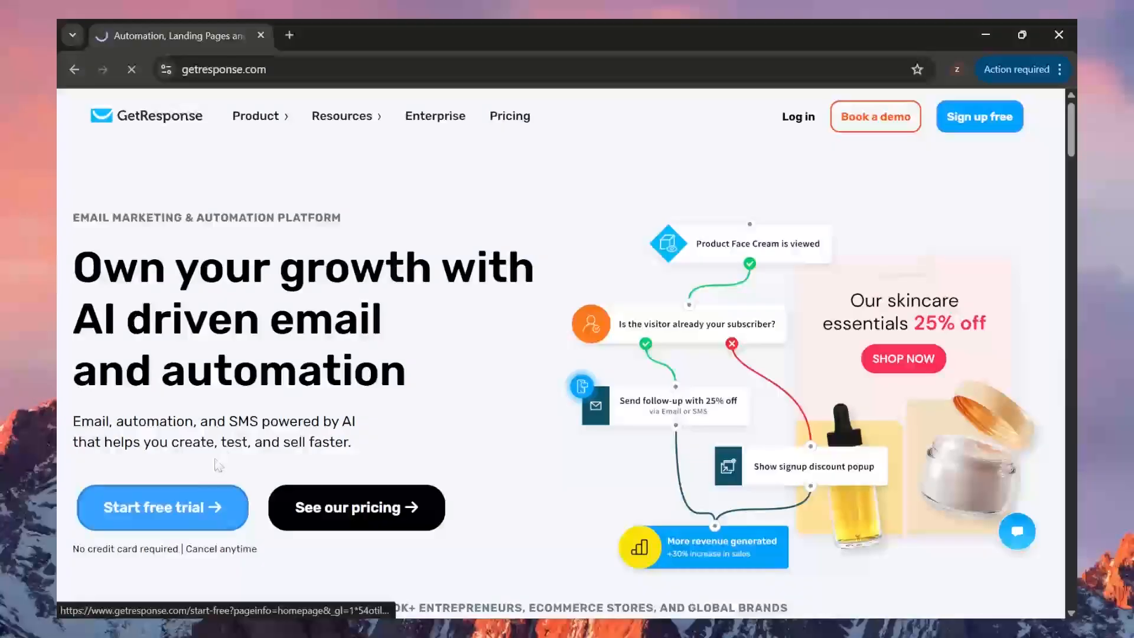
pyautogui.click(957, 69)
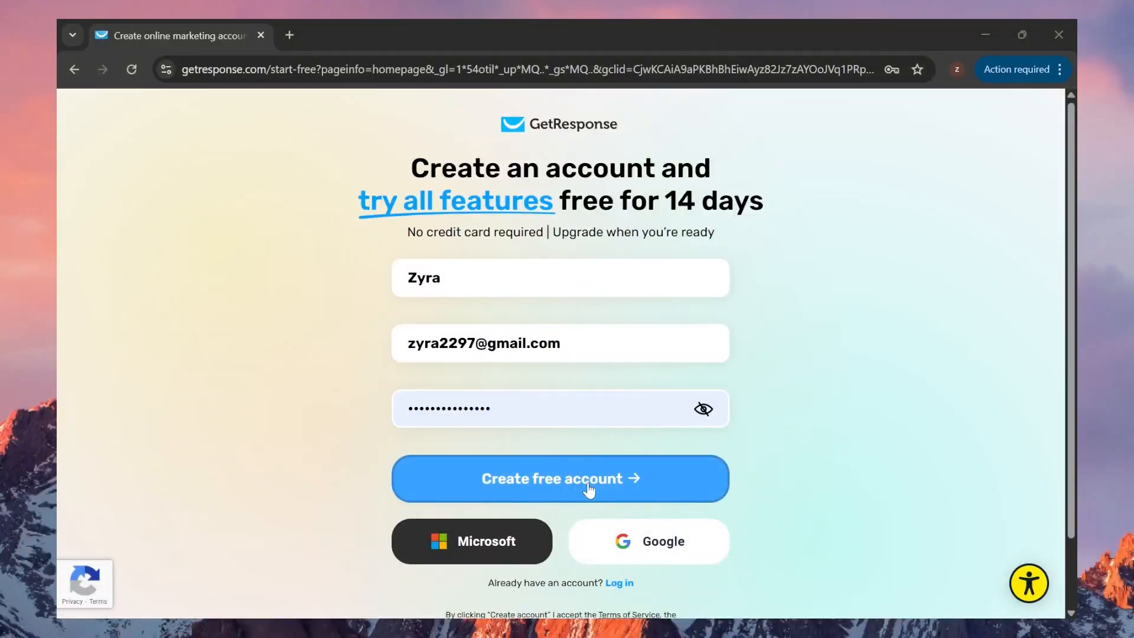
pyautogui.click(653, 488)
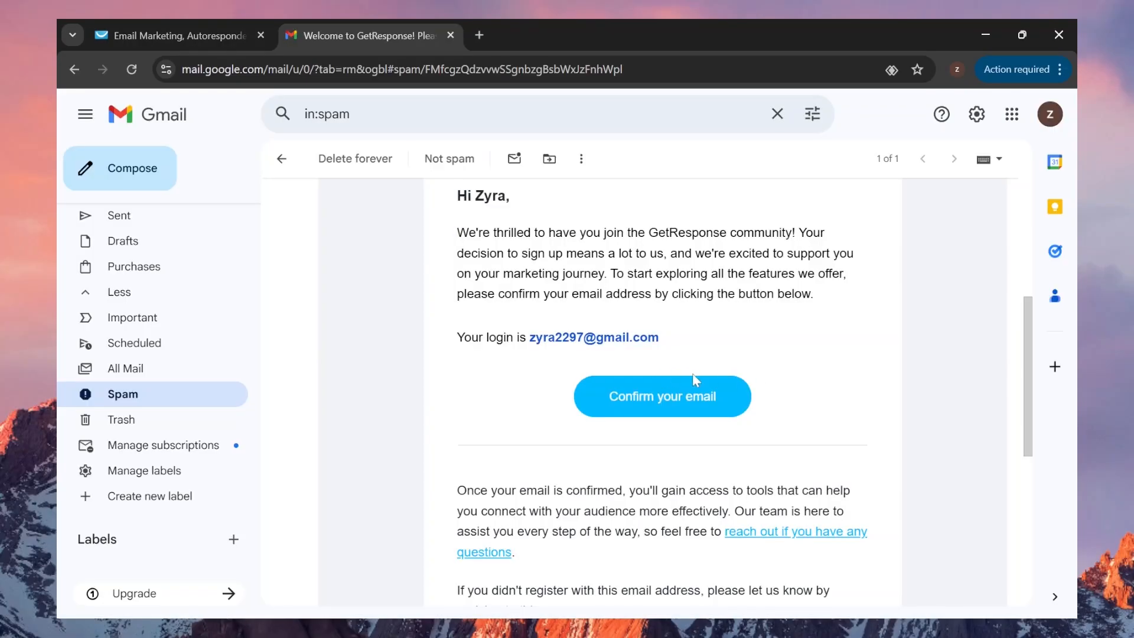
pyautogui.click(679, 403)
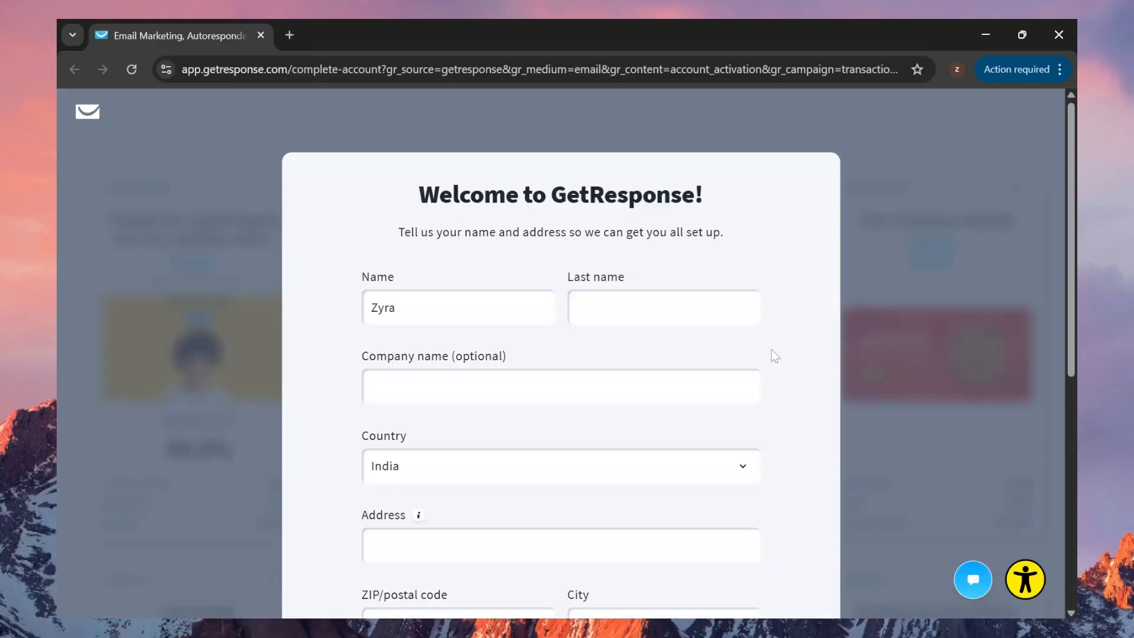
# Complete the account profile with the last name, company CosmoEd, postal address and mobile number, and submit it
pyautogui.scroll(-1, 758, 338)
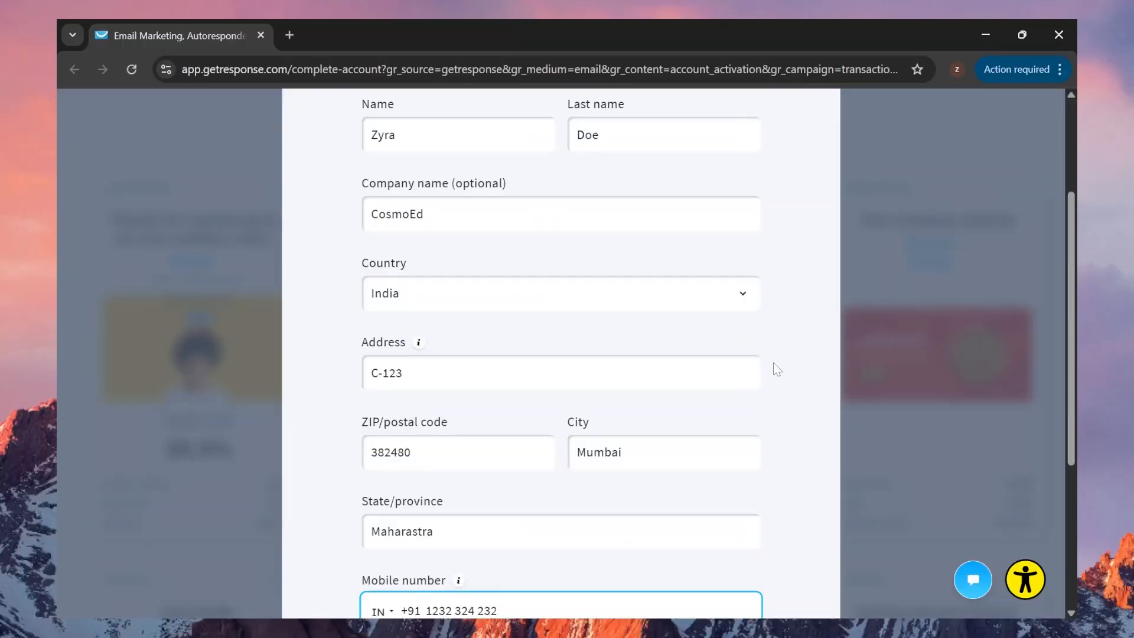
pyautogui.scroll(2, 774, 363)
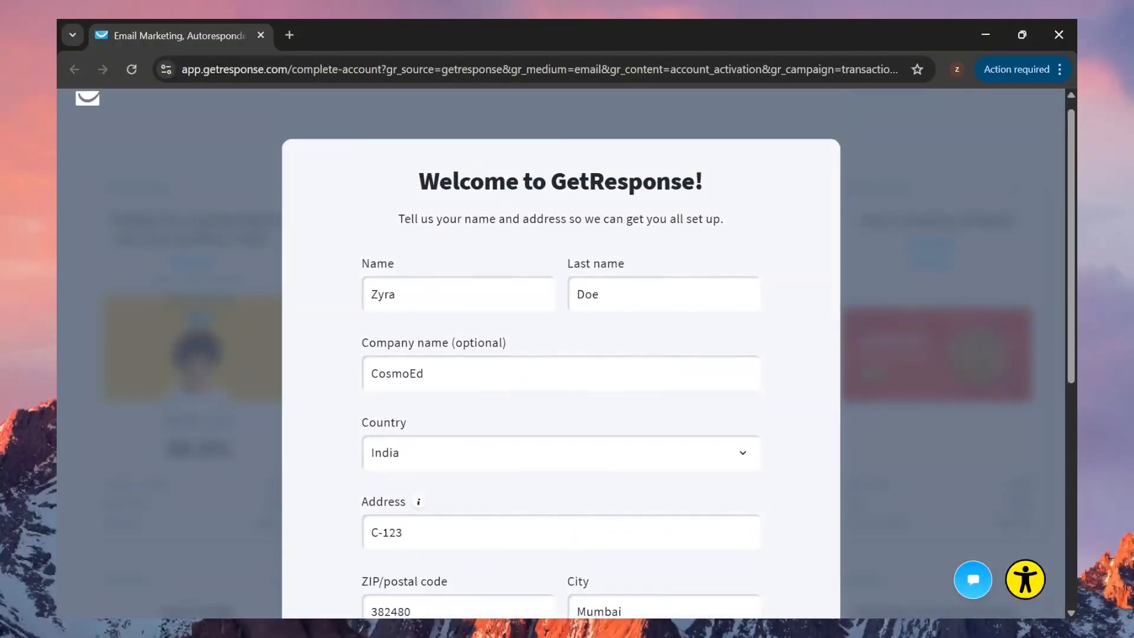
pyautogui.scroll(-5, 536, 458)
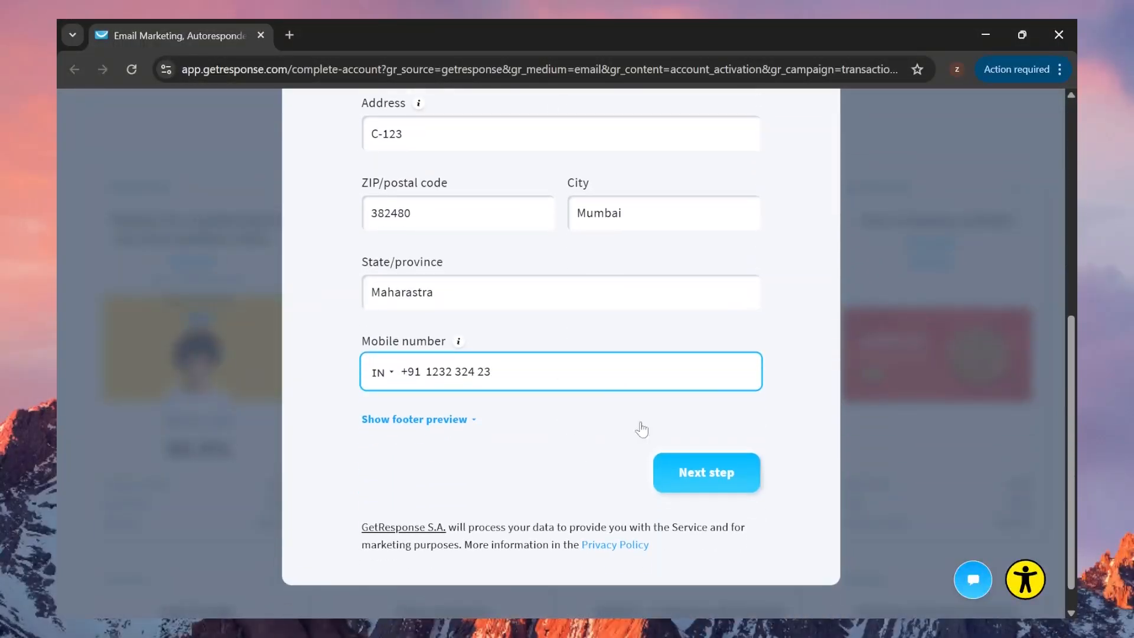
pyautogui.click(707, 476)
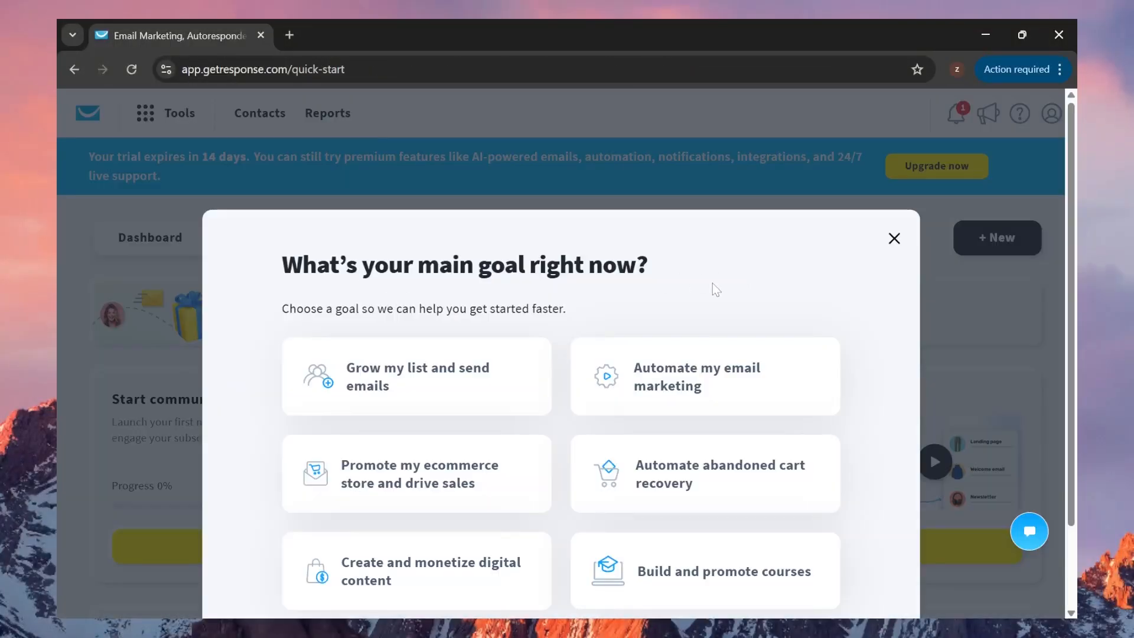
# Dismiss the question about the main goal without choosing one and go to the dashboard
pyautogui.scroll(-2, 713, 282)
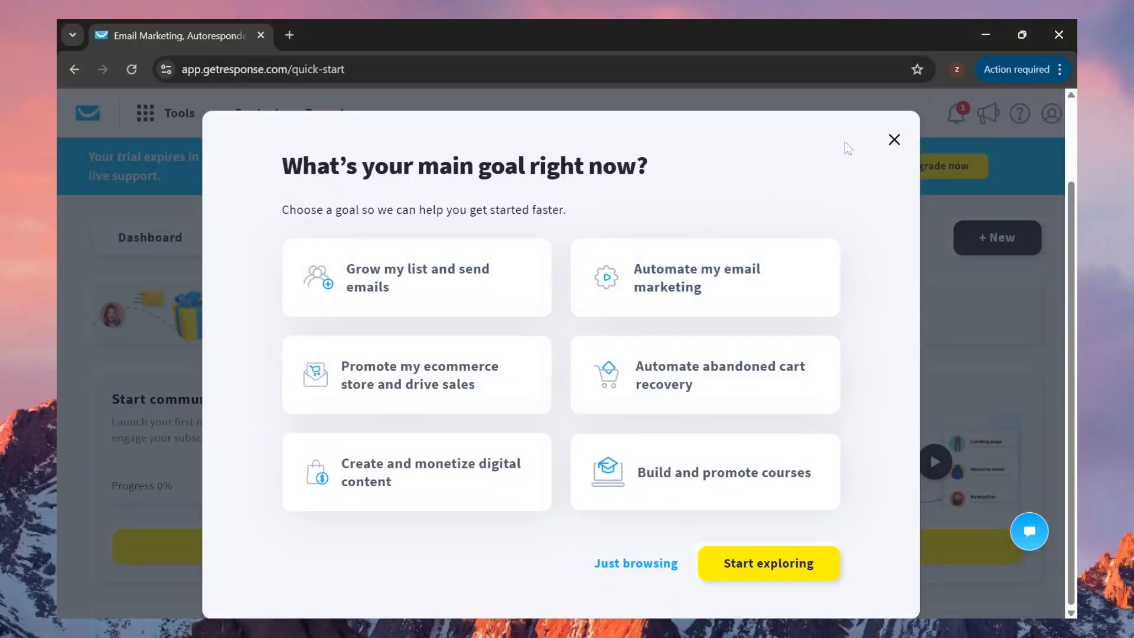
pyautogui.click(893, 141)
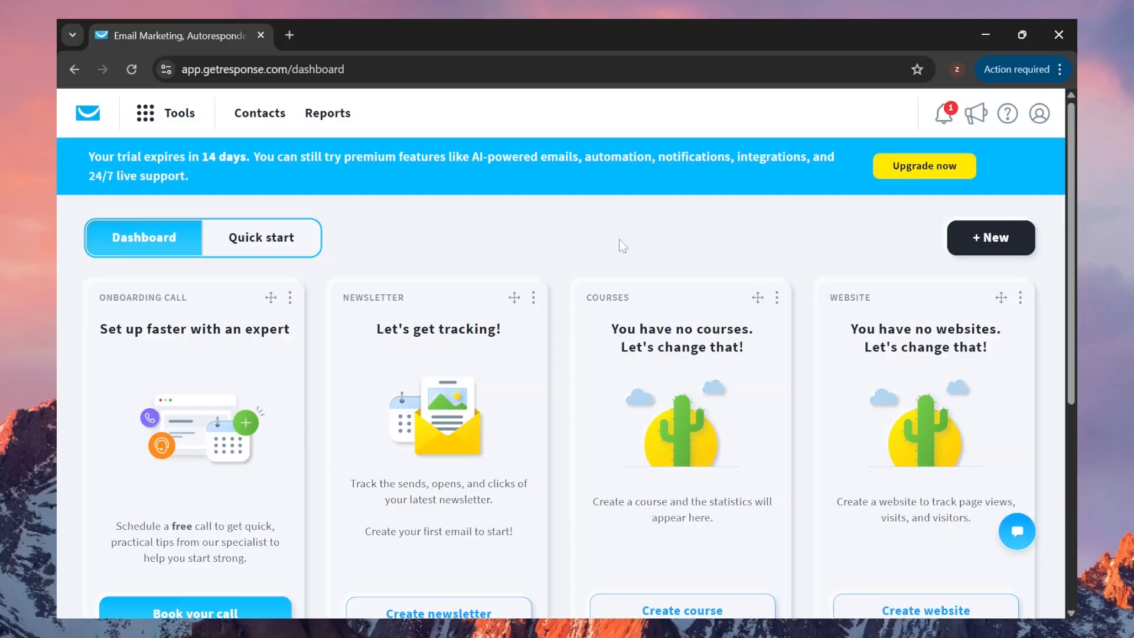
pyautogui.click(449, 246)
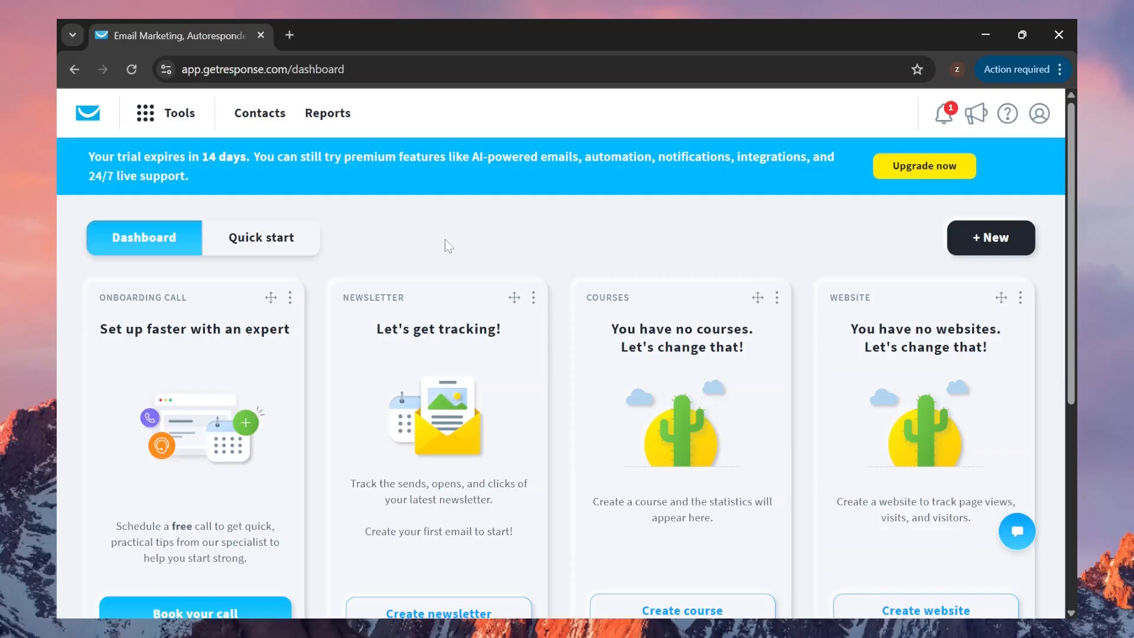
# Create a new contact list named Subscribers
pyautogui.click(260, 112)
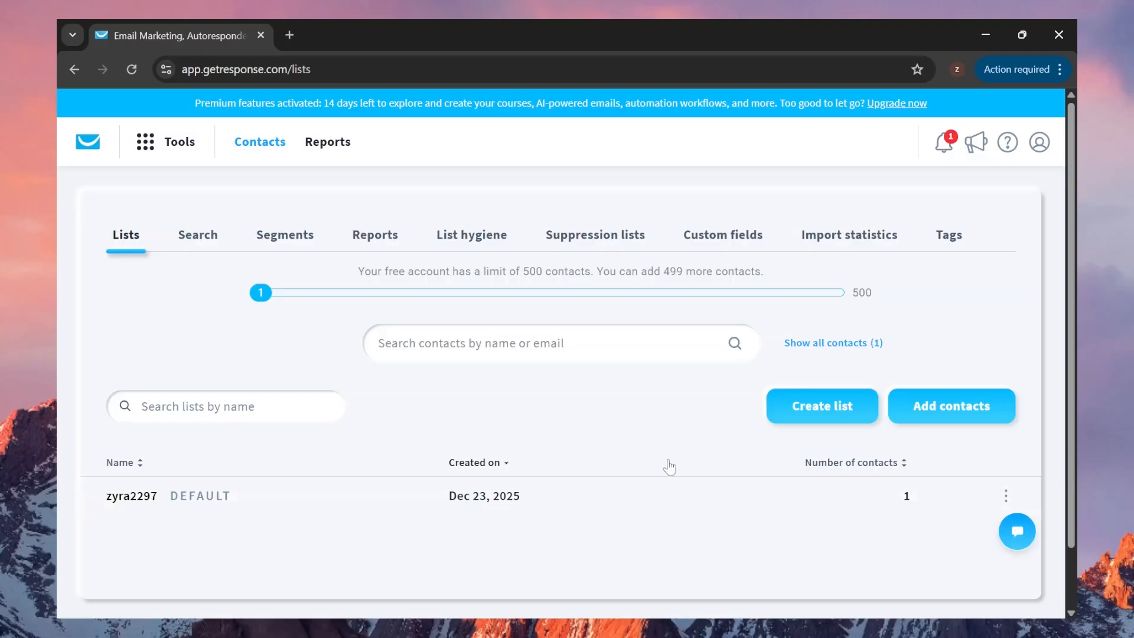
pyautogui.click(810, 414)
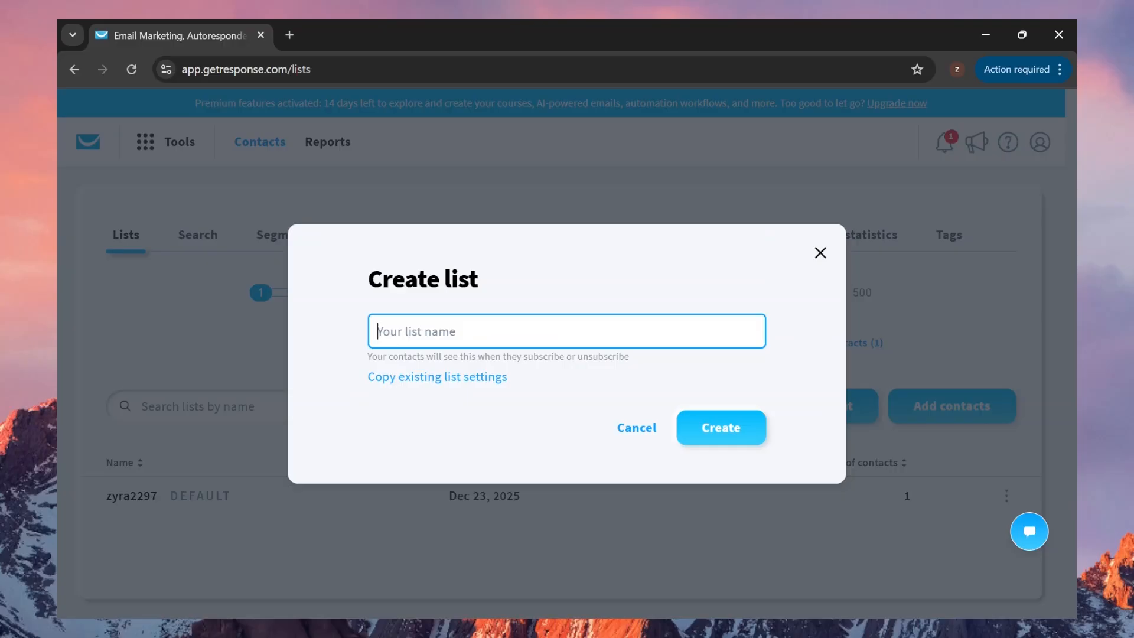
pyautogui.write('Subscribers')
pyautogui.click(739, 426)
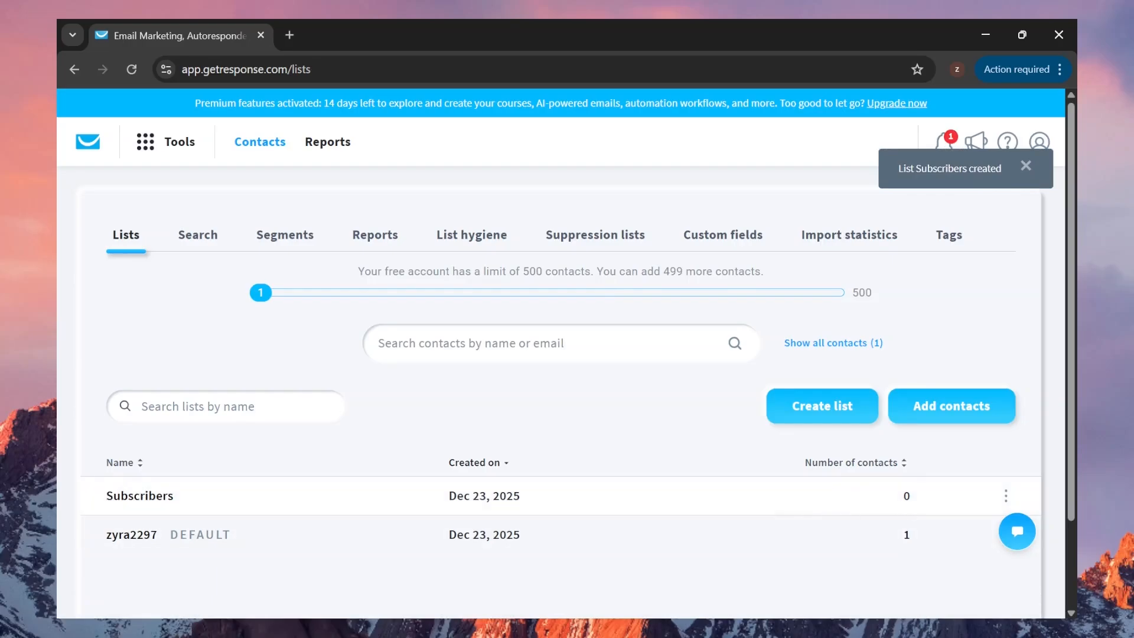
pyautogui.moveTo(911, 495); pyautogui.dragTo(896, 495)
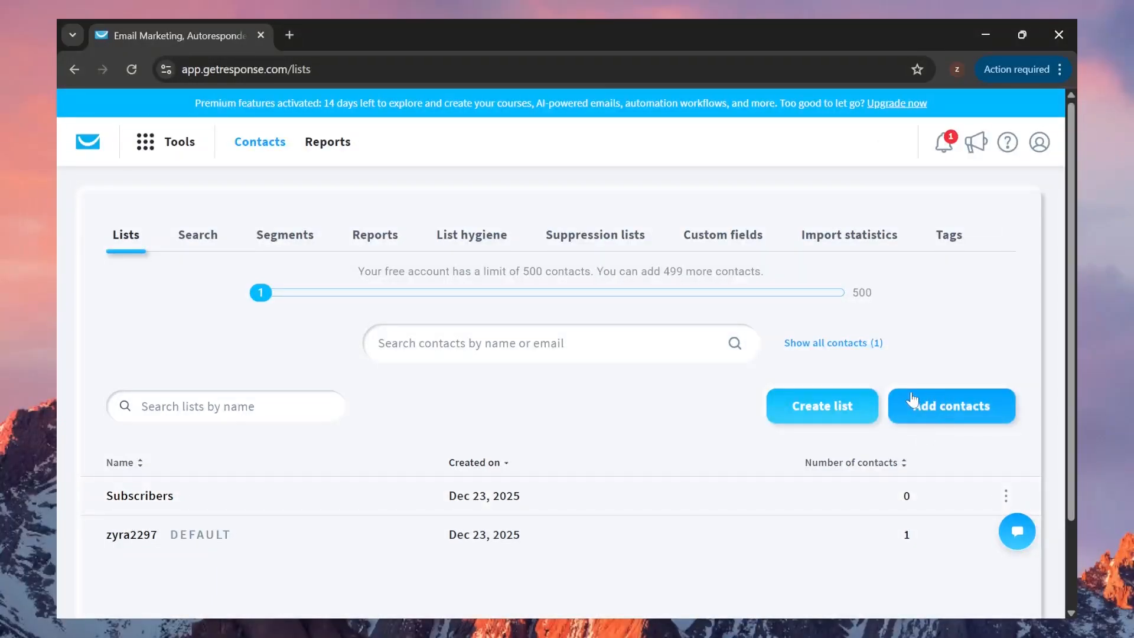
# Start adding a contact one by one to the Subscribers list and enable adding to the autoresponder cycle
pyautogui.click(961, 413)
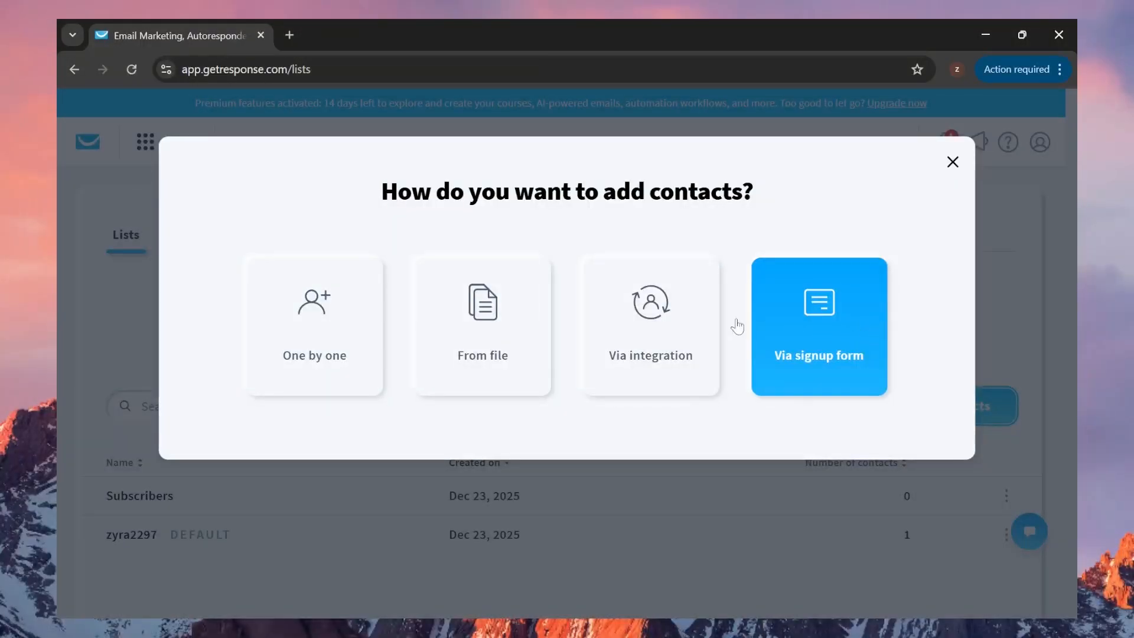
pyautogui.click(311, 317)
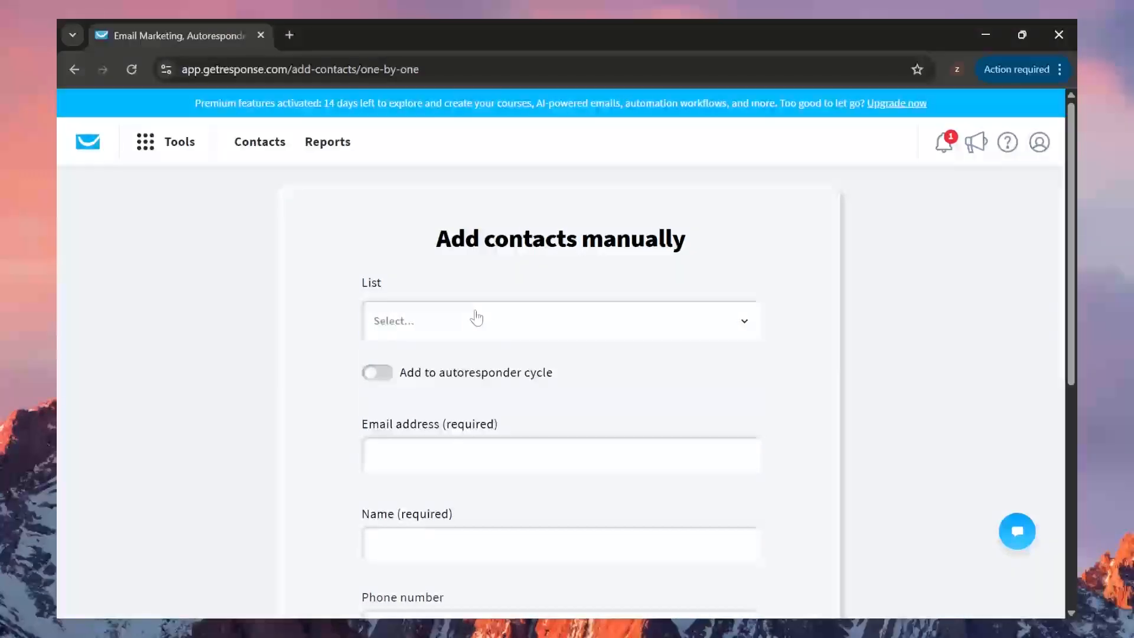
pyautogui.click(476, 319)
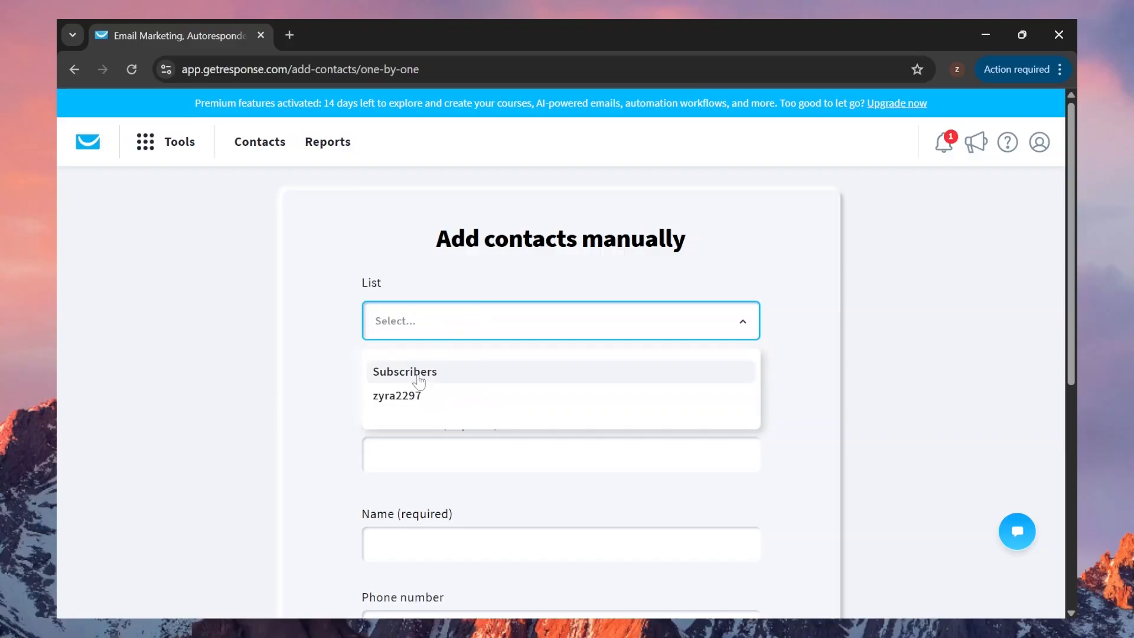
pyautogui.click(452, 375)
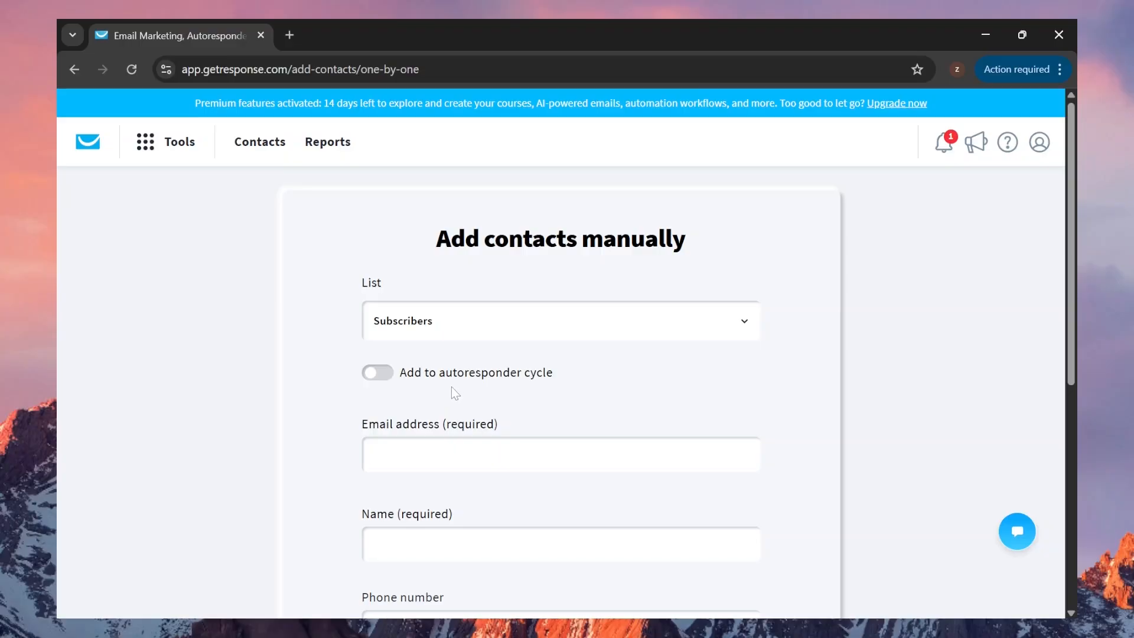
pyautogui.click(377, 373)
pyautogui.scroll(-3, 385, 378)
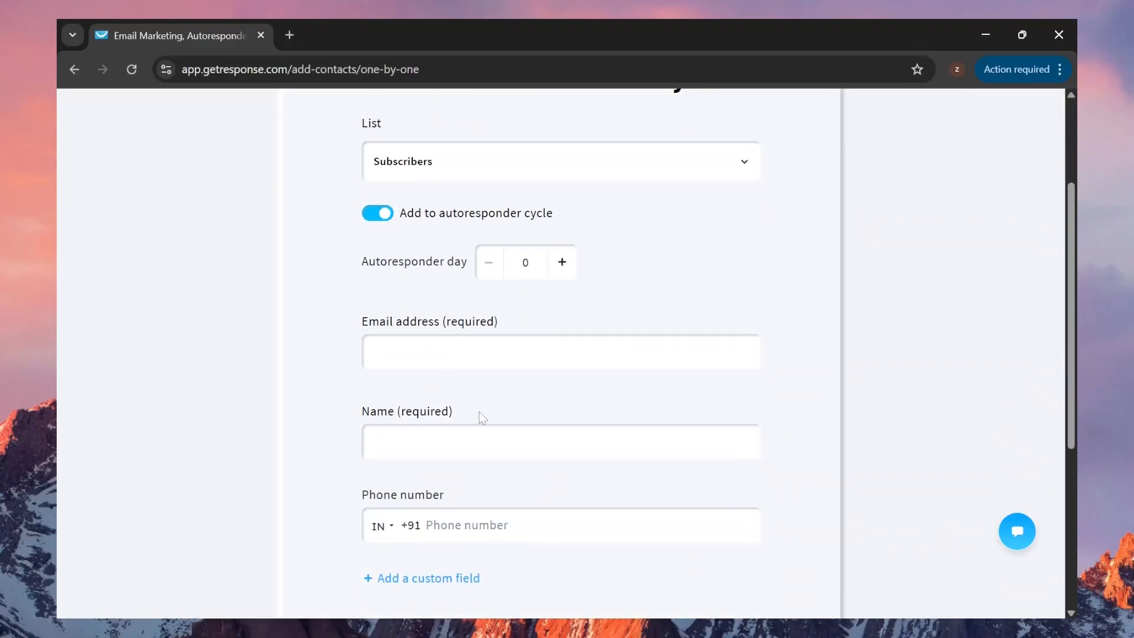
pyautogui.scroll(-1, 485, 417)
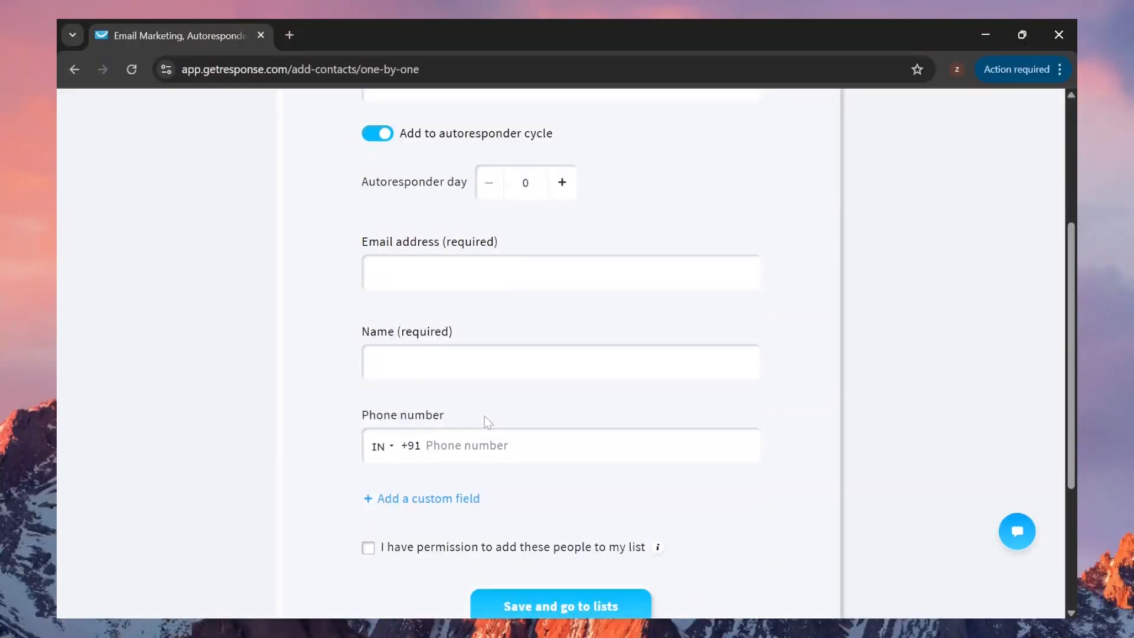
pyautogui.scroll(1, 456, 420)
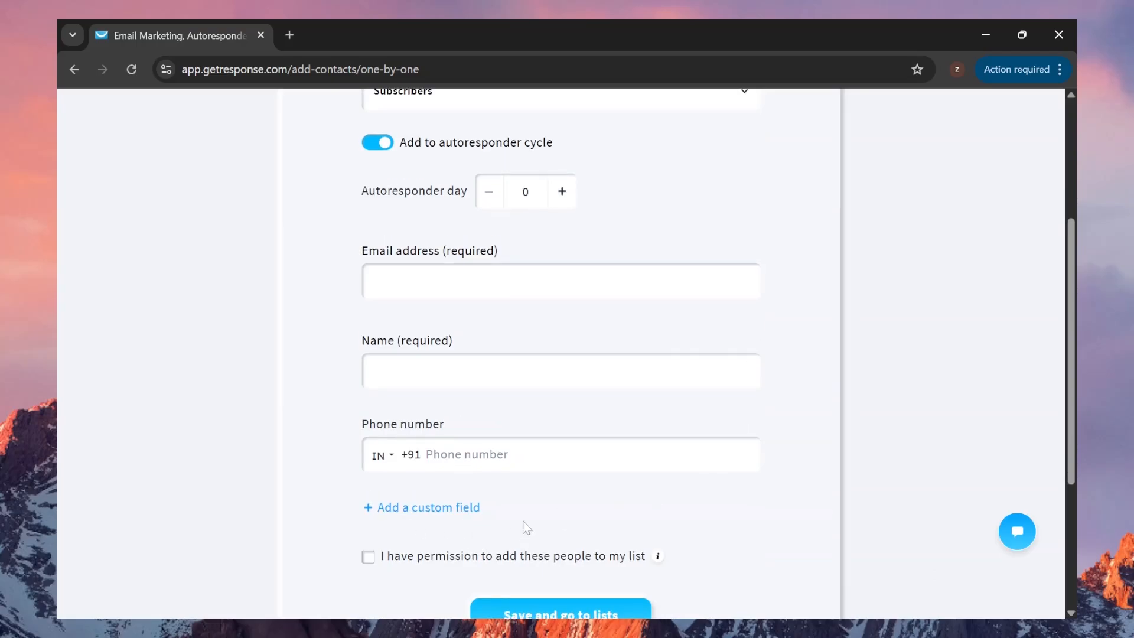
pyautogui.click(397, 511)
pyautogui.scroll(-2, 504, 481)
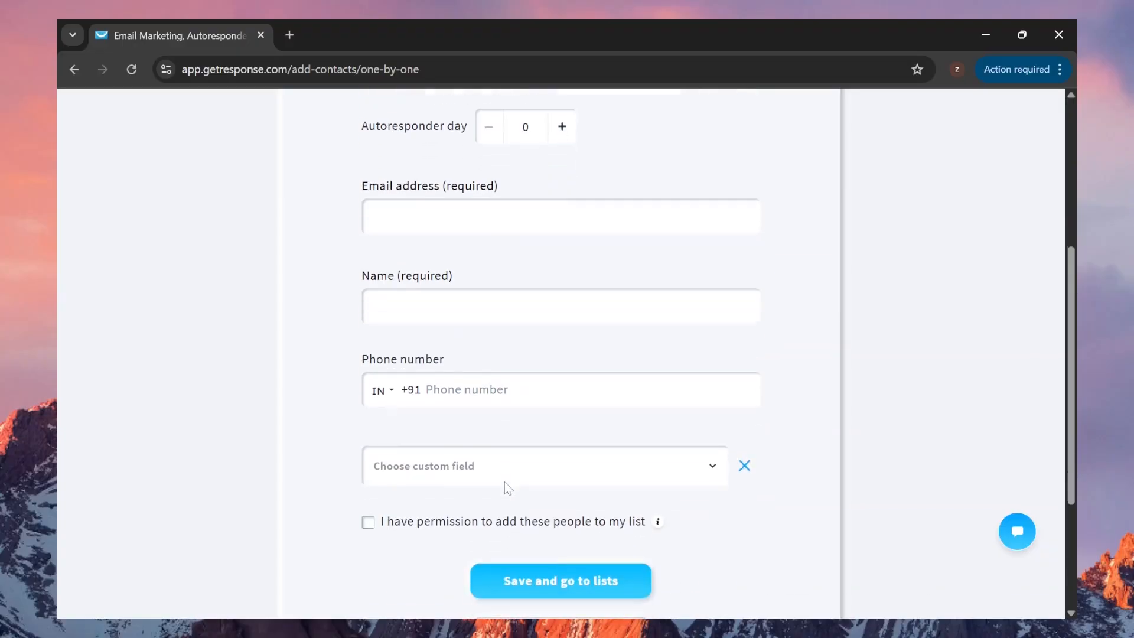
pyautogui.click(458, 456)
pyautogui.scroll(-3, 503, 353)
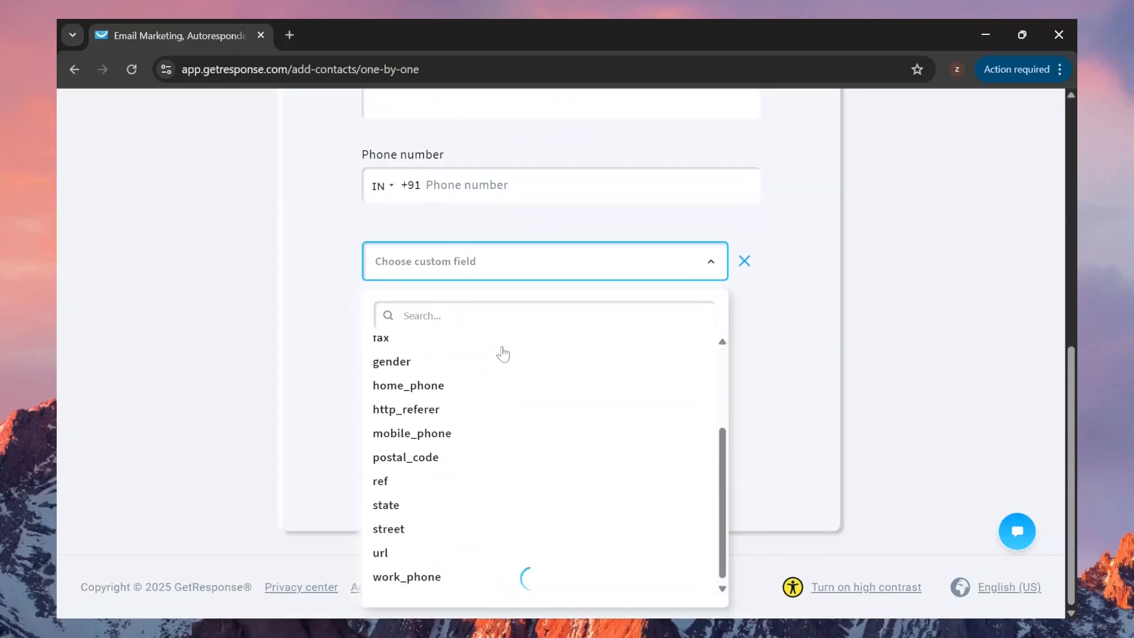
pyautogui.scroll(3, 502, 352)
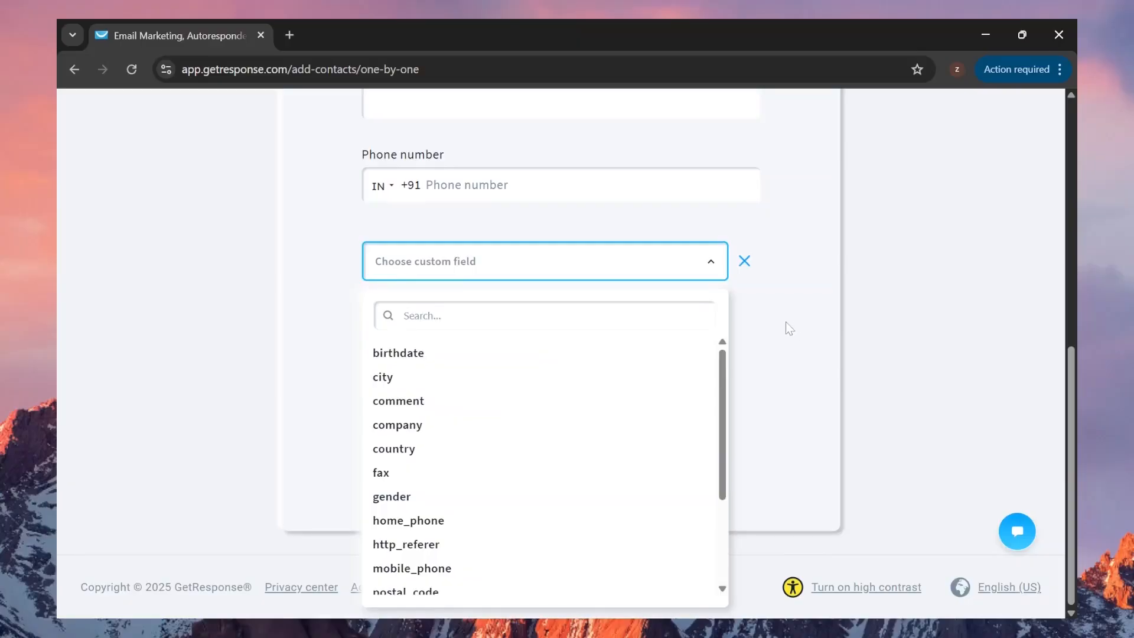
pyautogui.click(742, 275)
pyautogui.click(744, 264)
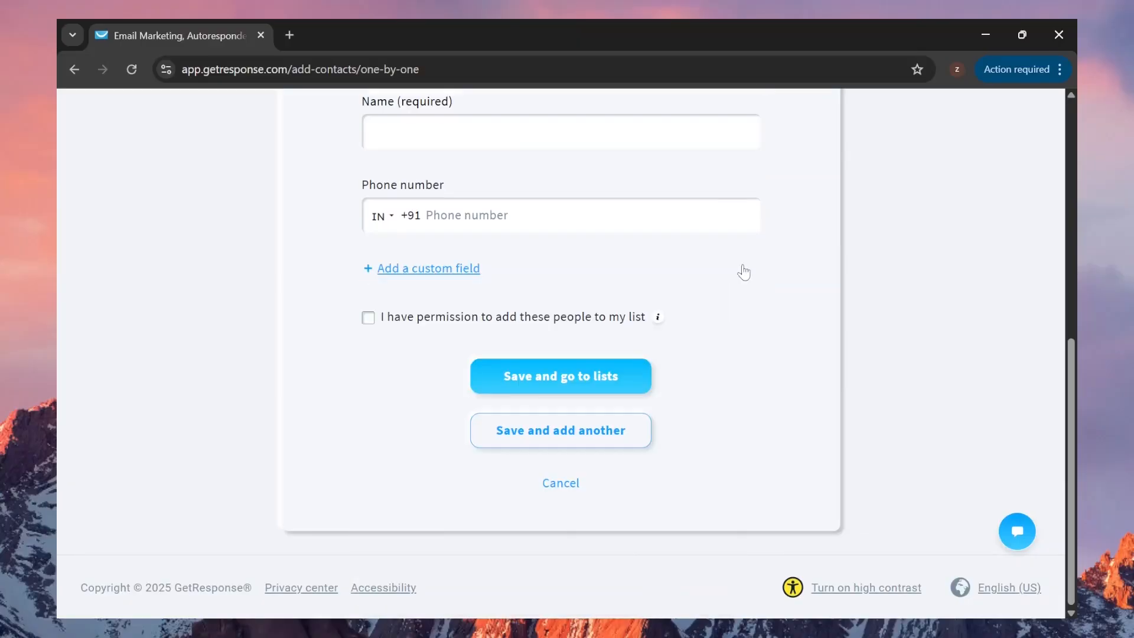
# Confirm the permission to add people, fill in the contact's email and name, and save the contact to the list
pyautogui.click(370, 319)
pyautogui.scroll(1, 712, 305)
pyautogui.scroll(1, 712, 306)
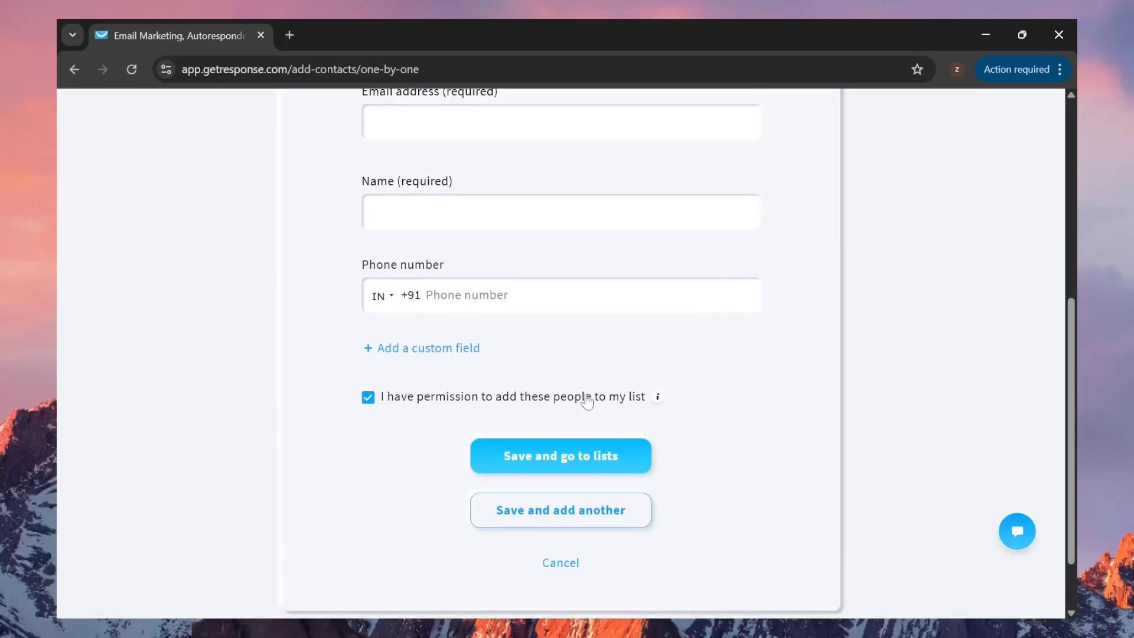
pyautogui.scroll(4, 742, 360)
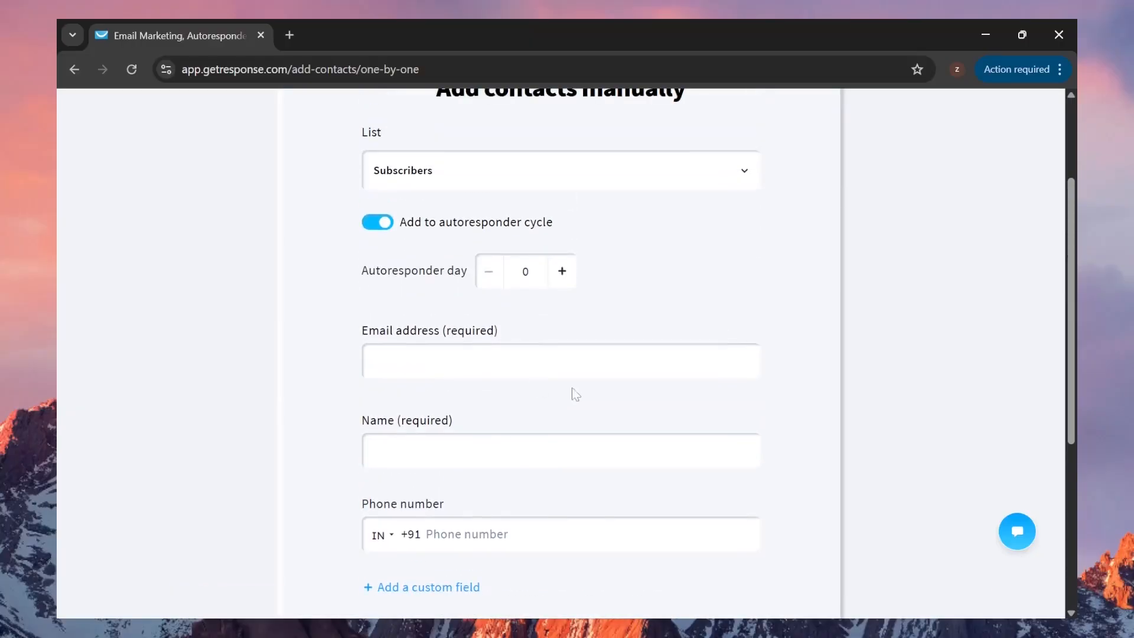
pyautogui.scroll(-1, 686, 417)
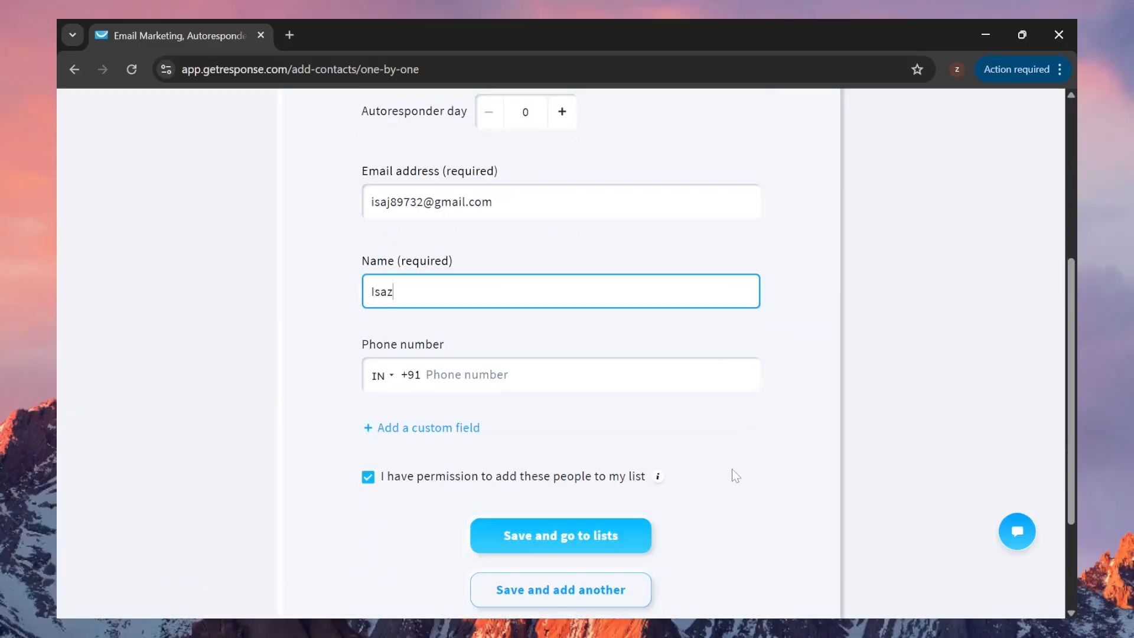
pyautogui.press('BackSpace')
pyautogui.scroll(-2, 732, 469)
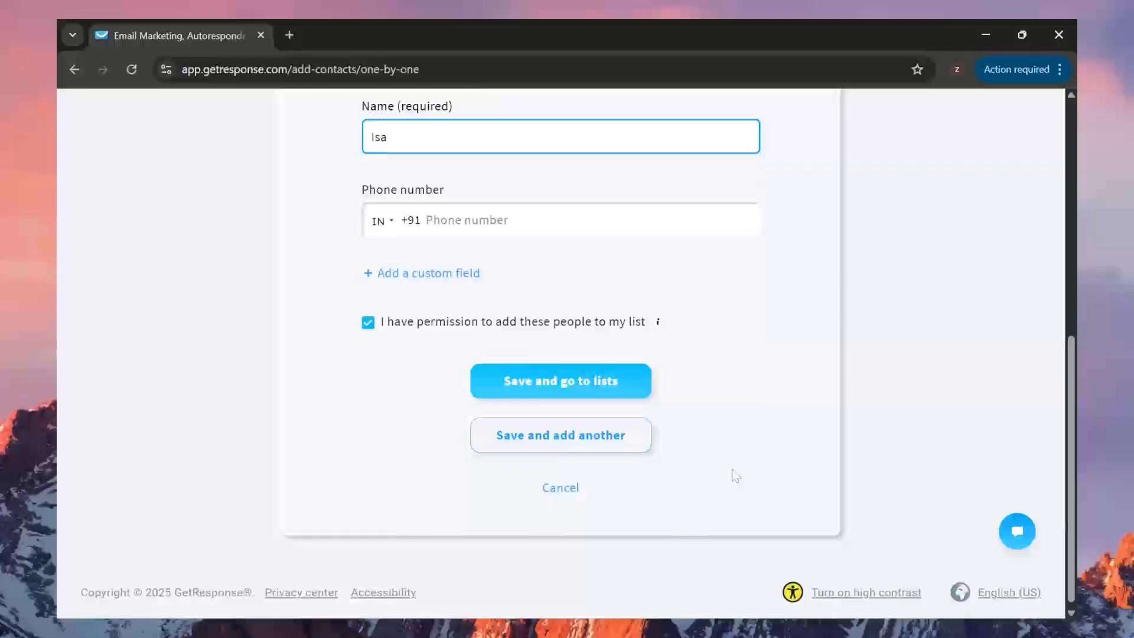
pyautogui.click(600, 380)
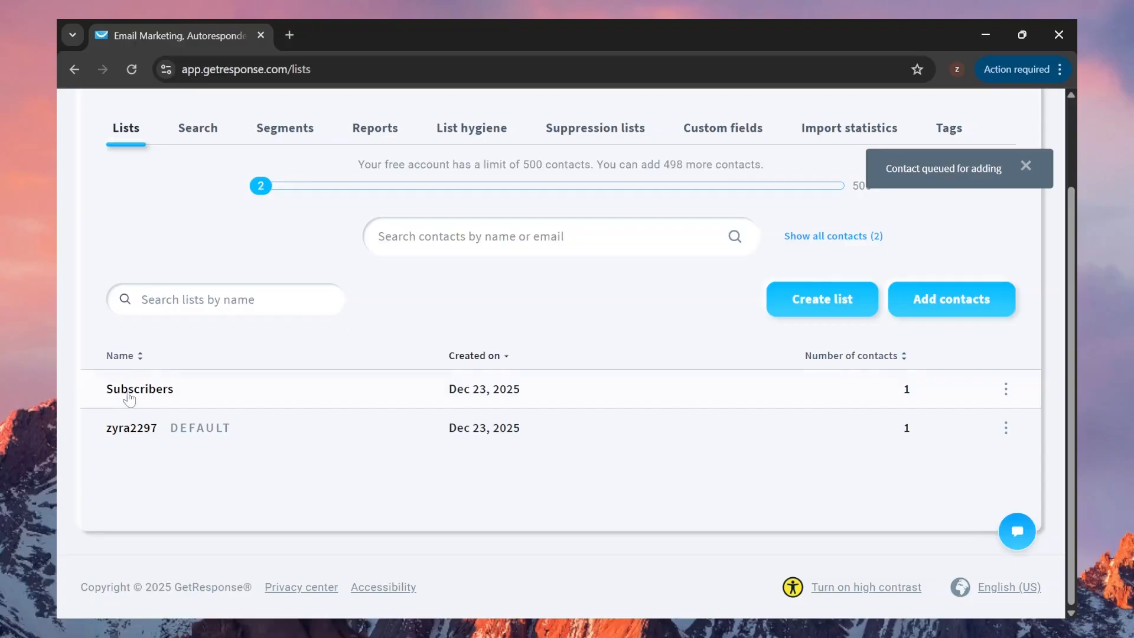
# Start importing contacts from a file into the Subscribers list and enable adding them to the autoresponder cycle
pyautogui.click(968, 294)
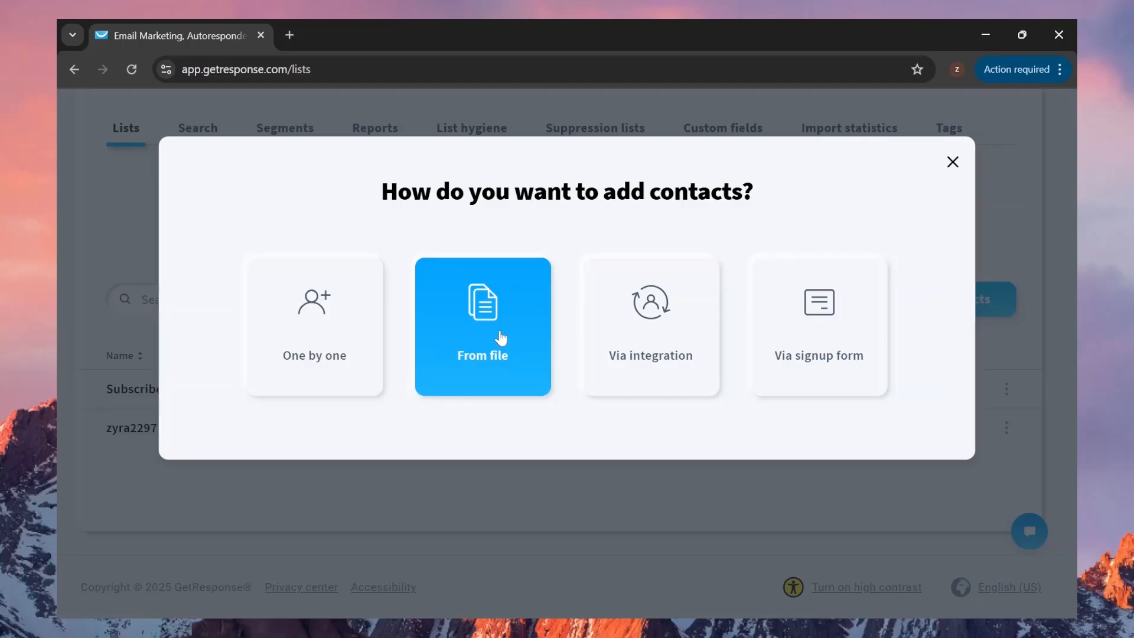
pyautogui.click(500, 337)
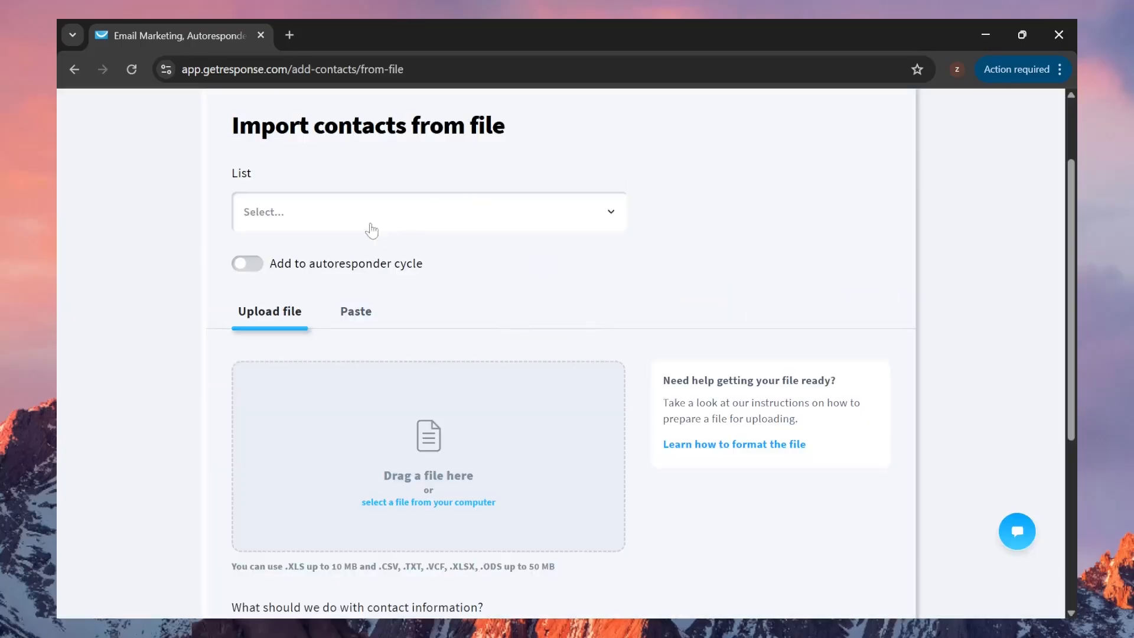
pyautogui.click(342, 222)
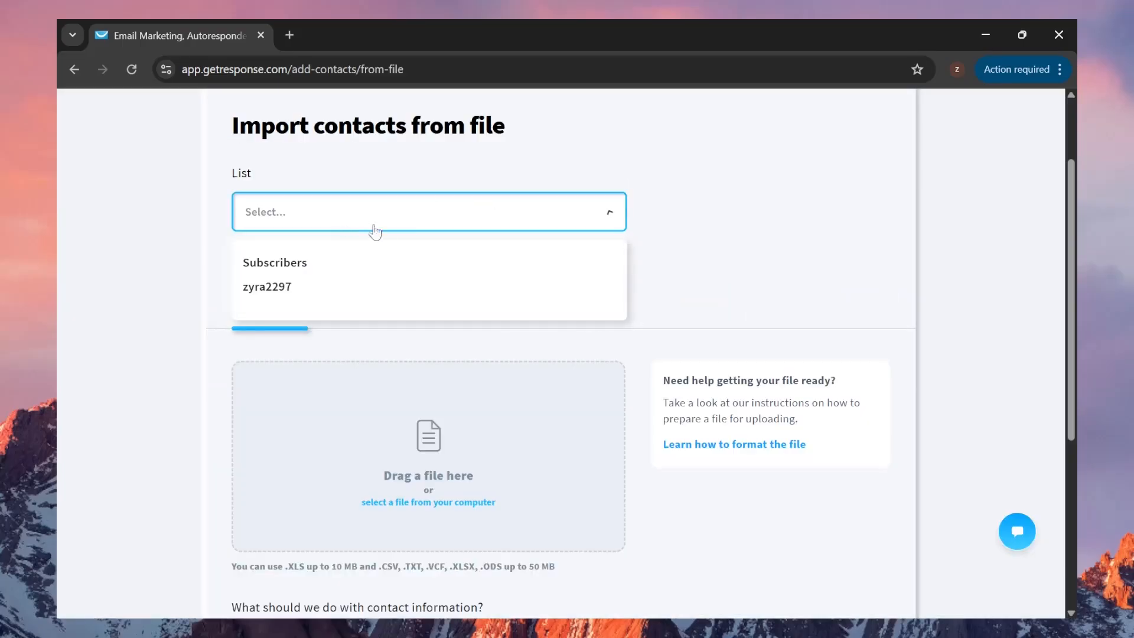
pyautogui.click(319, 264)
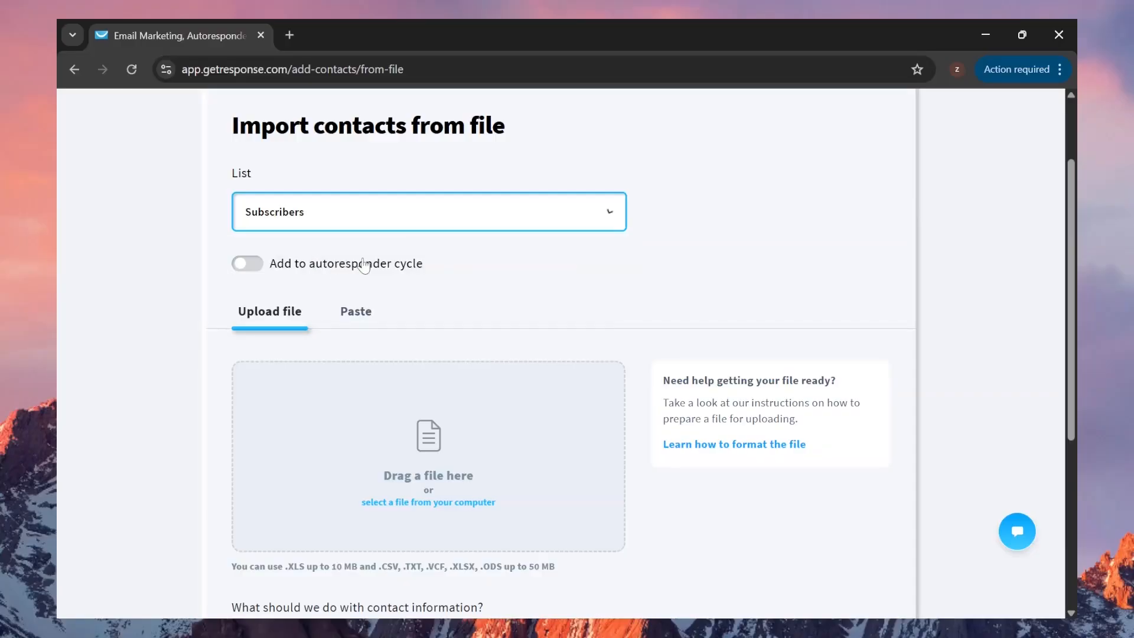
pyautogui.click(244, 264)
# Choose newsletter_subscribers_sample.csv from the Downloads folder as the import file and check the supported file formats
pyautogui.scroll(-4, 591, 275)
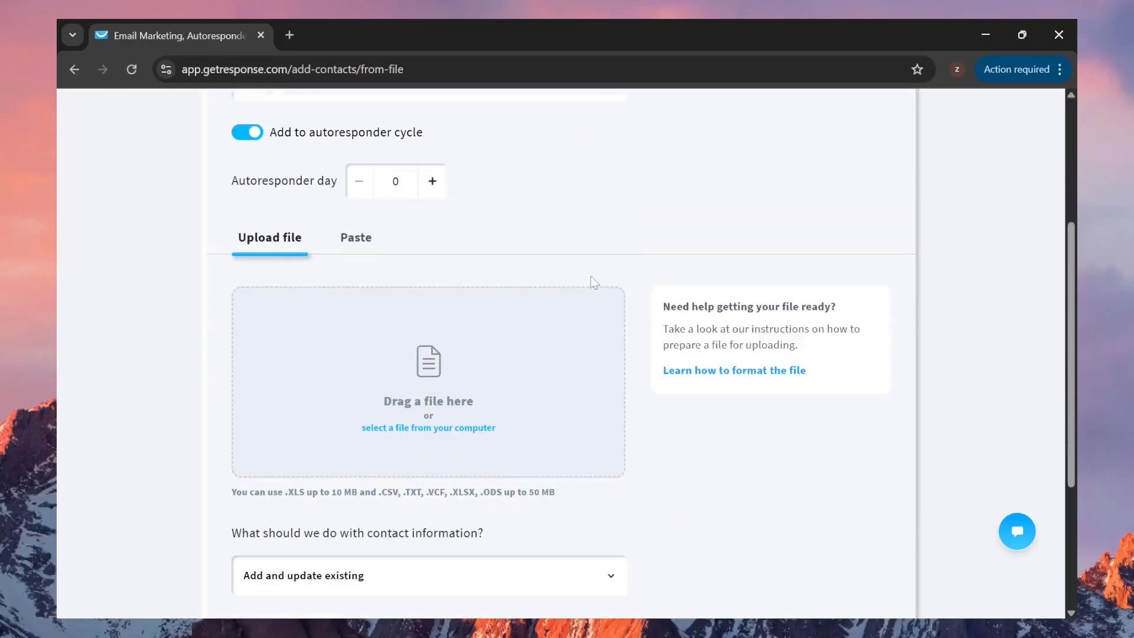
pyautogui.scroll(2, 591, 275)
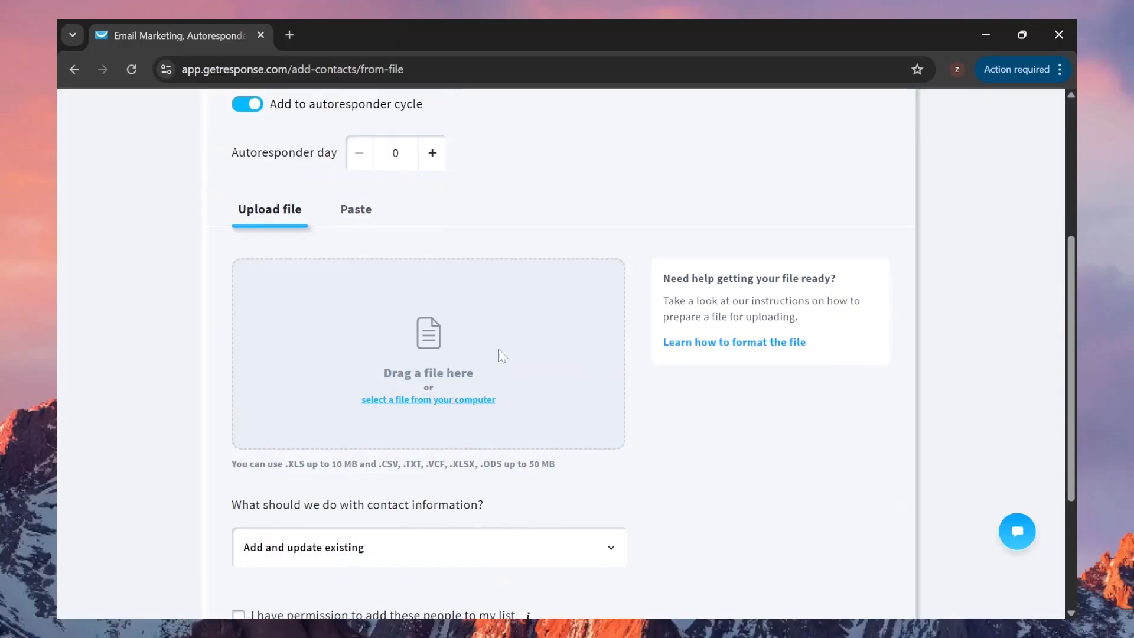
pyautogui.click(469, 400)
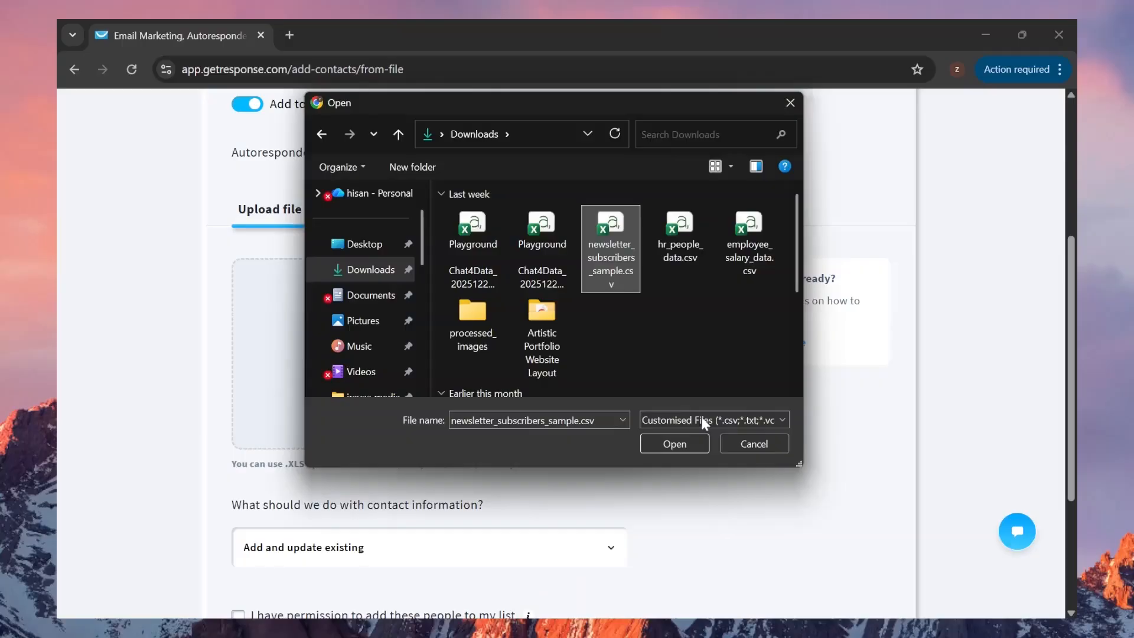
pyautogui.click(680, 447)
pyautogui.moveTo(222, 468); pyautogui.dragTo(559, 473)
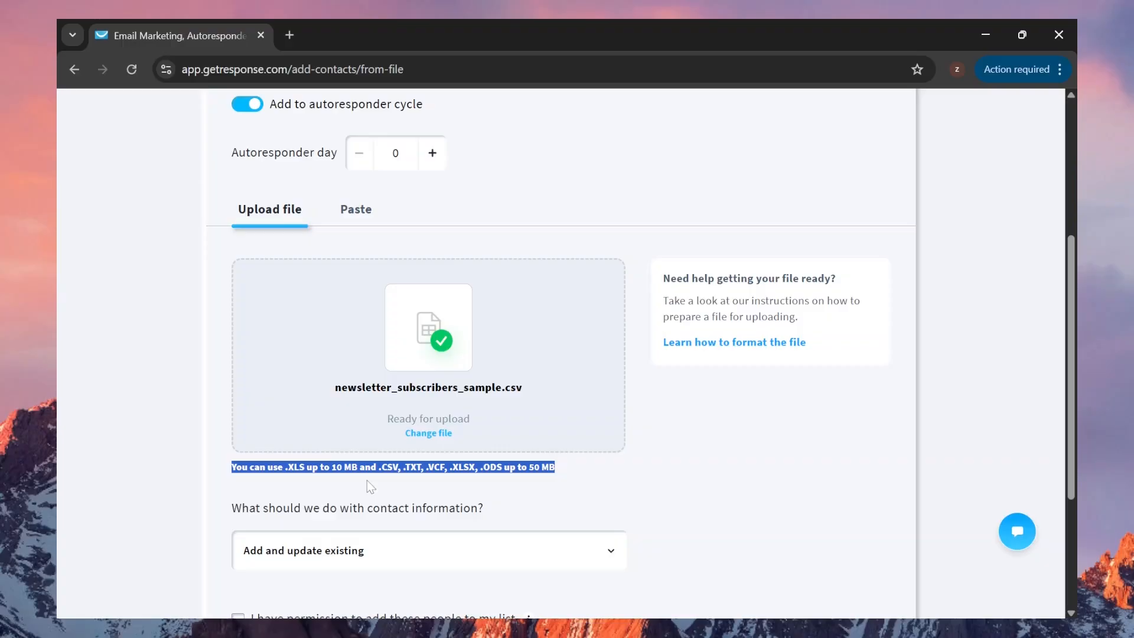
pyautogui.click(681, 452)
# Set the contact information handling to Only add new, confirm the permission to add these people and continue to field matching
pyautogui.scroll(-1, 680, 453)
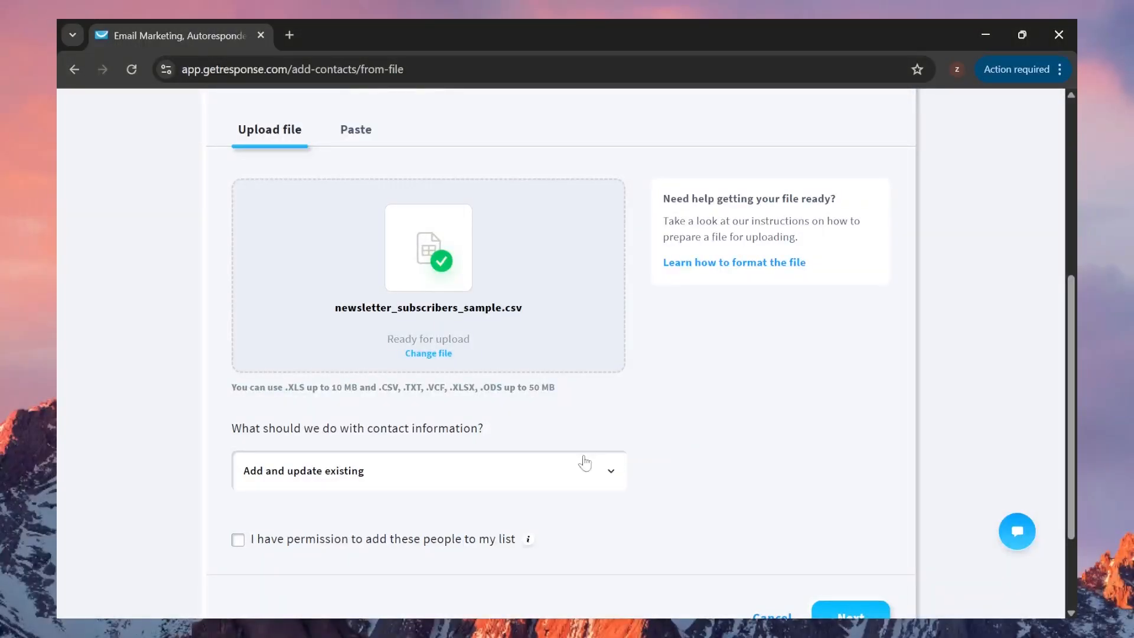
pyautogui.click(569, 470)
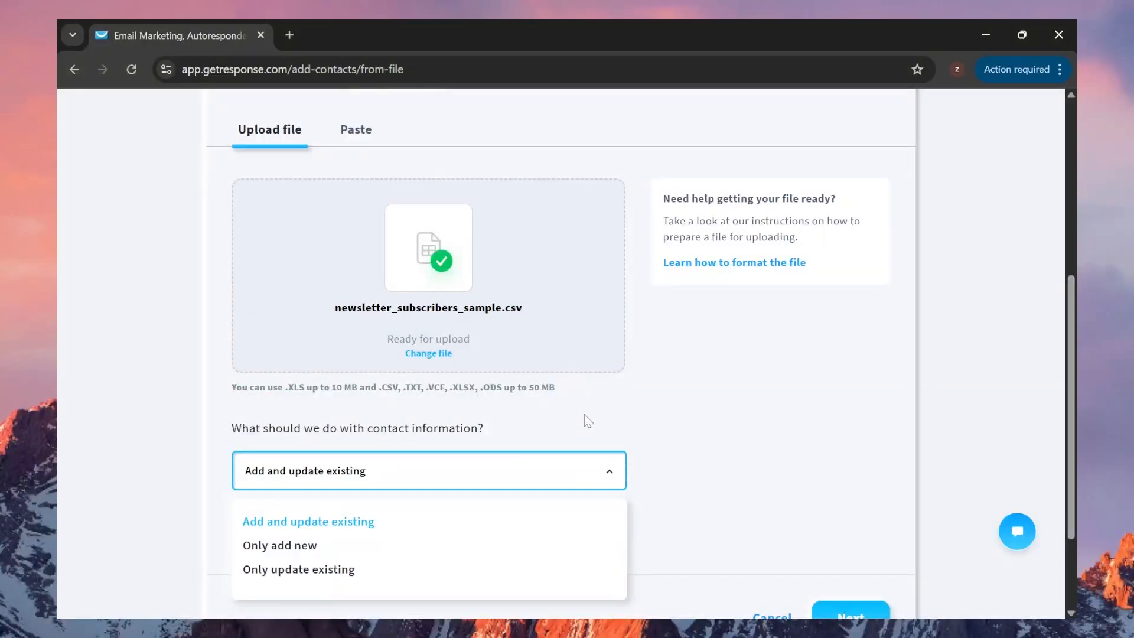
pyautogui.click(274, 548)
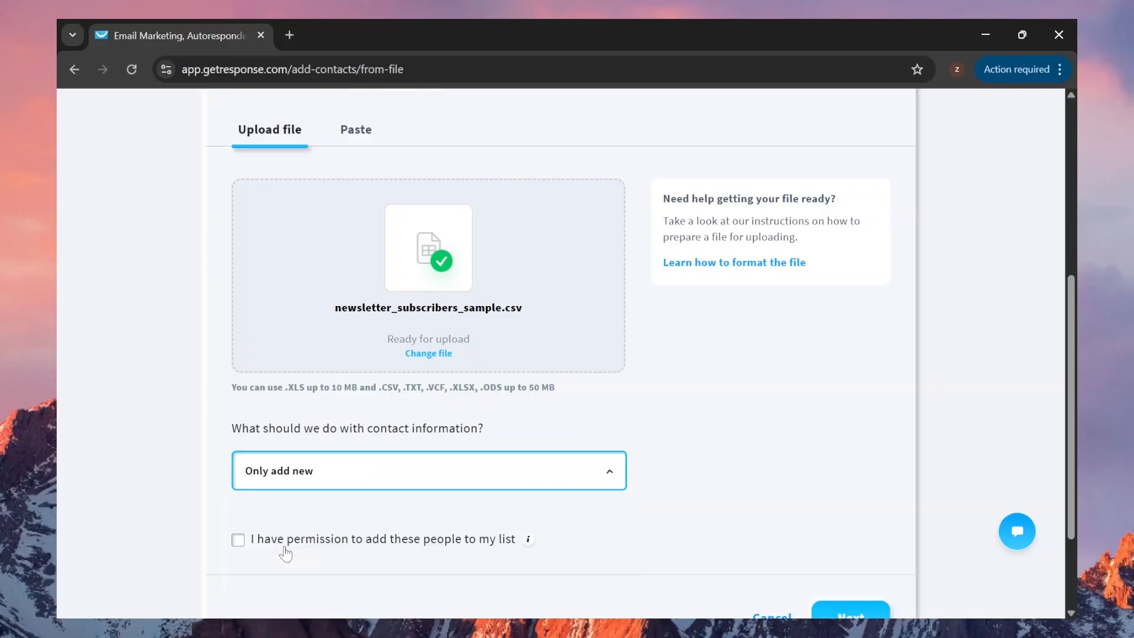
pyautogui.click(238, 542)
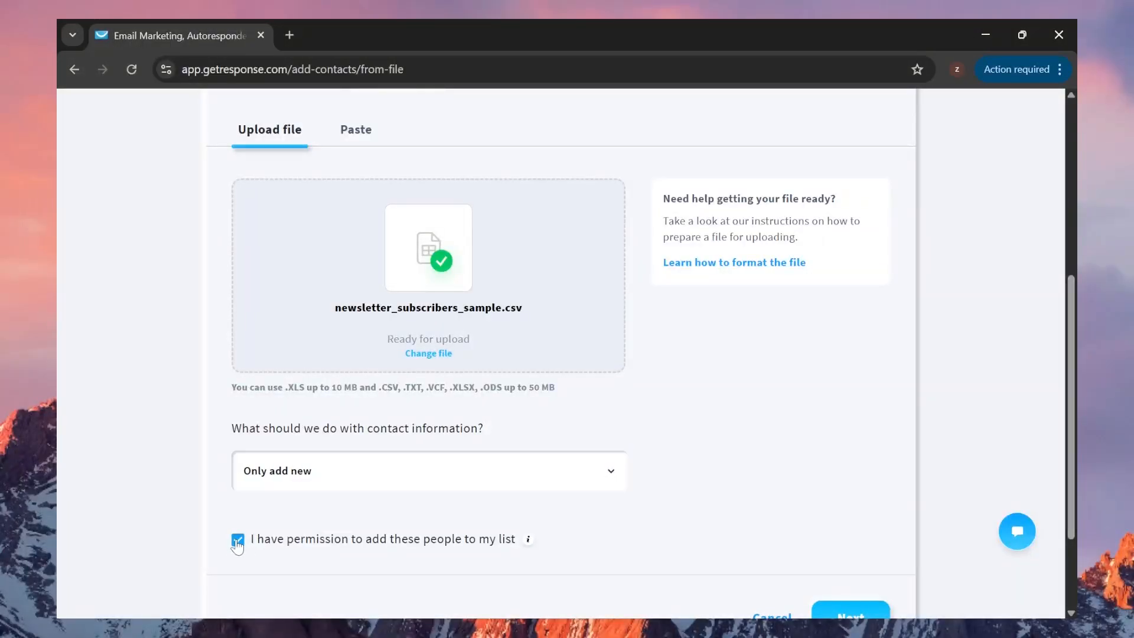
pyautogui.scroll(-2, 569, 449)
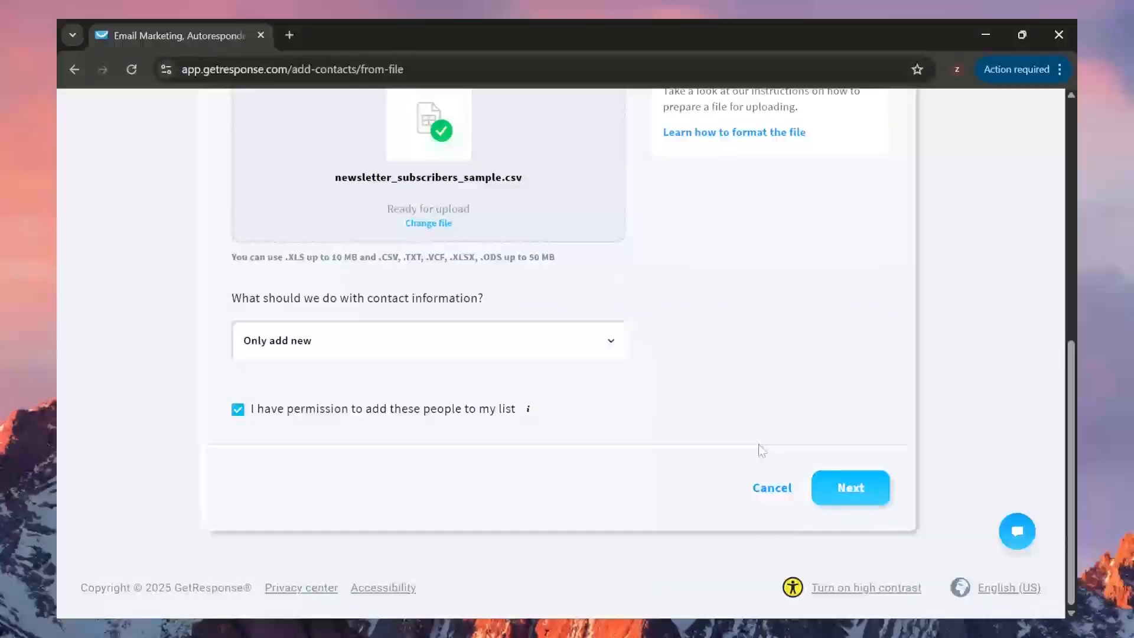
pyautogui.click(836, 489)
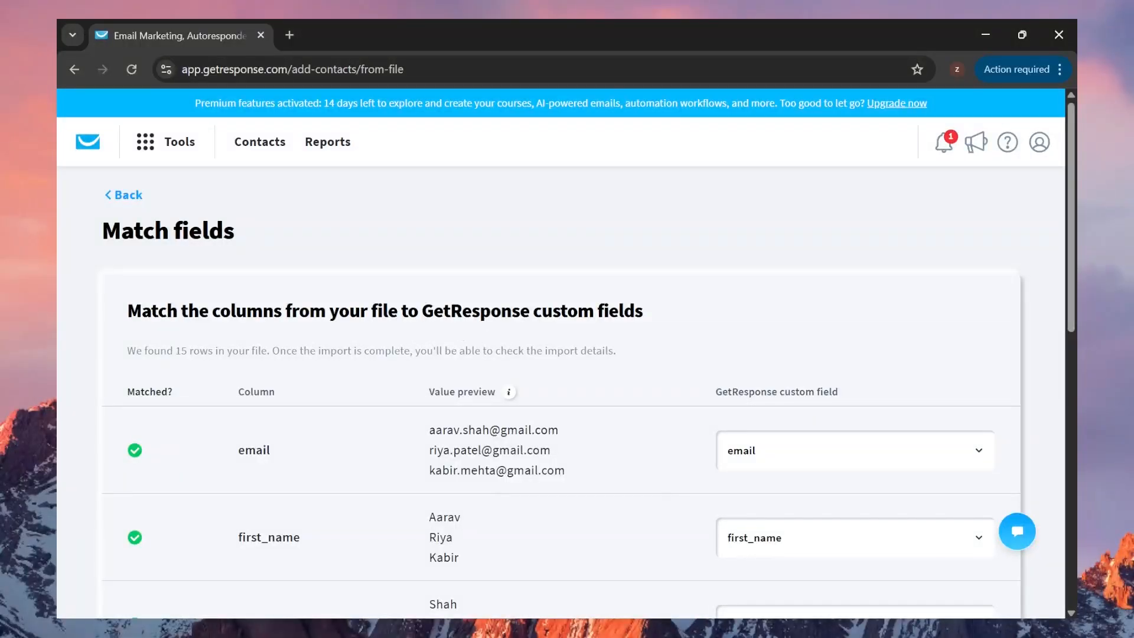
# Mark the Source and SubscriptionDate columns as Don't match and import the contacts
pyautogui.scroll(-4, 600, 308)
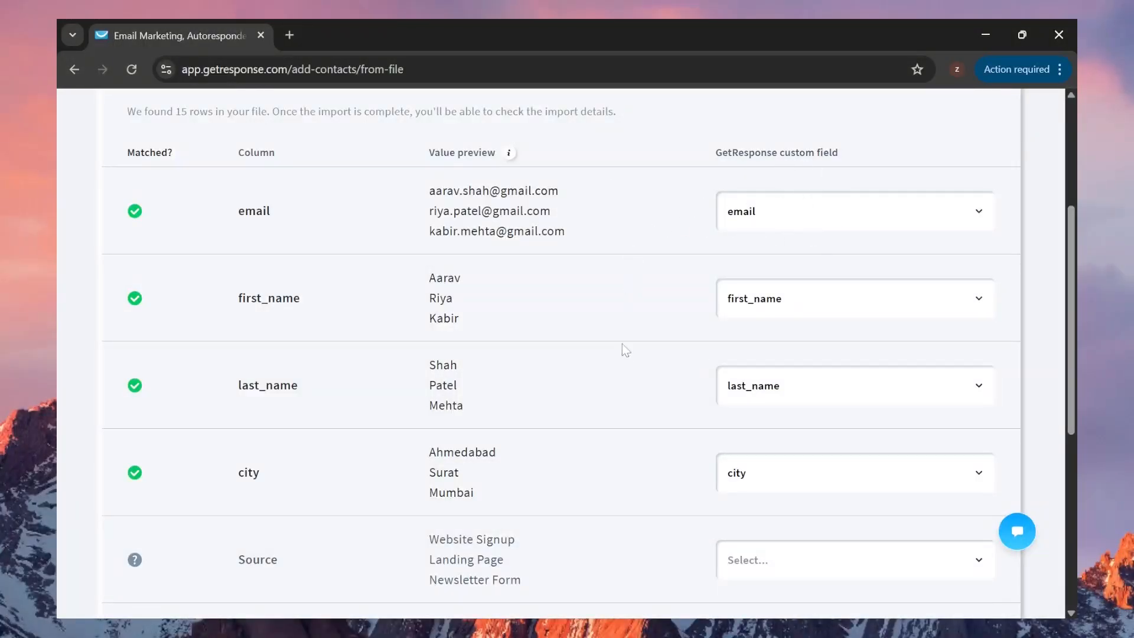
pyautogui.scroll(-5, 627, 363)
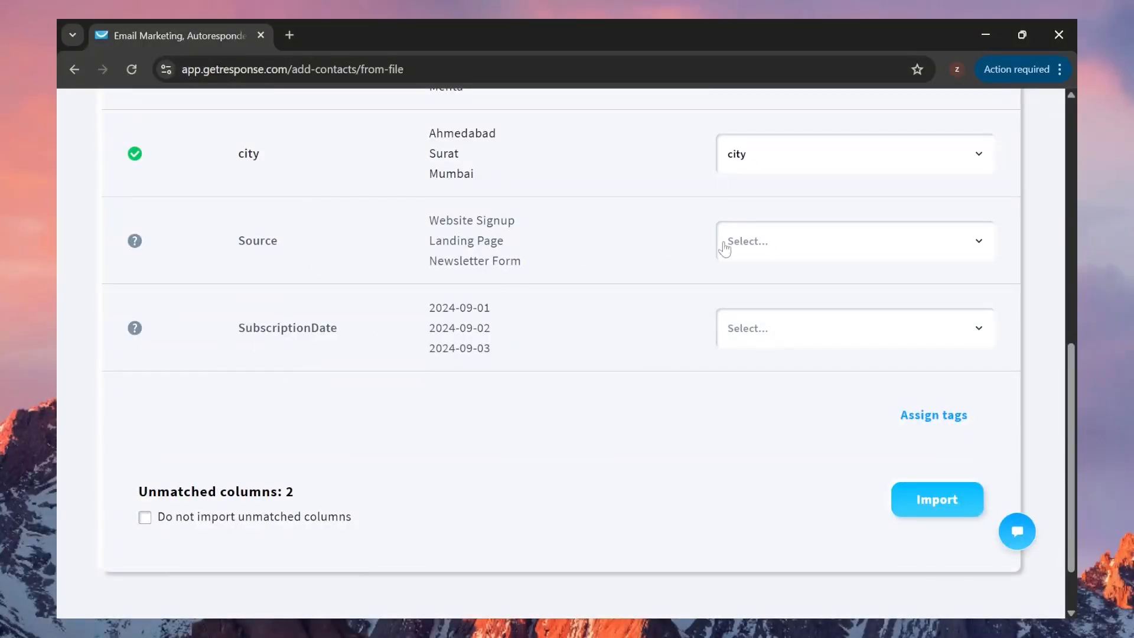
pyautogui.click(746, 247)
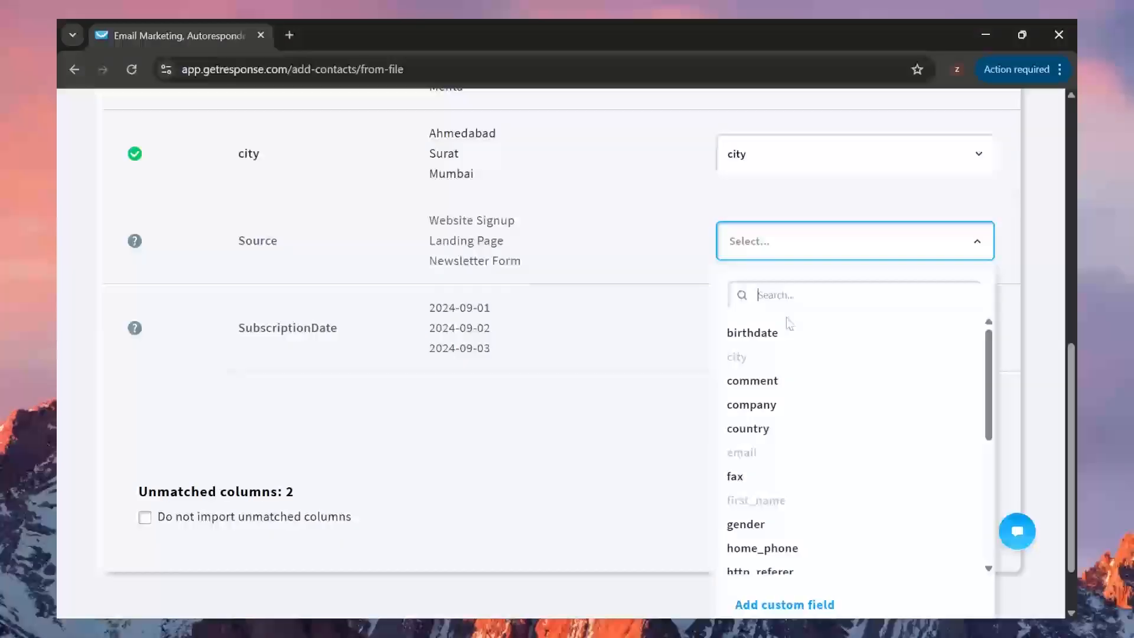
pyautogui.scroll(-1, 805, 477)
pyautogui.scroll(-3, 802, 474)
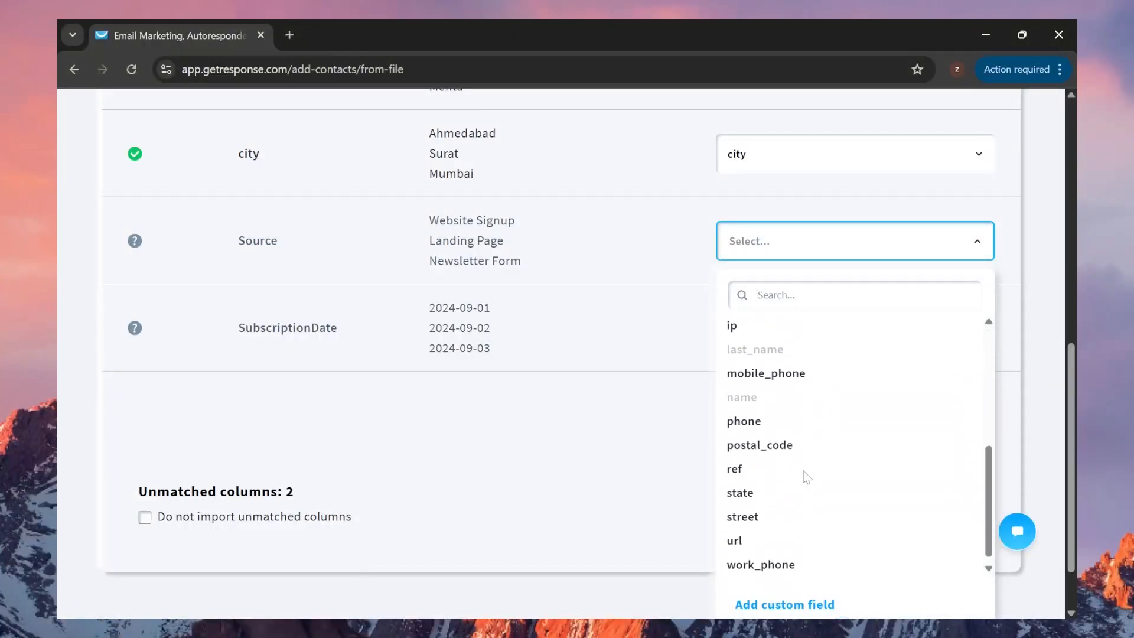
pyautogui.scroll(-1, 800, 531)
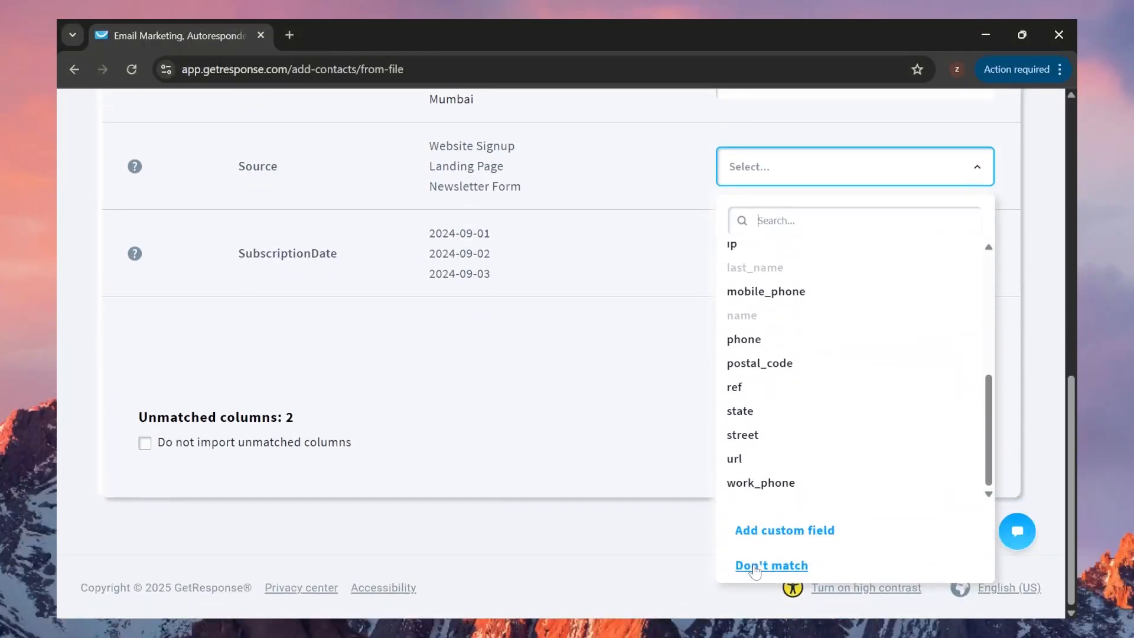
pyautogui.click(766, 566)
pyautogui.click(779, 256)
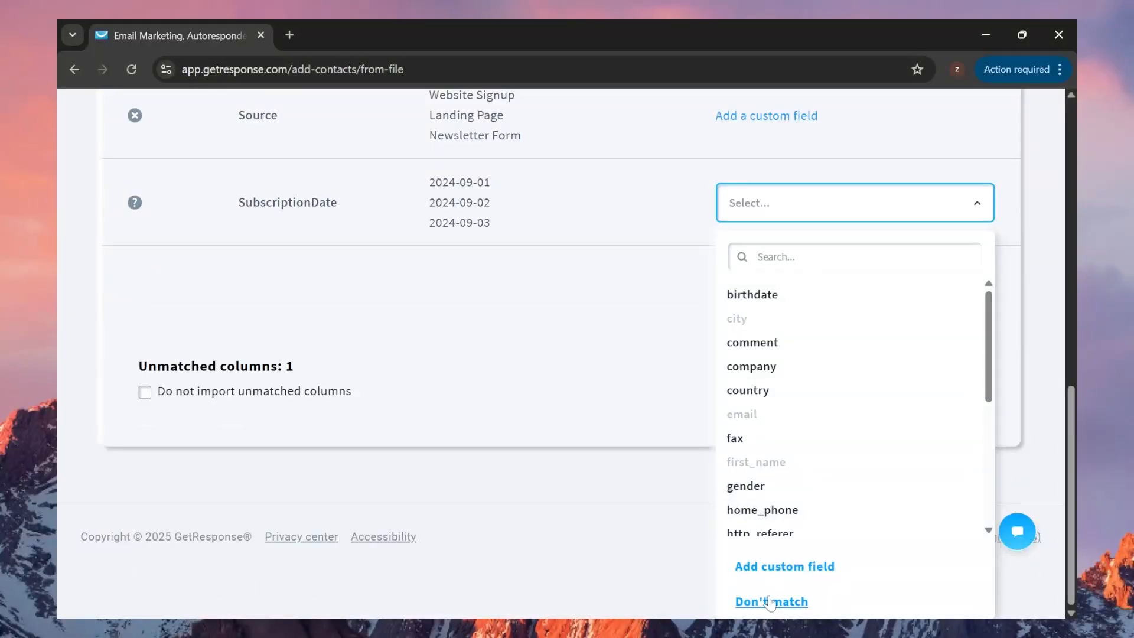
pyautogui.click(771, 601)
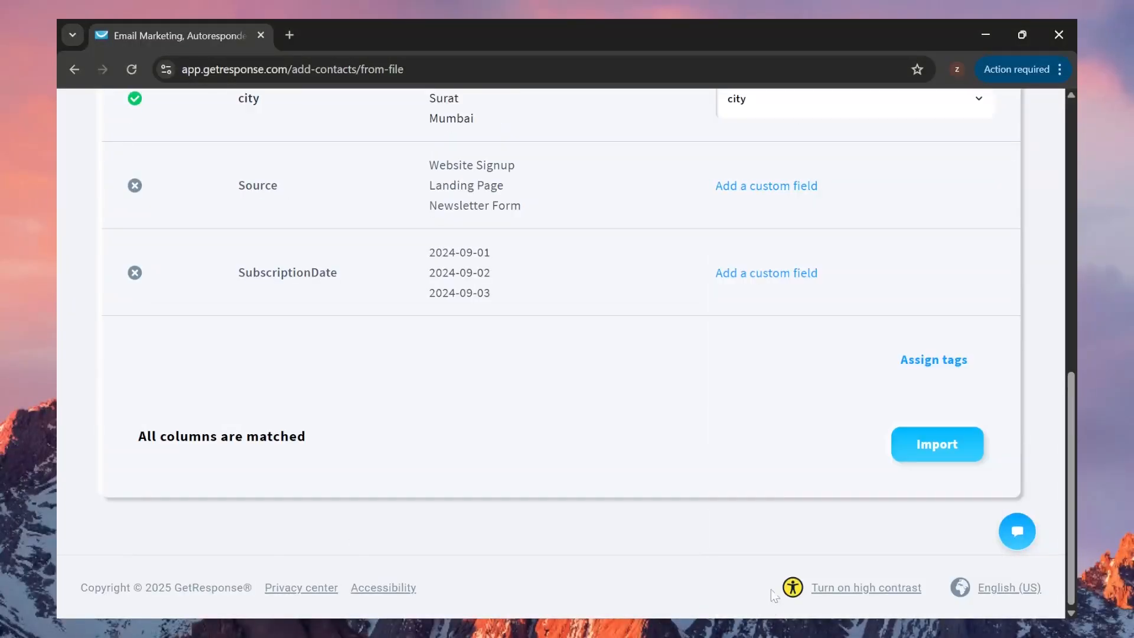
pyautogui.click(929, 446)
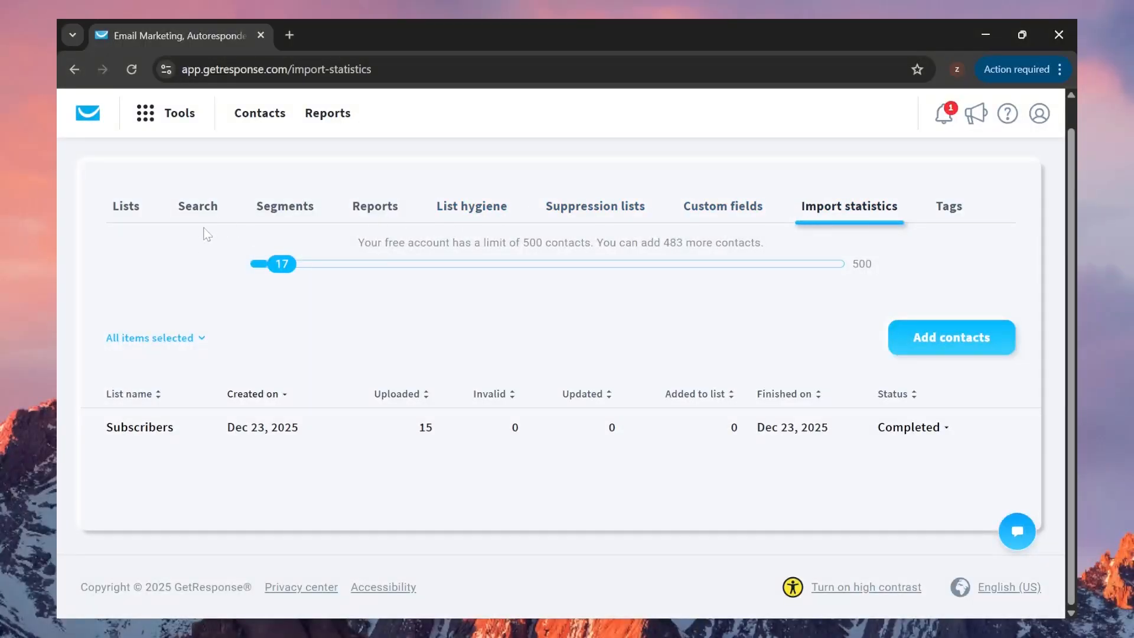
# Look through all contacts in the contact search, including the advanced search and the actions for the first contact
pyautogui.click(198, 210)
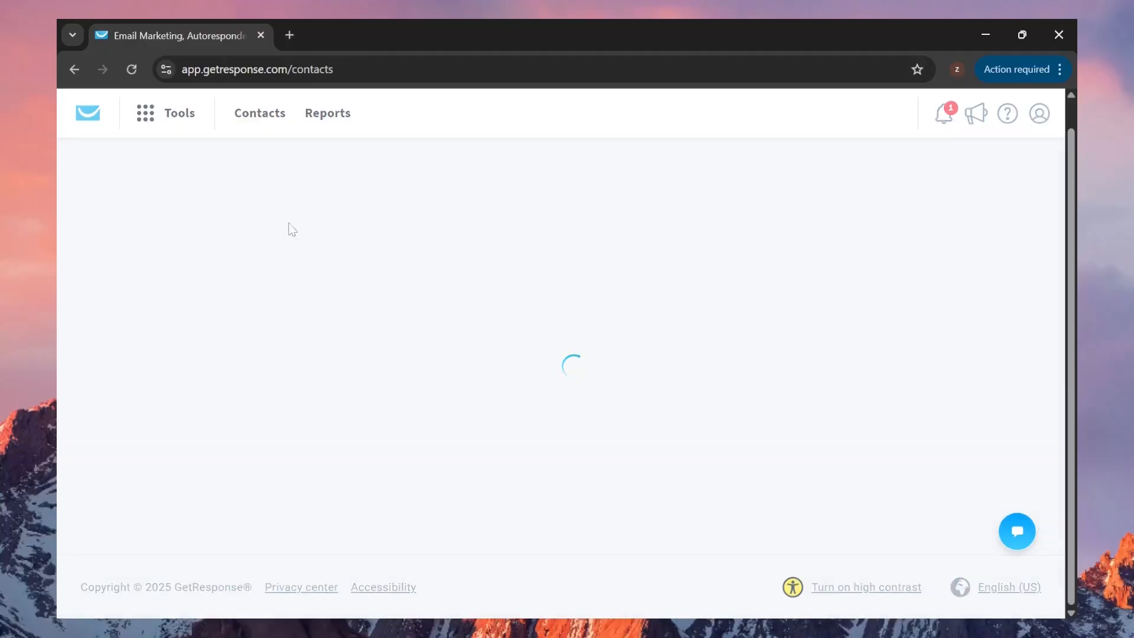
pyautogui.scroll(-4, 329, 384)
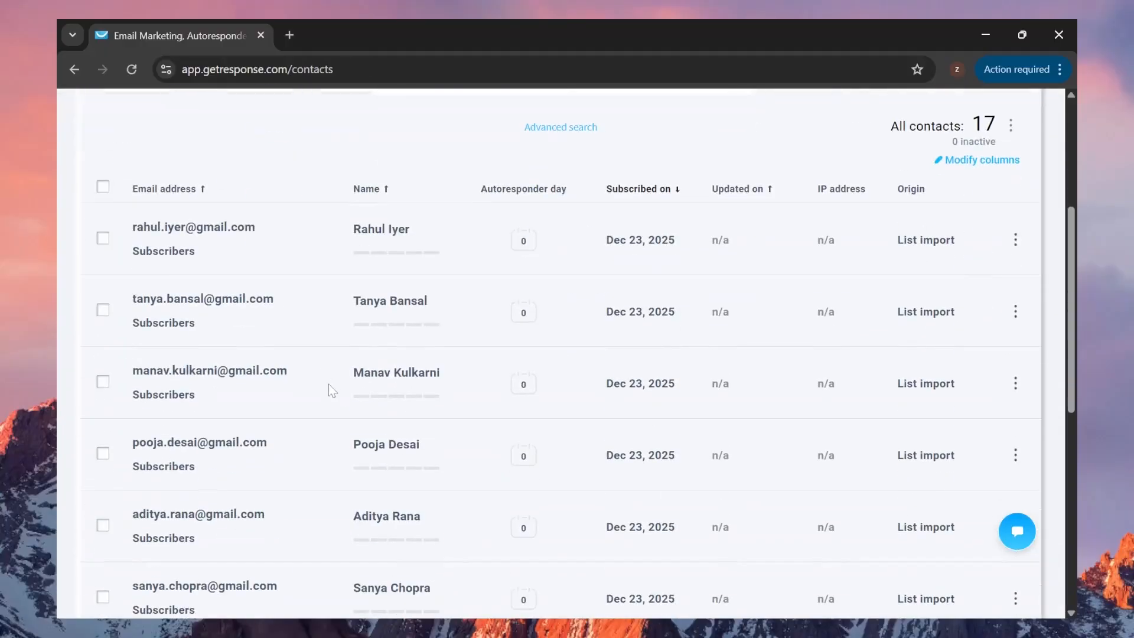
pyautogui.scroll(4, 328, 384)
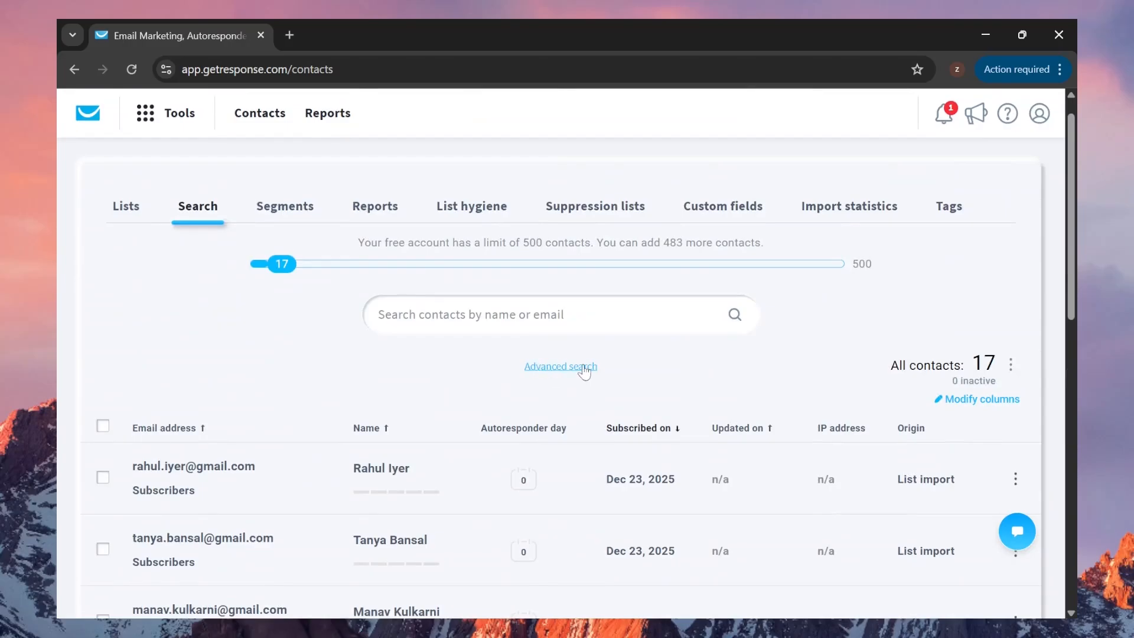
pyautogui.click(575, 376)
pyautogui.scroll(-3, 786, 377)
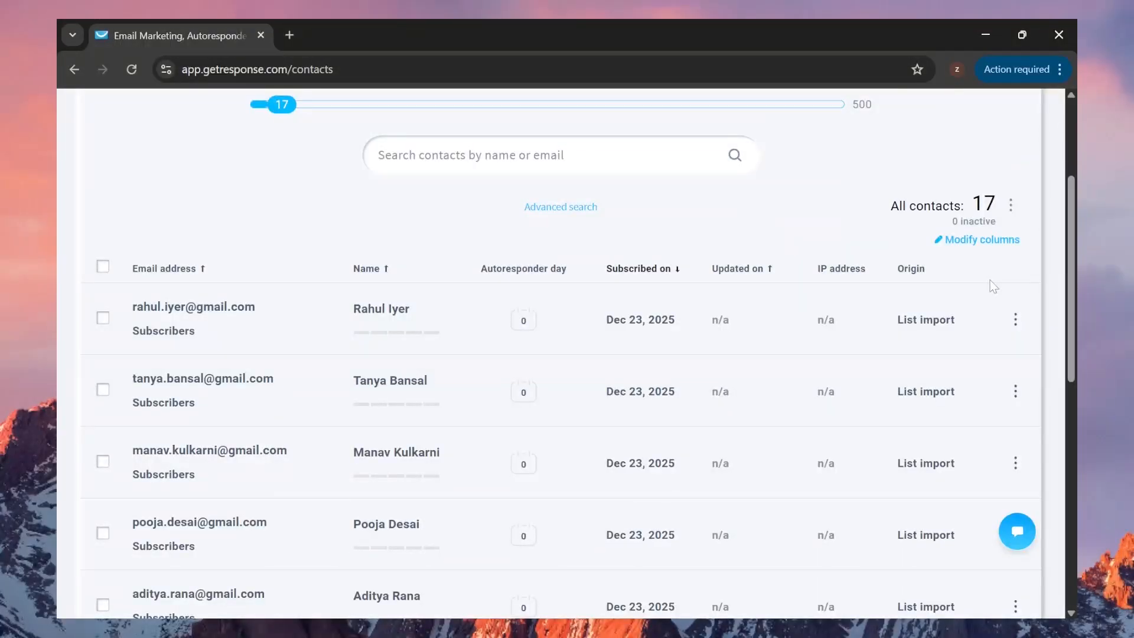
pyautogui.click(1016, 321)
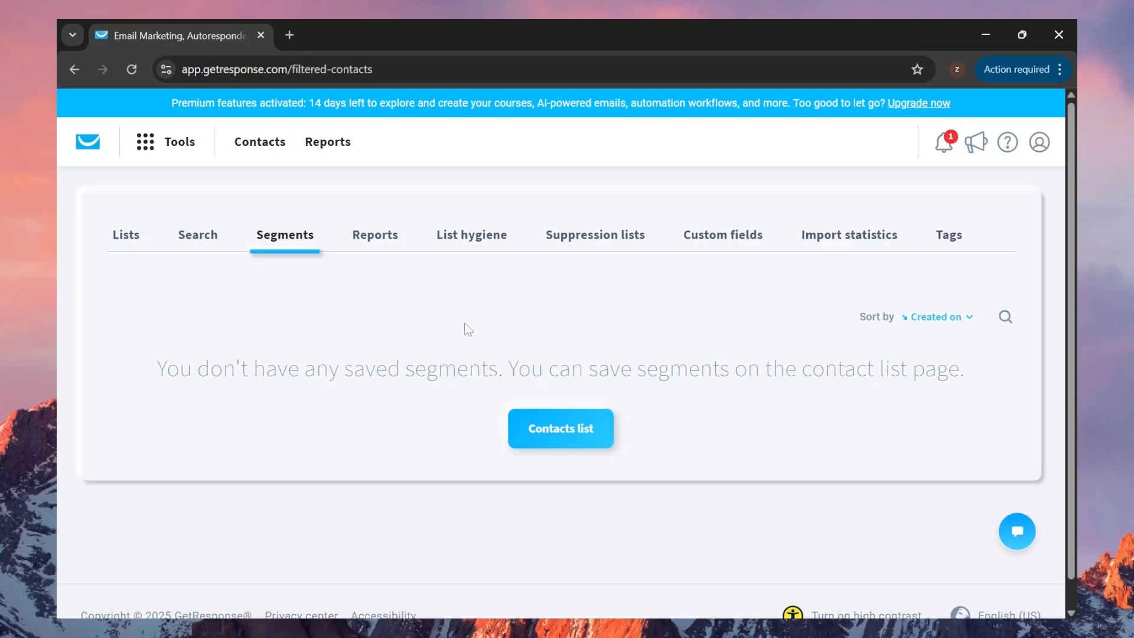
# Open the contacts report and review general performance, contact trends, list trends and how contacts were added or deleted
pyautogui.click(381, 233)
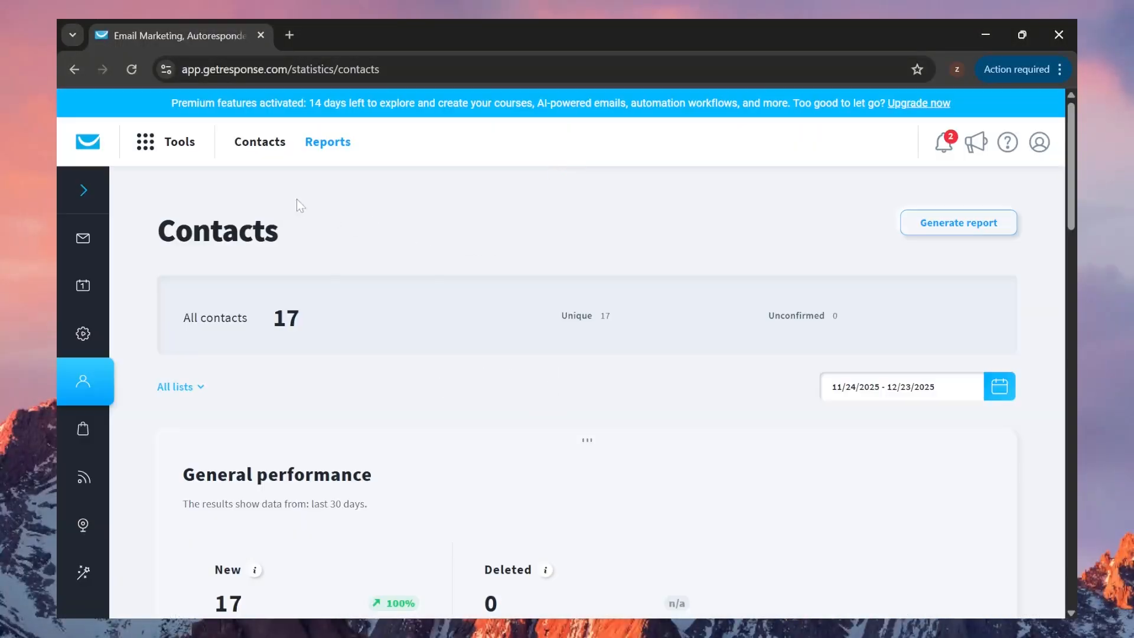
pyautogui.scroll(-3, 425, 428)
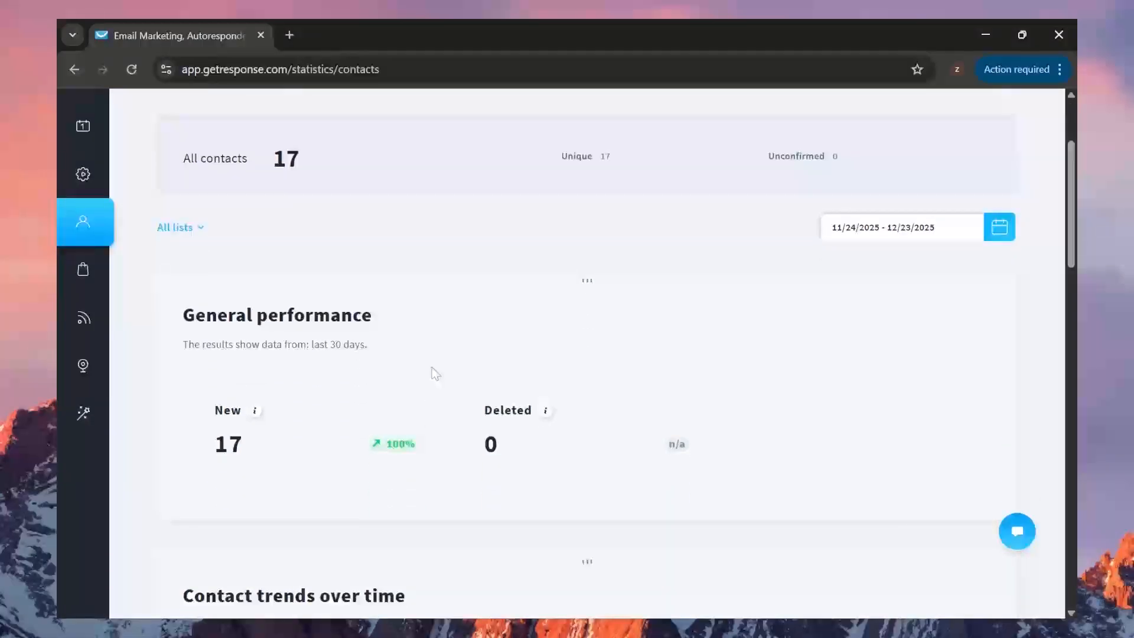
pyautogui.scroll(-9, 436, 373)
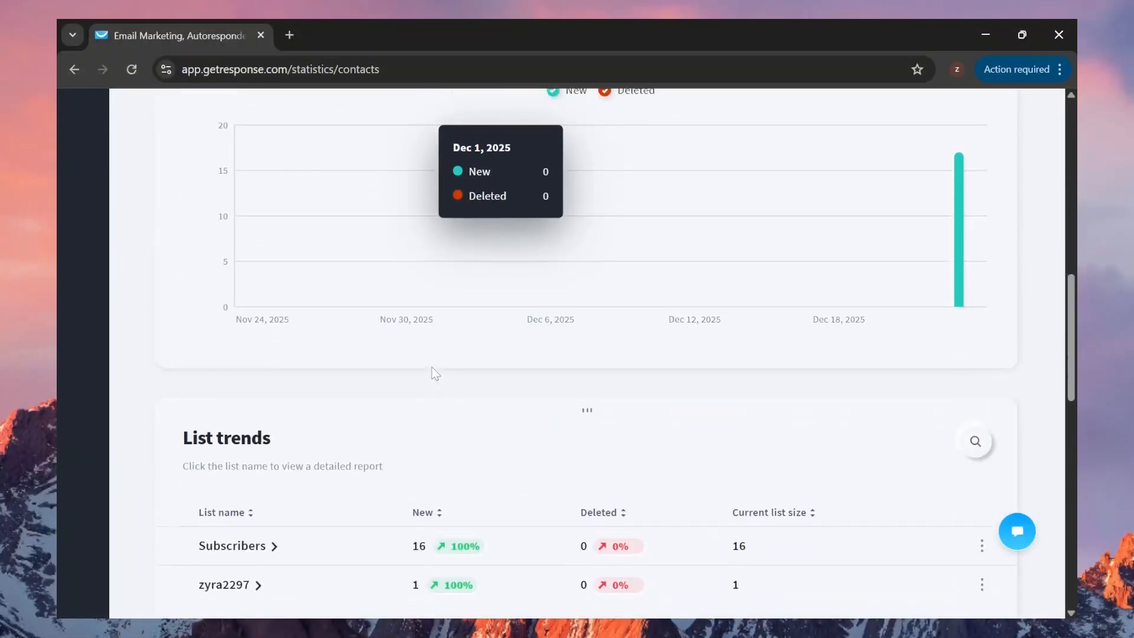
pyautogui.scroll(1, 435, 373)
pyautogui.scroll(-10, 436, 373)
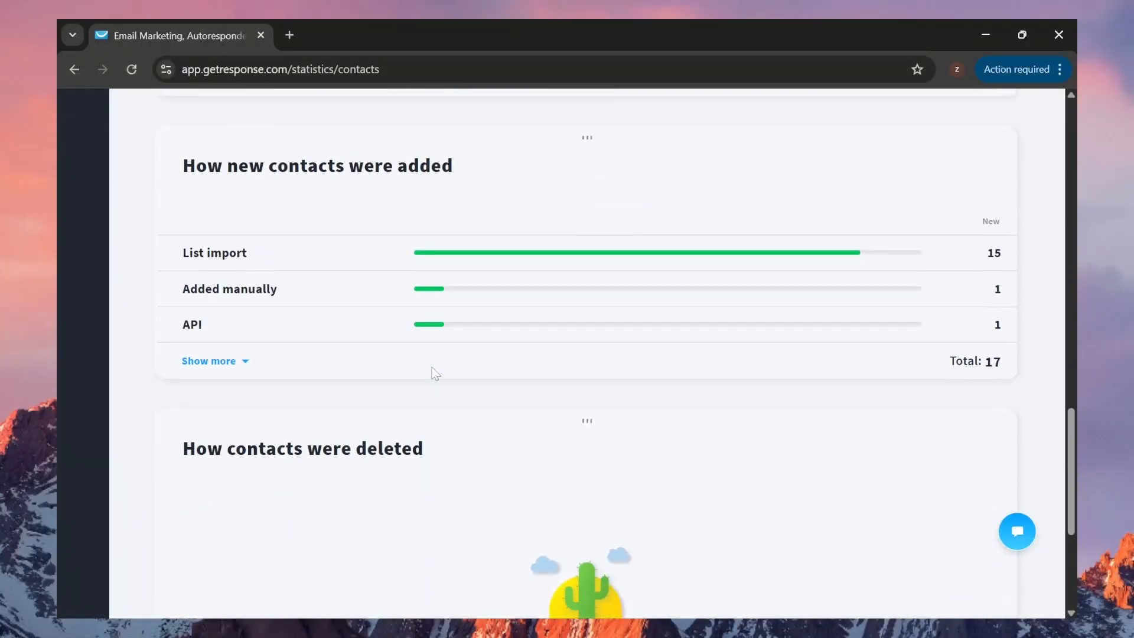
pyautogui.scroll(-5, 435, 373)
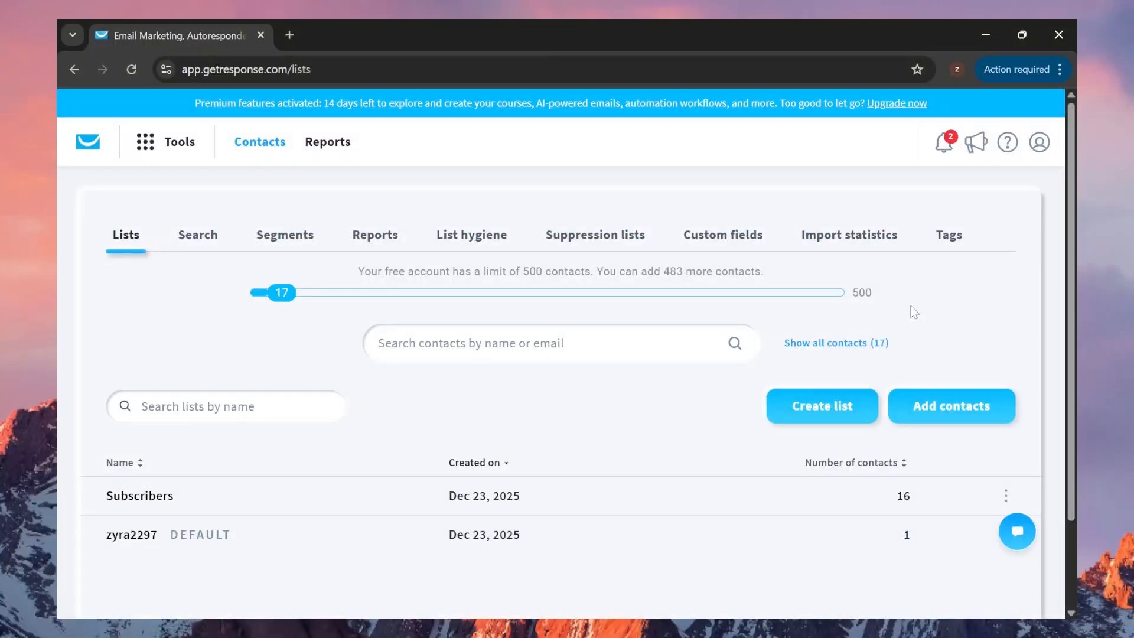
# Switch to the sticky note with the workflow outline, highlight the word Landing and return to the contact lists
pyautogui.hotkey('alt', 'Tab')
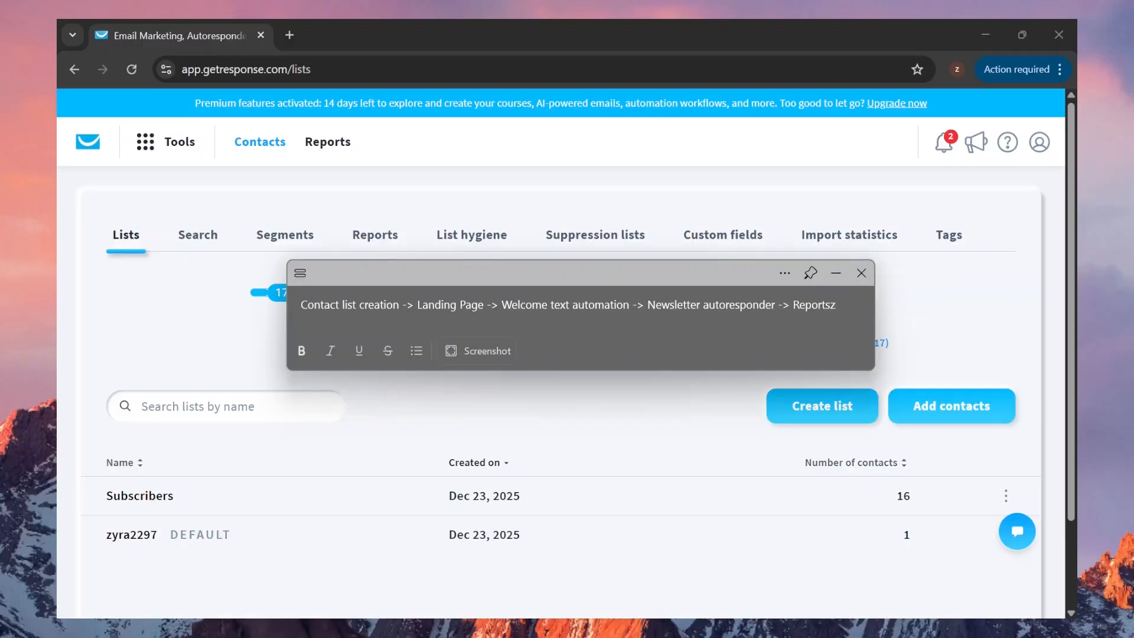
pyautogui.write('zzz')
pyautogui.doubleClick(422, 305)
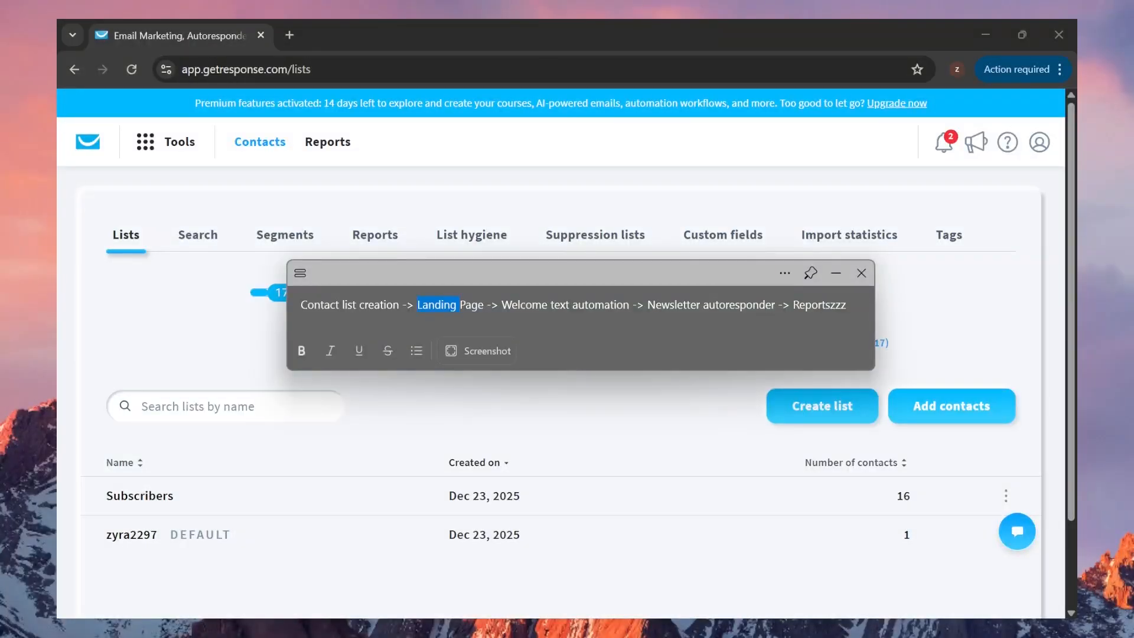
pyautogui.click(679, 477)
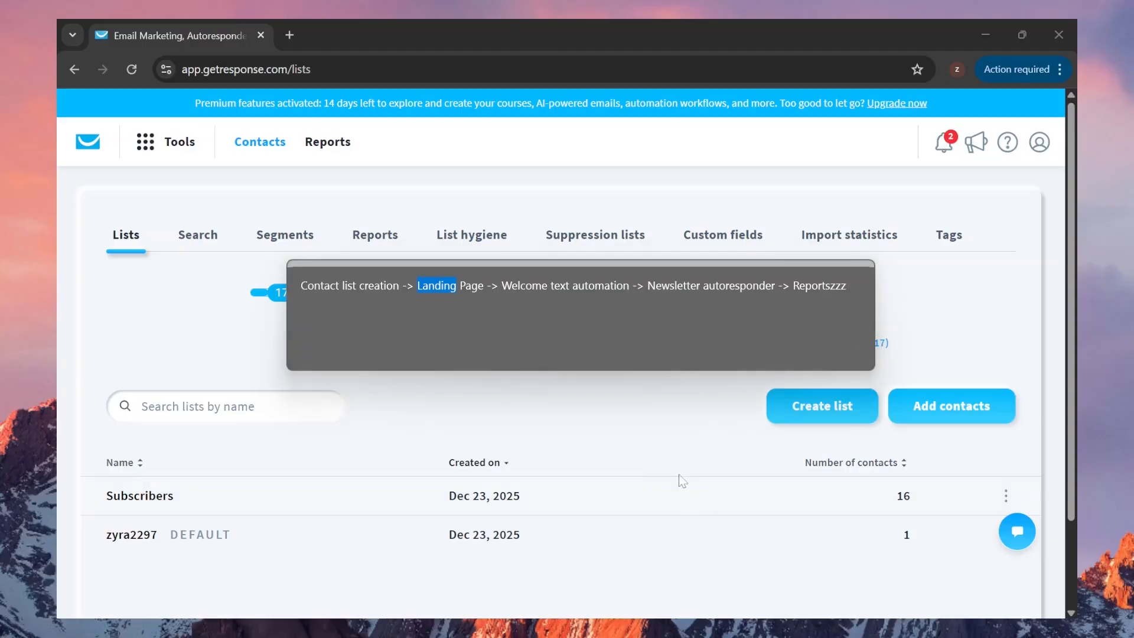
# Dismiss the workflow note and start a new landing page from the landing pages area using the AI-powered builder
pyautogui.click(457, 305)
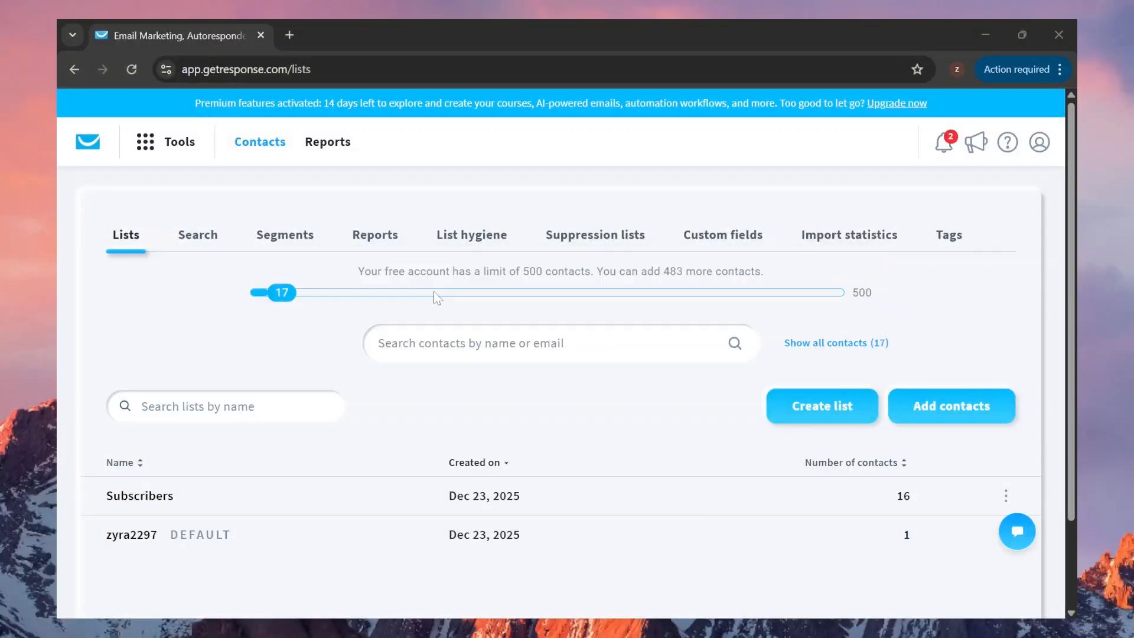
pyautogui.click(180, 143)
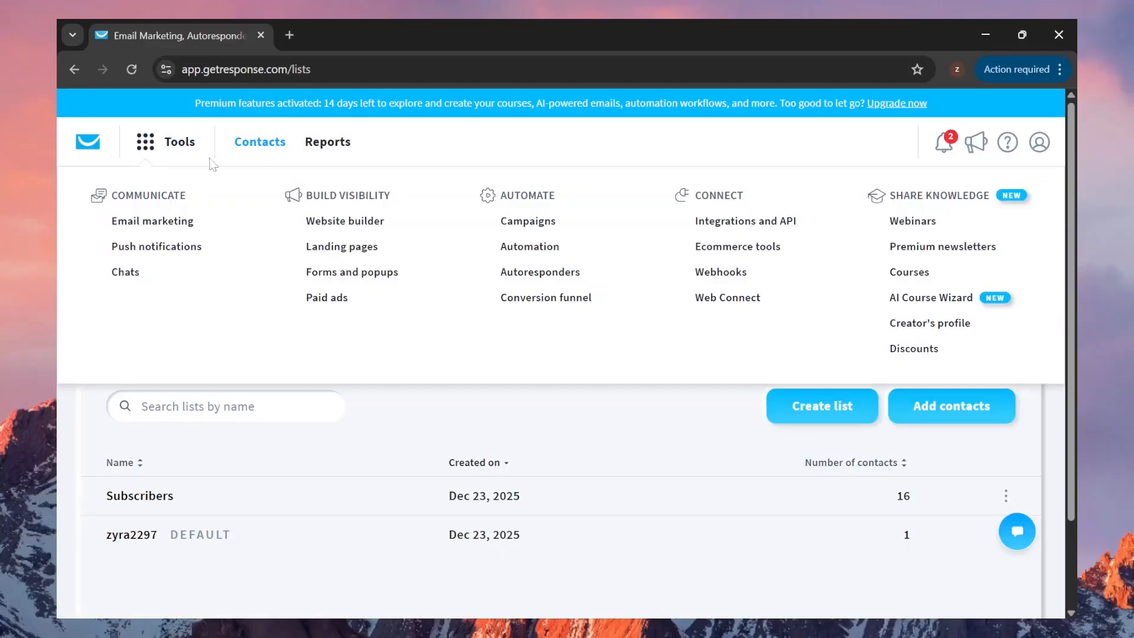
pyautogui.click(343, 247)
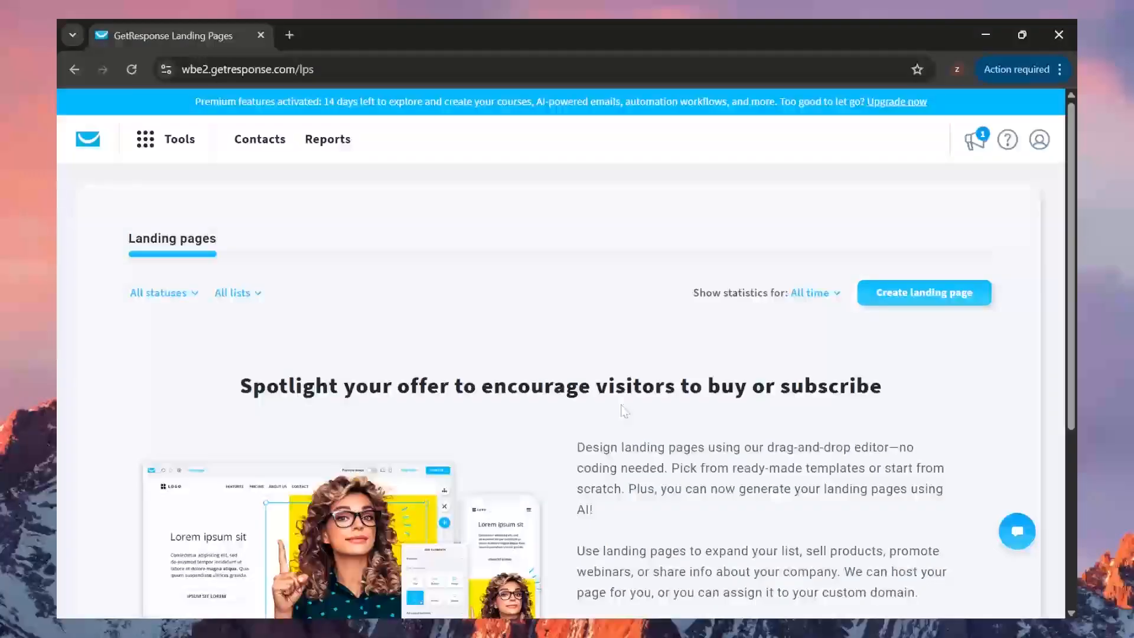
pyautogui.scroll(-3, 527, 326)
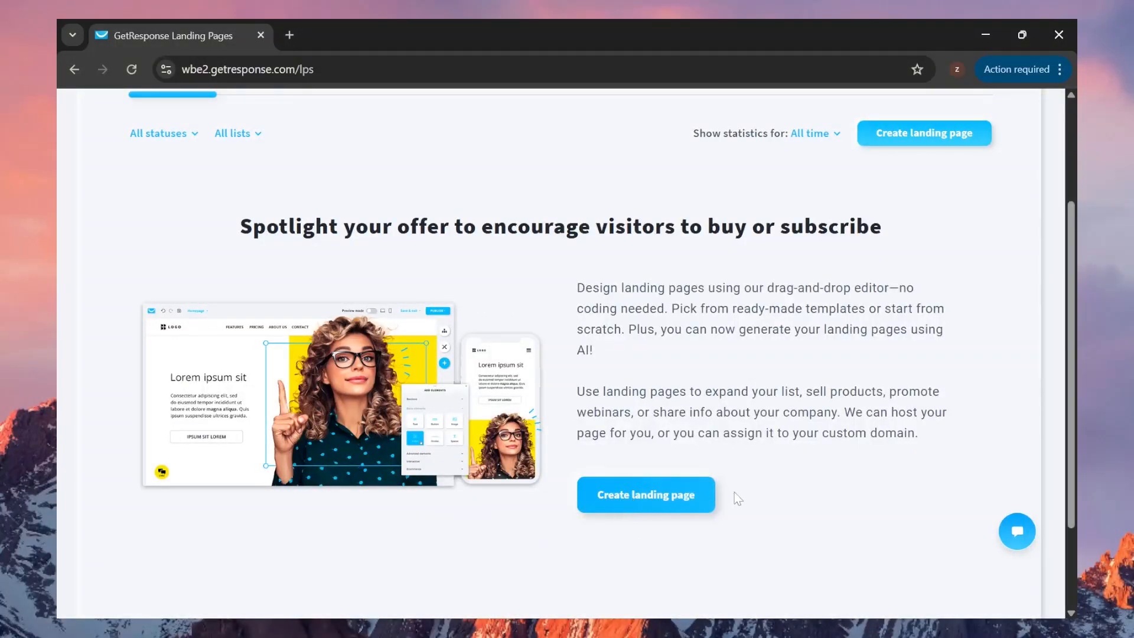
pyautogui.click(908, 136)
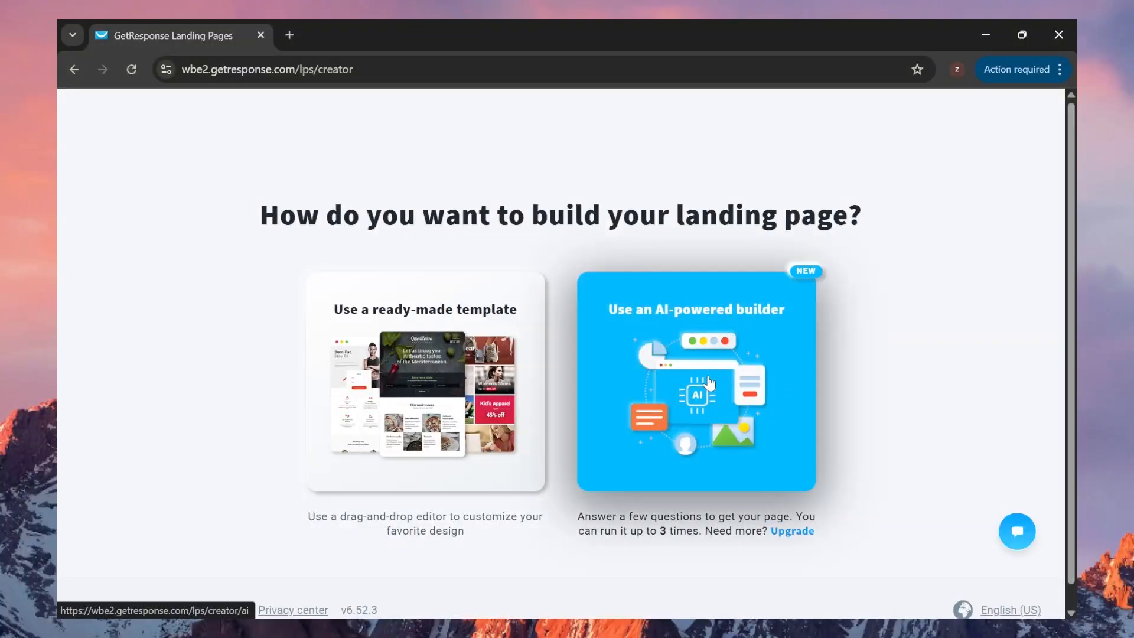
pyautogui.click(709, 383)
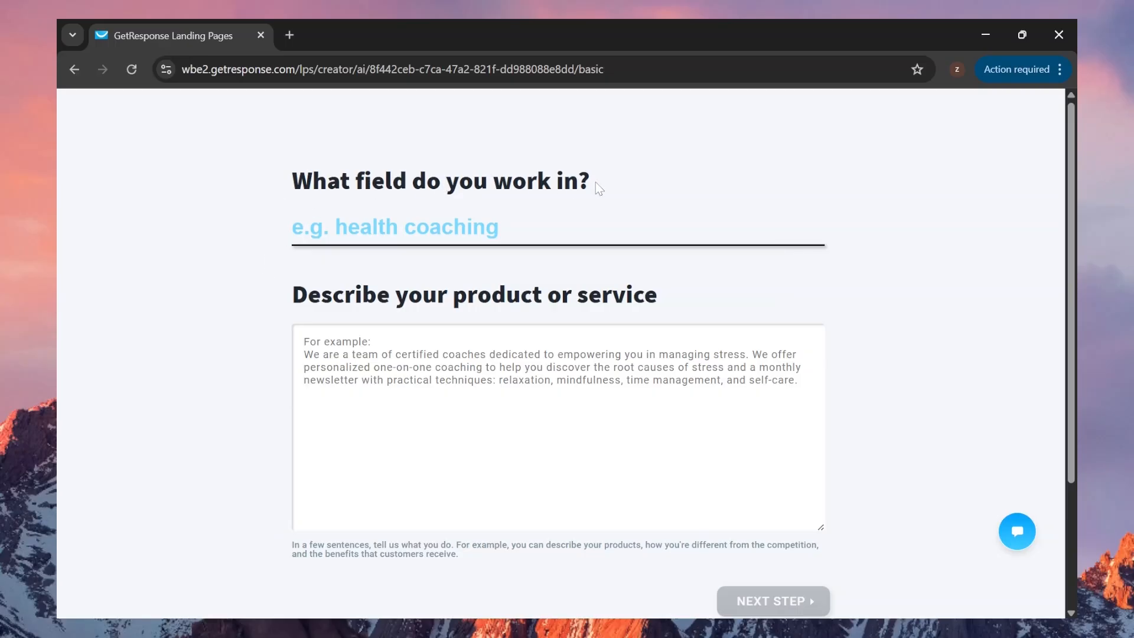
# Set the field of work to Training & Certification and describe a beginner friendly AI education platform for students, creators and learners with videos, newsletter and courses
pyautogui.click(582, 228)
pyautogui.write('Education')
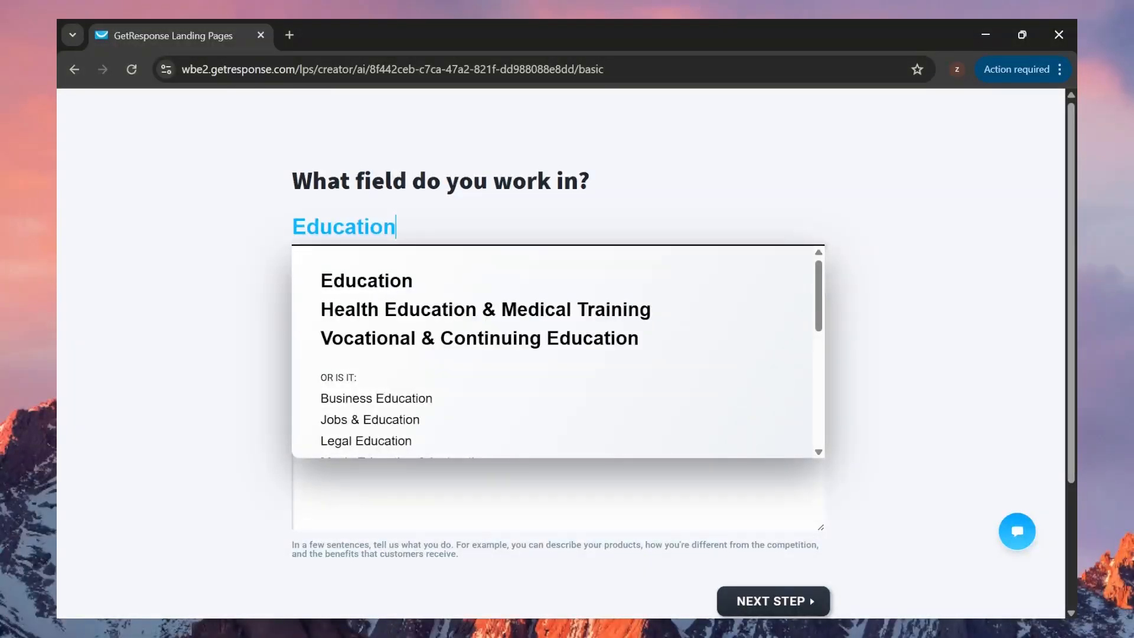
pyautogui.scroll(-4, 696, 329)
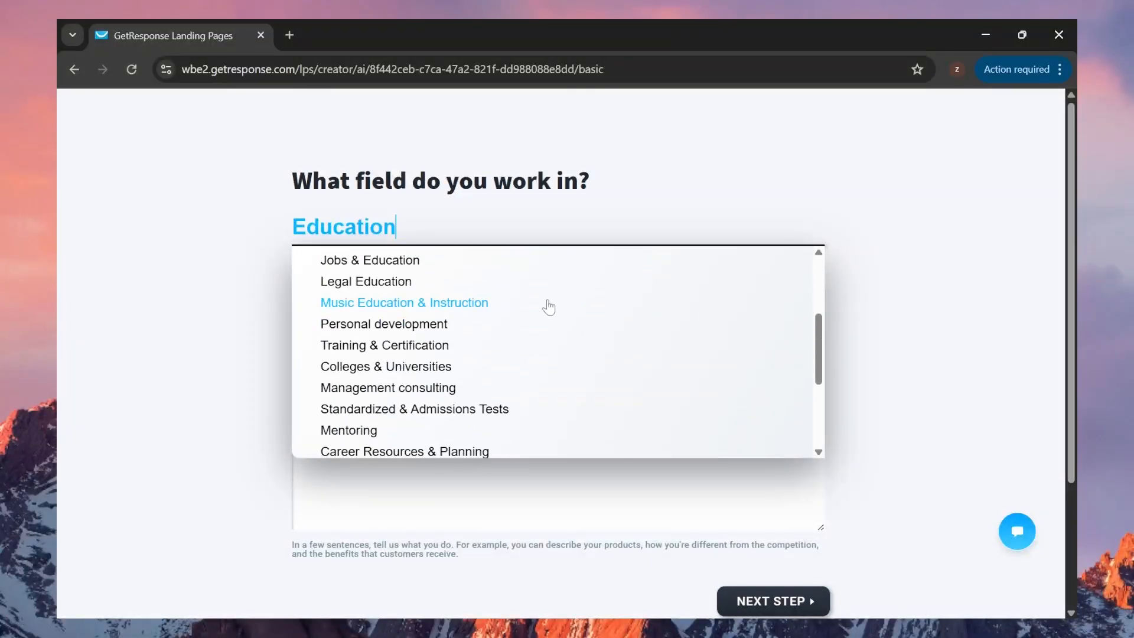
pyautogui.click(551, 345)
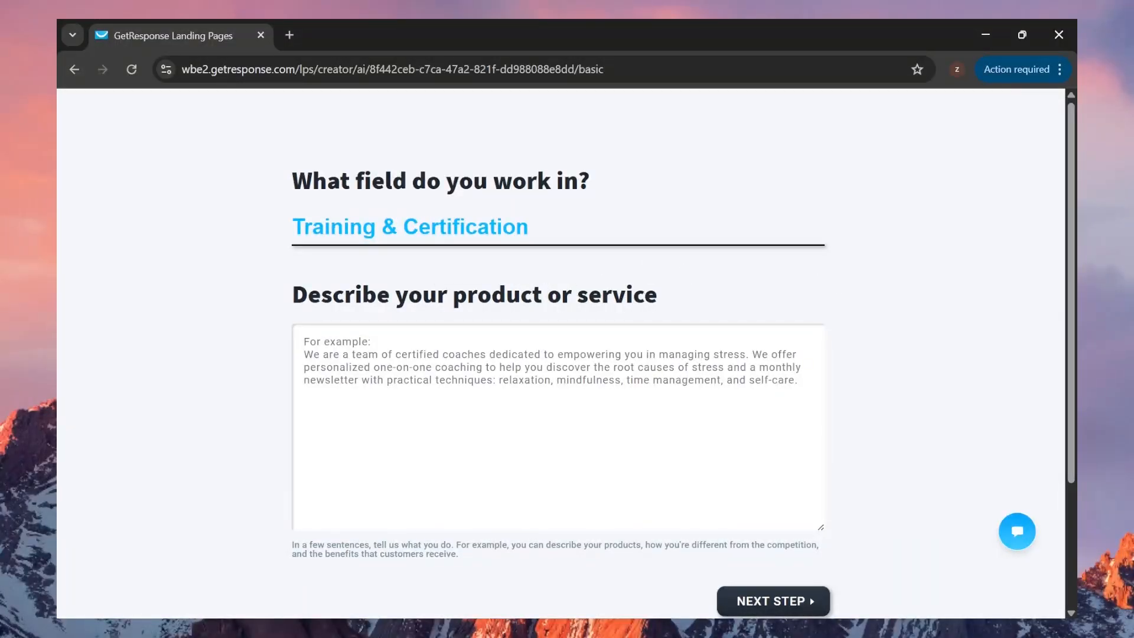
pyautogui.hotkey('alt', 'Tab')
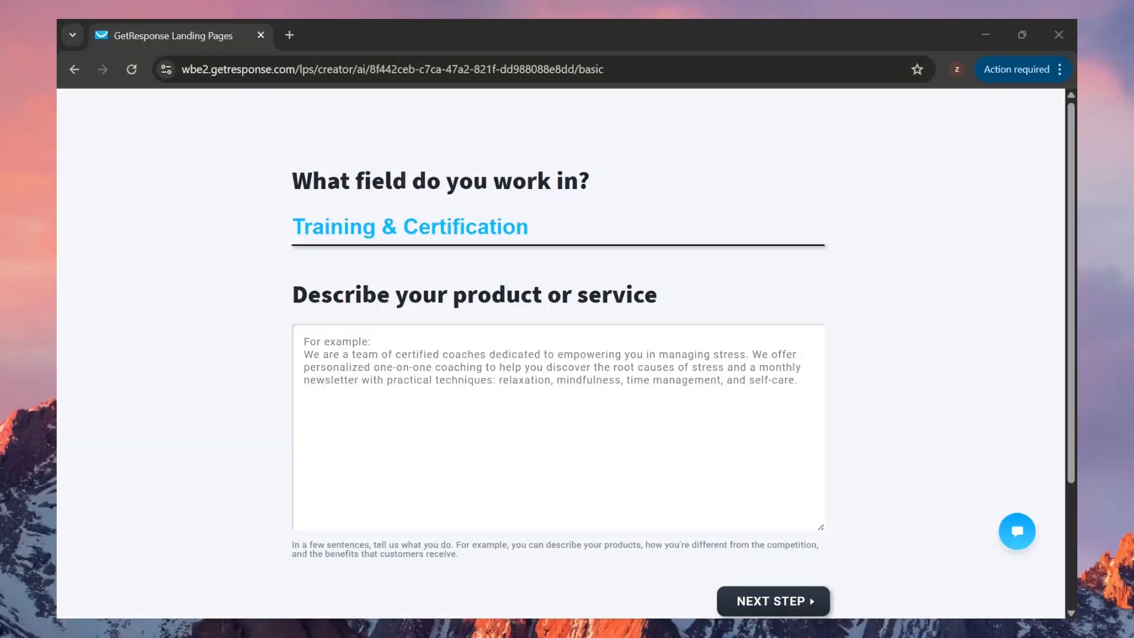
pyautogui.write('A practical, beginner friendly AI education platform designed for college students, content creators, and curious learners who want to stay updated with the latest AI trends without feeling overwhelmed. The platform focuses on continuous learning through short videos, a regularly updated newsletter, and structured courses that explain the broader AI ecosystem in a simple and actionable way.')
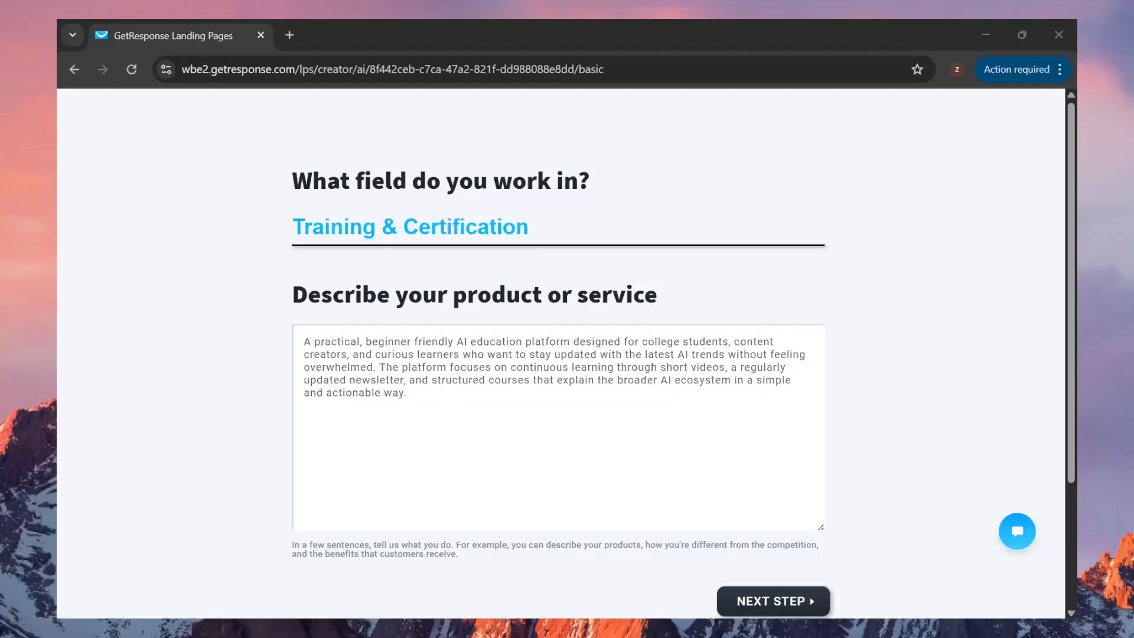
pyautogui.click(776, 600)
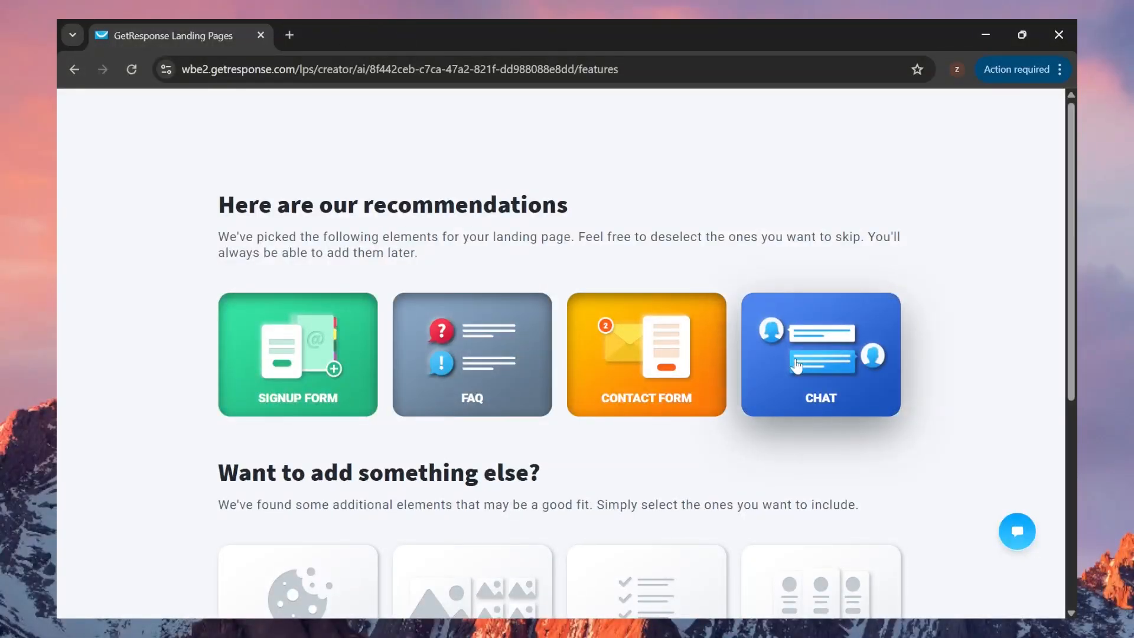
# Deselect the Chat element, add Testimonial and Gallery to the landing page elements, and continue to the color themes
pyautogui.click(761, 369)
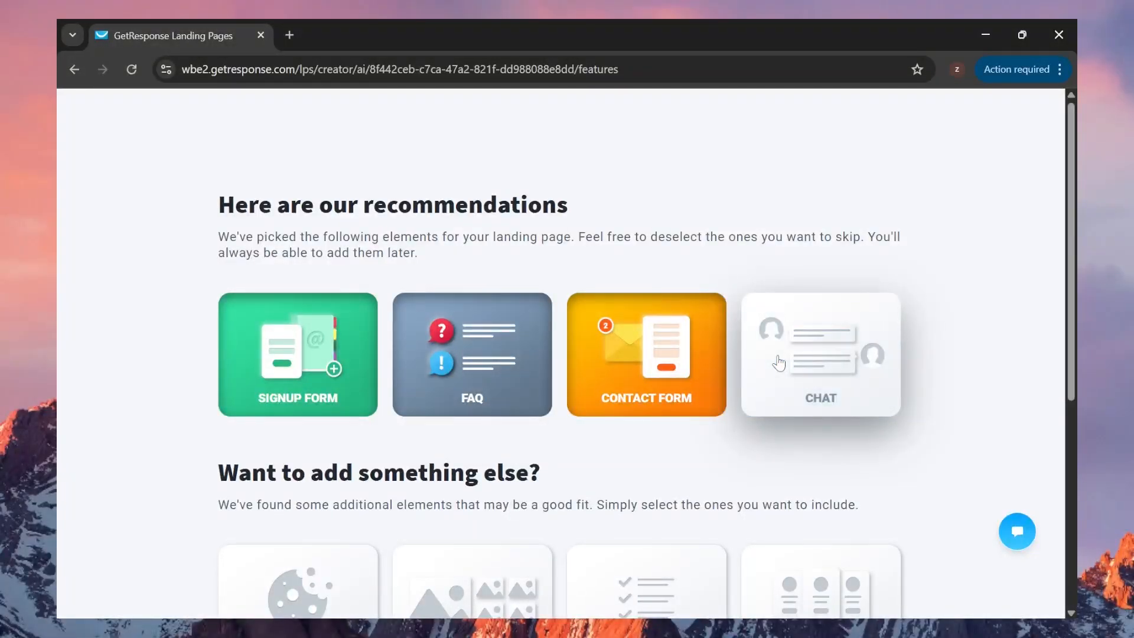
pyautogui.scroll(-3, 739, 362)
pyautogui.scroll(-1, 432, 368)
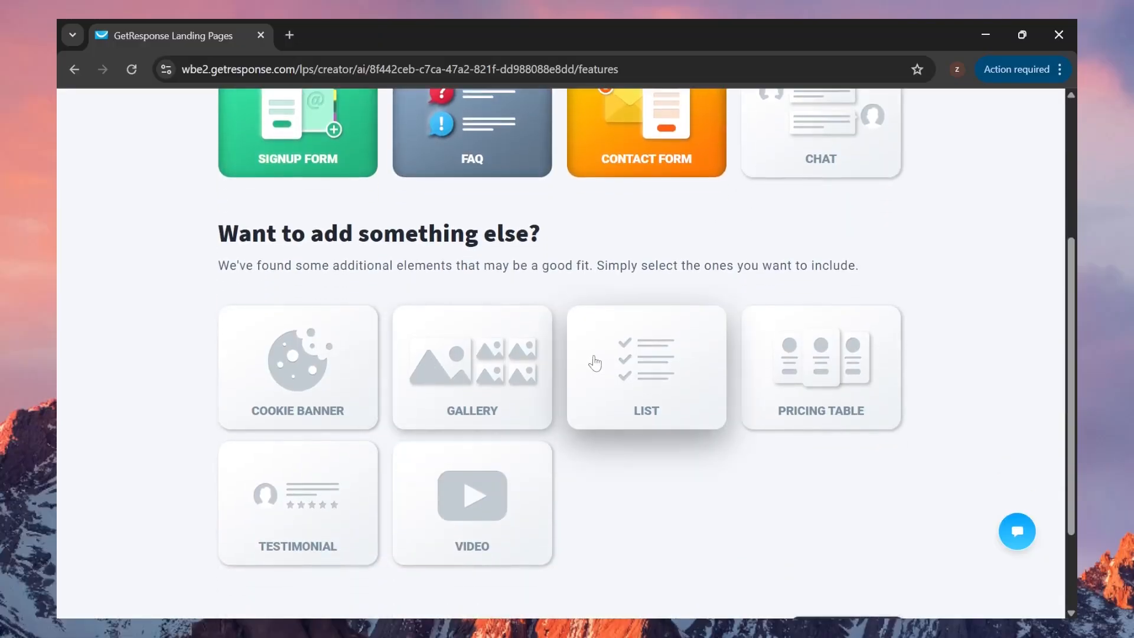
pyautogui.click(312, 510)
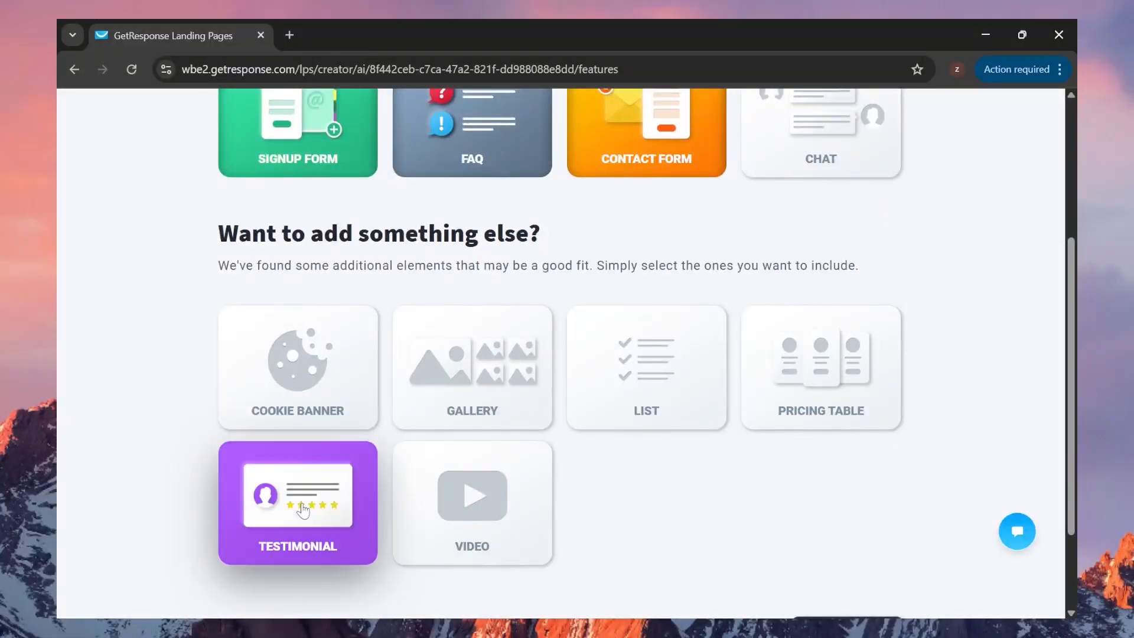
pyautogui.click(494, 381)
pyautogui.scroll(-2, 675, 394)
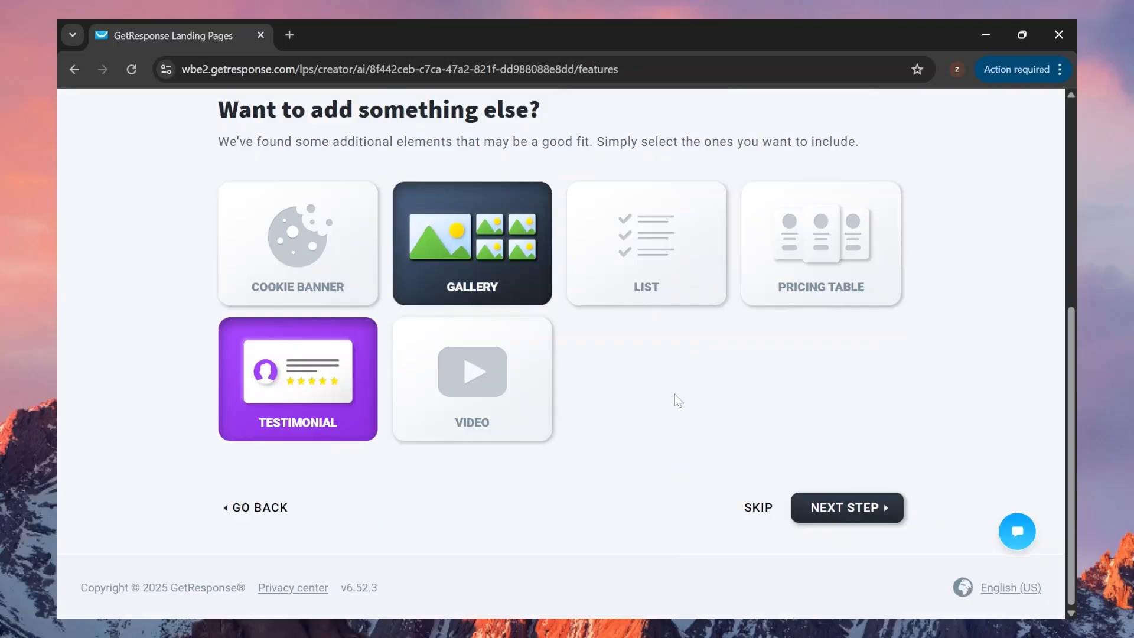
pyautogui.scroll(3, 600, 372)
pyautogui.scroll(-3, 600, 372)
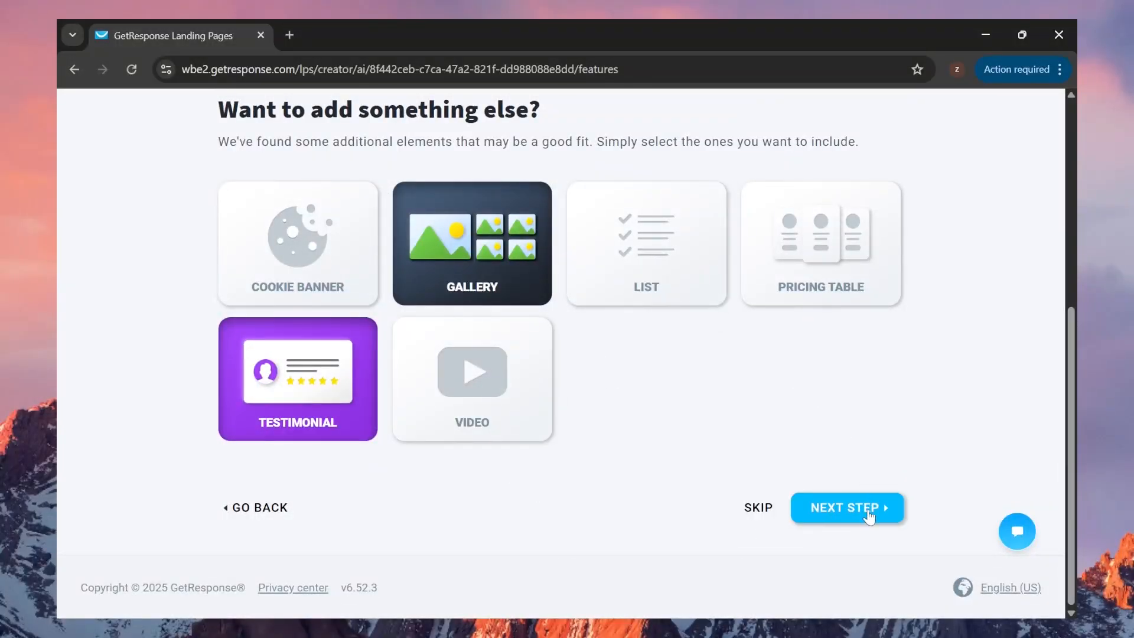
pyautogui.click(862, 512)
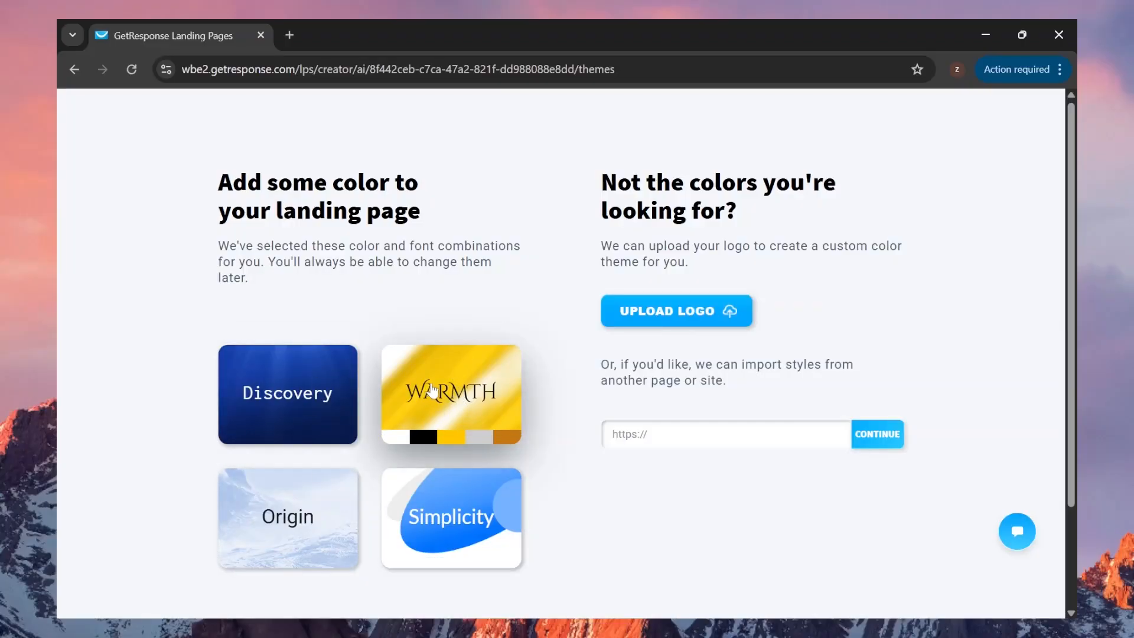
# Choose the Warmth color theme and accept the prefilled company details to generate the design suggestions
pyautogui.click(438, 390)
pyautogui.scroll(-2, 567, 392)
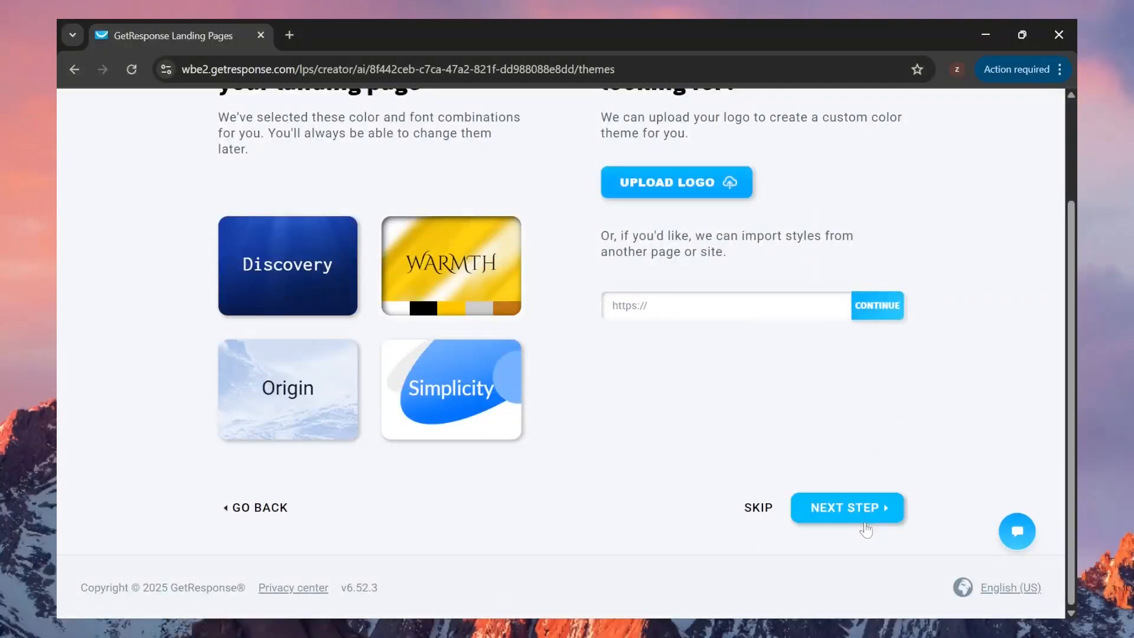
pyautogui.click(847, 509)
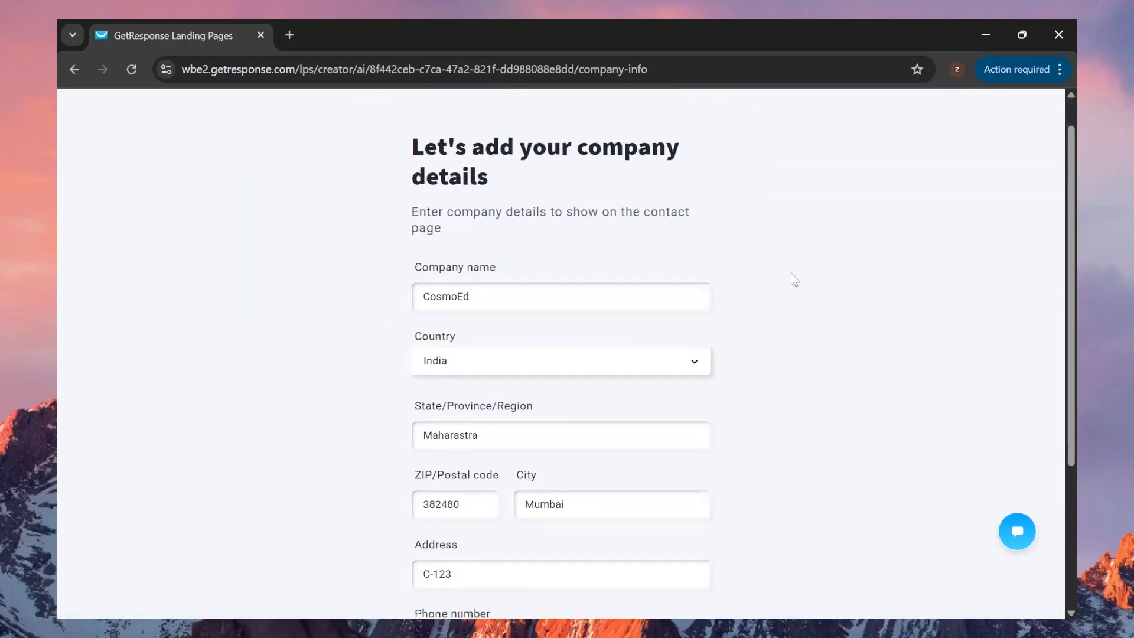
pyautogui.scroll(-2, 792, 273)
pyautogui.scroll(-2, 793, 383)
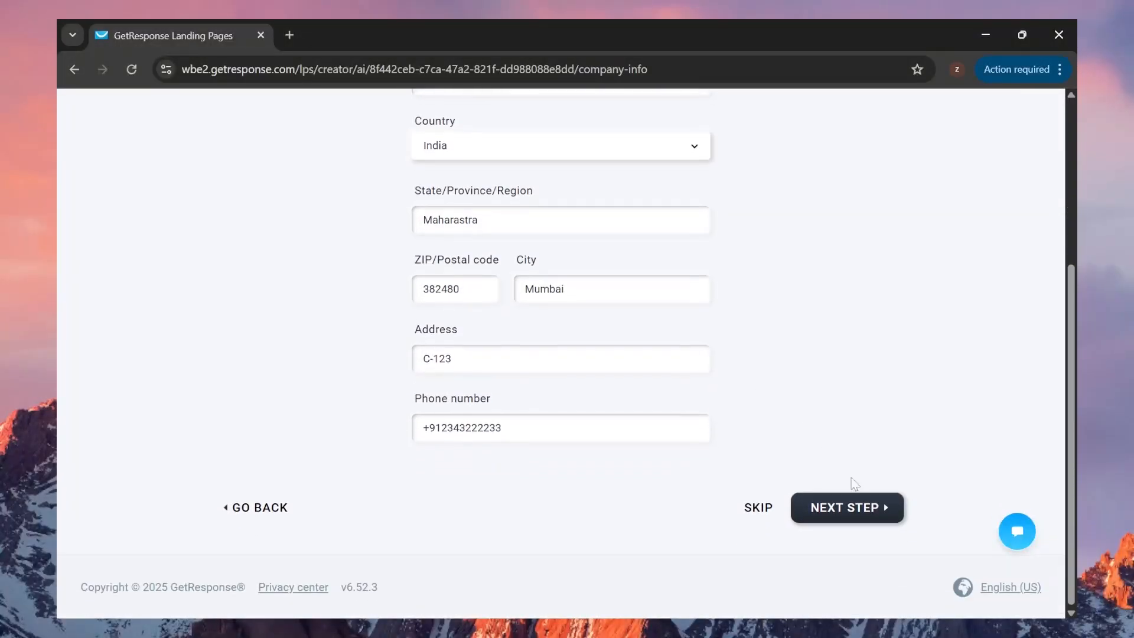
pyautogui.click(858, 516)
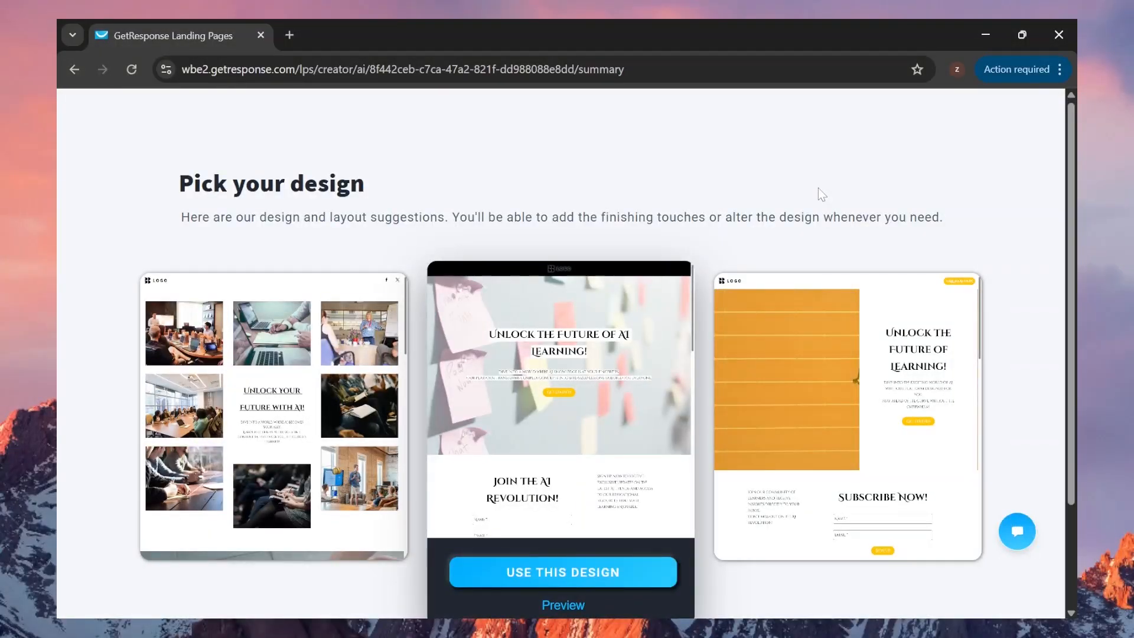
# Preview the photo-grid design "Unlock Your Future with AI!", then use the sticky-note design "Unlock the Future of AI Learning!" instead
pyautogui.moveTo(310, 306)
pyautogui.scroll(-1, 310, 307)
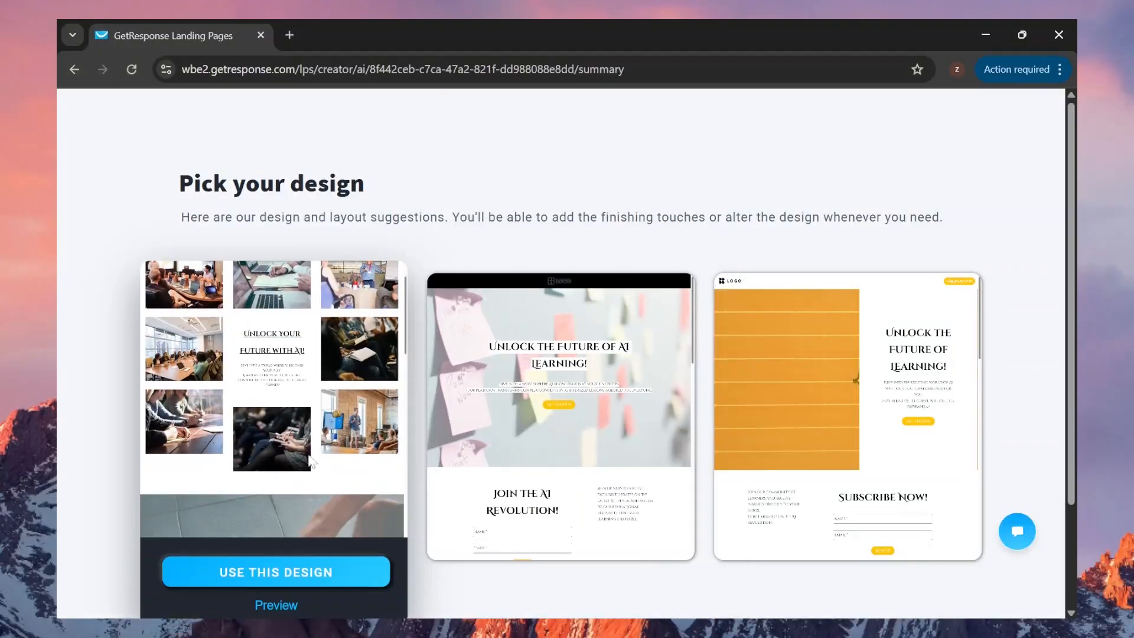
pyautogui.click(275, 606)
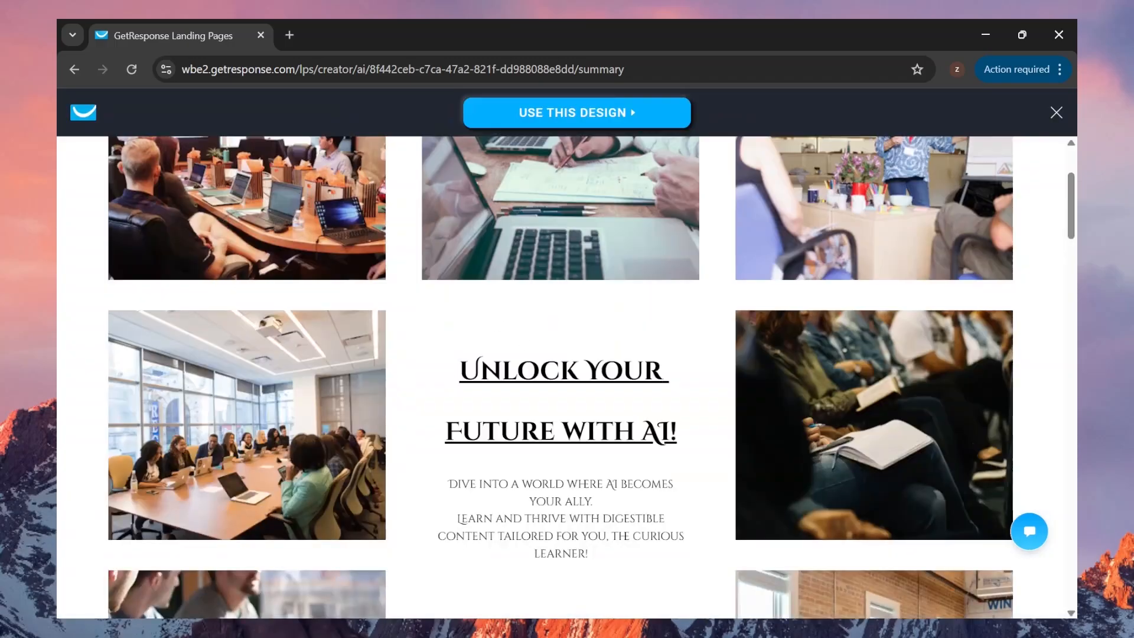
pyautogui.scroll(-5, 655, 313)
pyautogui.scroll(-20, 661, 385)
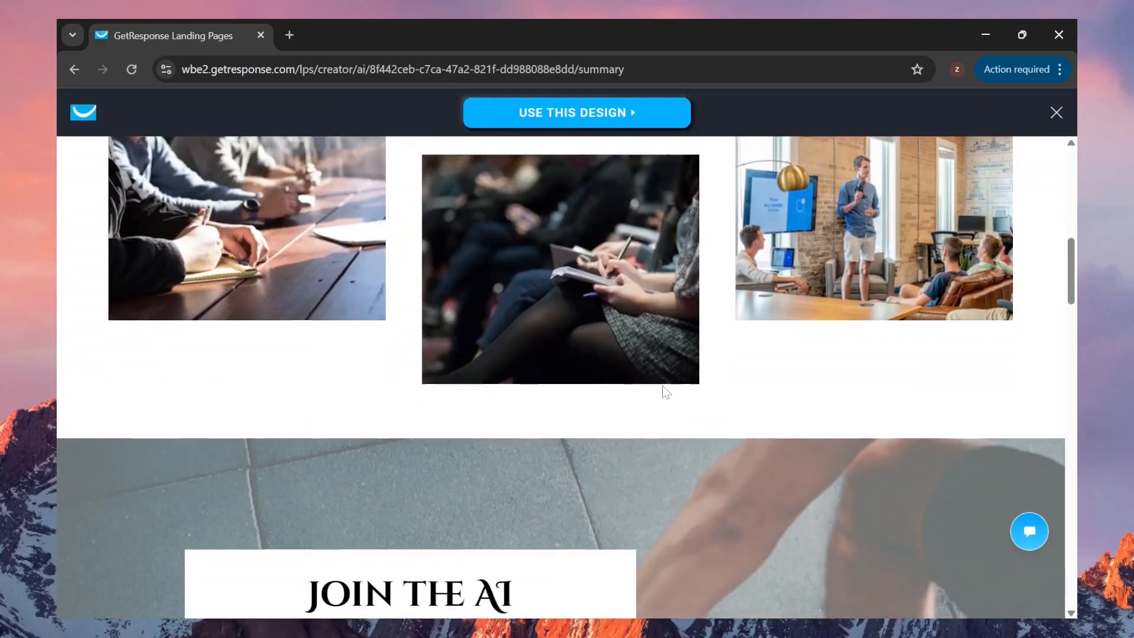
pyautogui.scroll(20, 662, 385)
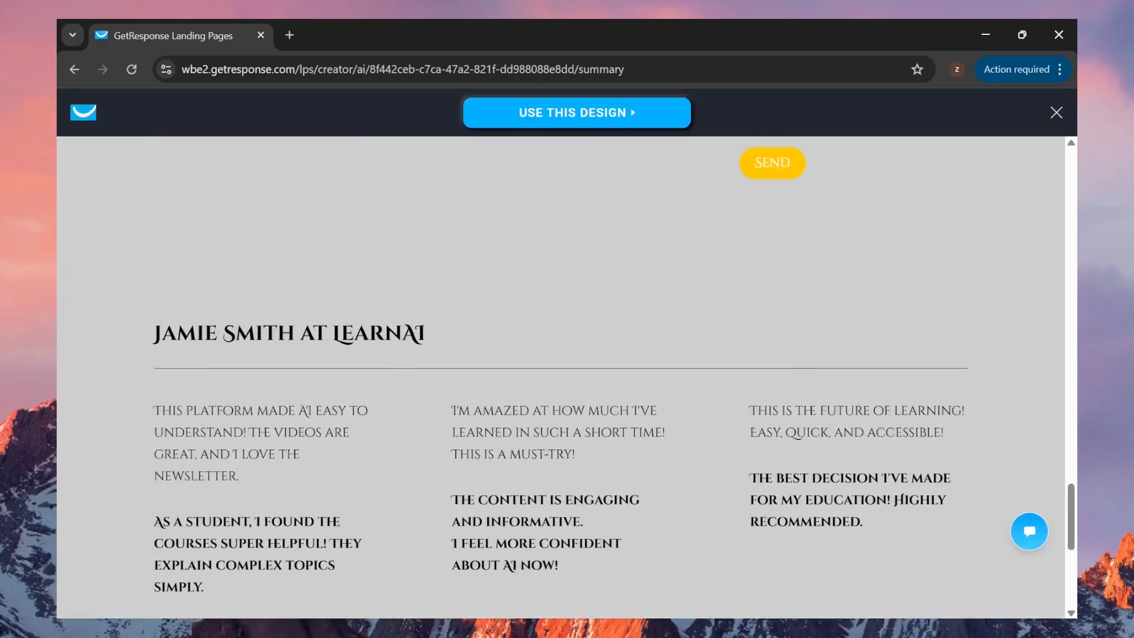
pyautogui.scroll(10, 567, 378)
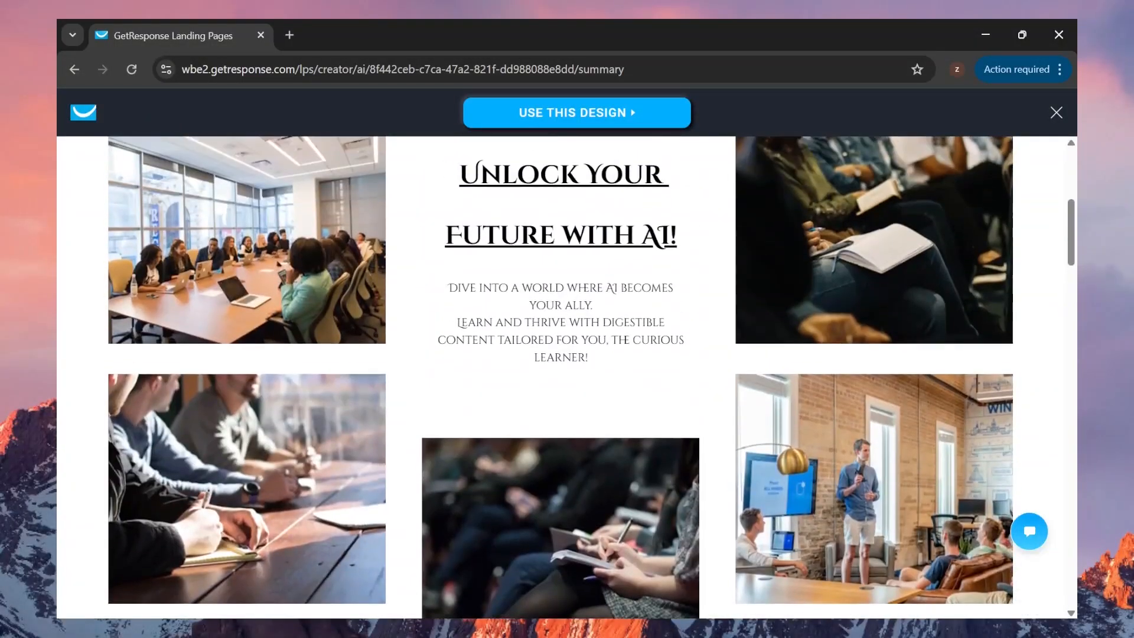
pyautogui.press('Escape')
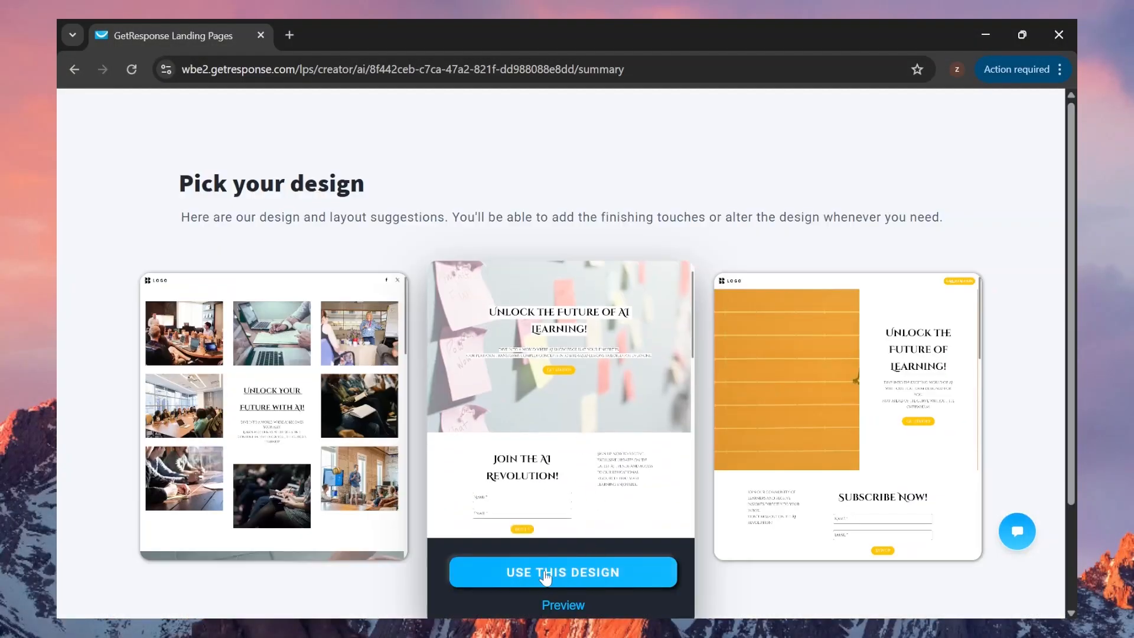
pyautogui.click(541, 577)
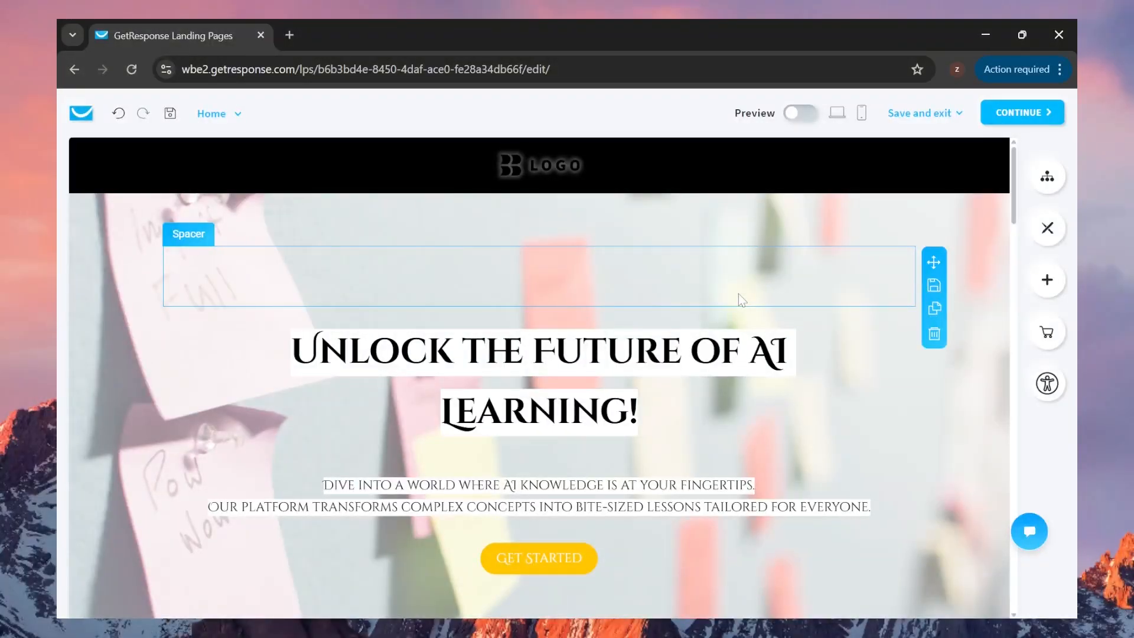
# Start replacing the header logo image and upload 245b3613-5c19-484d-b06e-32a217493017.jpg from the Downloads folder into My websites
pyautogui.click(540, 164)
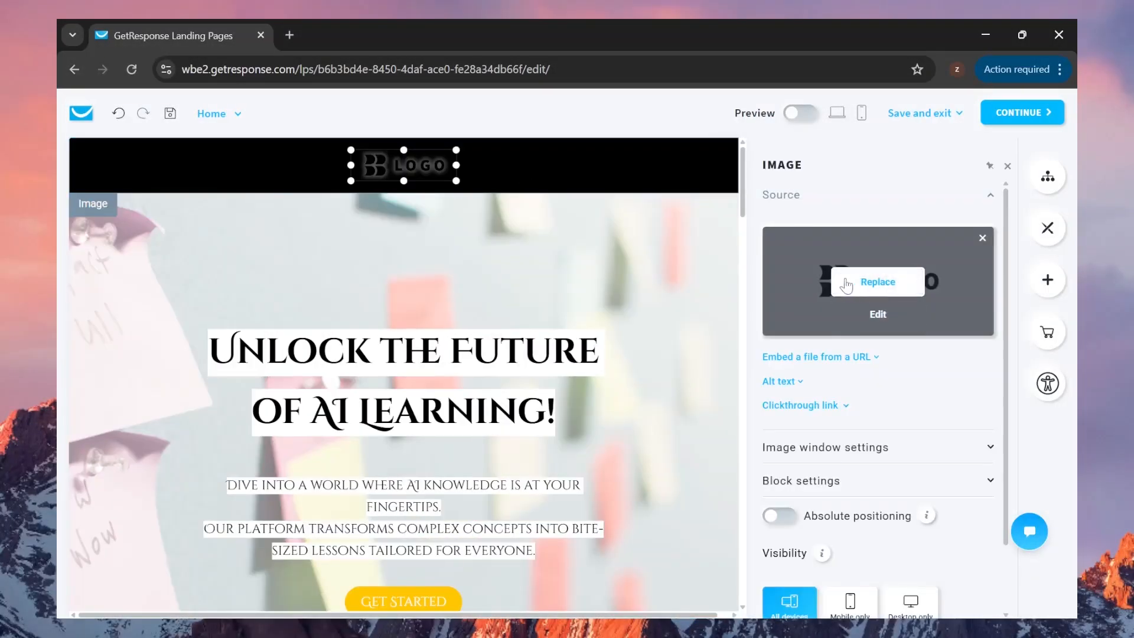
pyautogui.click(865, 283)
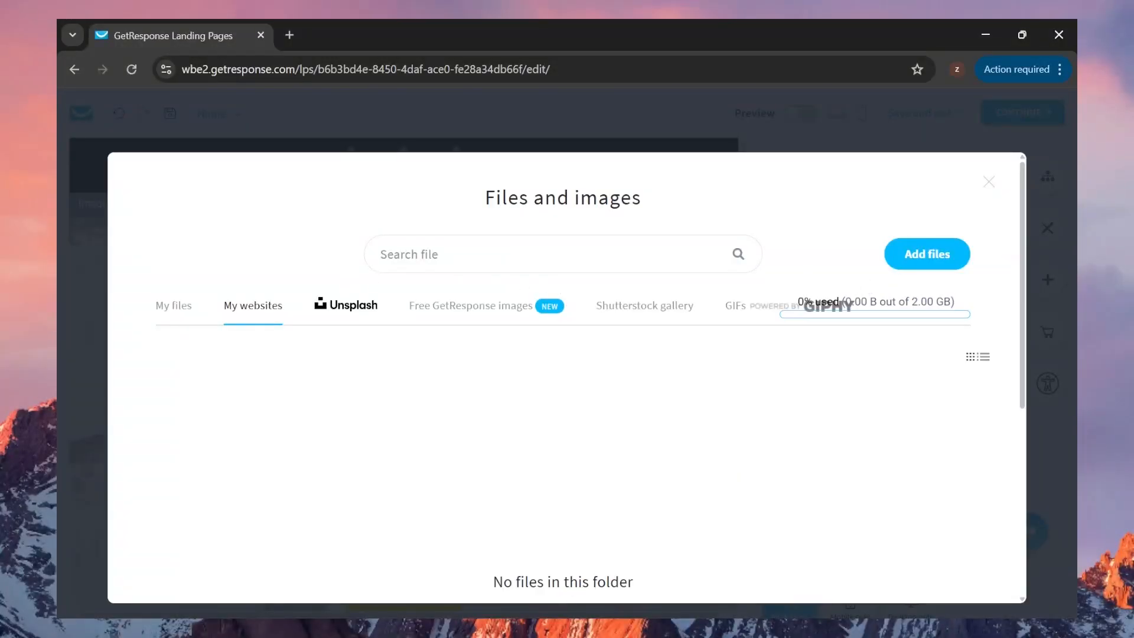
pyautogui.click(932, 261)
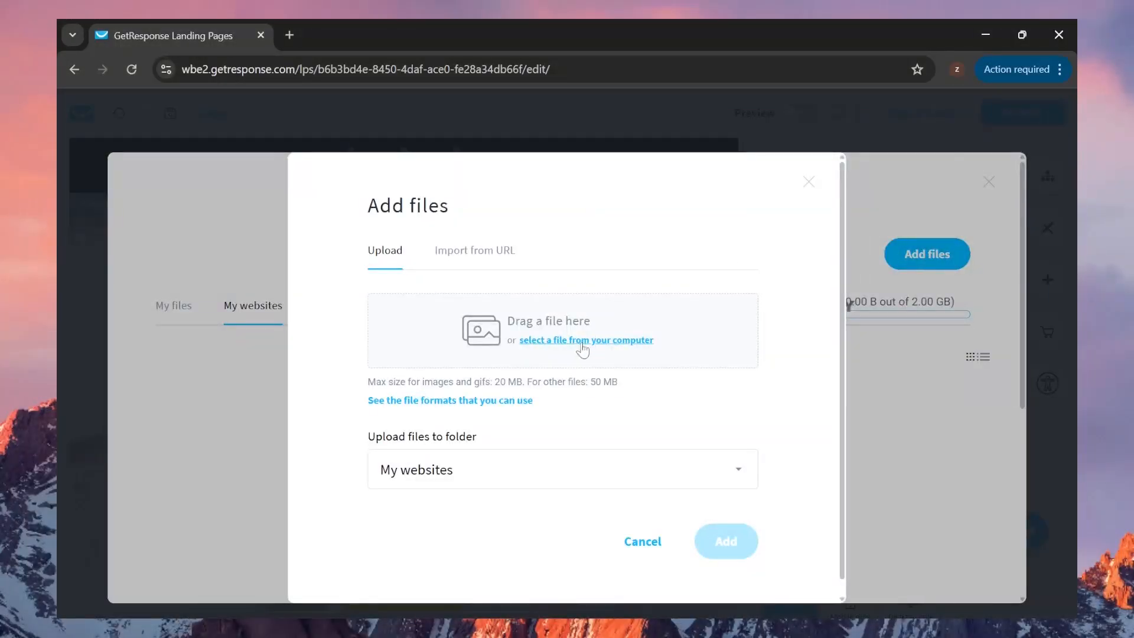
pyautogui.click(547, 341)
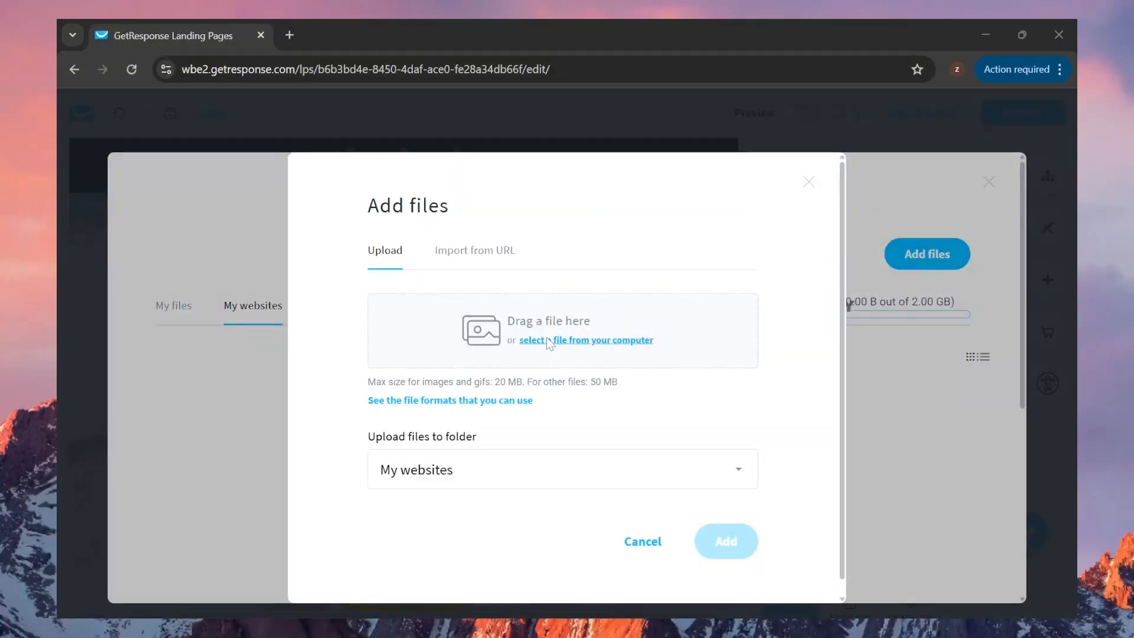
pyautogui.scroll(-5, 527, 247)
pyautogui.click(679, 224)
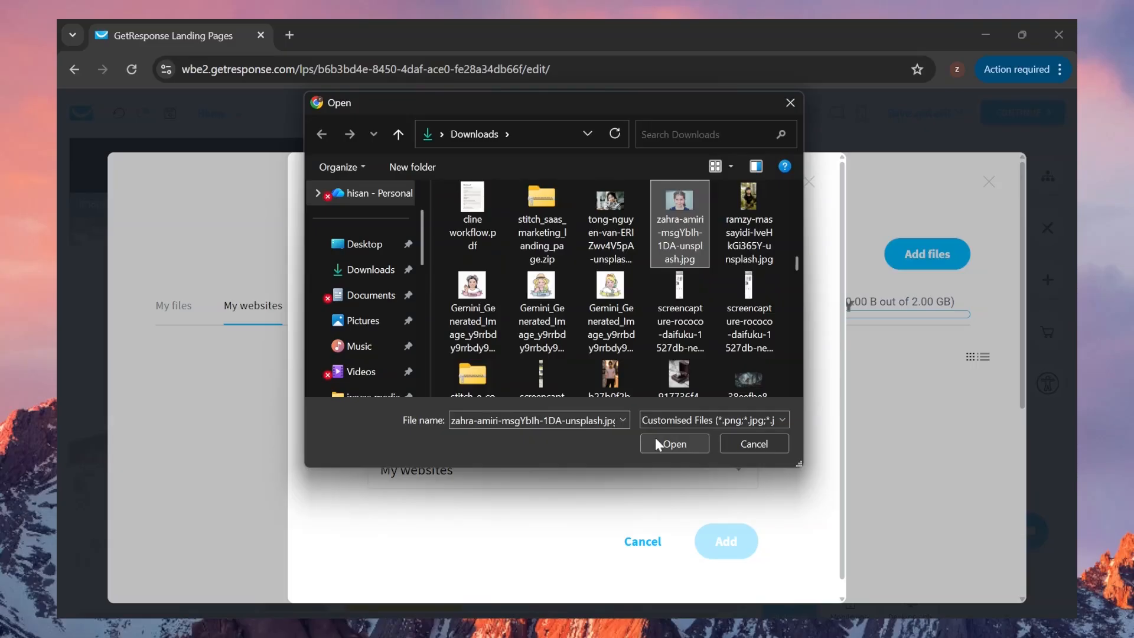
pyautogui.scroll(5, 619, 268)
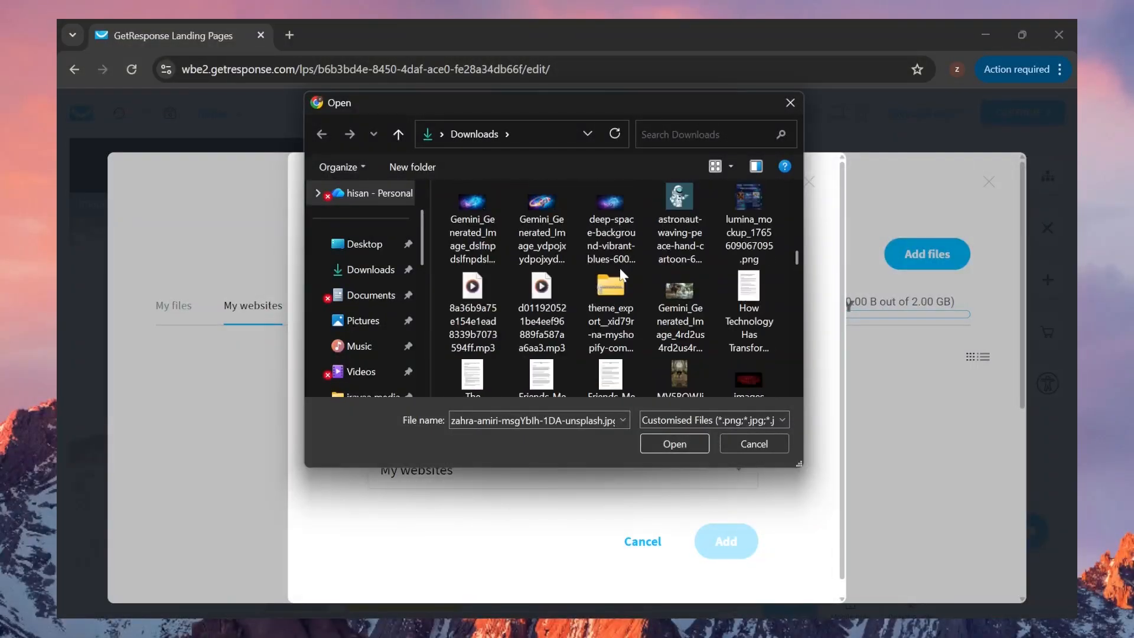
pyautogui.doubleClick(610, 348)
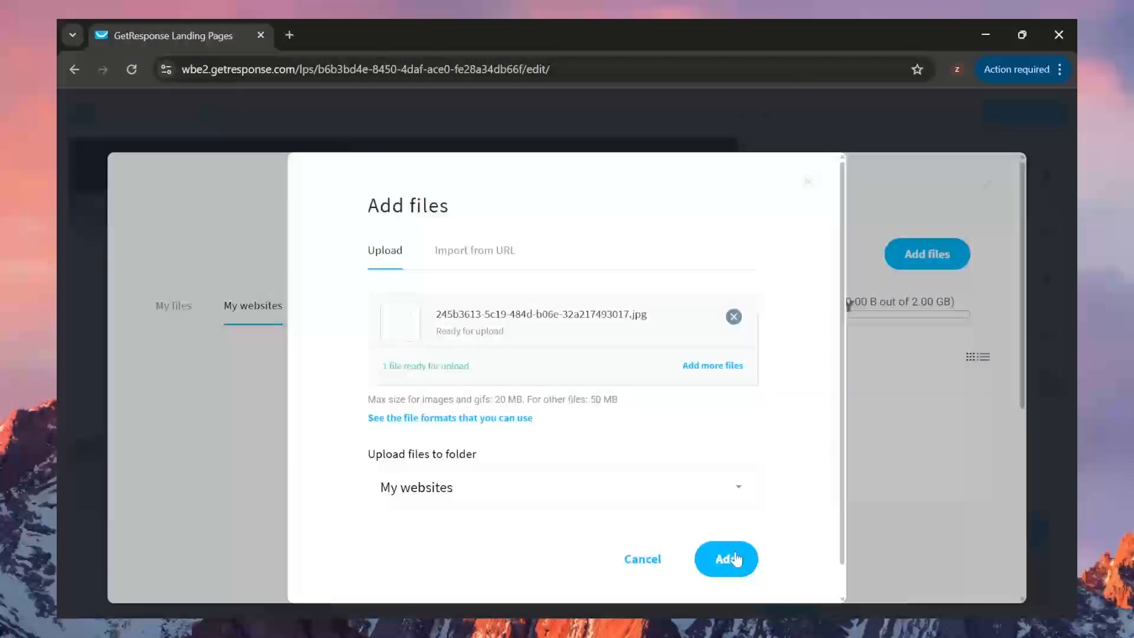
pyautogui.click(724, 558)
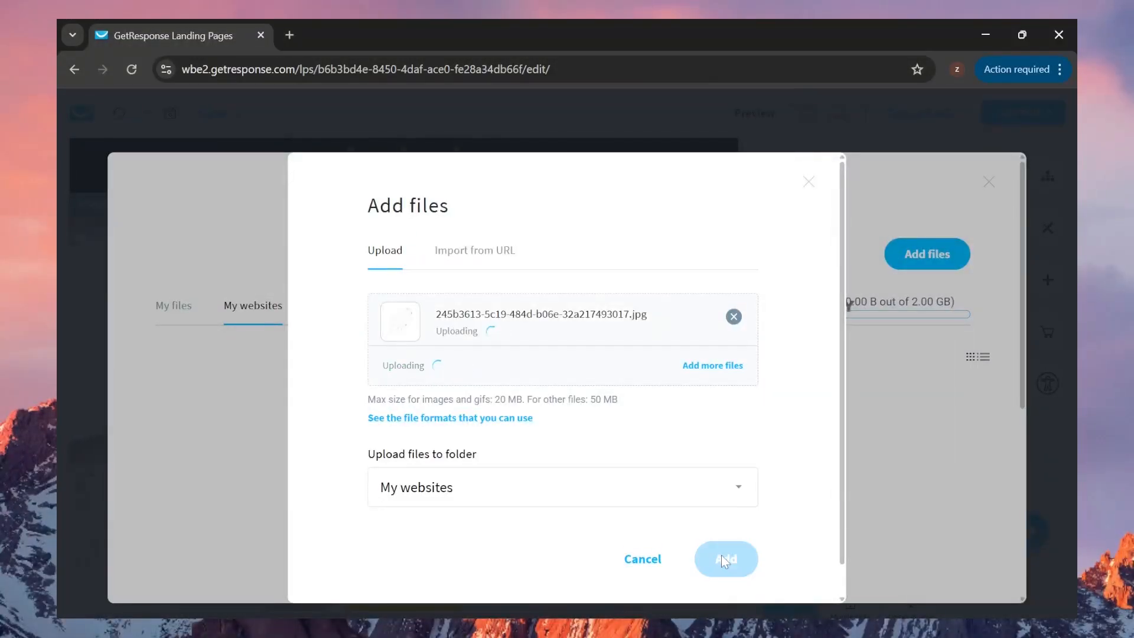
# Use the newly uploaded image from My files as the header logo
pyautogui.click(424, 494)
pyautogui.click(176, 318)
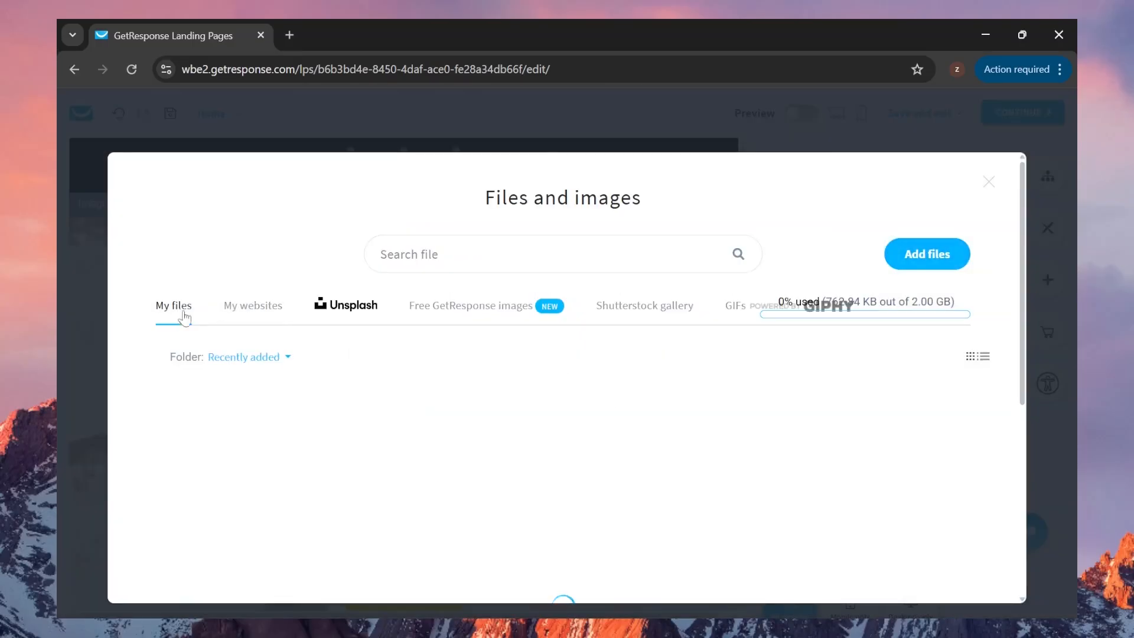
pyautogui.moveTo(263, 492)
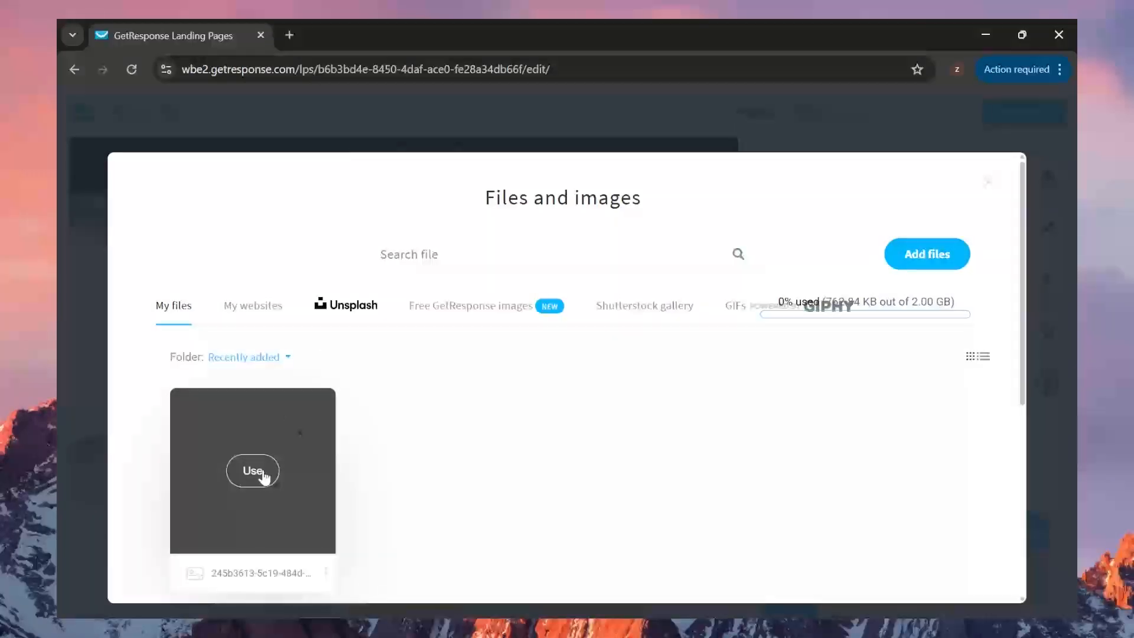
pyautogui.click(253, 471)
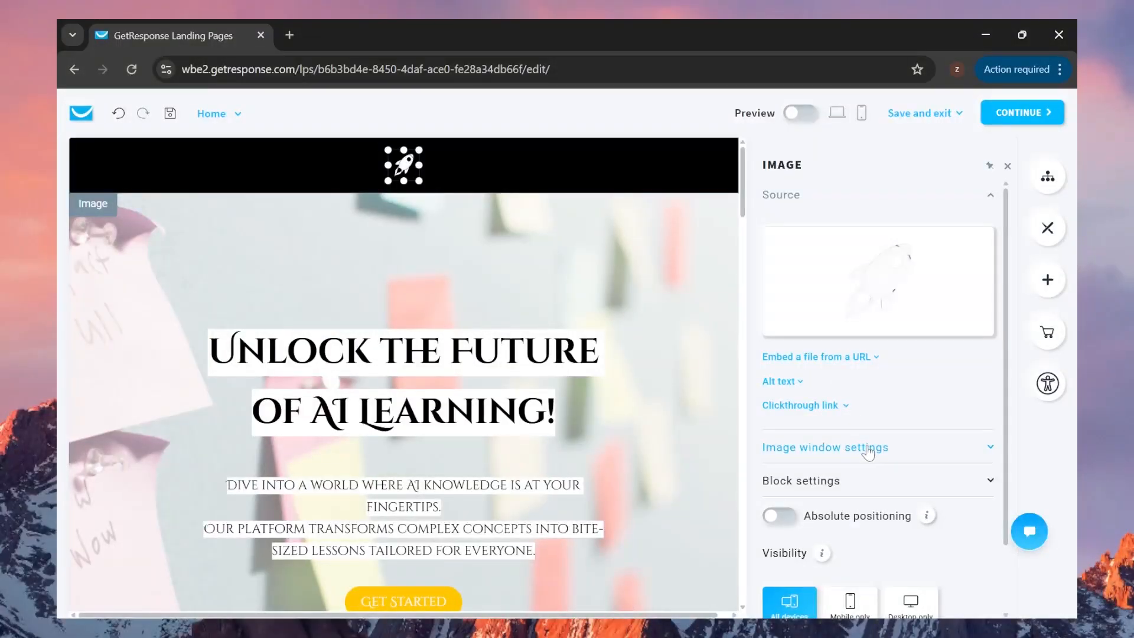
# Review the logo's image window settings and the list of pages belonging to the landing page
pyautogui.click(892, 447)
pyautogui.scroll(-6, 893, 437)
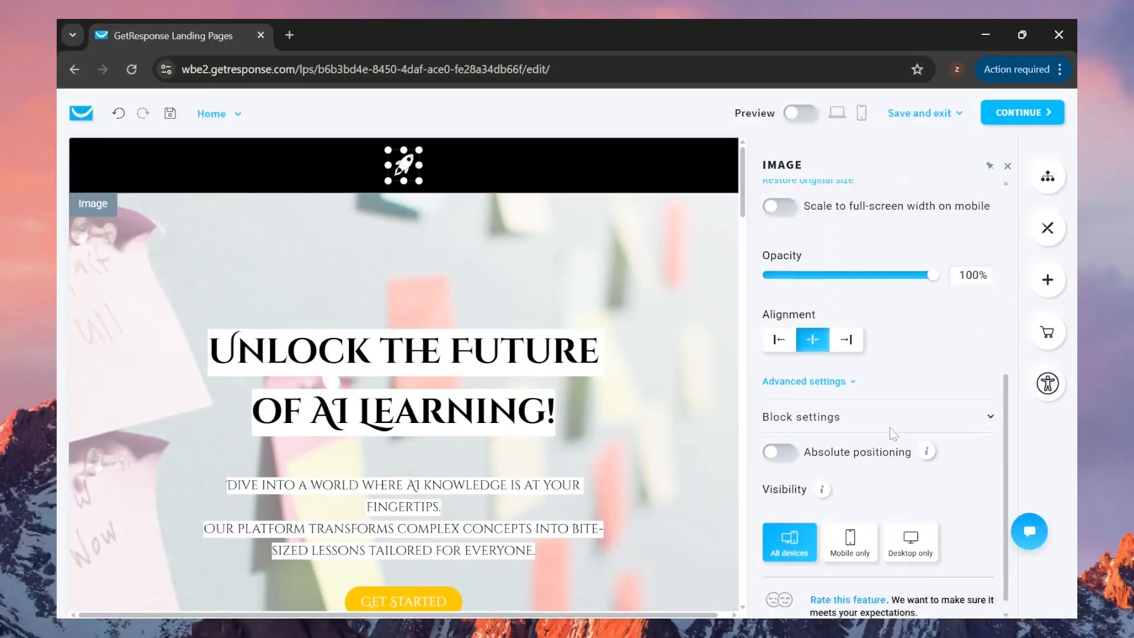
pyautogui.scroll(7, 895, 413)
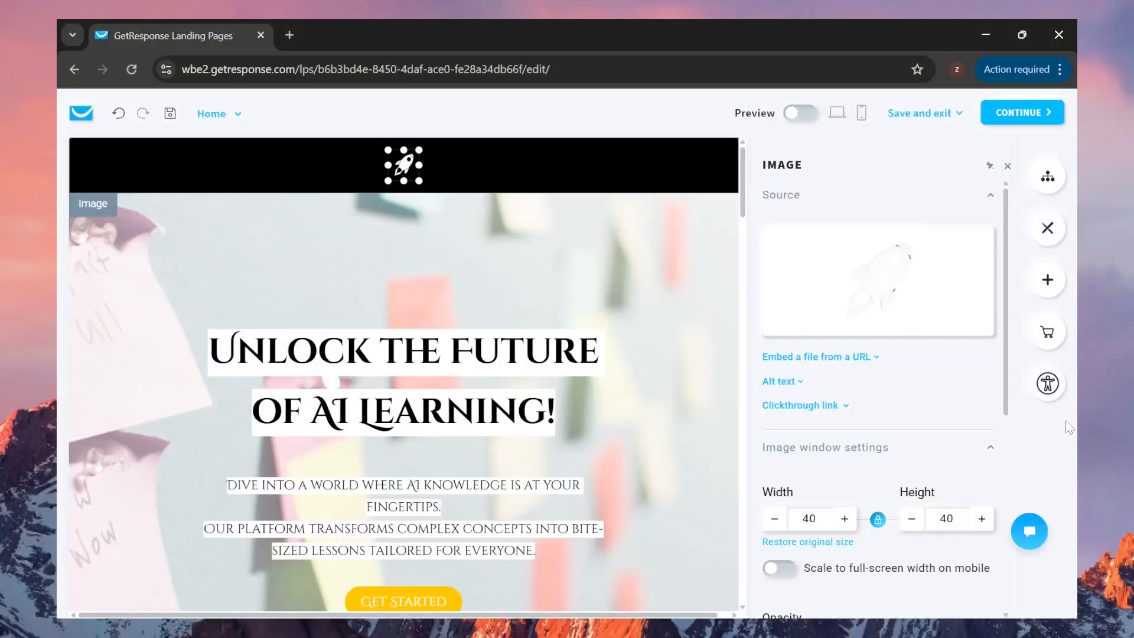
pyautogui.click(1047, 176)
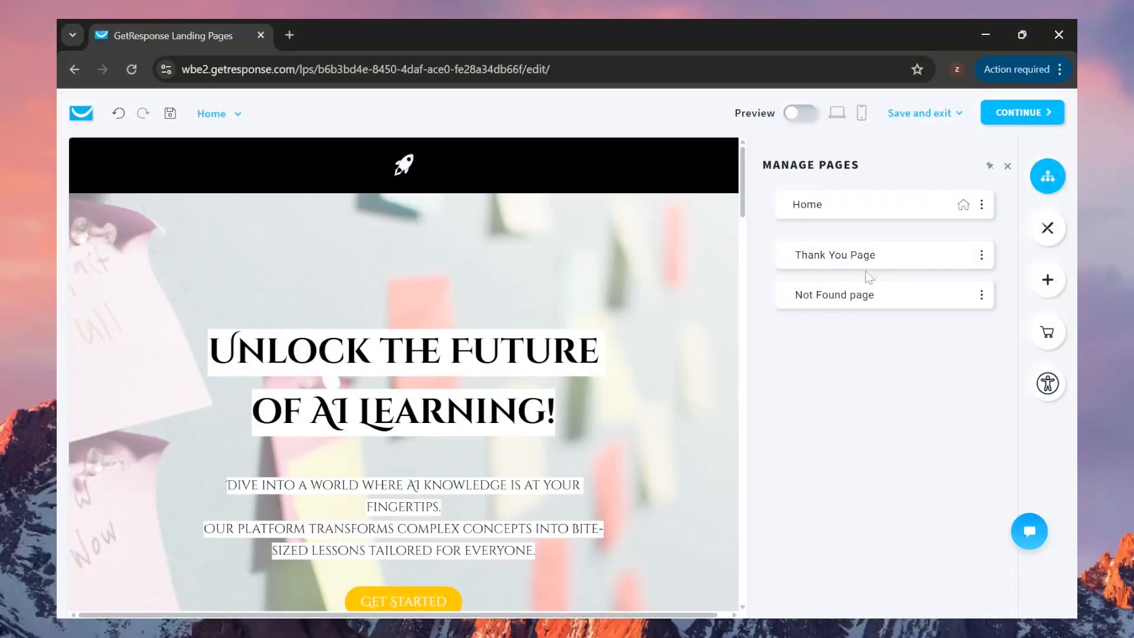
# Change the global typography of the landing page to the Times New Roman font style
pyautogui.click(1049, 235)
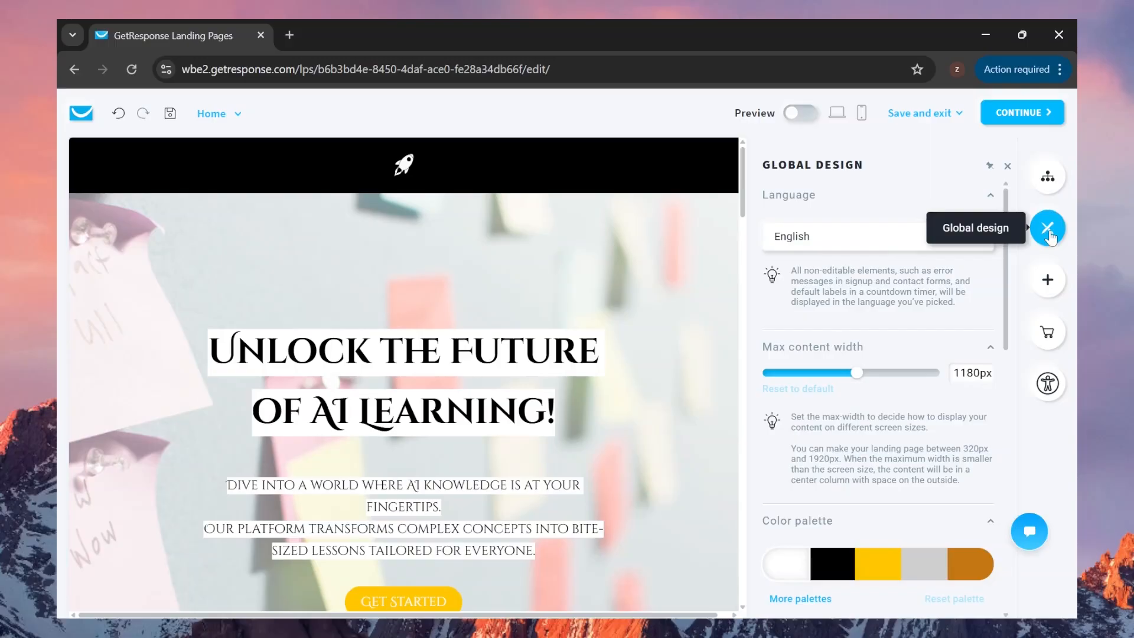
pyautogui.scroll(-6, 924, 532)
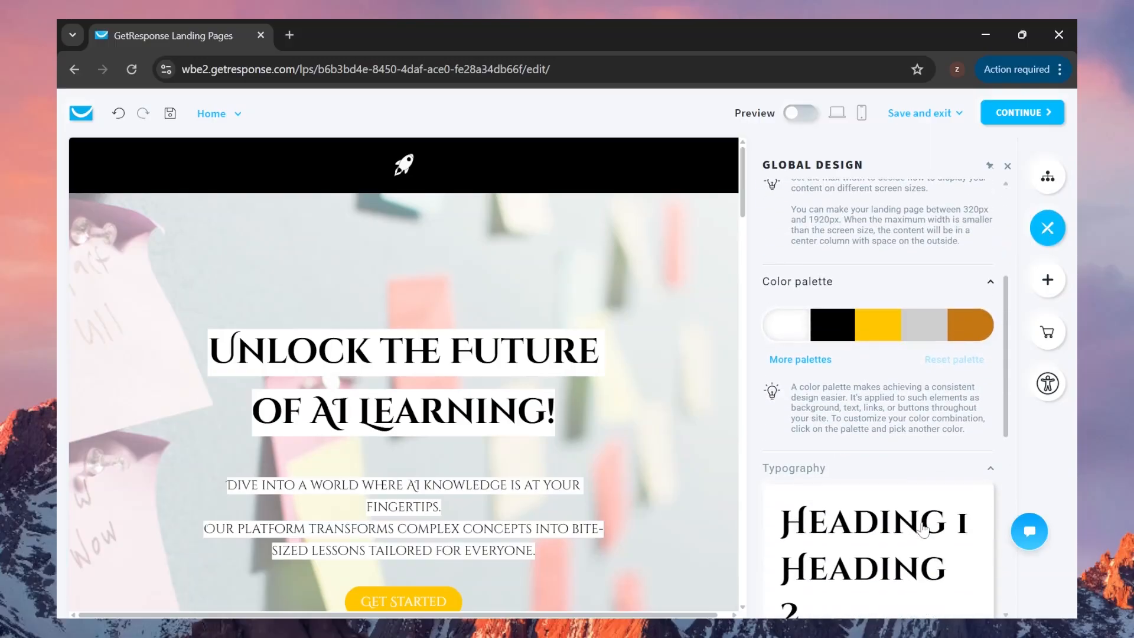
pyautogui.scroll(-5, 924, 531)
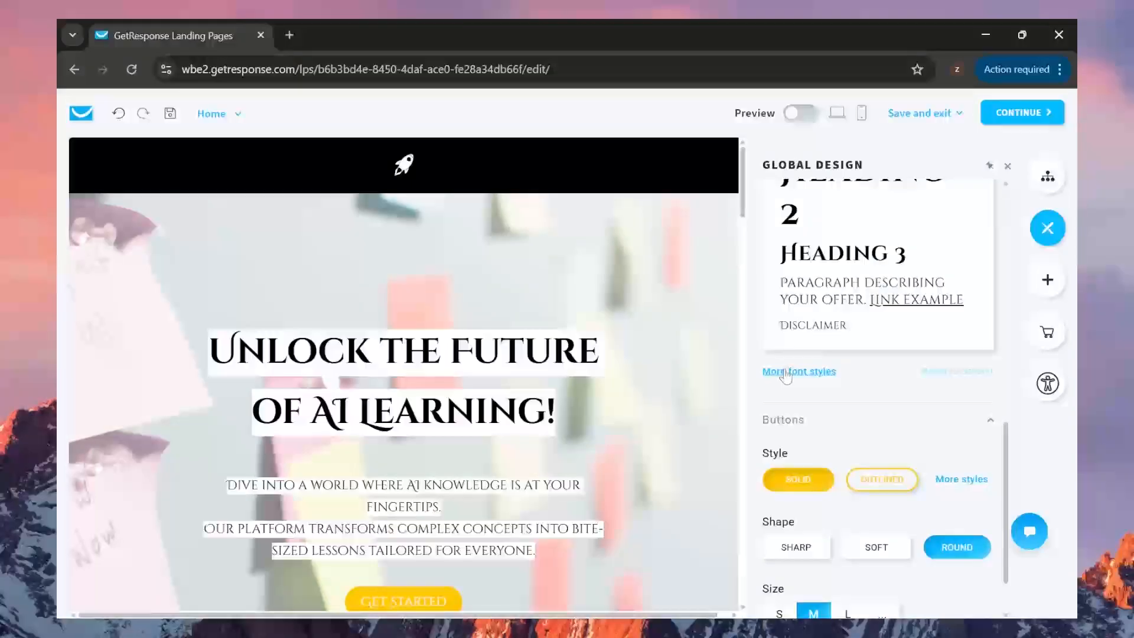
pyautogui.click(795, 372)
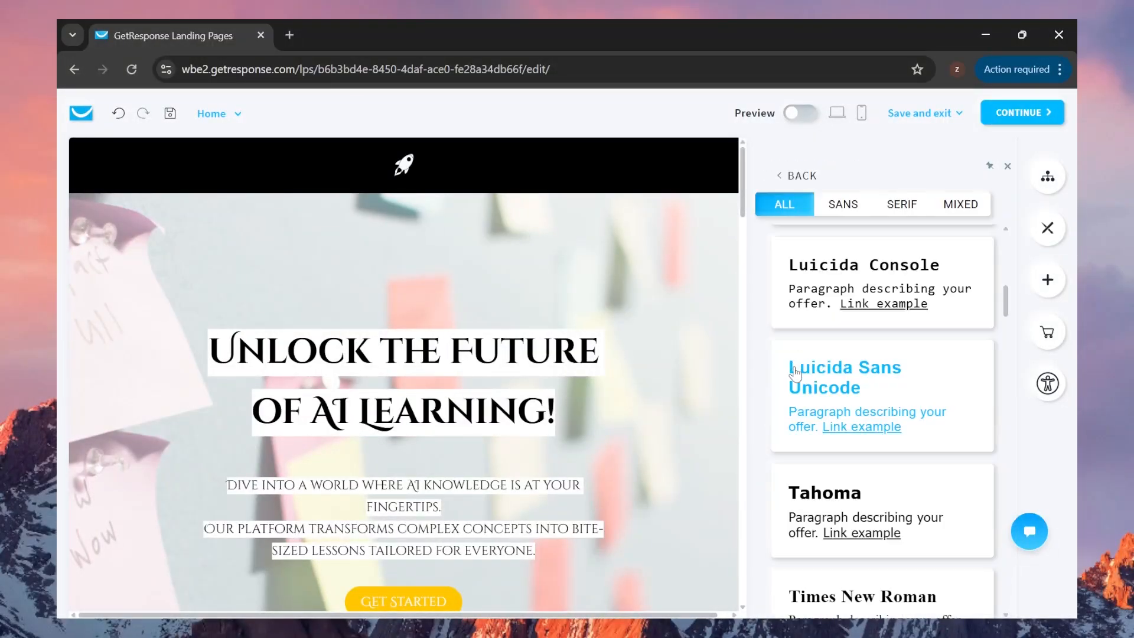
pyautogui.scroll(-3, 830, 358)
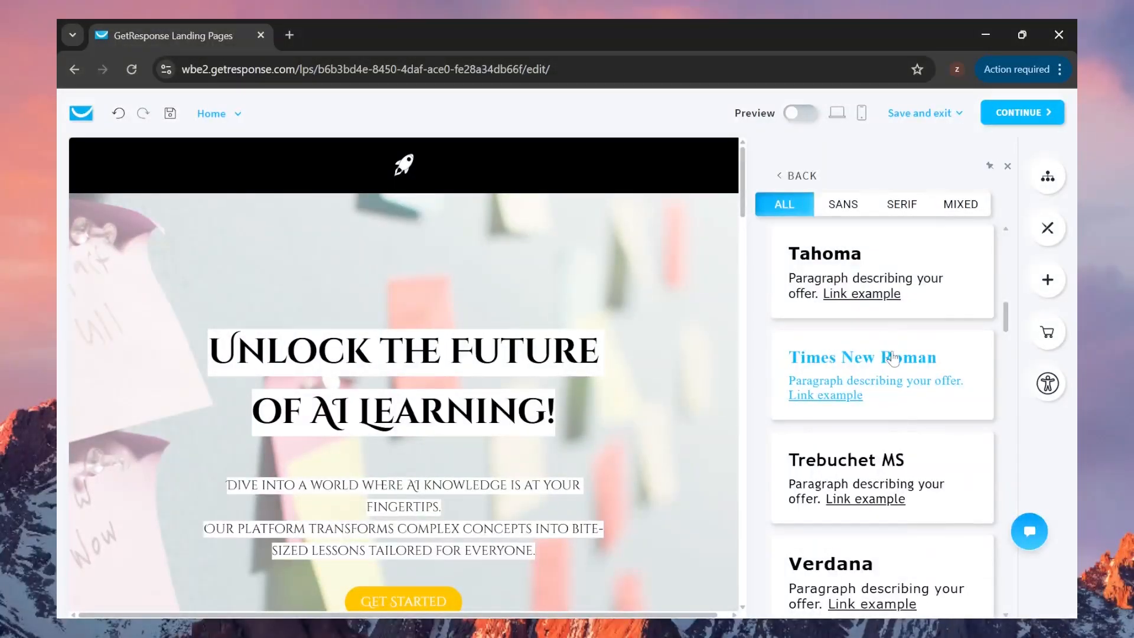
pyautogui.click(822, 365)
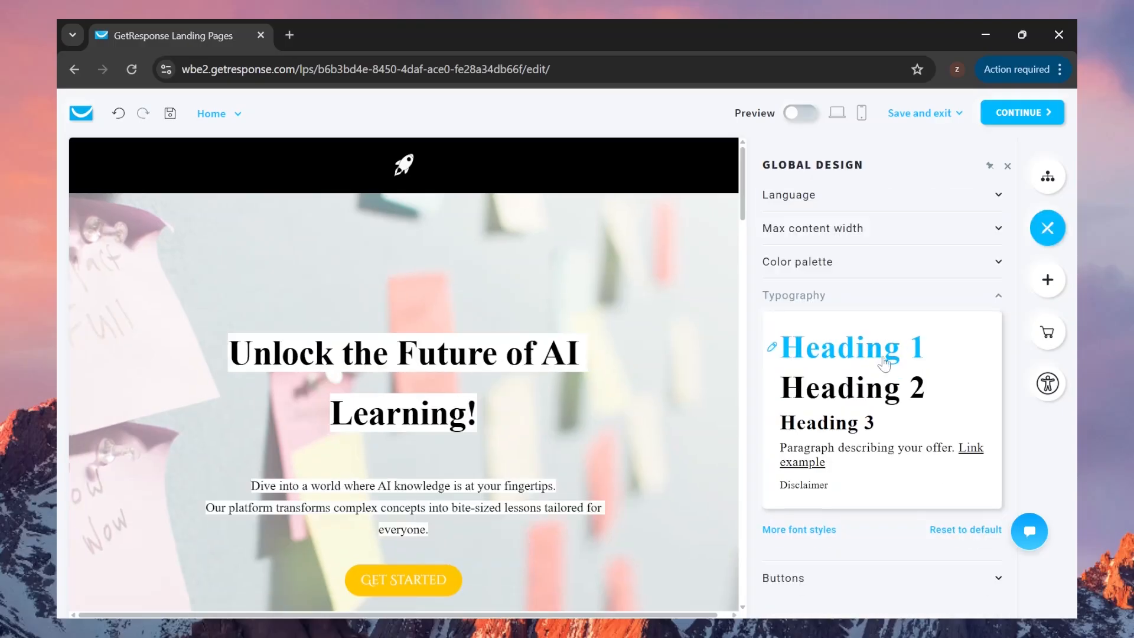
# Apply the rounded white button style with red outline and red text to the landing page's global buttons
pyautogui.click(824, 582)
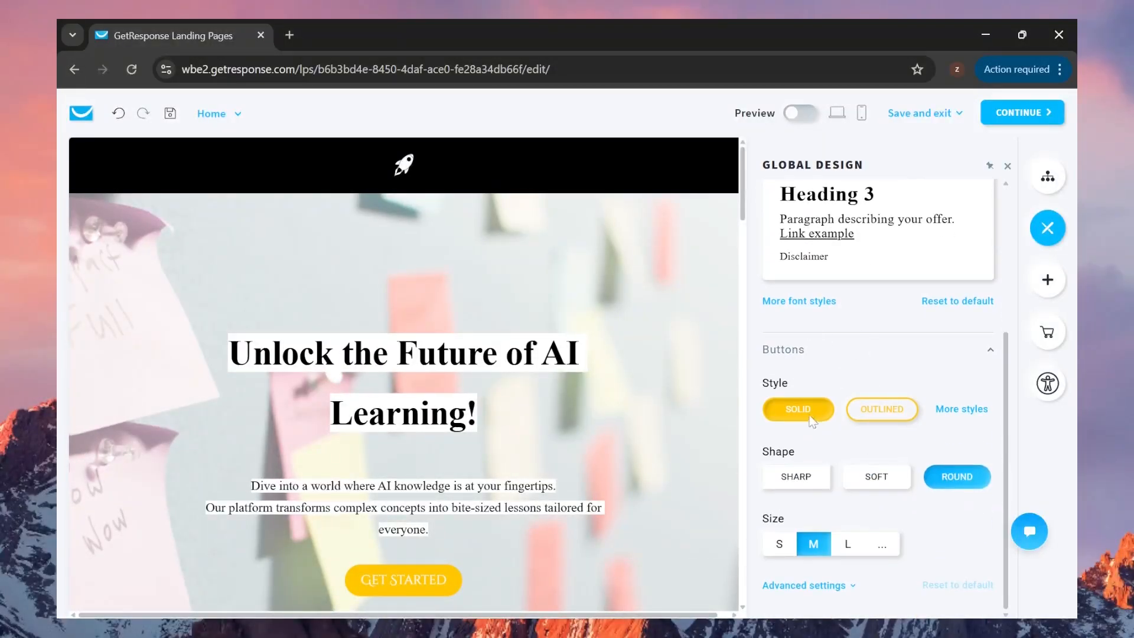
pyautogui.click(957, 413)
pyautogui.scroll(-5, 487, 334)
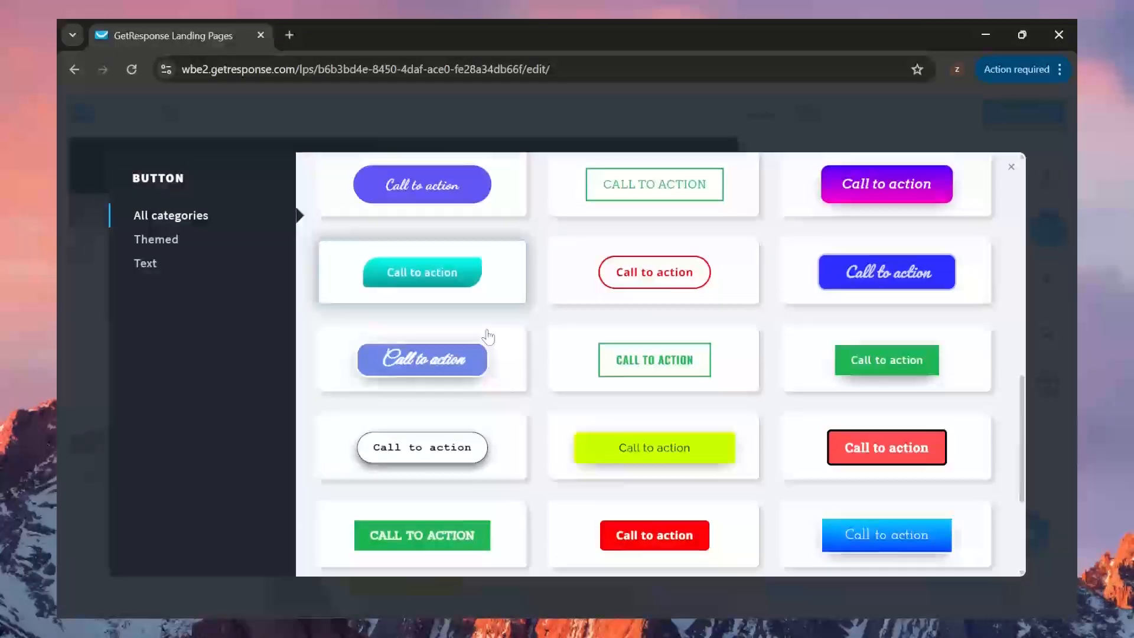
pyautogui.click(488, 335)
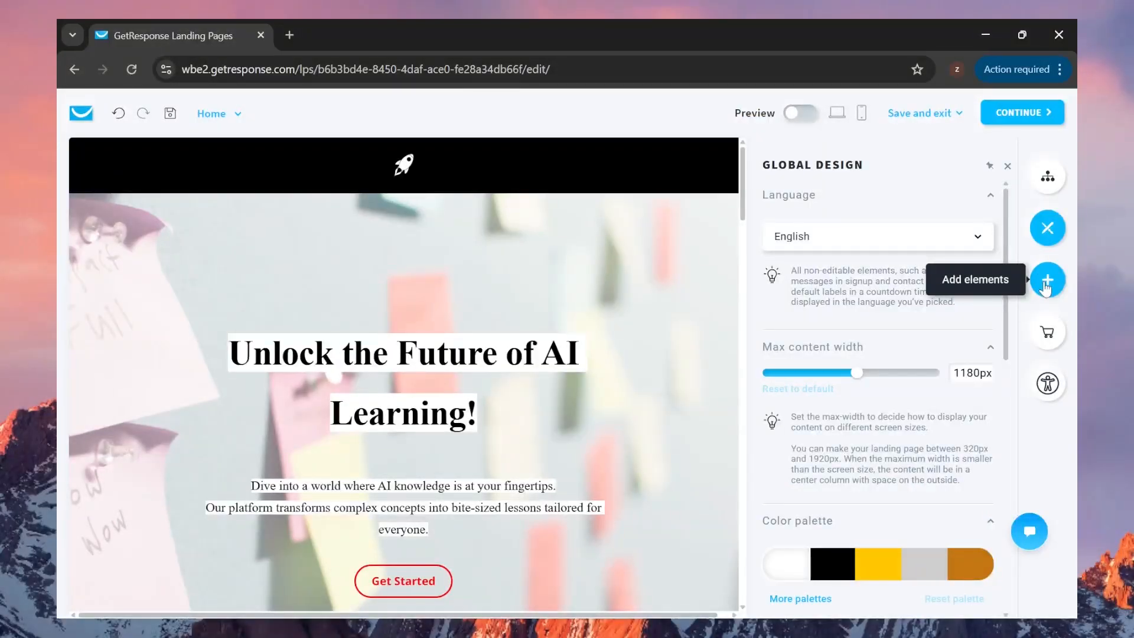
# Examine the landing page's sections down to the footer and the basic, advanced and ecommerce elements available to add
pyautogui.click(1046, 282)
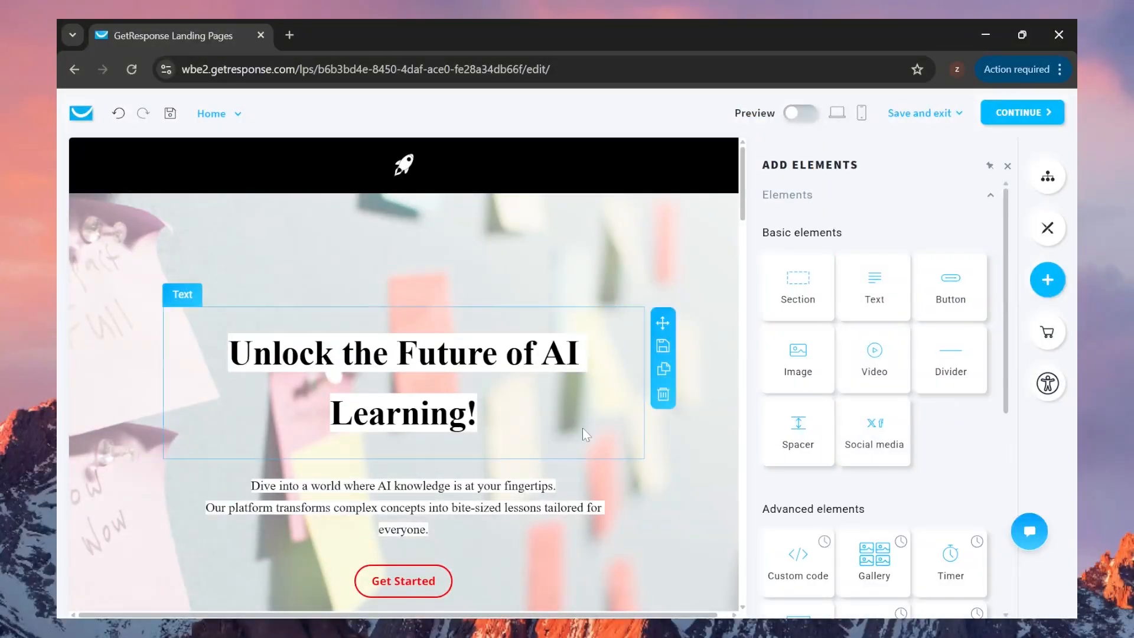
pyautogui.scroll(-10, 582, 428)
pyautogui.scroll(-15, 583, 427)
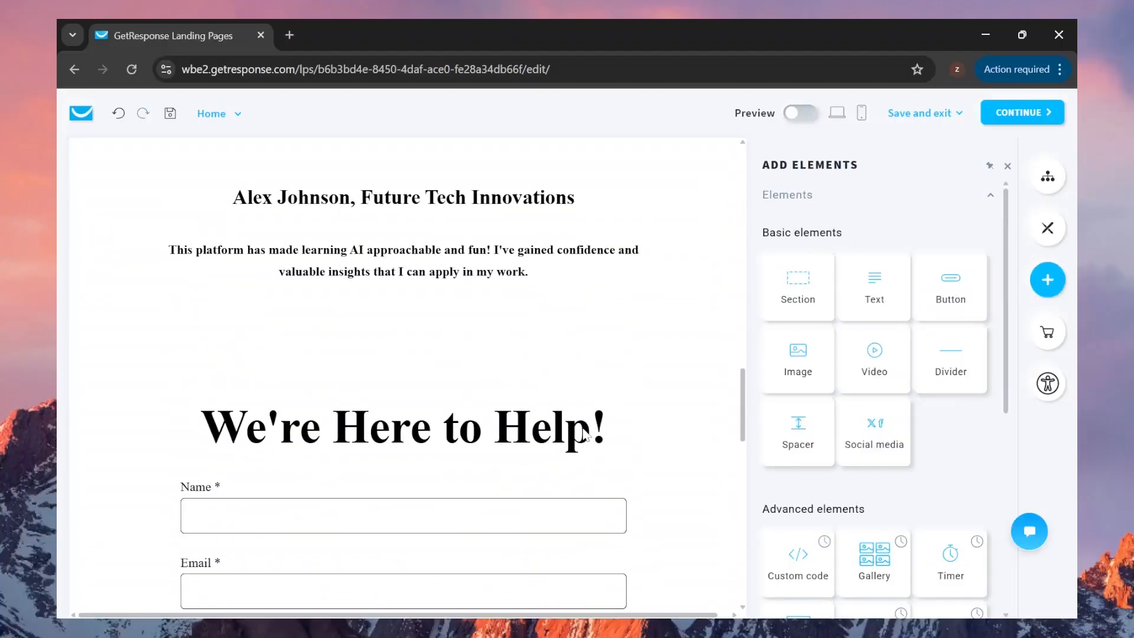
pyautogui.scroll(-10, 582, 428)
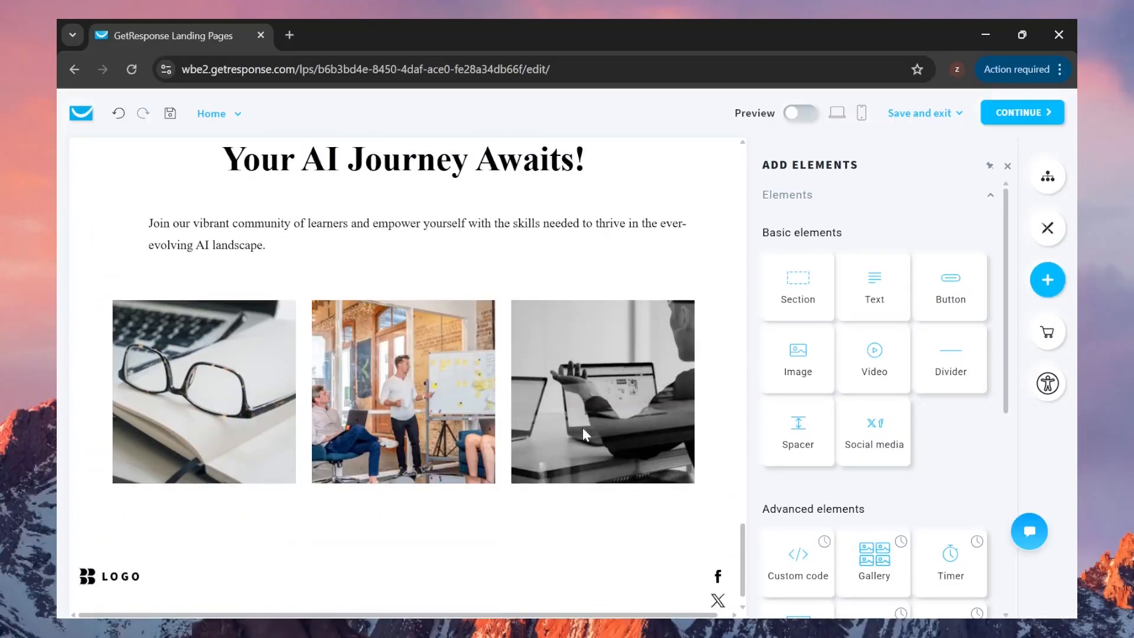
pyautogui.scroll(8, 622, 248)
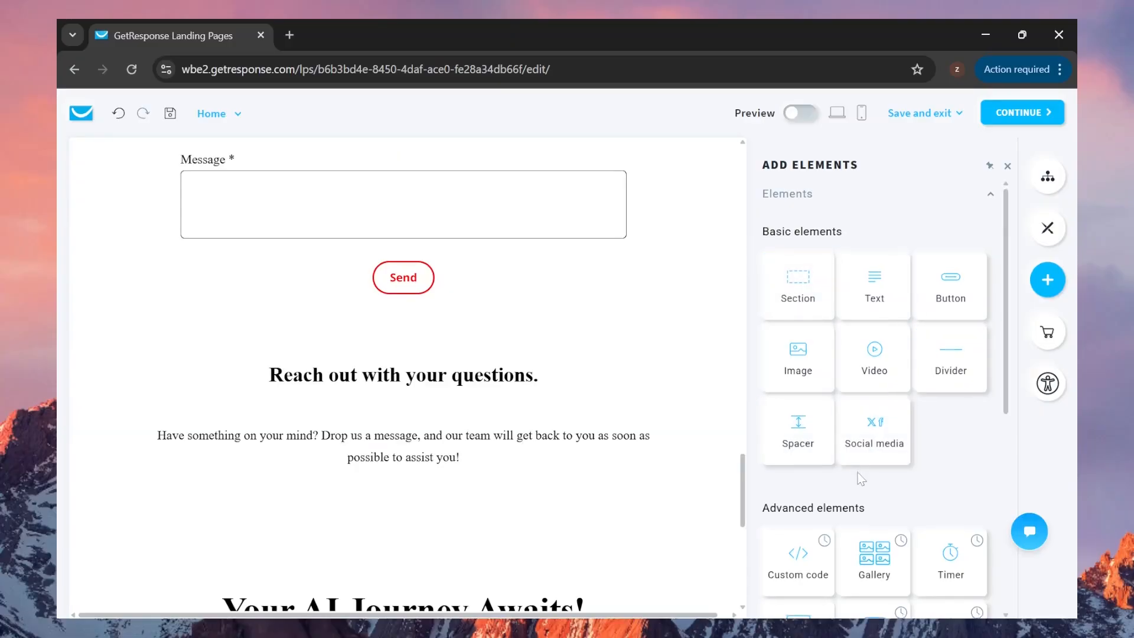
pyautogui.scroll(-4, 861, 477)
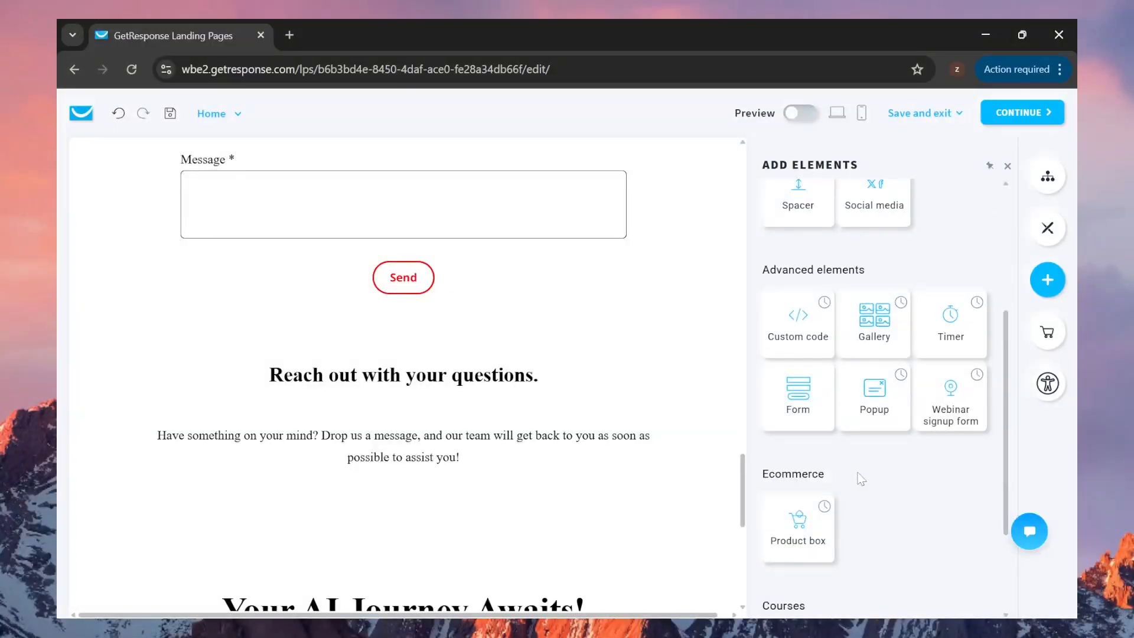
pyautogui.scroll(-3, 860, 477)
pyautogui.scroll(7, 860, 477)
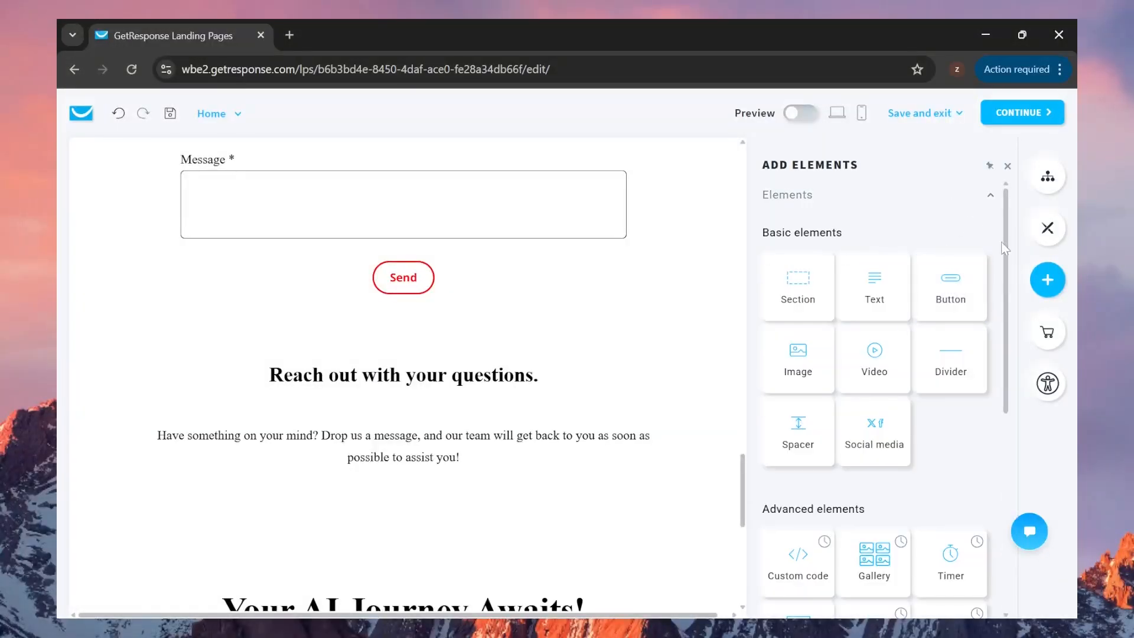
# Check the store settings and the page list, then look over the contact form, testimonial and FAQ sections at full width
pyautogui.click(1052, 333)
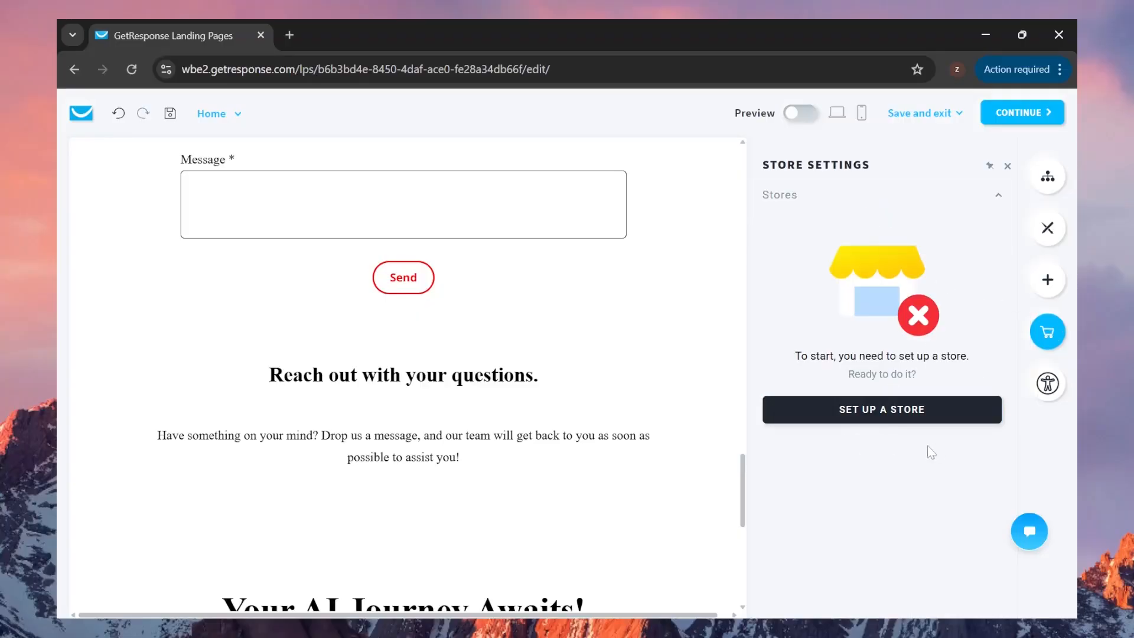
pyautogui.click(1028, 176)
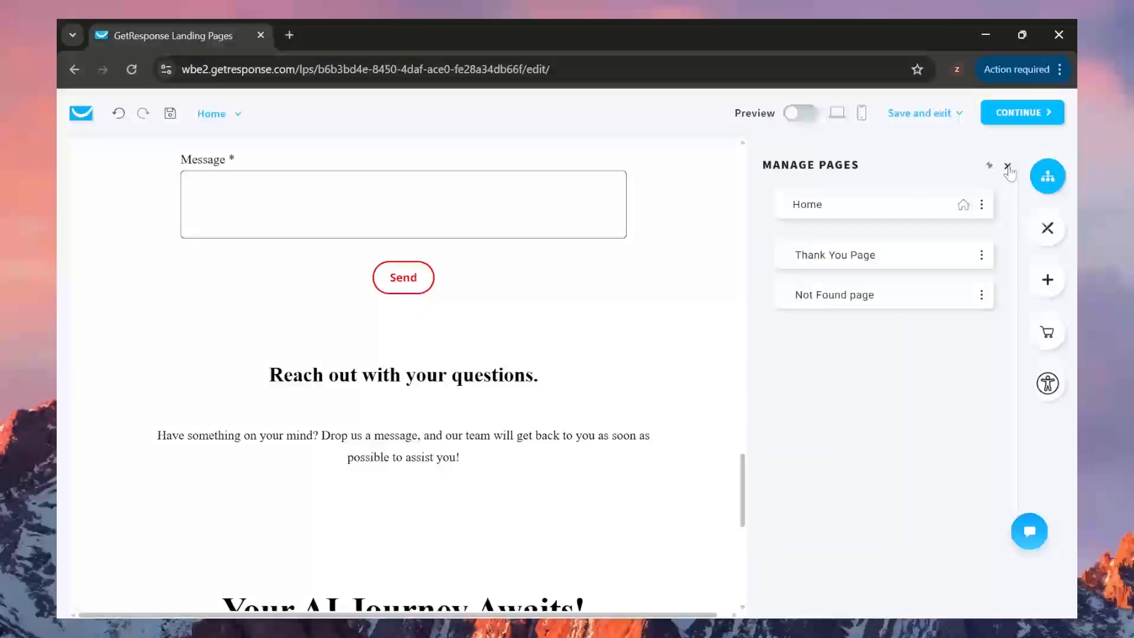
pyautogui.click(1007, 166)
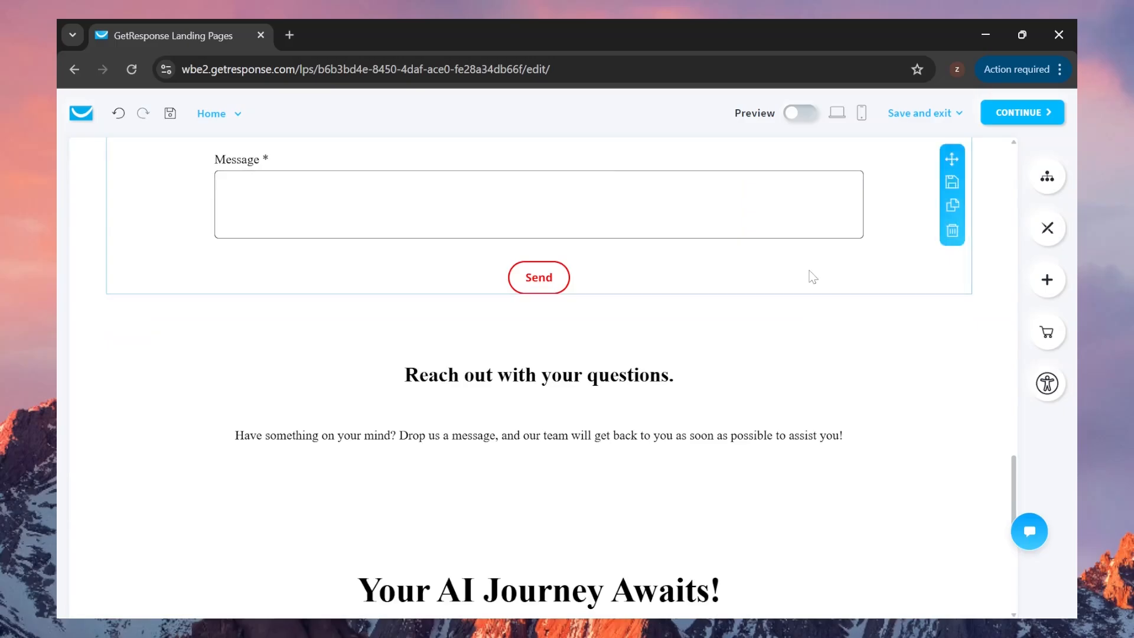
pyautogui.scroll(8, 818, 286)
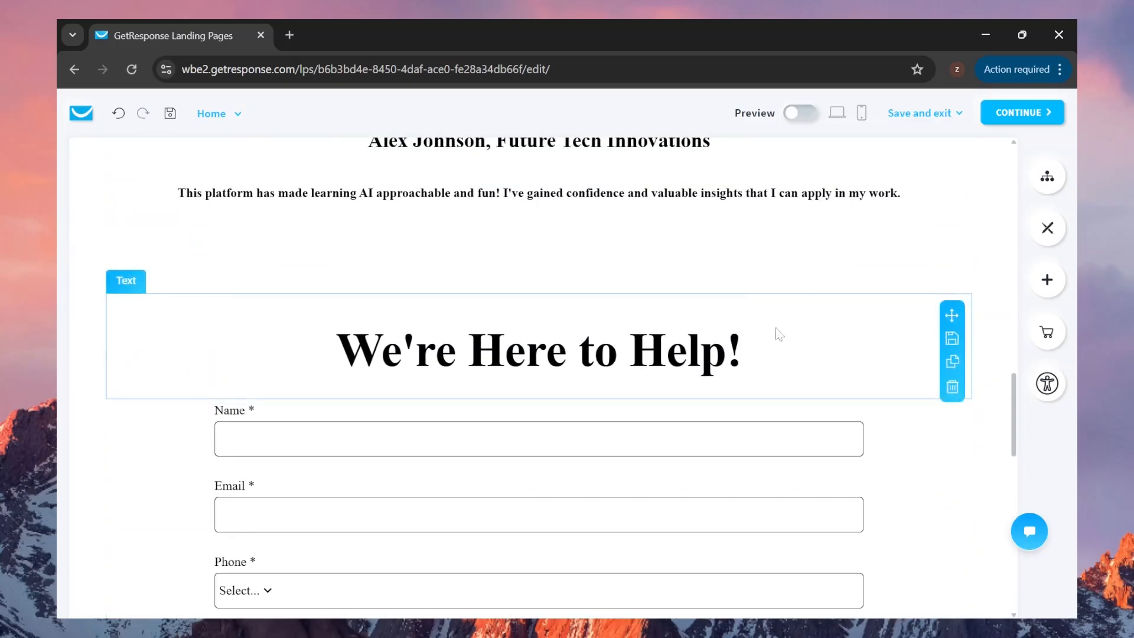
pyautogui.scroll(4, 491, 286)
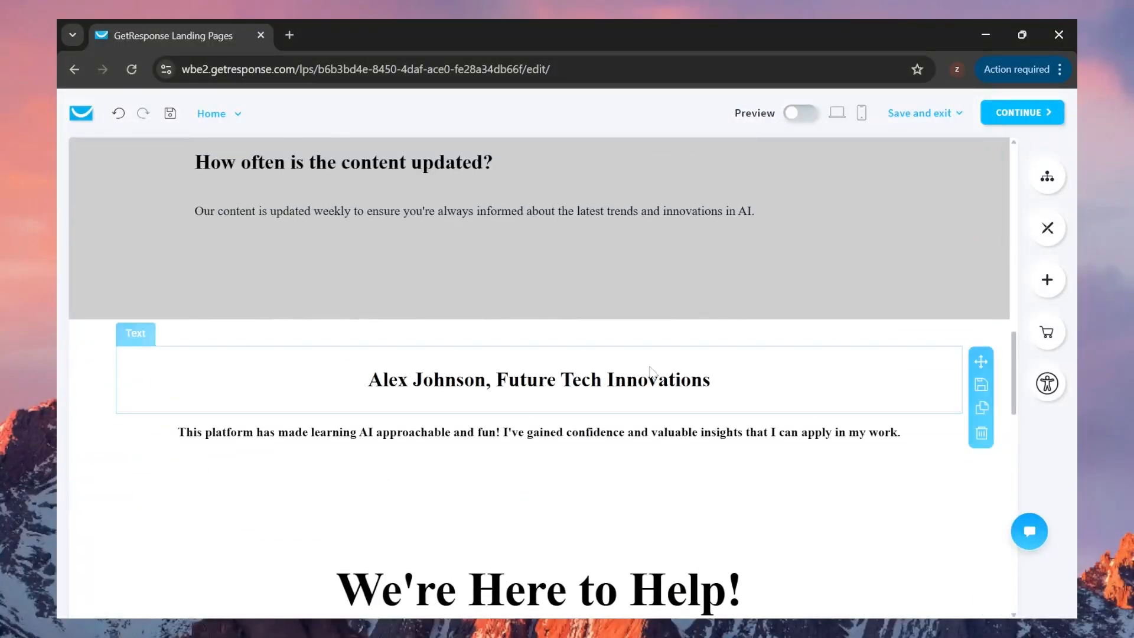
pyautogui.scroll(-3, 919, 171)
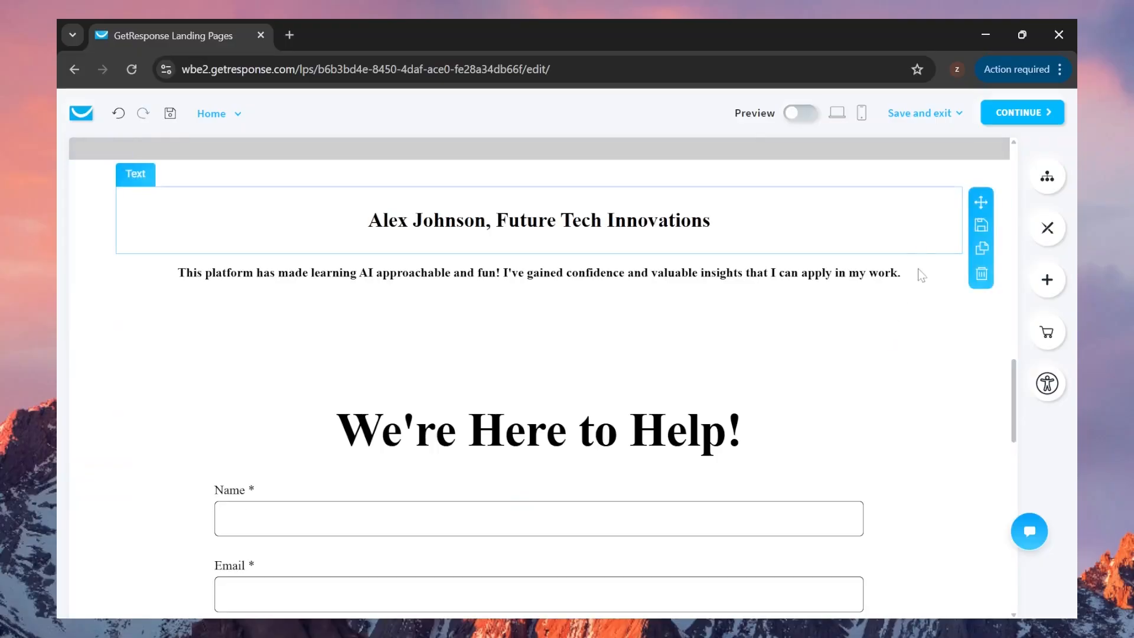
# Enable background media of the image type for the "We're Here to Help!" contact form section and open the image picker
pyautogui.scroll(-1, 923, 297)
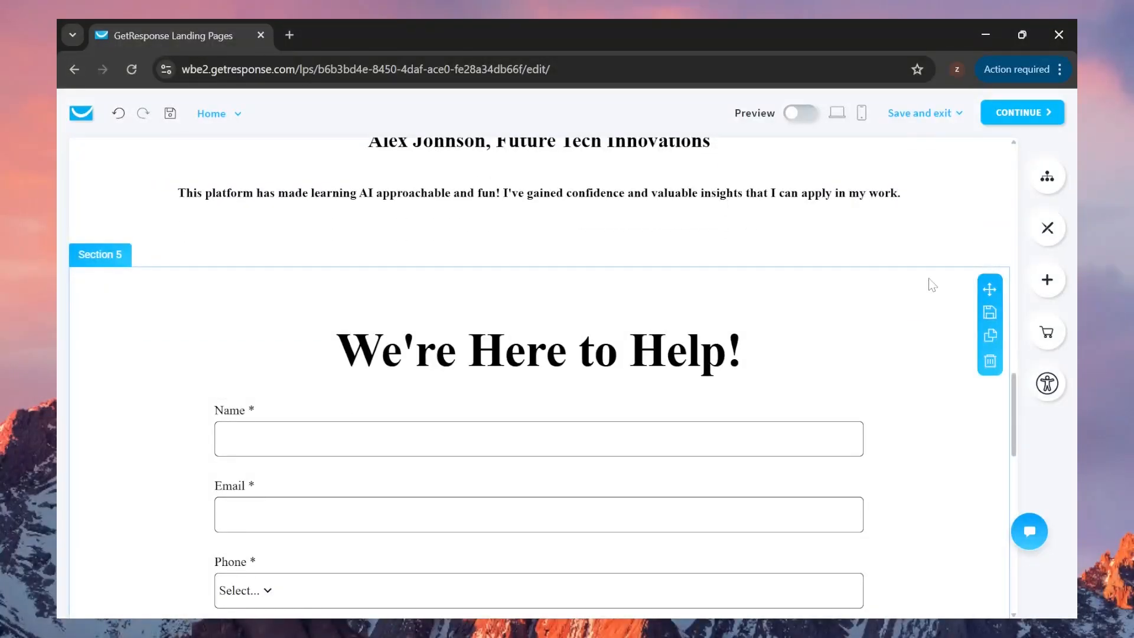
pyautogui.click(102, 264)
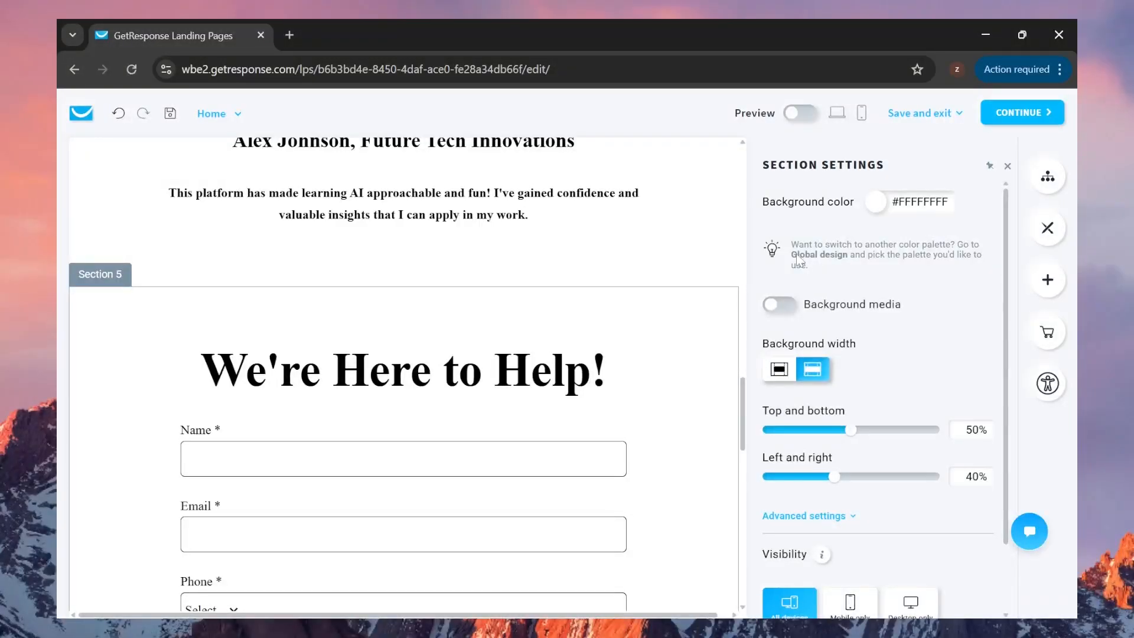
pyautogui.click(774, 308)
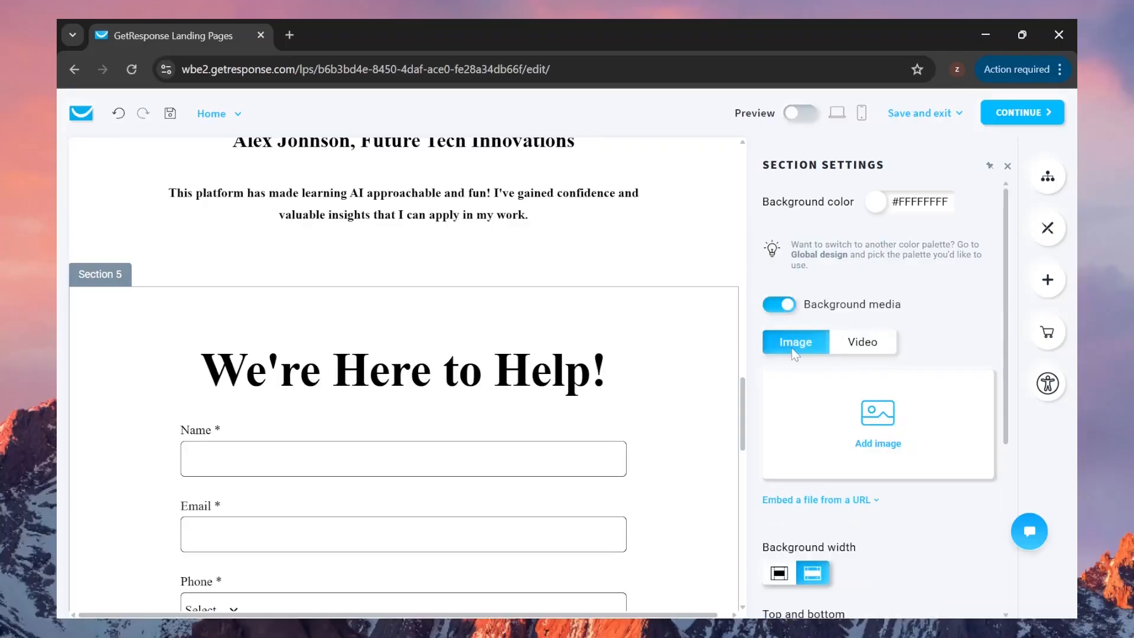
pyautogui.click(863, 453)
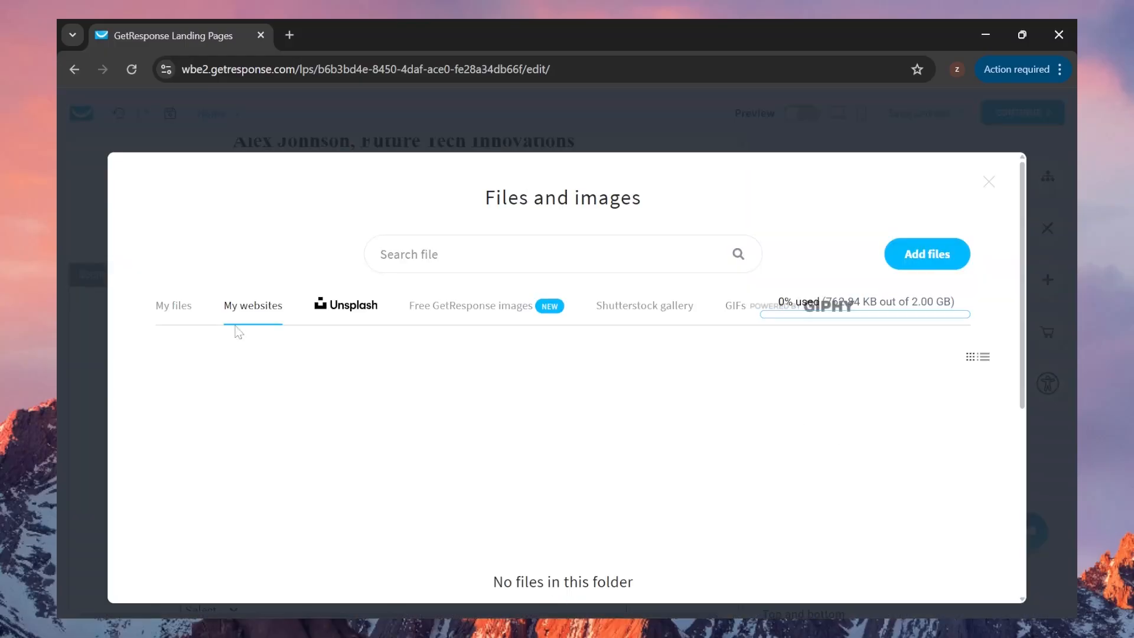
# Search Unsplash for "AI images" and use the AI computer chip photo as the contact form section's background
pyautogui.click(345, 306)
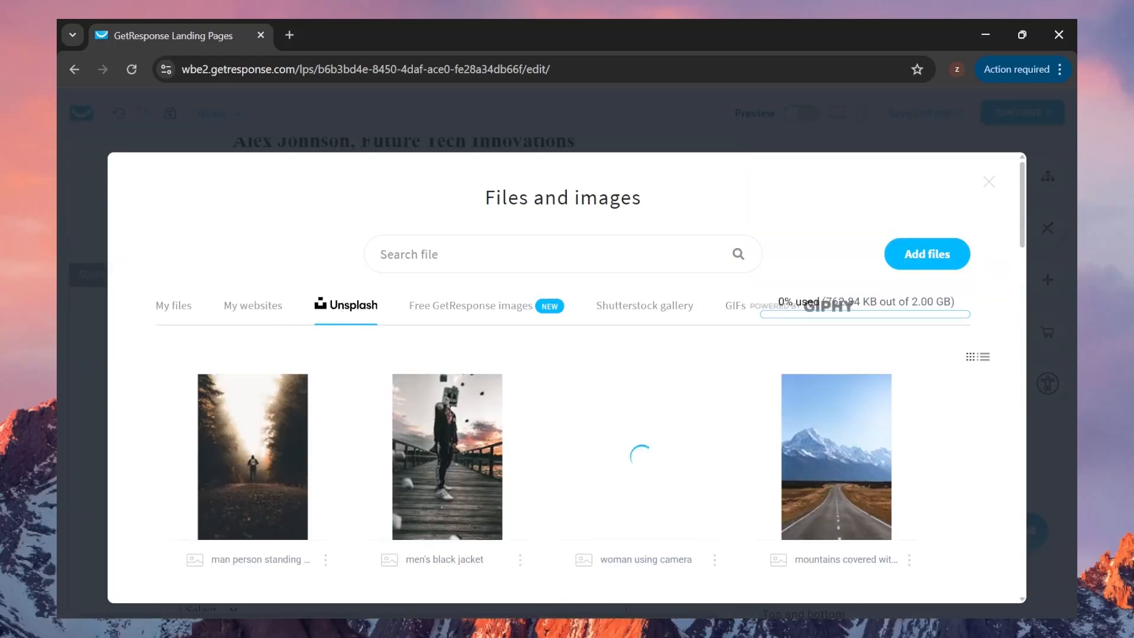
pyautogui.write('AI images')
pyautogui.press('Return')
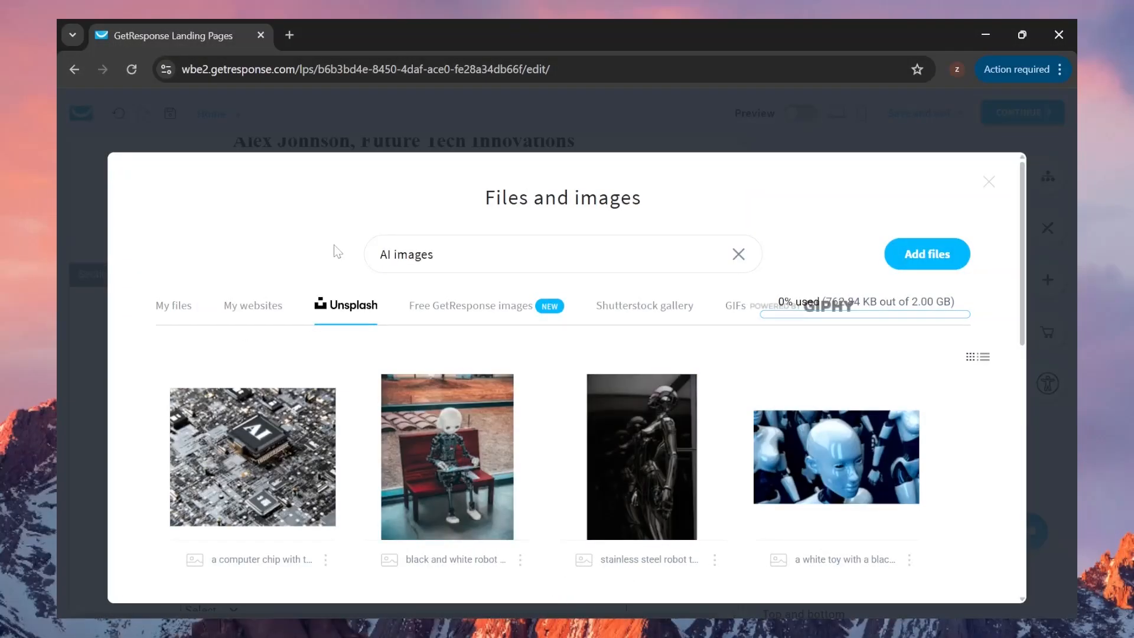
pyautogui.scroll(-4, 299, 456)
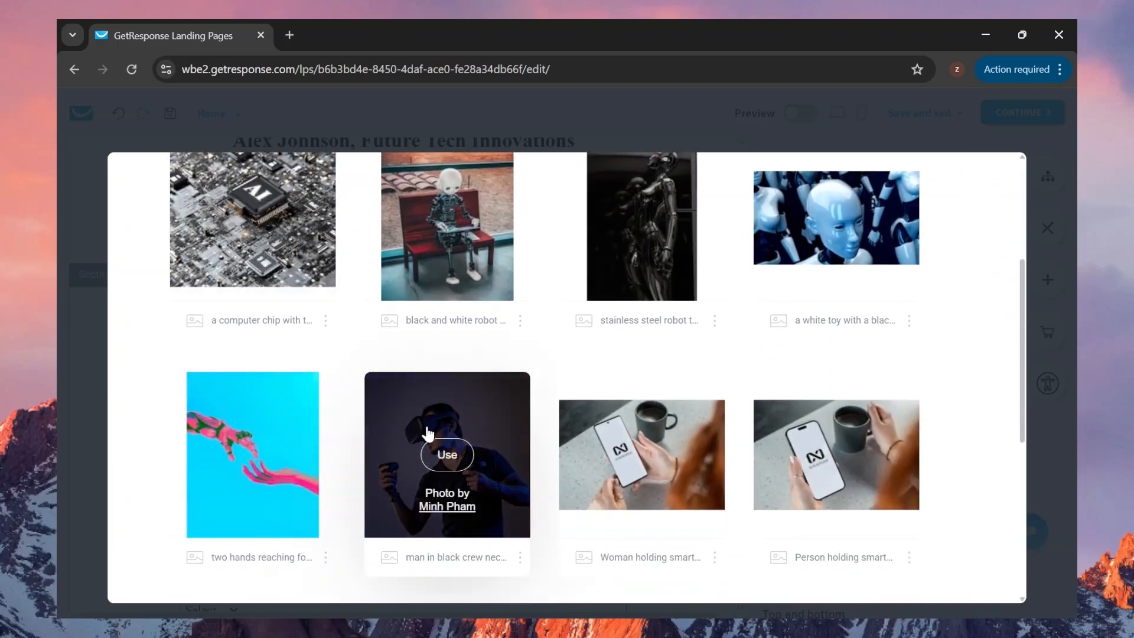
pyautogui.scroll(-5, 428, 434)
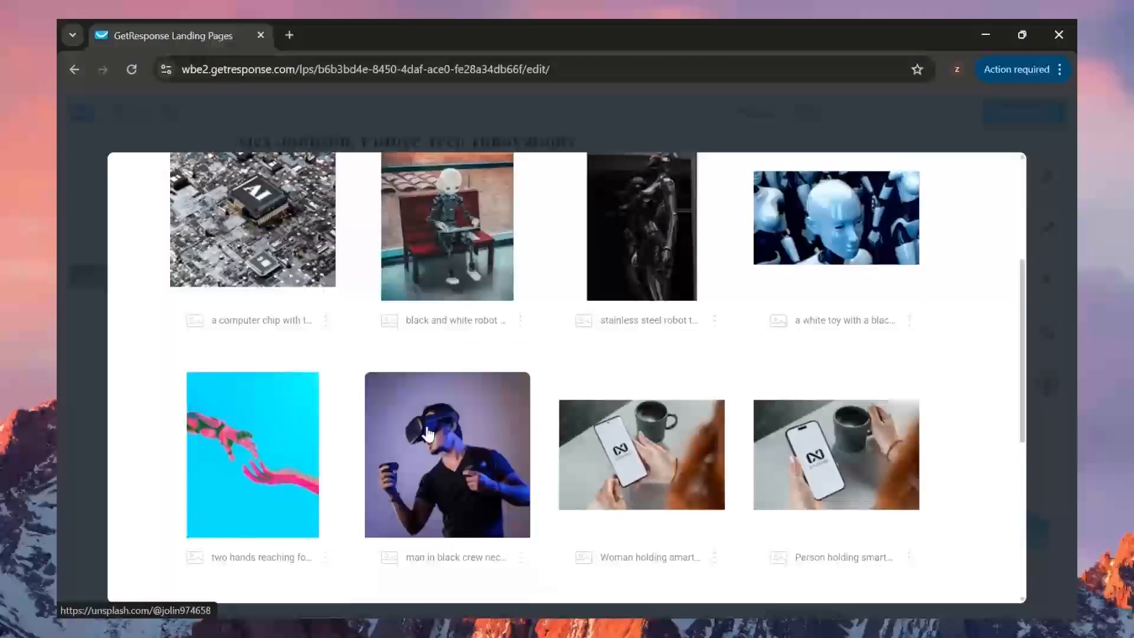
pyautogui.scroll(4, 428, 434)
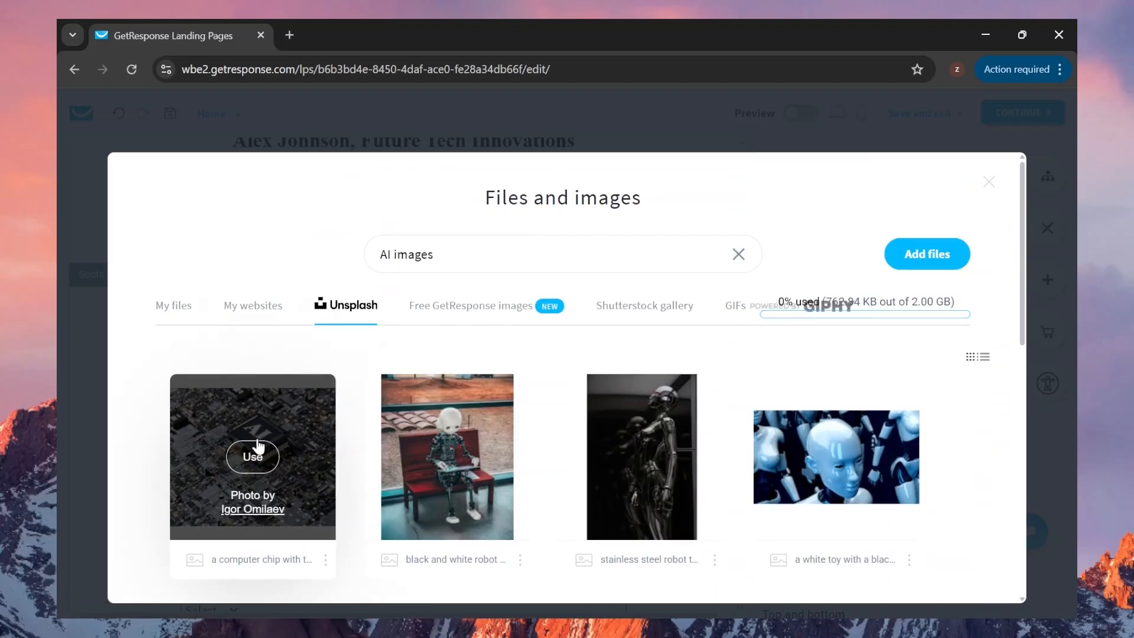
pyautogui.click(253, 456)
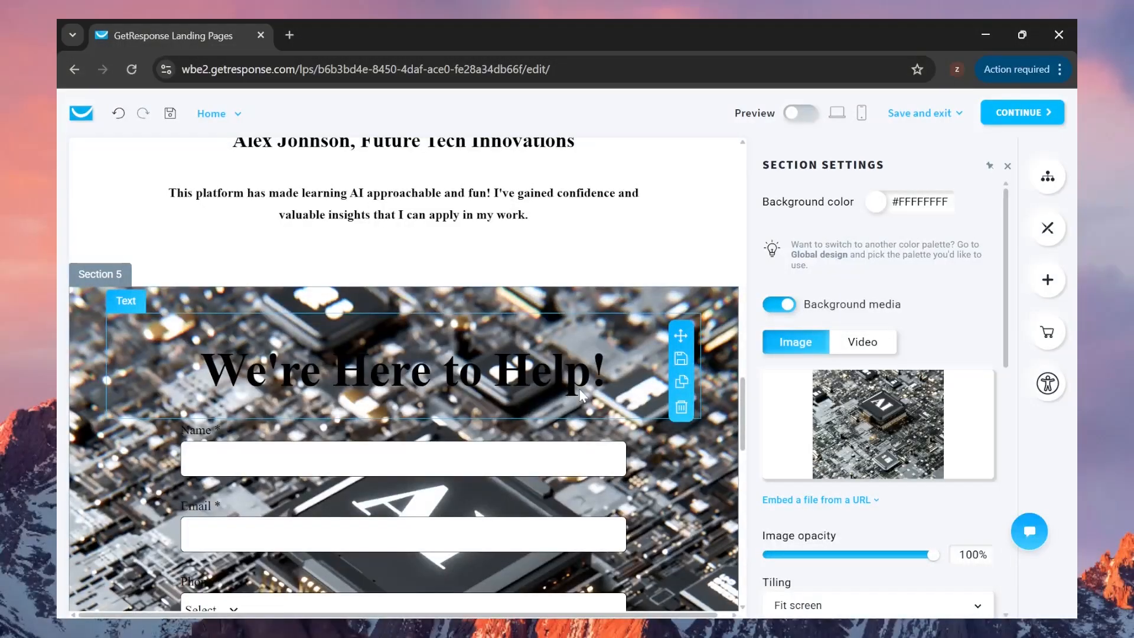
# Set the contact form section's background image opacity to 50%, look over its remaining settings and close them
pyautogui.scroll(-3, 860, 414)
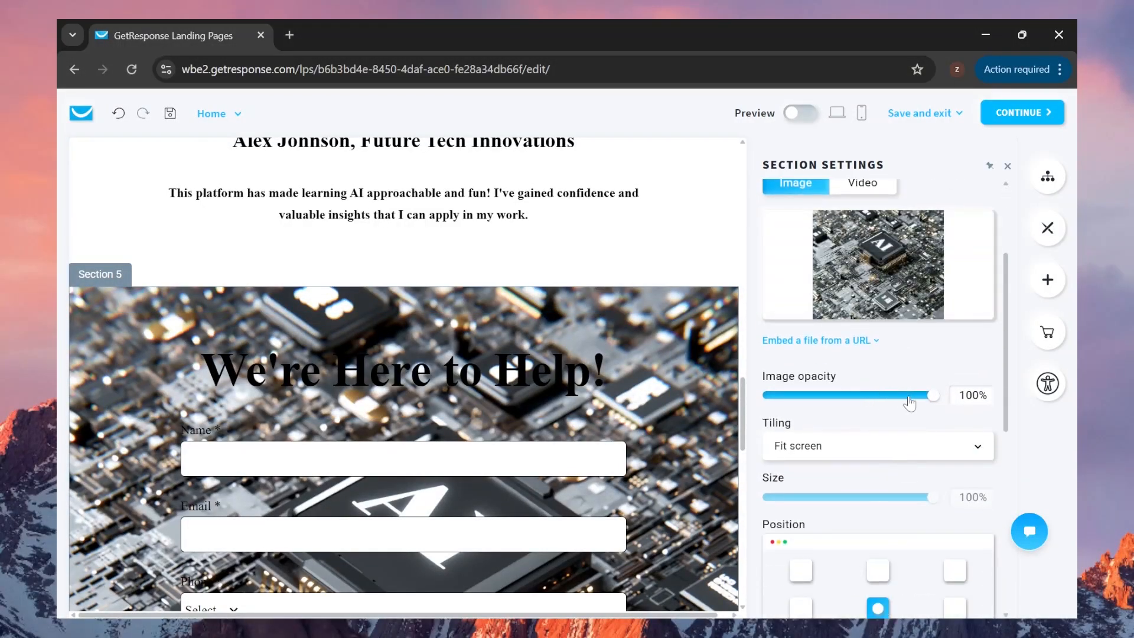
pyautogui.click(849, 397)
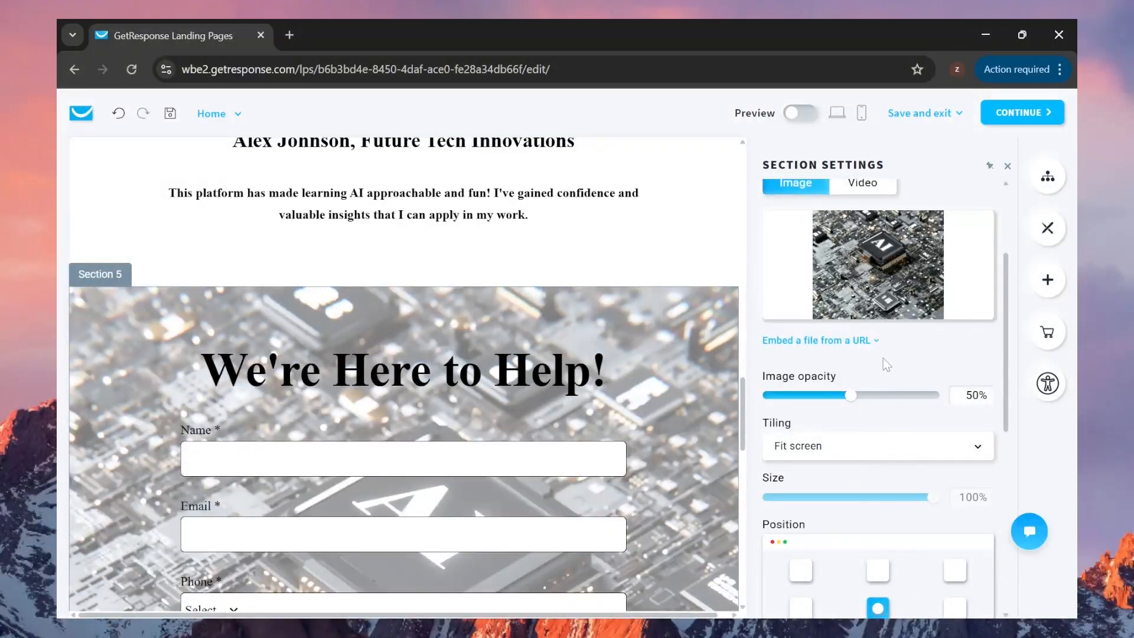
pyautogui.scroll(-1, 884, 358)
pyautogui.scroll(-3, 884, 366)
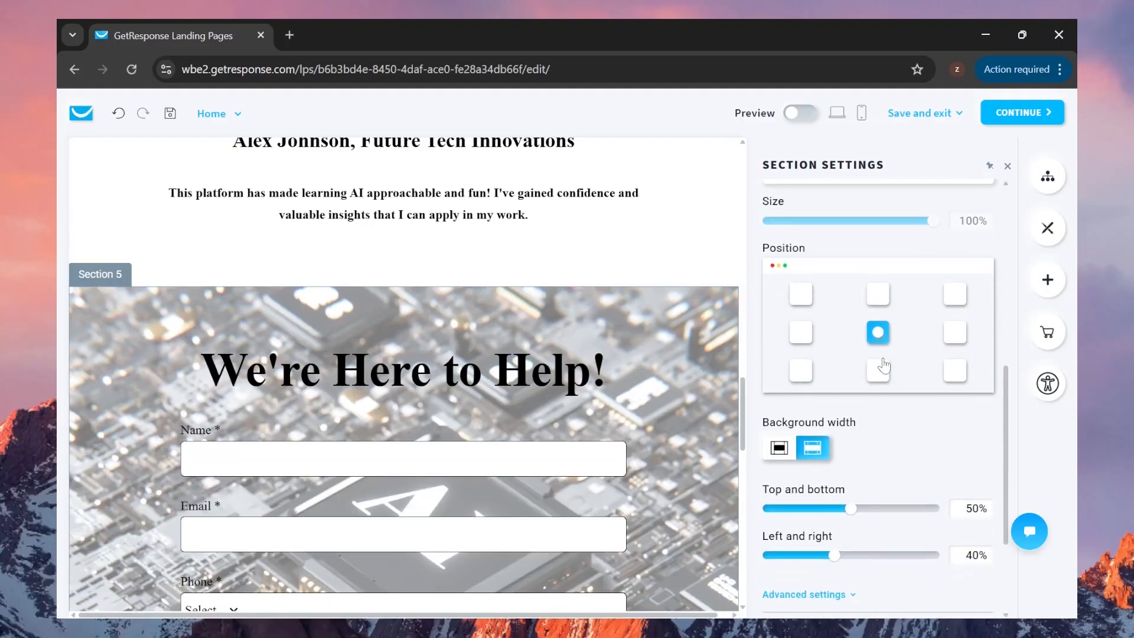
pyautogui.scroll(-2, 887, 364)
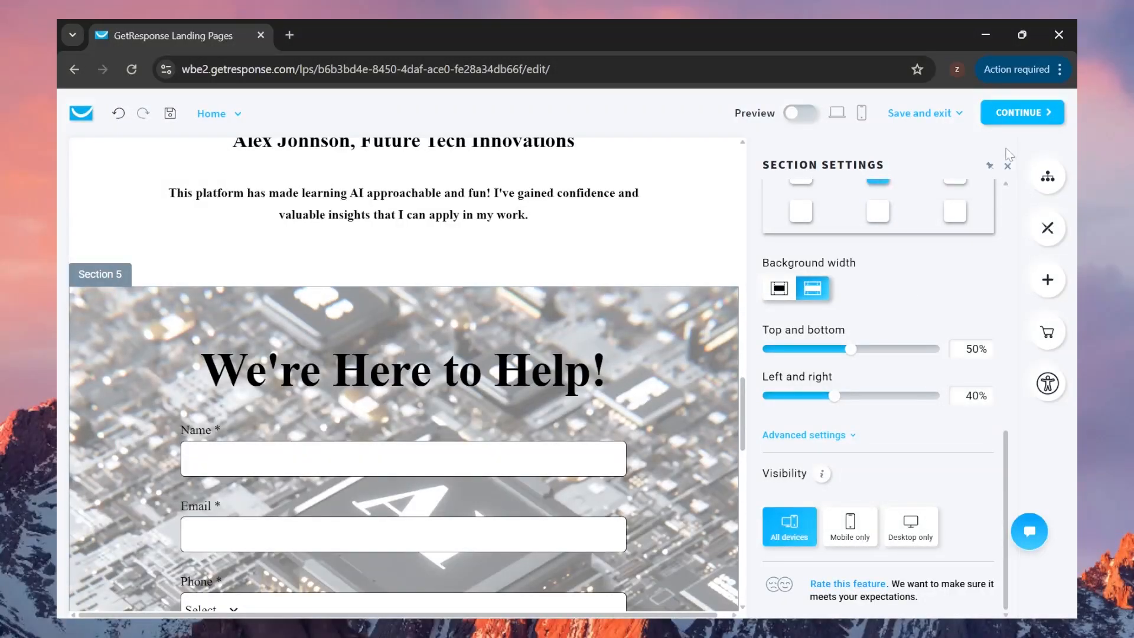
pyautogui.click(1008, 167)
# Try to move the "Your AI Journey Awaits!" heading below its paragraph, above the image gallery
pyautogui.scroll(-10, 808, 322)
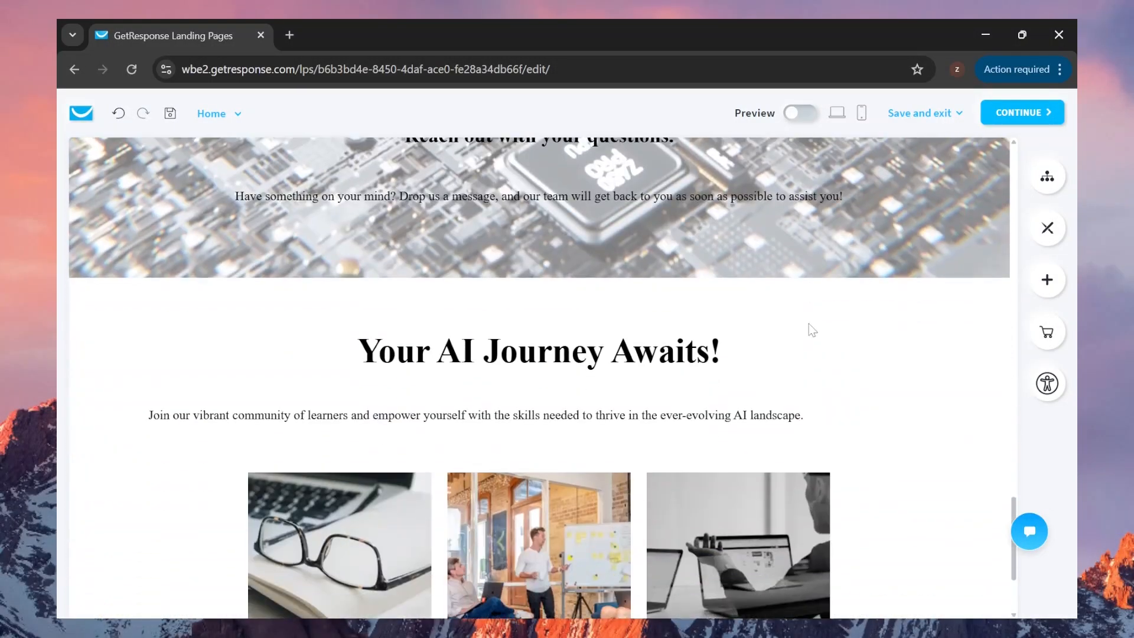
pyautogui.scroll(2, 812, 330)
pyautogui.scroll(-5, 808, 323)
pyautogui.scroll(2, 824, 265)
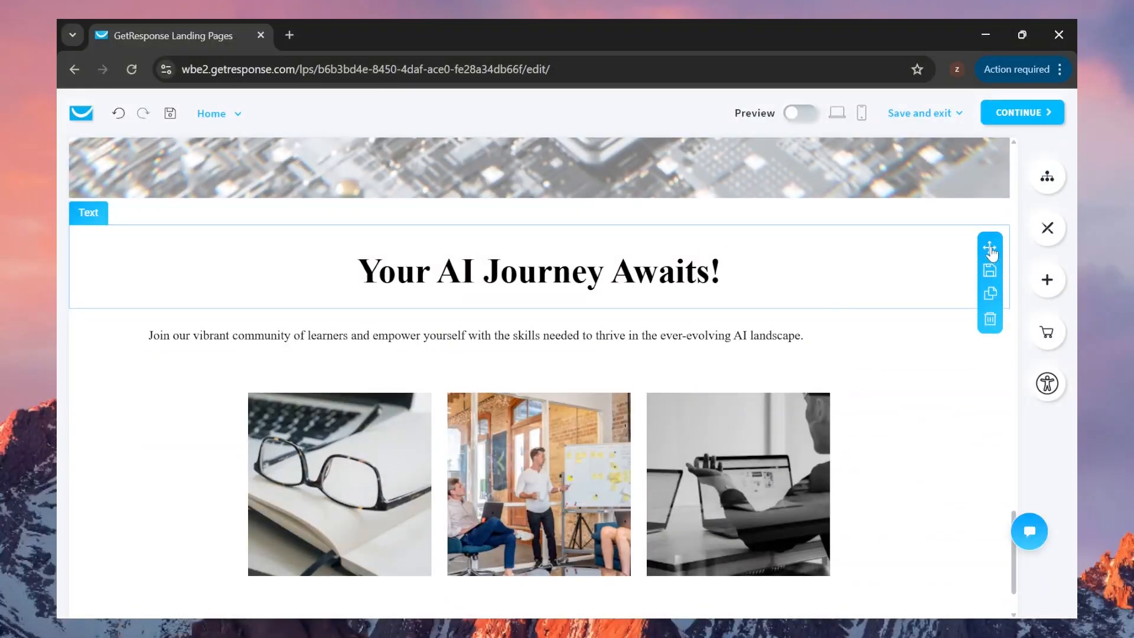
pyautogui.moveTo(990, 253); pyautogui.dragTo(827, 289)
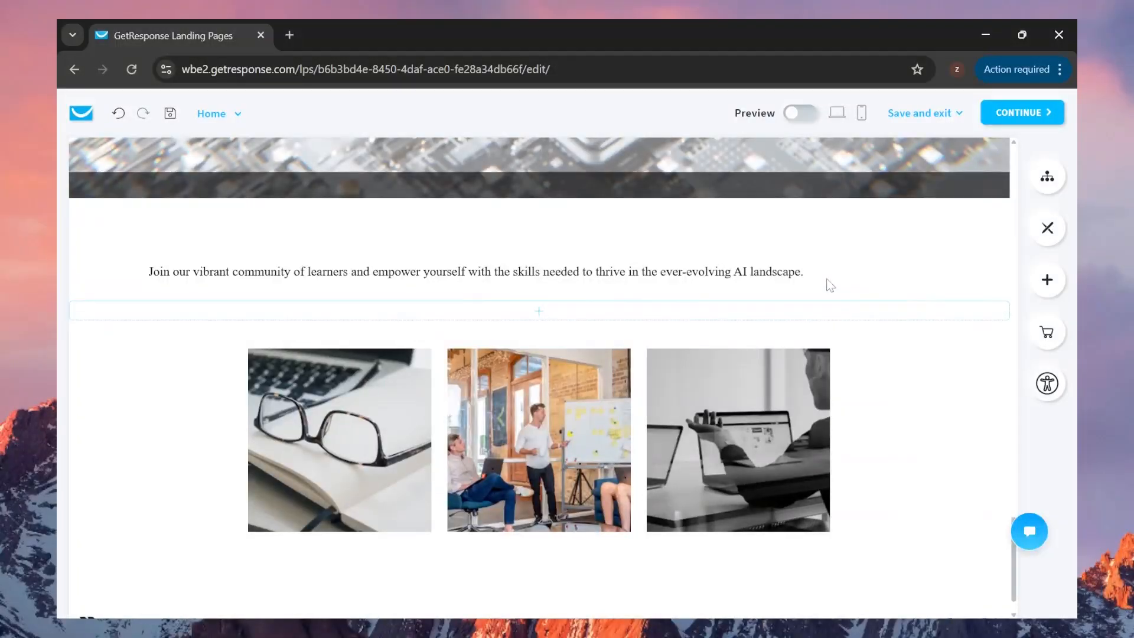
pyautogui.scroll(-2, 875, 464)
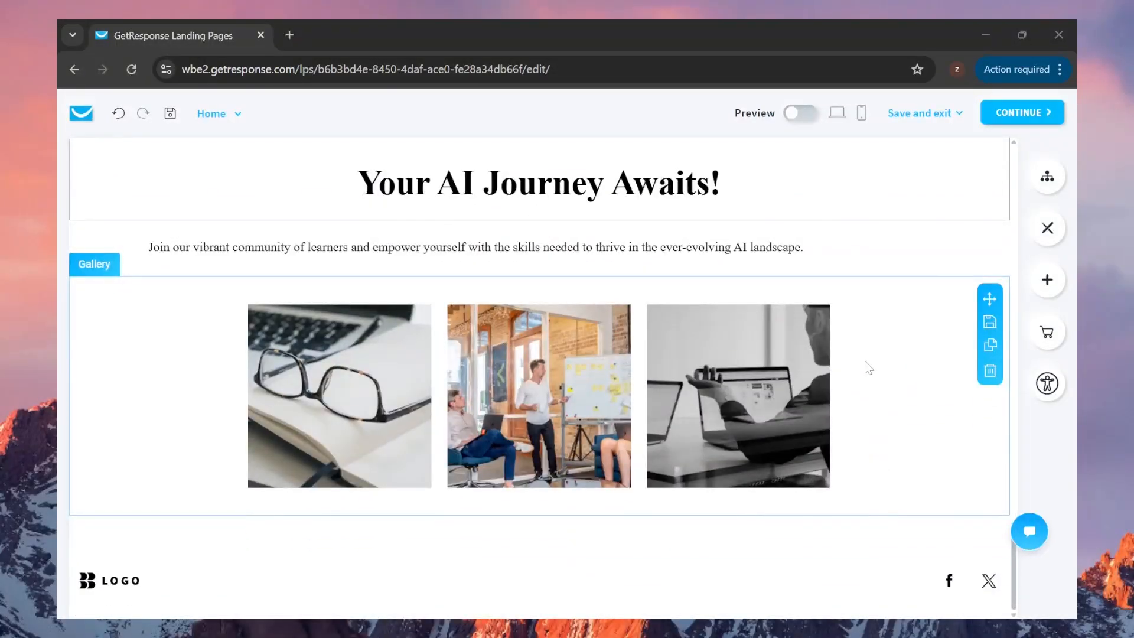
# Review the landing page from the gallery up to the hero, including the FAQ, testimonial and contact form sections at reduced browser zoom
pyautogui.scroll(10, 868, 368)
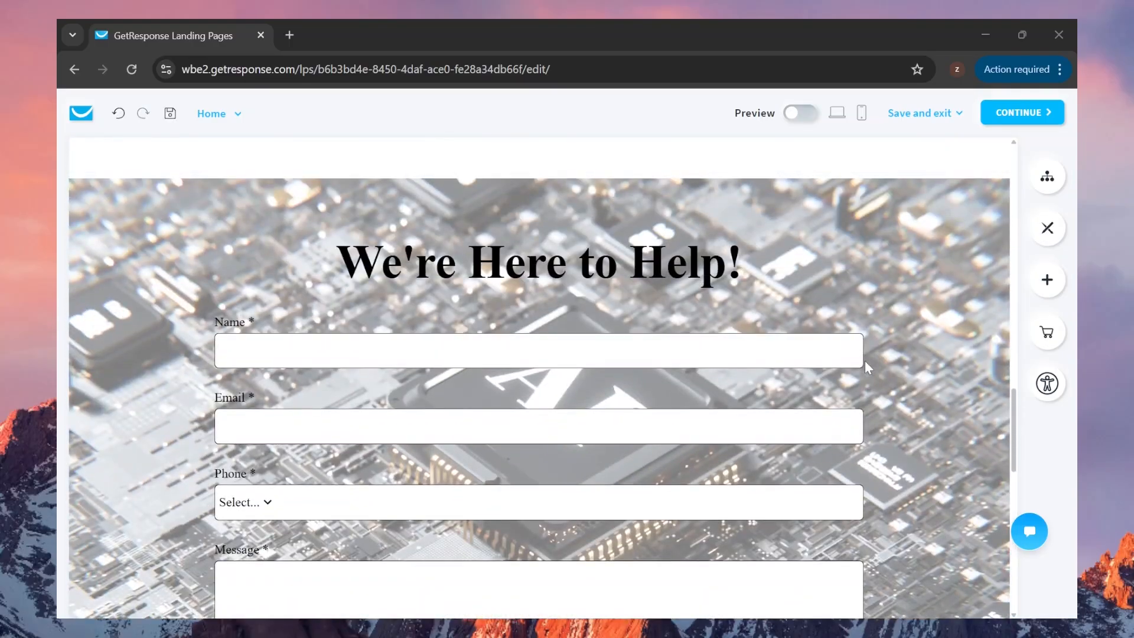
pyautogui.scroll(10, 865, 362)
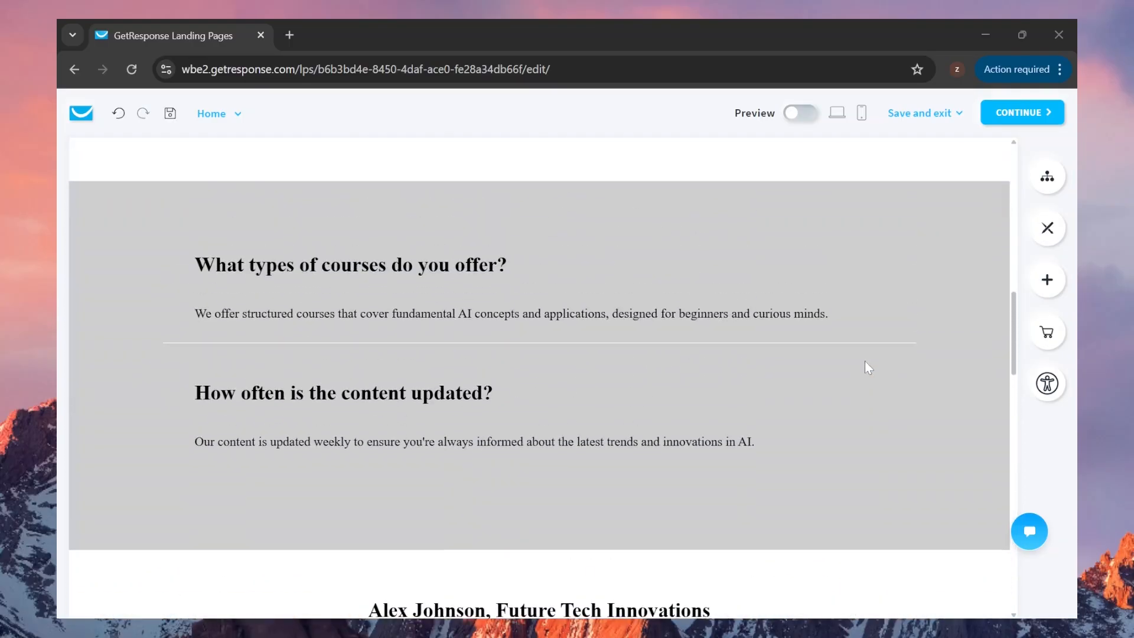
pyautogui.scroll(10, 865, 367)
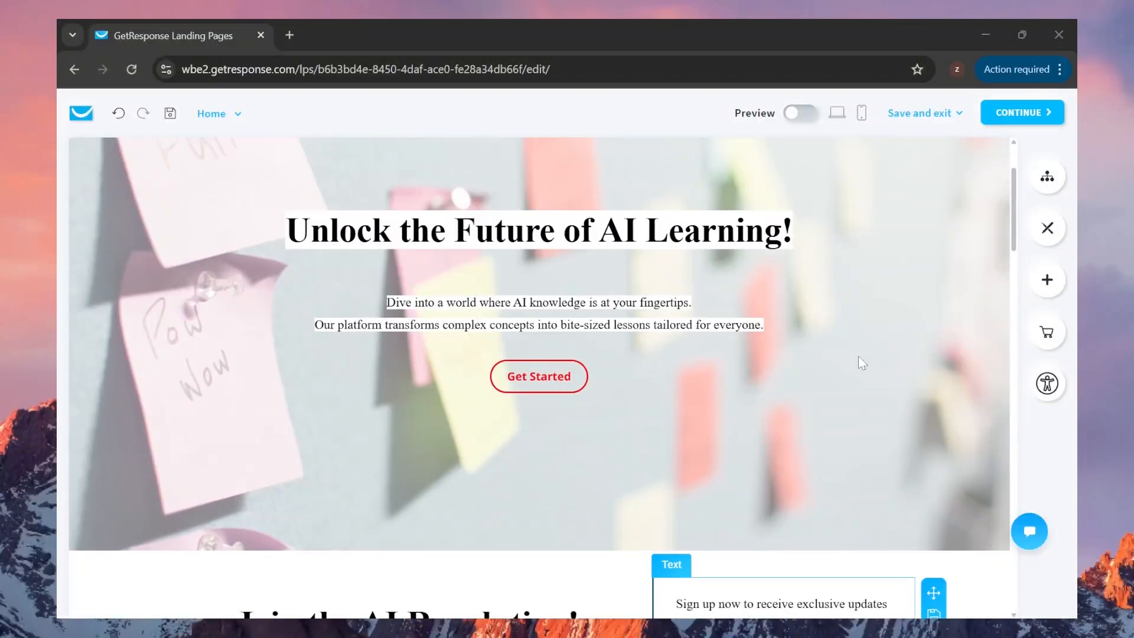
pyautogui.scroll(3, 859, 356)
pyautogui.moveTo(936, 348)
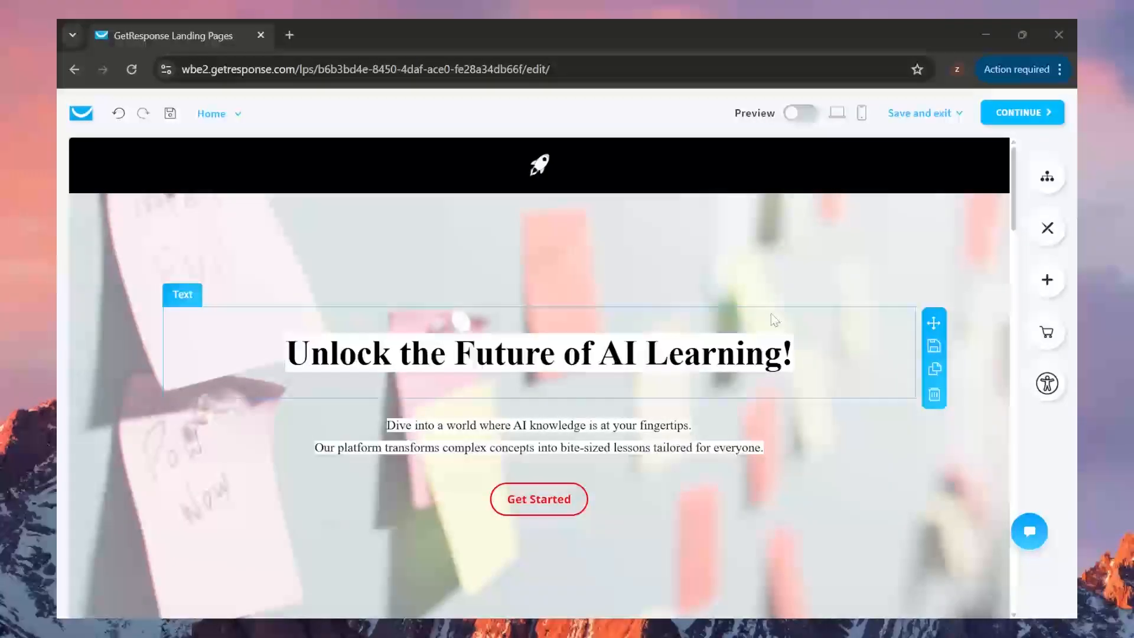
pyautogui.hotkey('ctrl', '-')
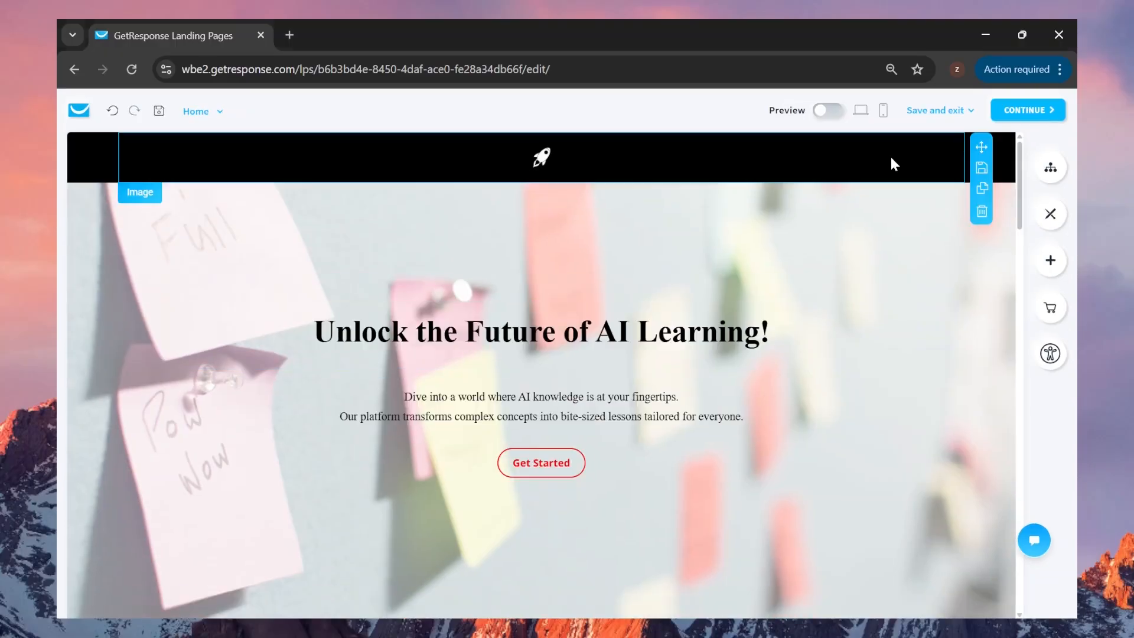
pyautogui.scroll(-10, 880, 266)
pyautogui.scroll(-15, 883, 272)
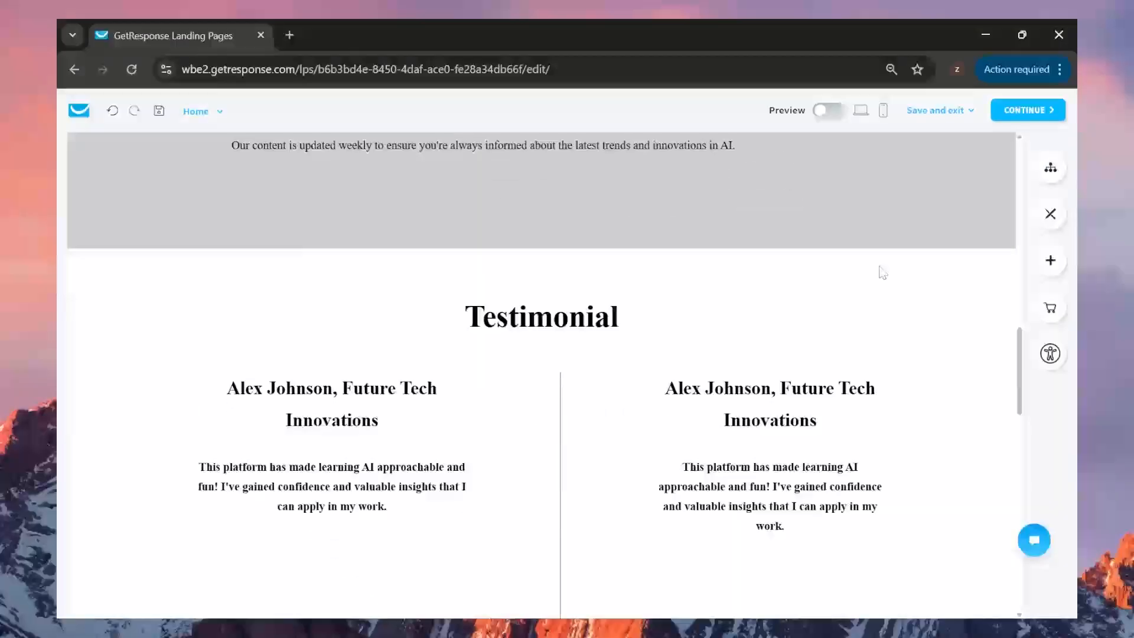
pyautogui.scroll(5, 882, 272)
pyautogui.scroll(4, 879, 264)
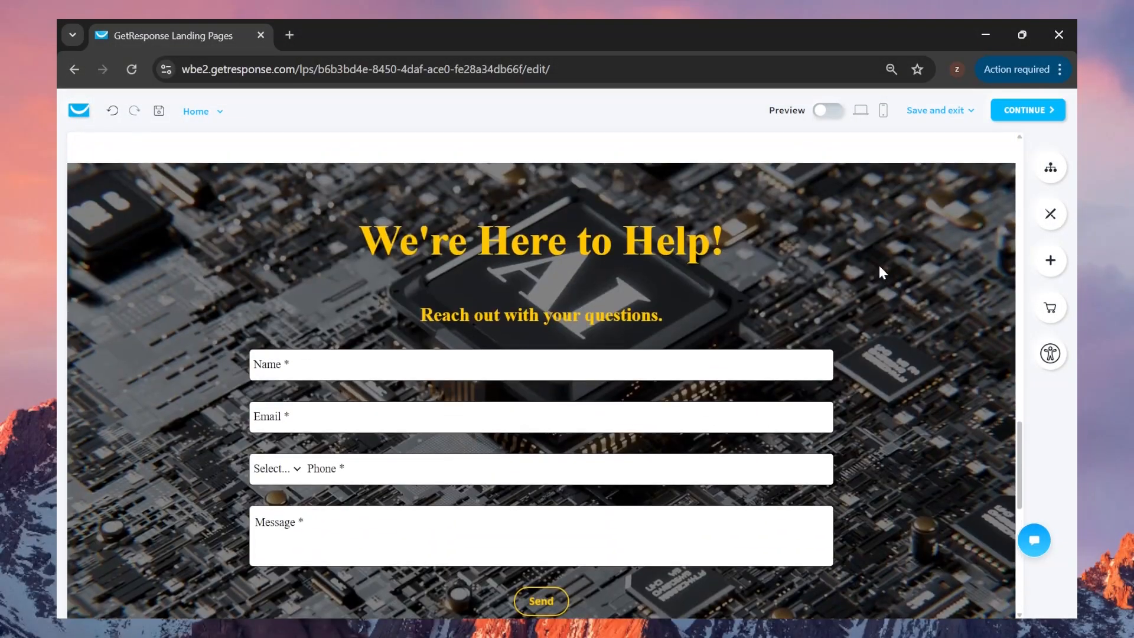
pyautogui.scroll(12, 810, 254)
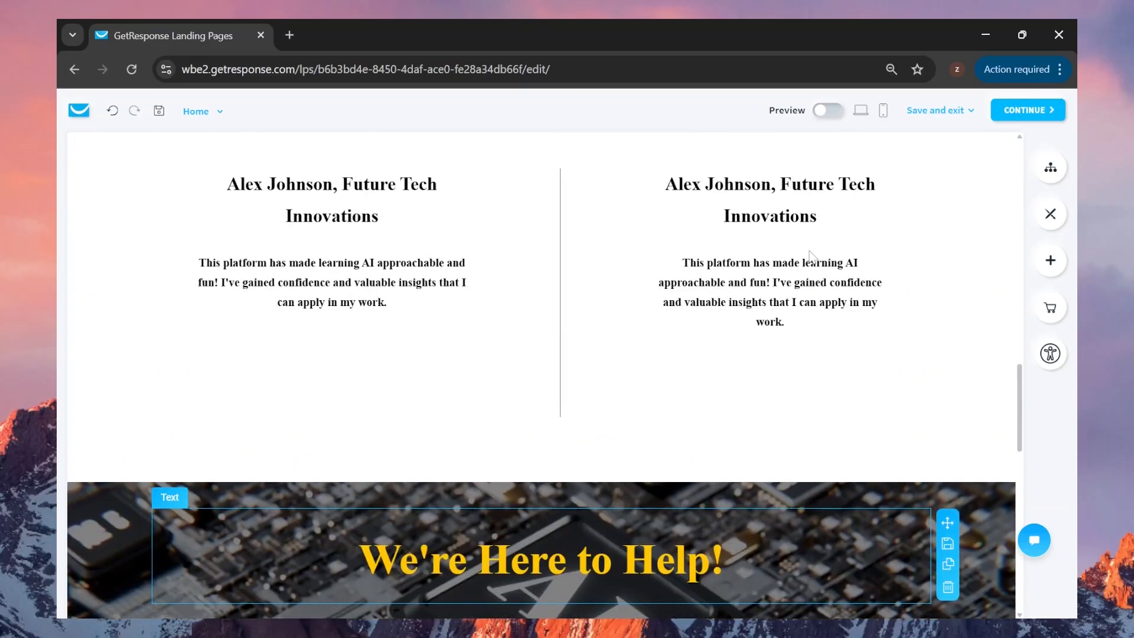
pyautogui.scroll(15, 810, 279)
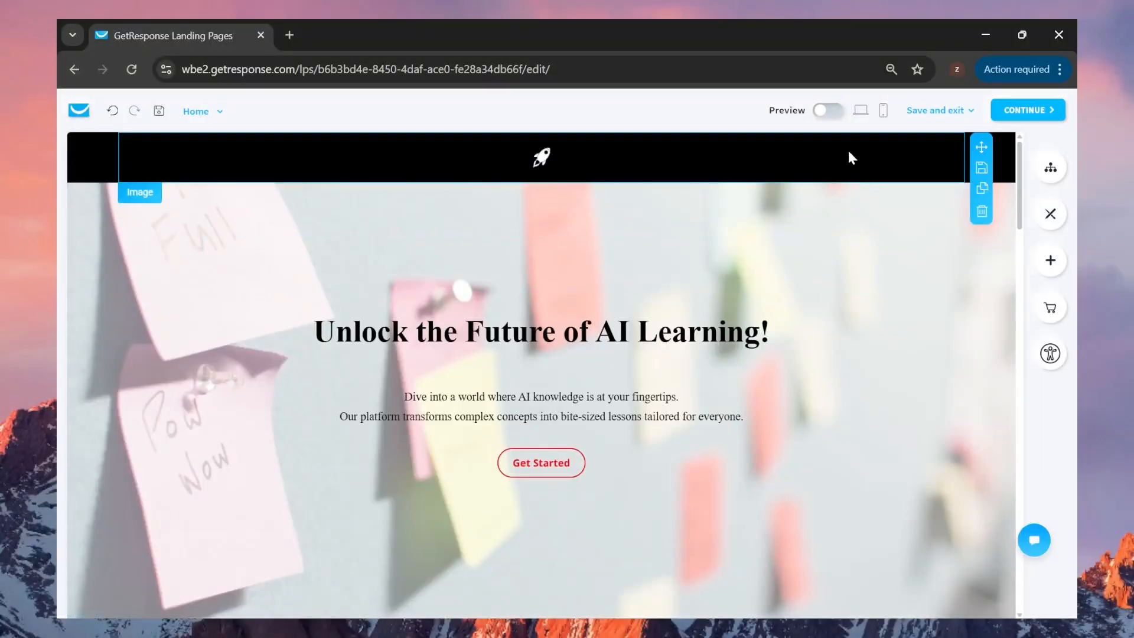
# Preview the landing page in desktop and mobile view, check its sections on the phone layout and return to desktop view
pyautogui.click(827, 111)
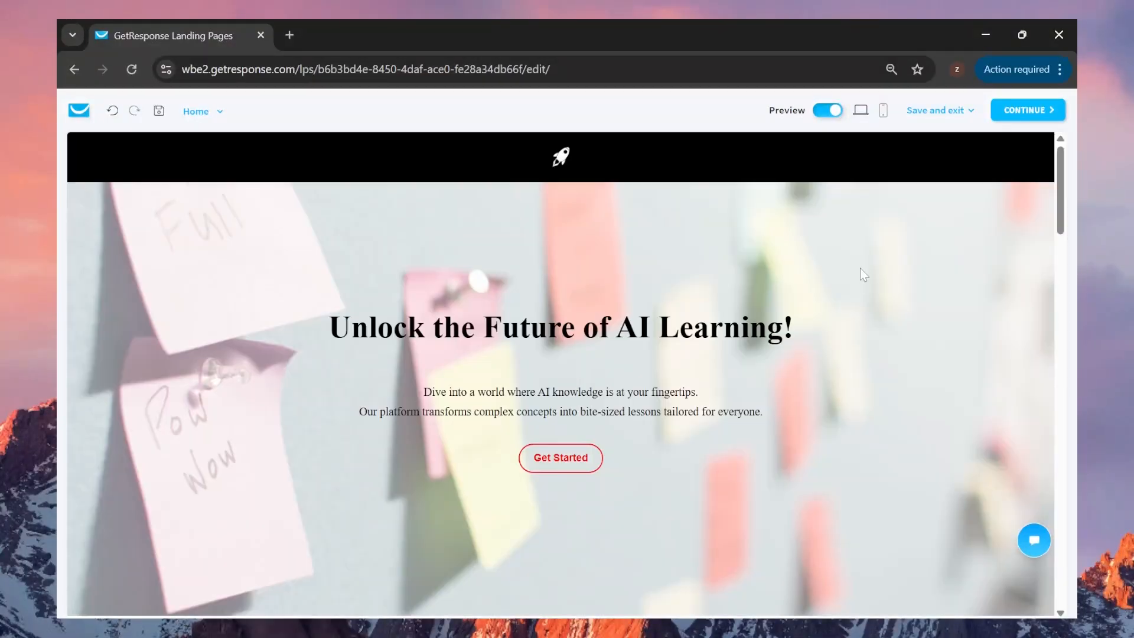
pyautogui.click(883, 113)
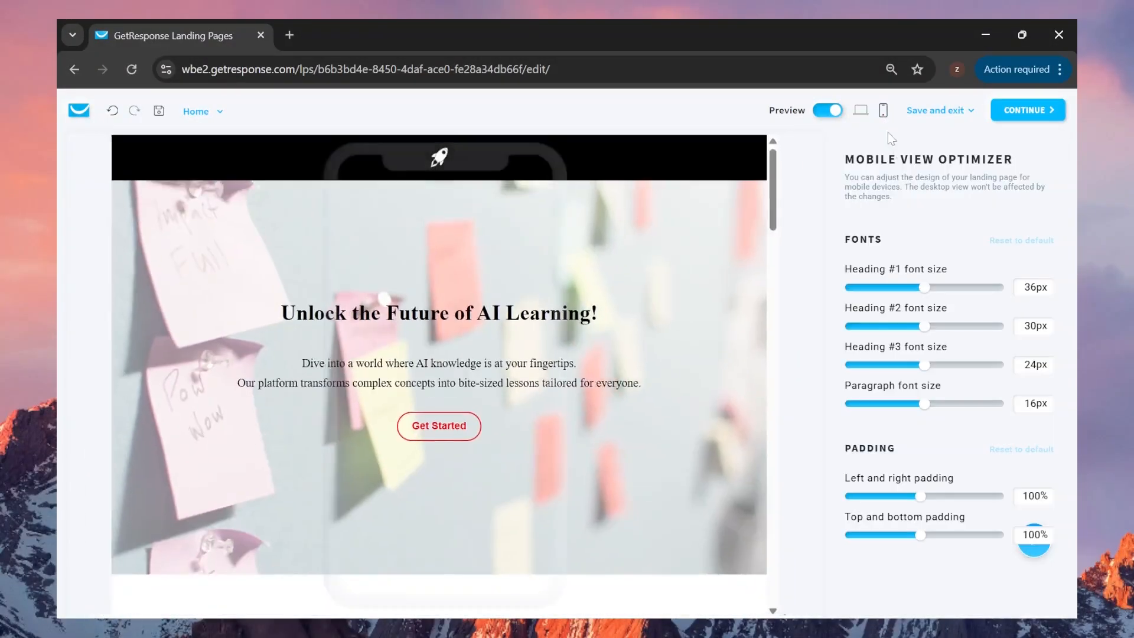
pyautogui.scroll(-5, 518, 380)
pyautogui.scroll(-6, 518, 381)
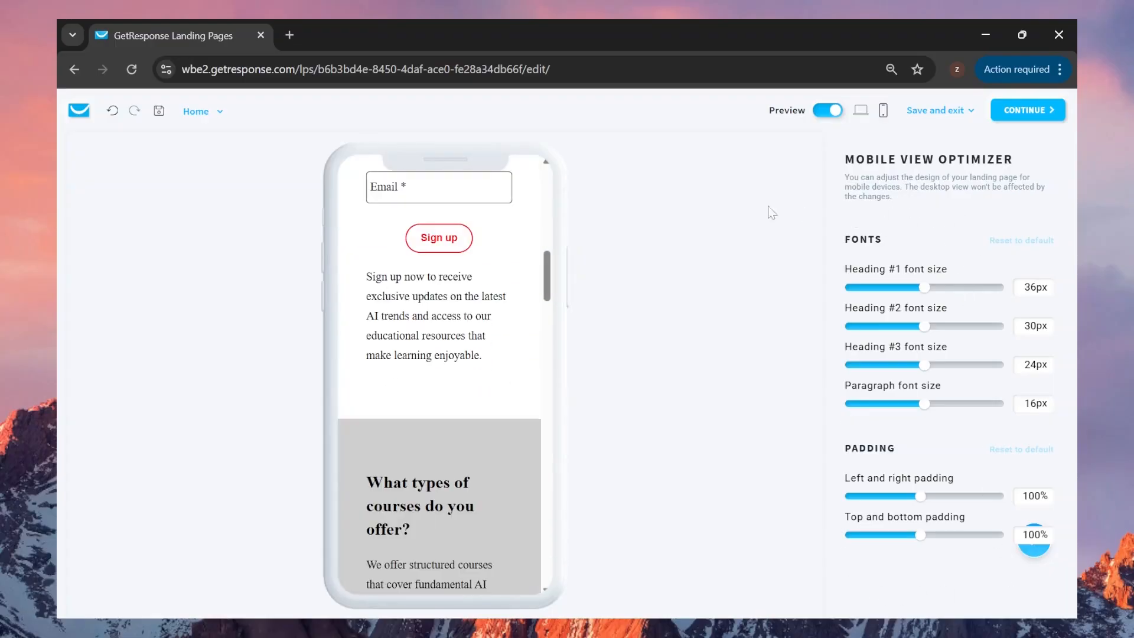
pyautogui.scroll(-10, 476, 381)
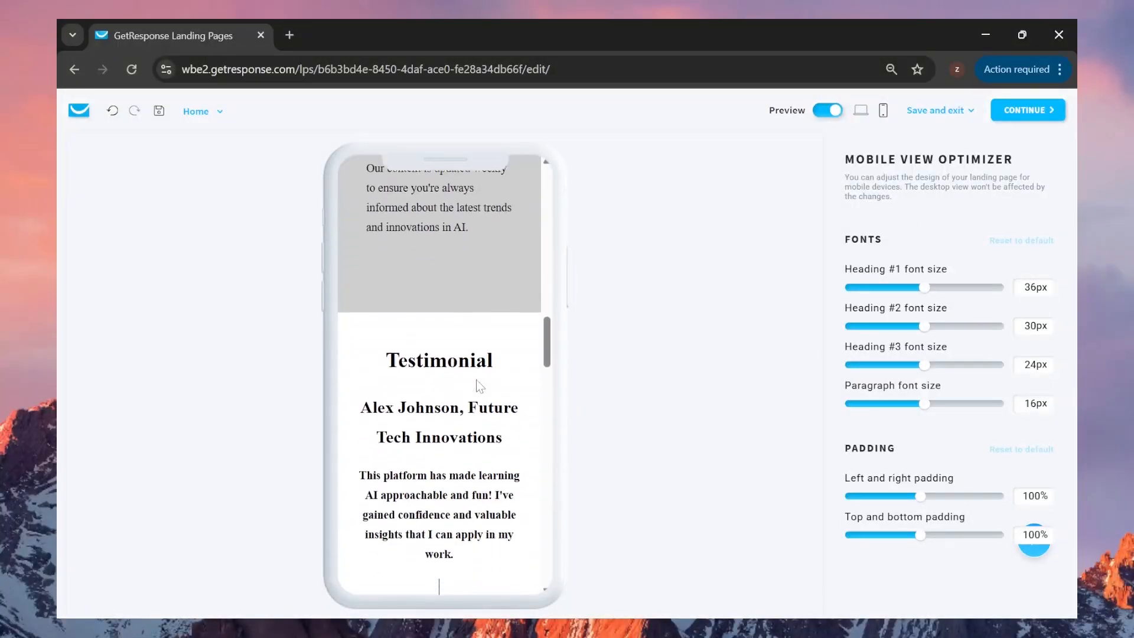
pyautogui.scroll(-15, 477, 385)
pyautogui.click(863, 112)
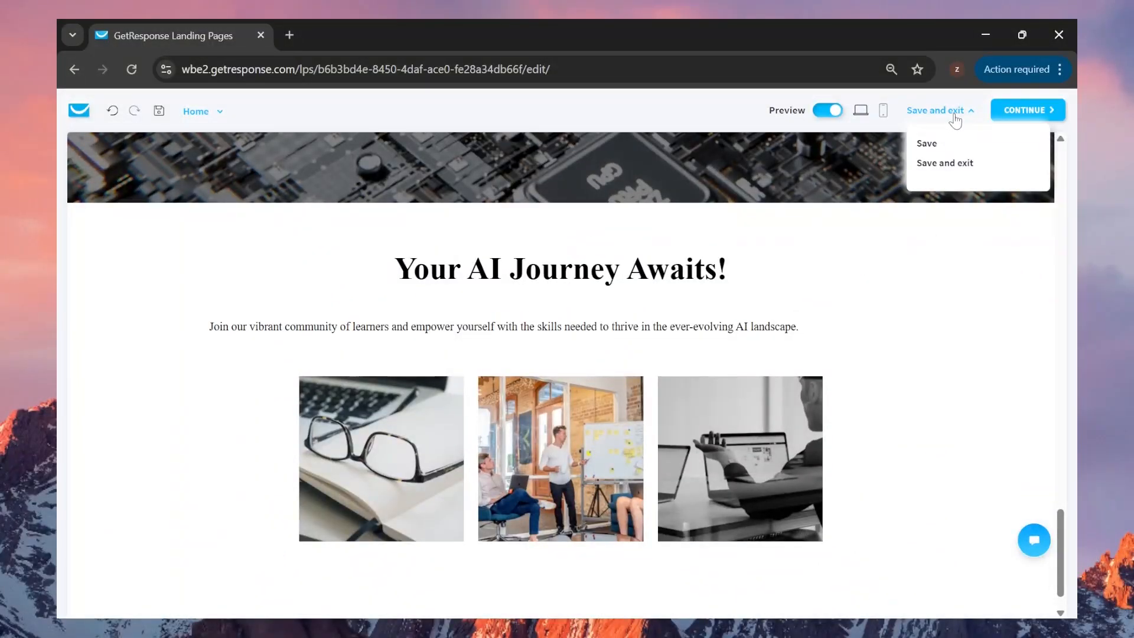
# Continue to the landing page's settings and choose Subscribers as the list that new contacts are added to
pyautogui.click(1028, 110)
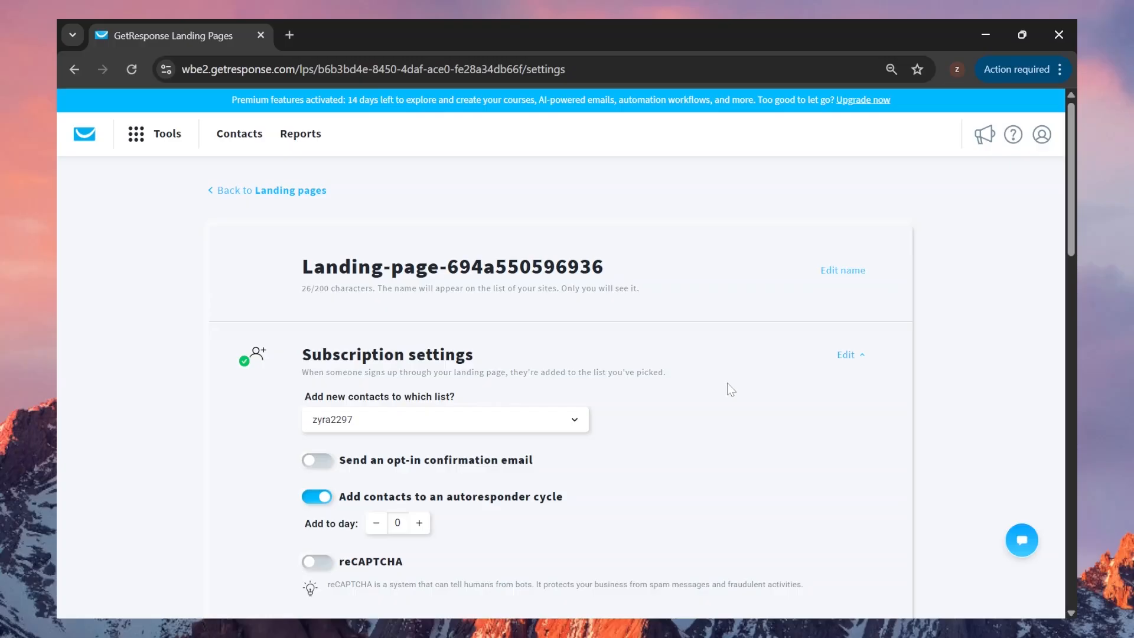
pyautogui.click(574, 420)
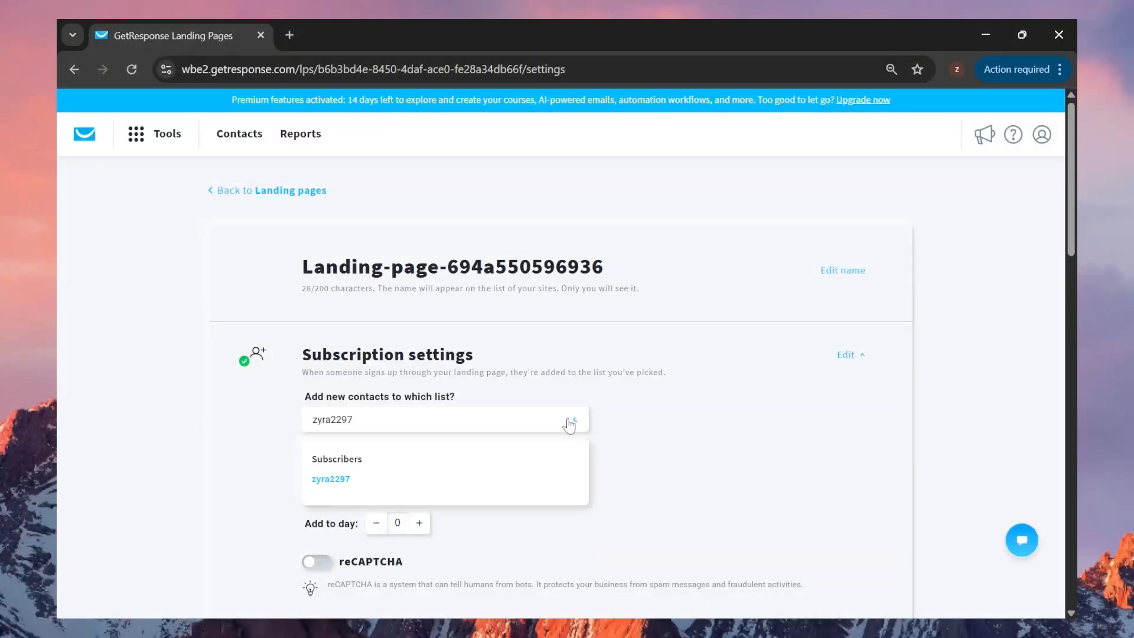
pyautogui.click(432, 462)
pyautogui.scroll(-4, 585, 307)
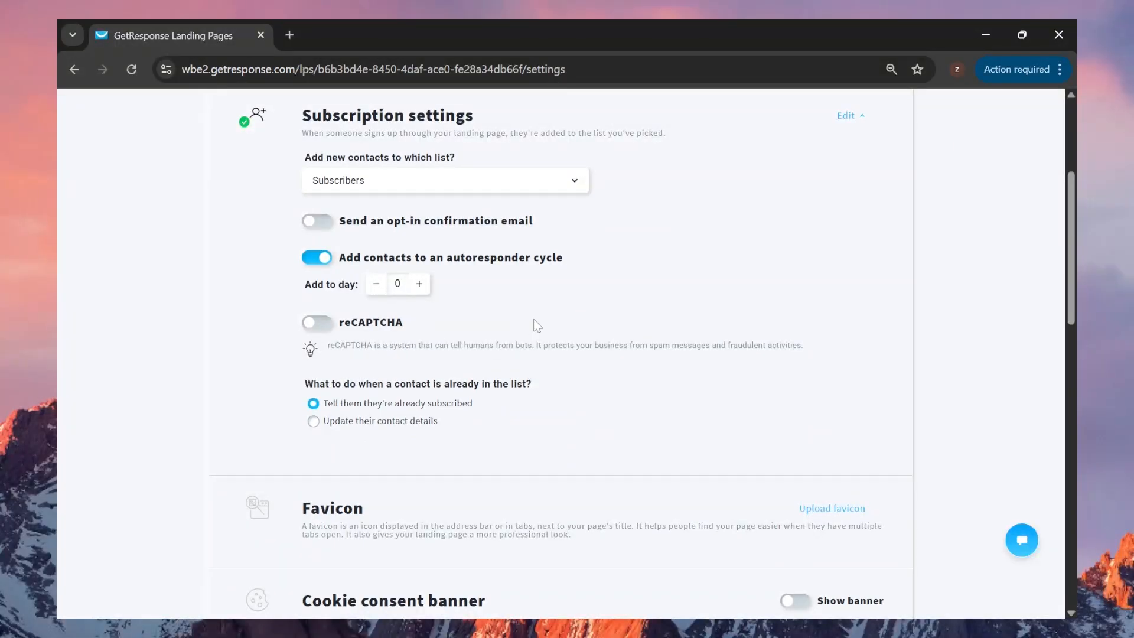
# Turn on reCAPTCHA in the subscription settings, check the remaining landing page settings and continue to the name and domain choice
pyautogui.click(310, 322)
pyautogui.scroll(-3, 509, 349)
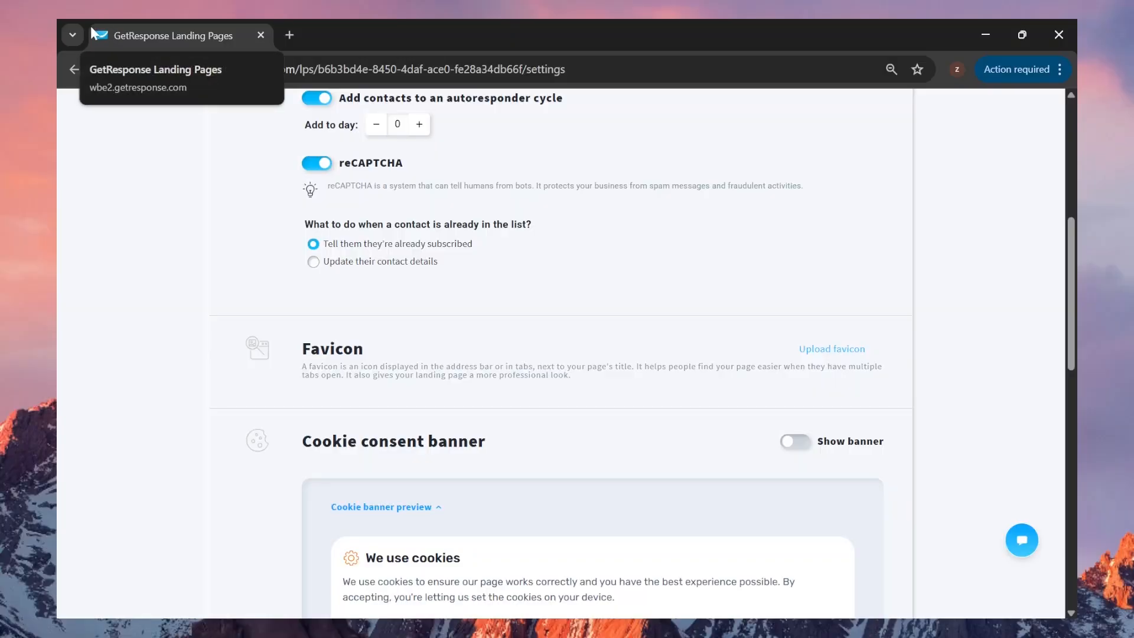
pyautogui.scroll(-4, 740, 272)
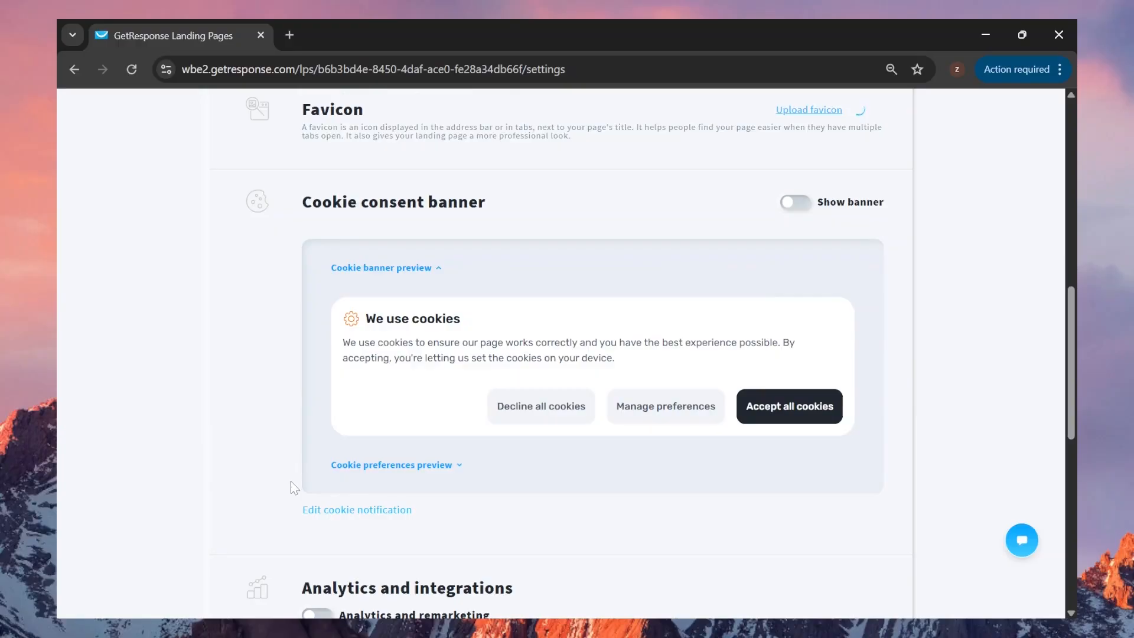
pyautogui.scroll(-5, 291, 481)
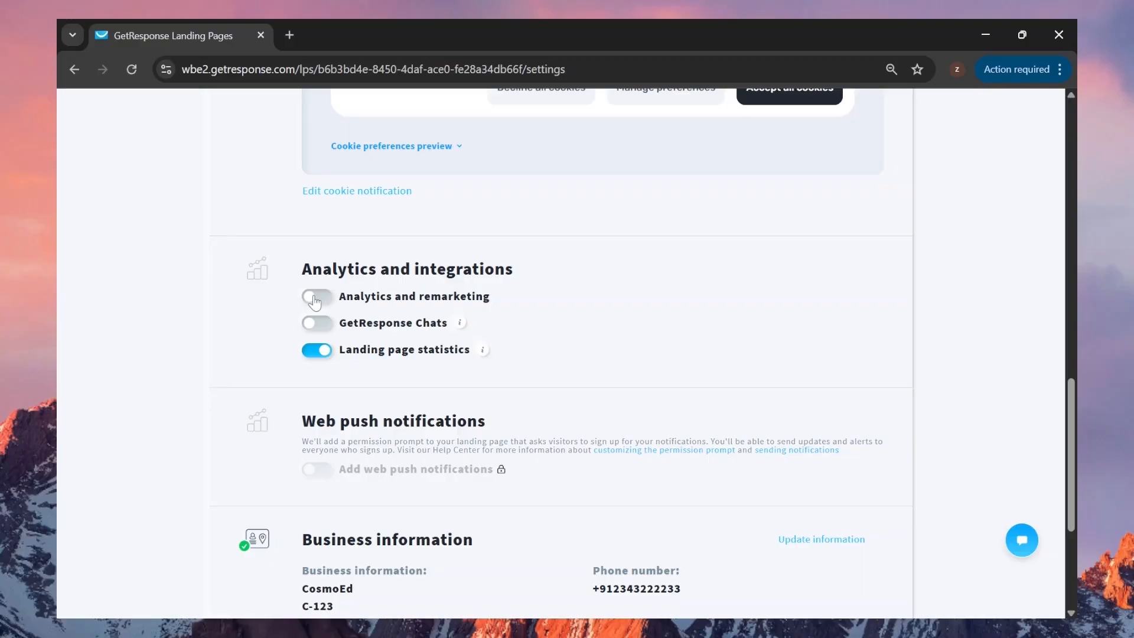
pyautogui.scroll(-1, 313, 302)
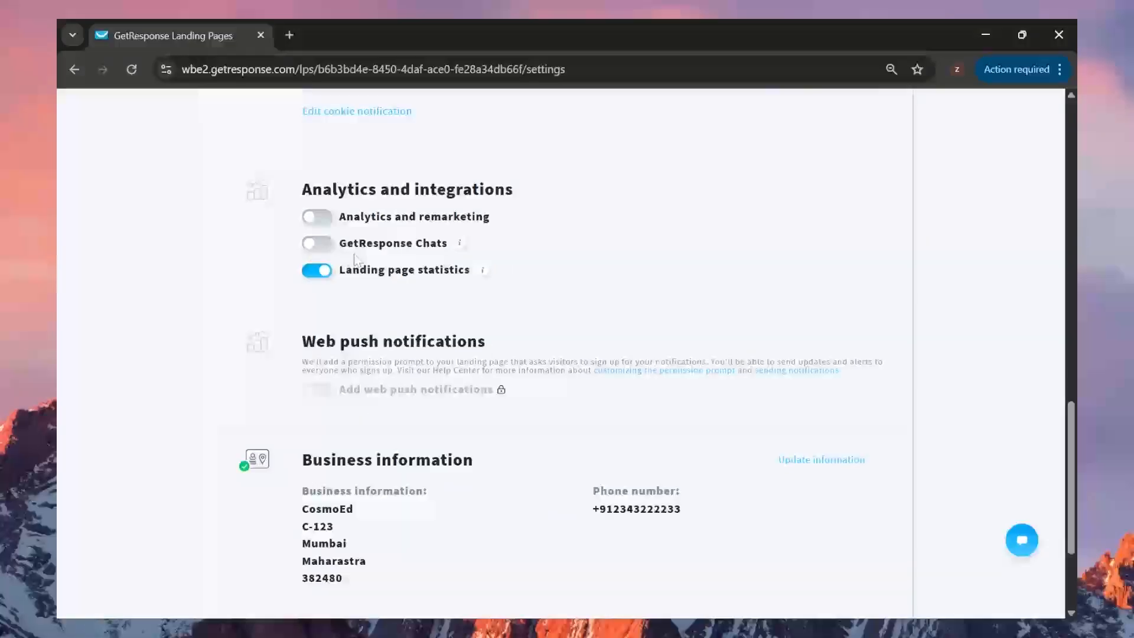
pyautogui.scroll(-1, 296, 255)
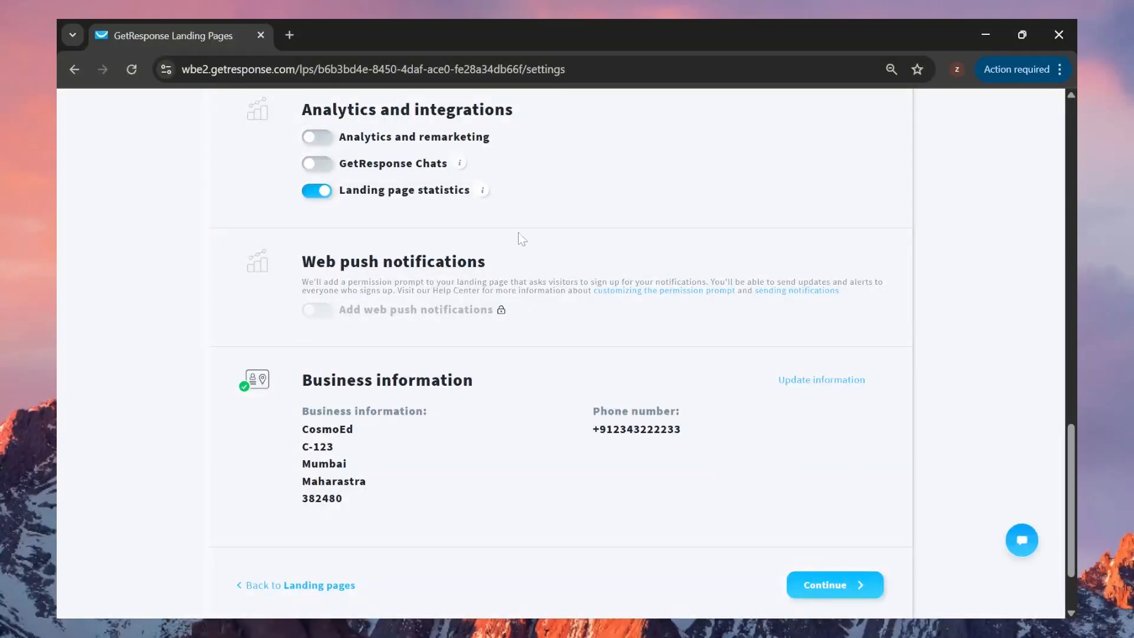
pyautogui.scroll(-2, 488, 276)
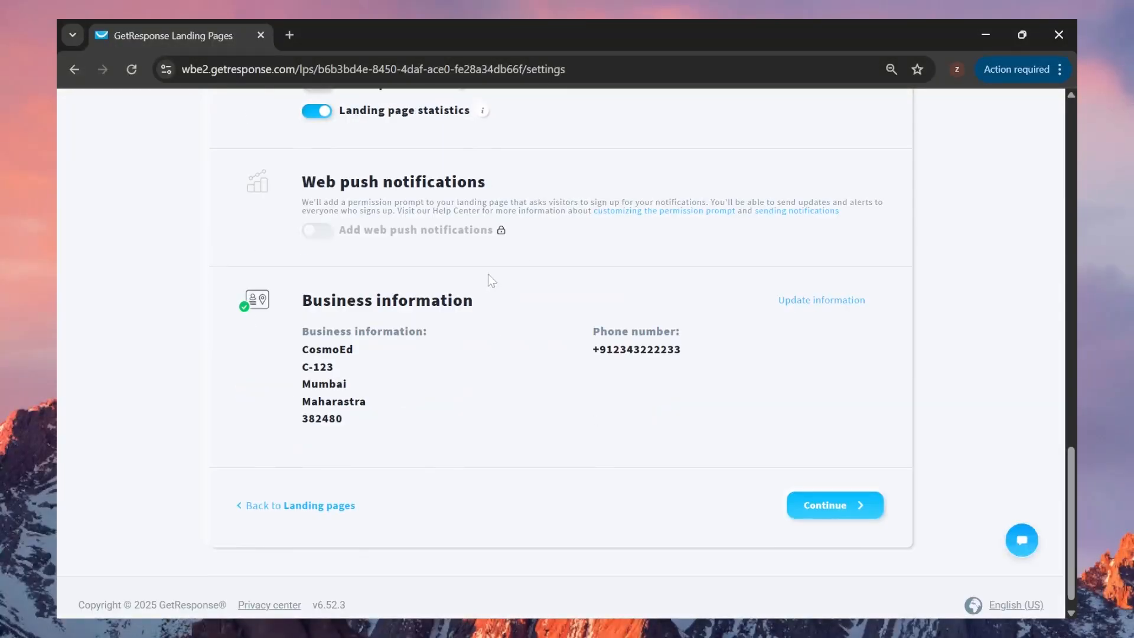
pyautogui.click(826, 518)
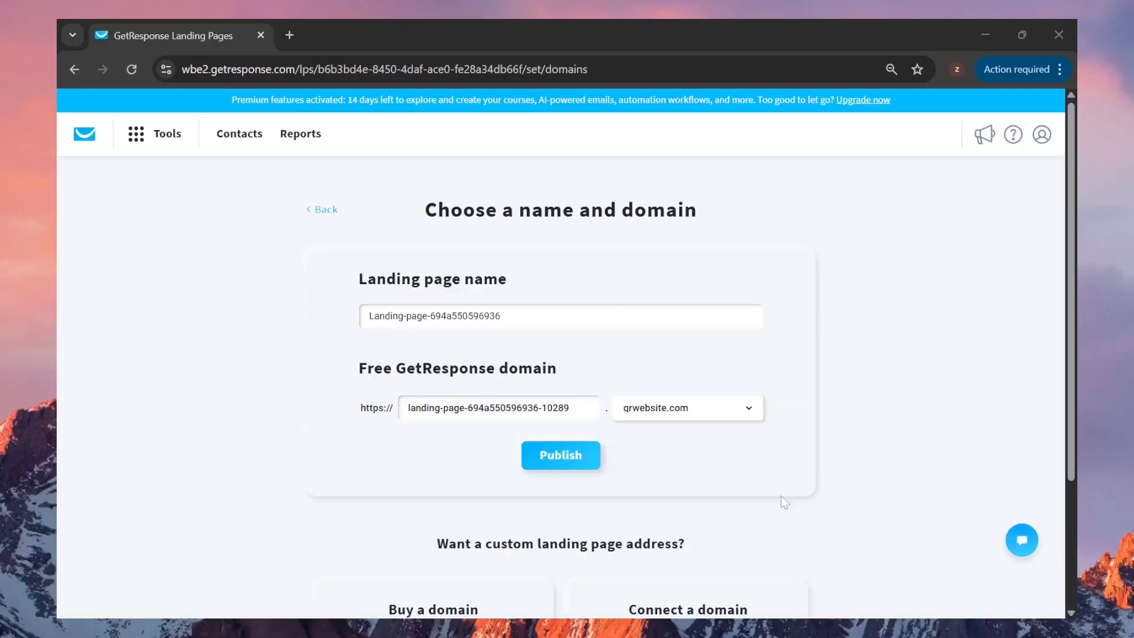
# Name the landing page "Landing Page", keep the free grwebsite.com domain and publish the page
pyautogui.tripleClick(465, 316)
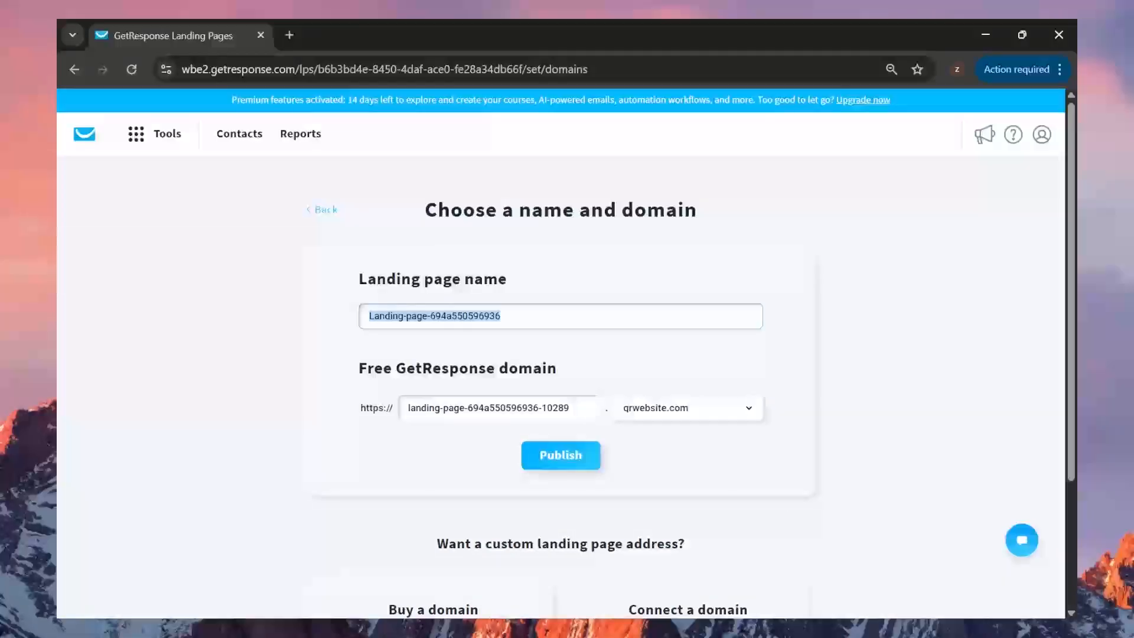
pyautogui.write('Lanf')
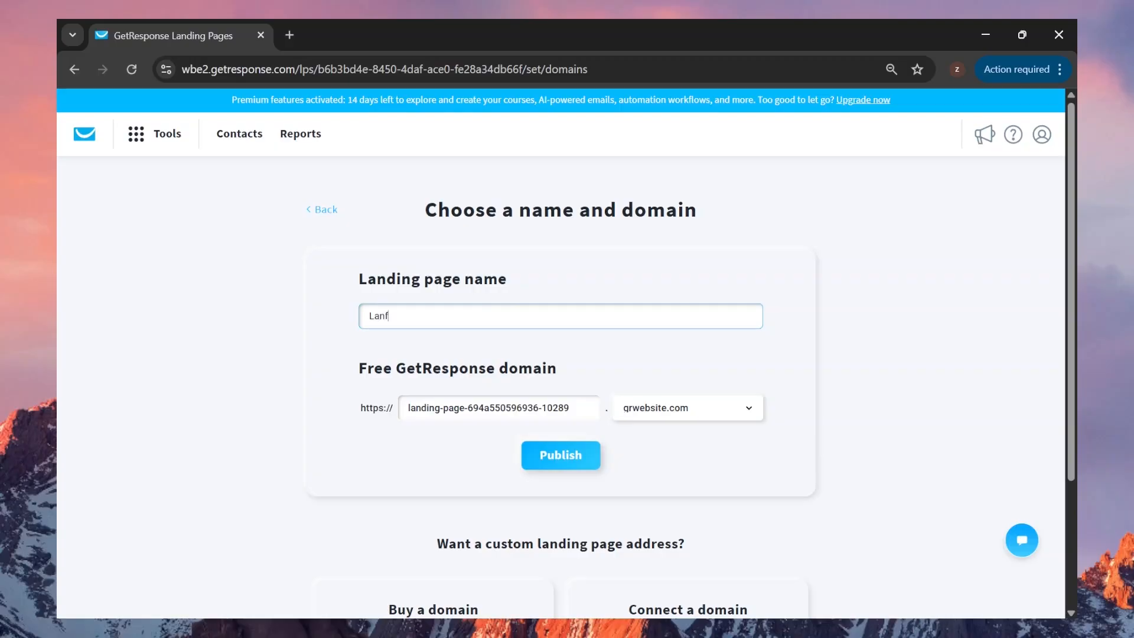
pyautogui.press('BackSpace')
pyautogui.write('ding Page')
pyautogui.scroll(-3, 562, 355)
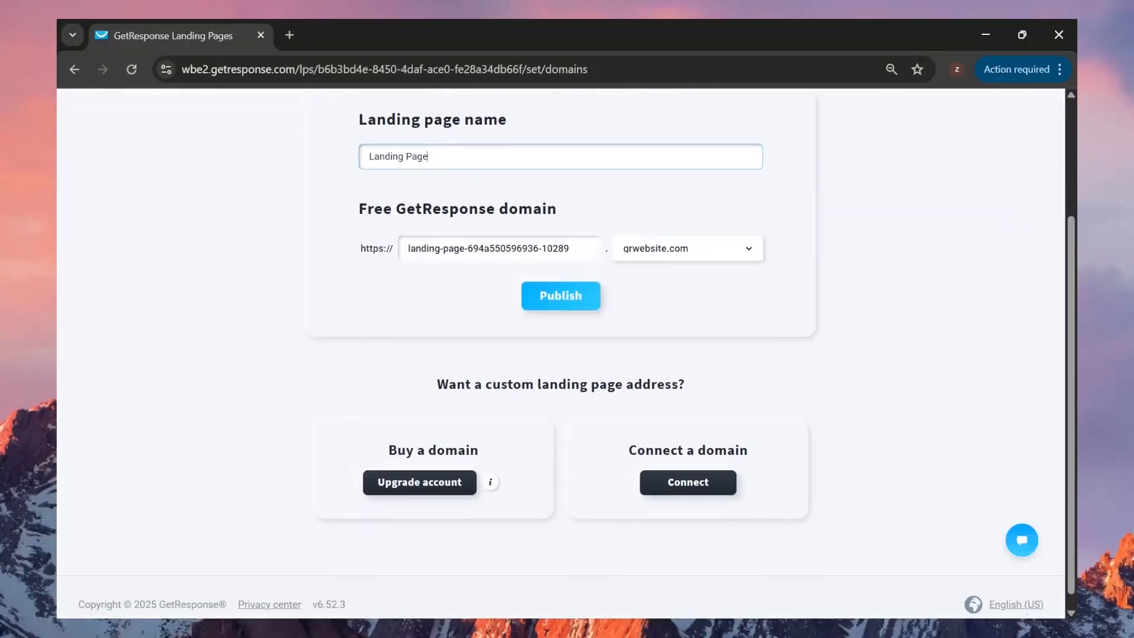
pyautogui.click(695, 251)
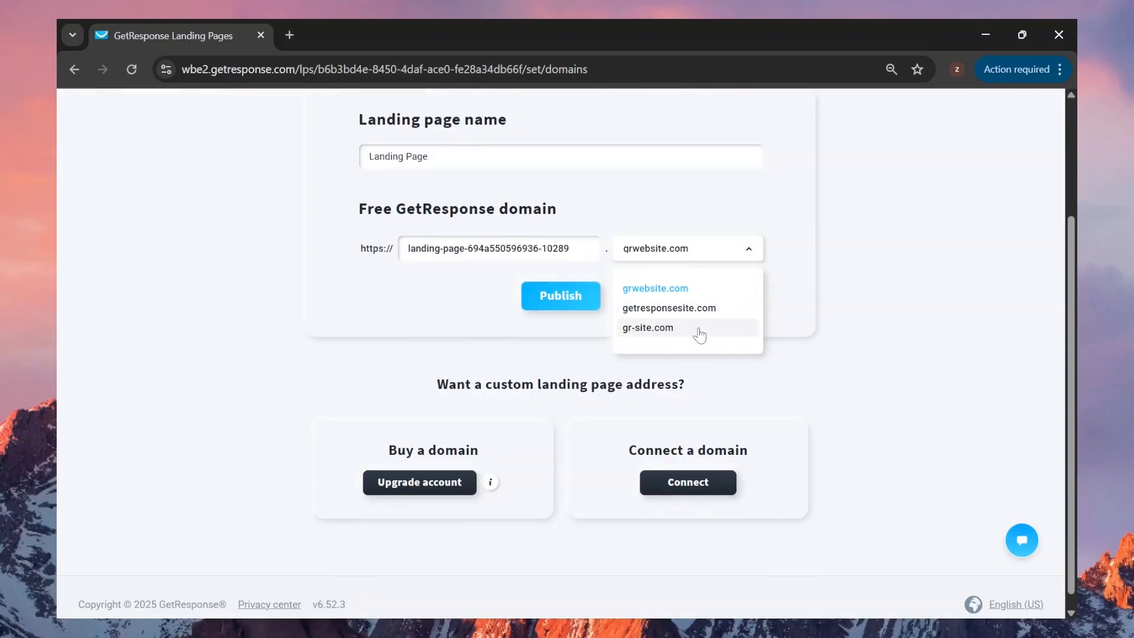
pyautogui.click(552, 304)
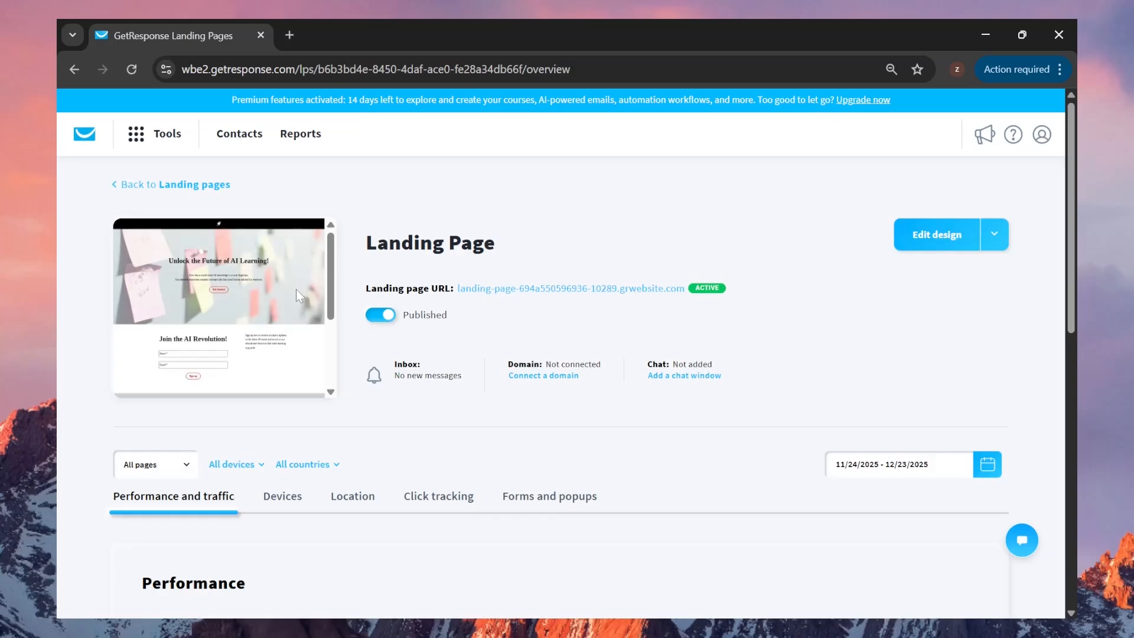
# Review the published landing page's overview with its performance figures and the traffic over time chart
pyautogui.scroll(-2, 296, 289)
pyautogui.scroll(-1, 551, 309)
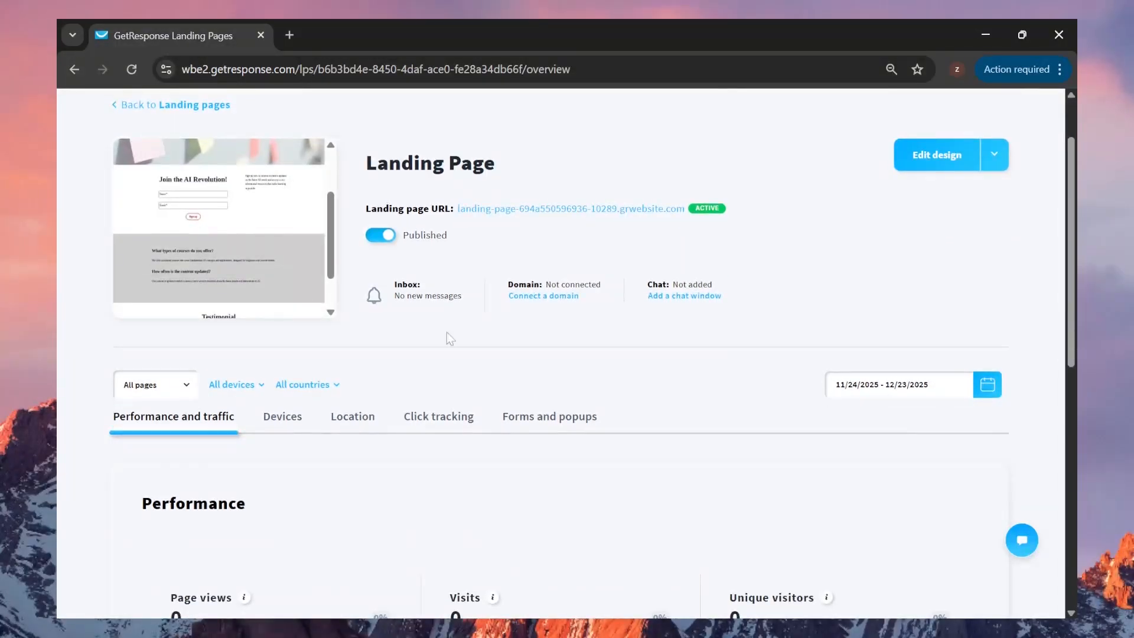
pyautogui.scroll(-1, 511, 361)
pyautogui.scroll(-2, 511, 360)
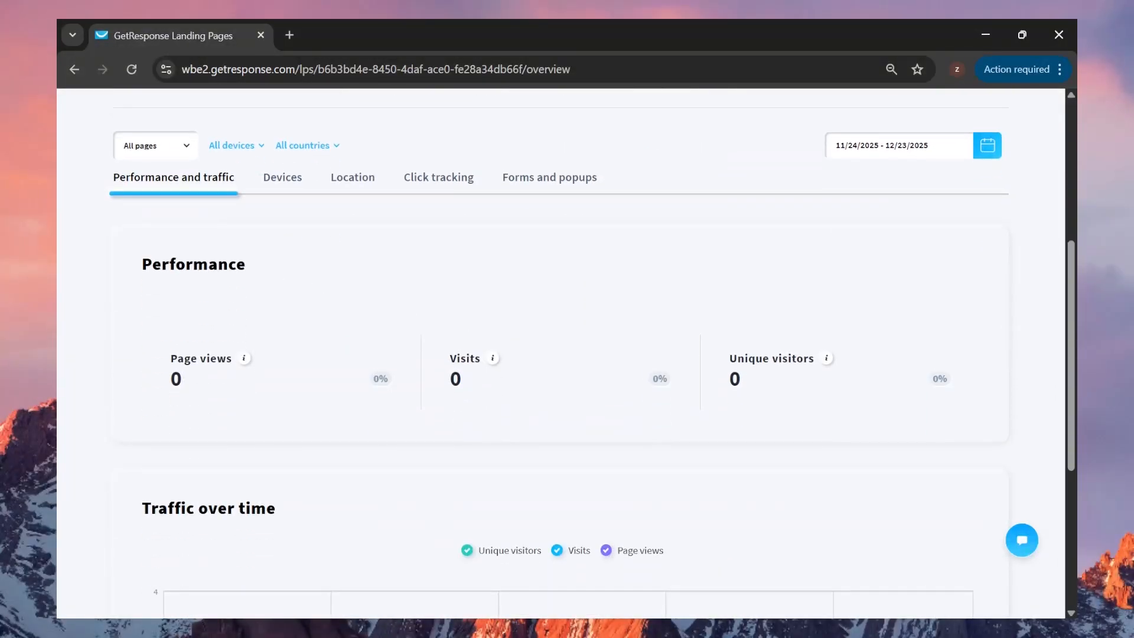
pyautogui.scroll(-2, 541, 293)
pyautogui.scroll(-2, 541, 294)
pyautogui.scroll(7, 539, 293)
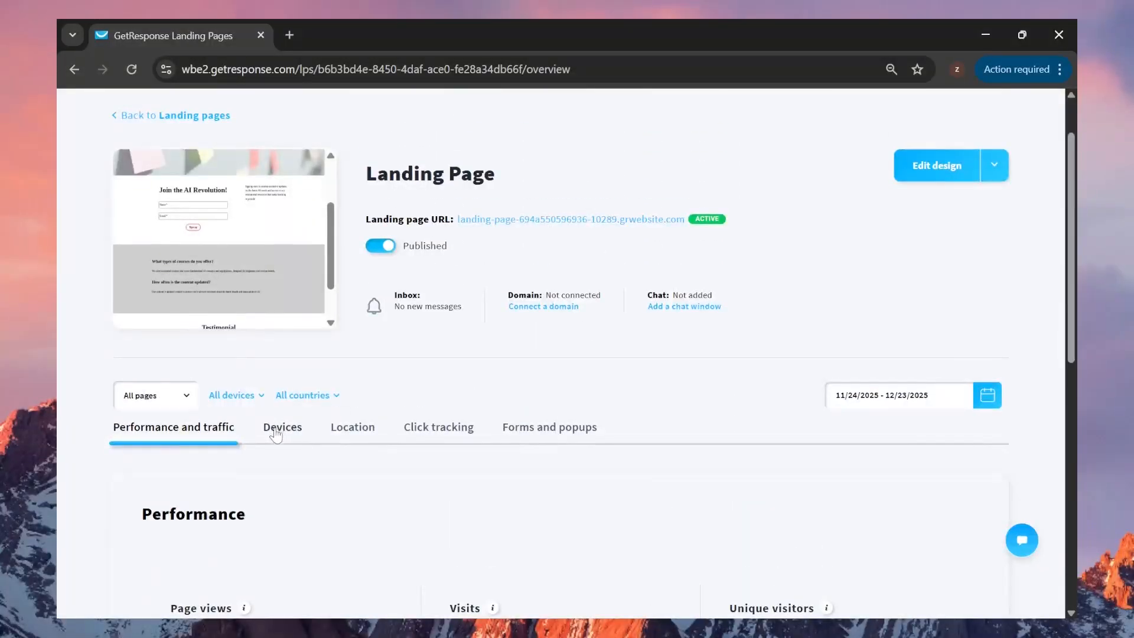
# Look through the landing page's statistics by devices, location, forms and popups, and click tracking
pyautogui.click(275, 439)
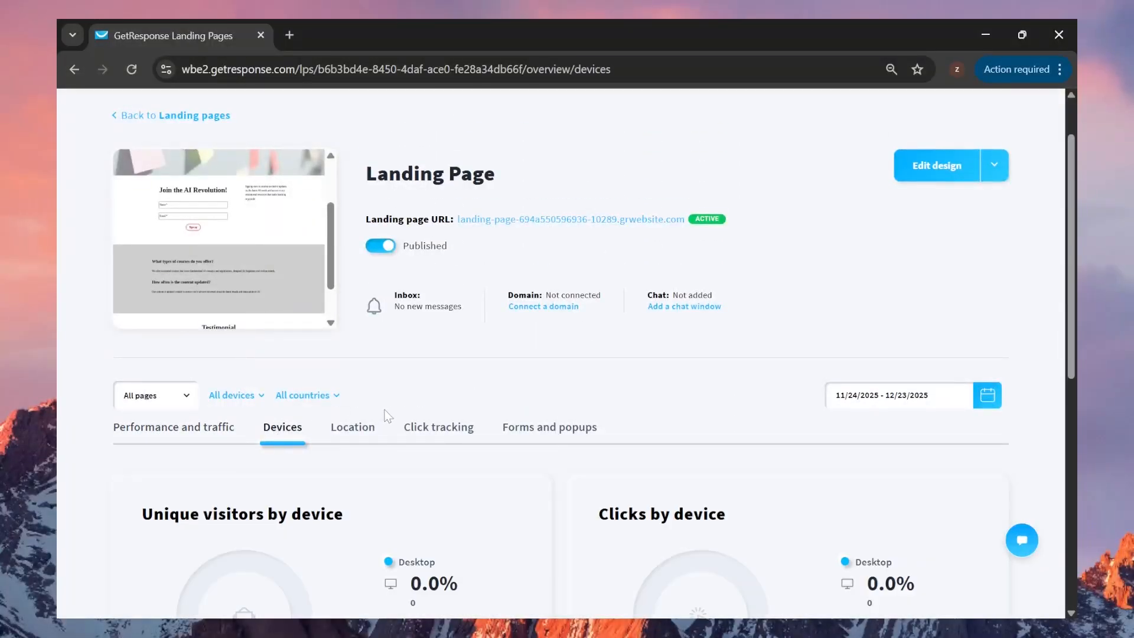
pyautogui.scroll(-1, 400, 399)
pyautogui.scroll(-2, 401, 396)
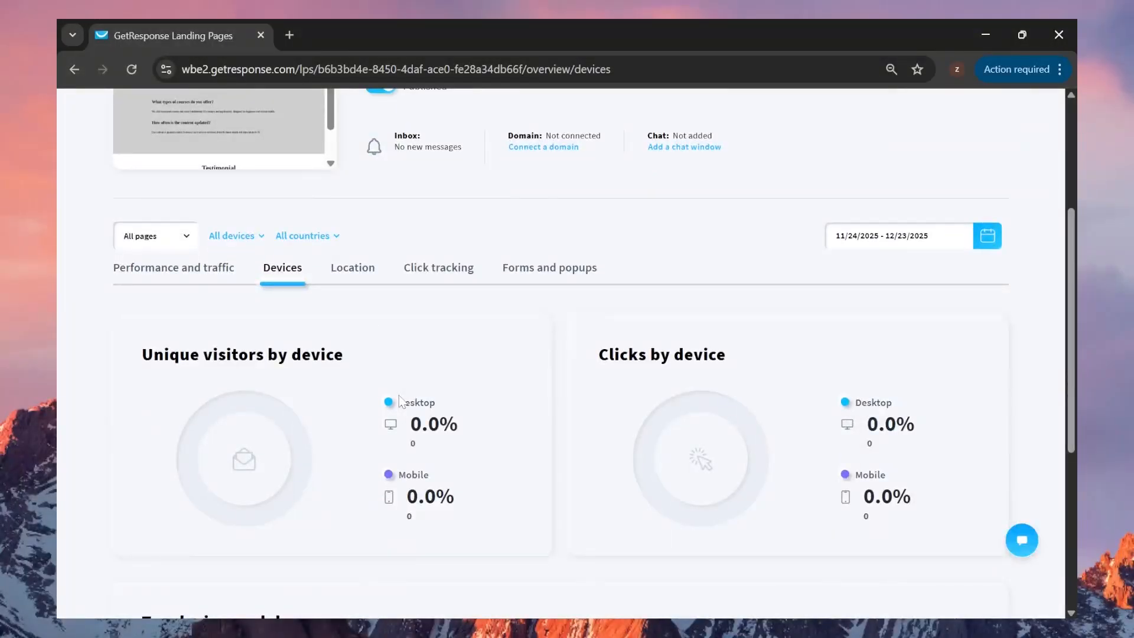
pyautogui.click(353, 335)
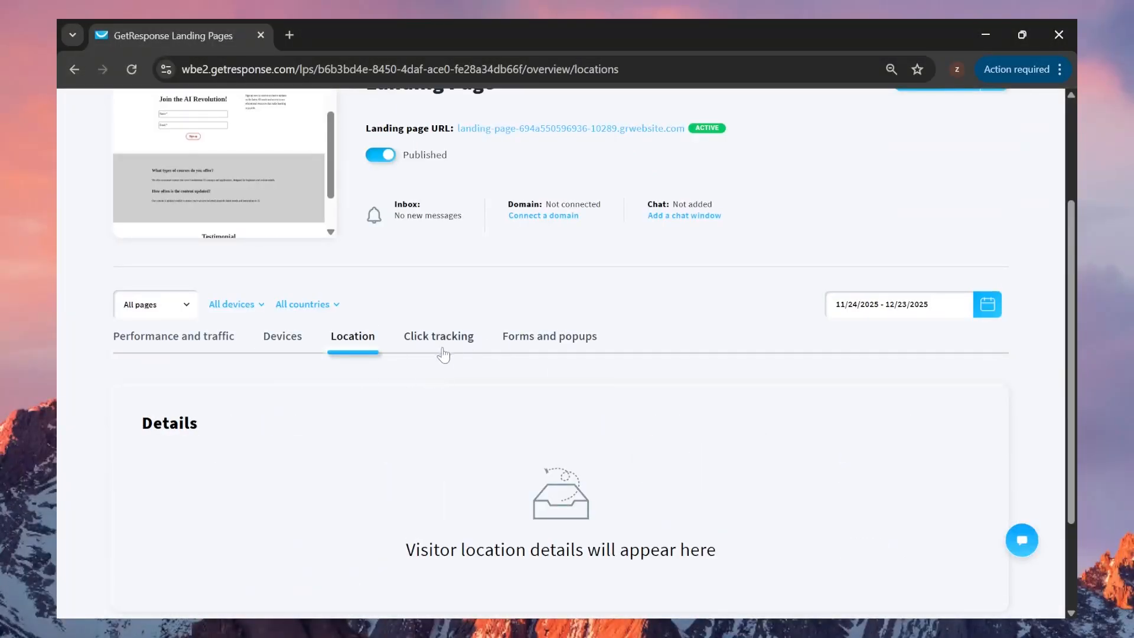
pyautogui.click(556, 345)
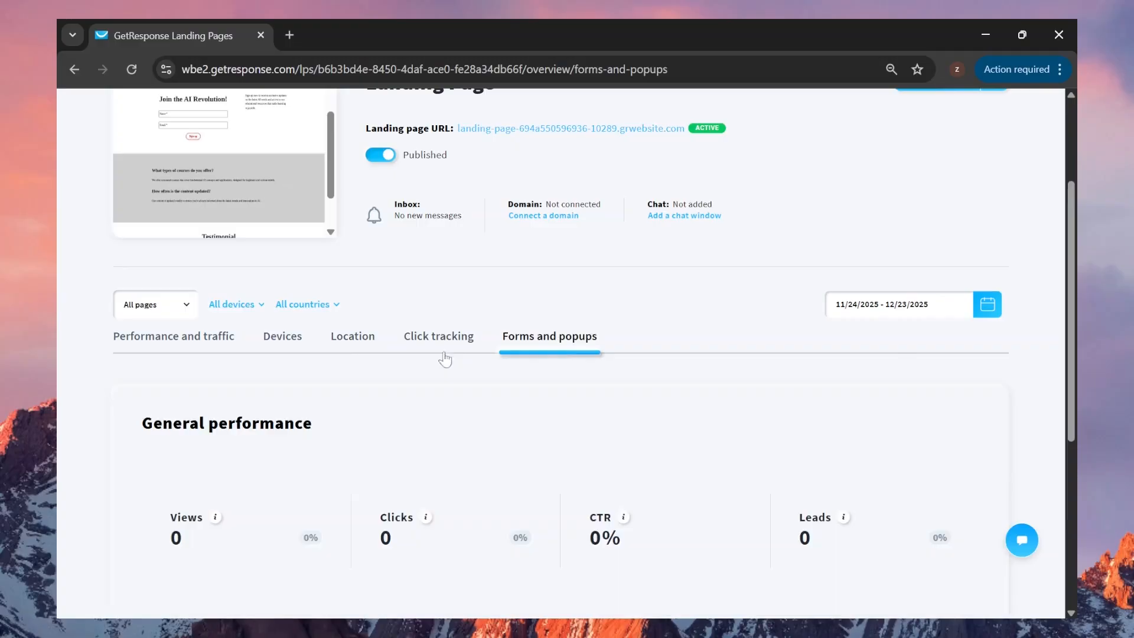
pyautogui.scroll(-2, 467, 357)
pyautogui.scroll(3, 467, 355)
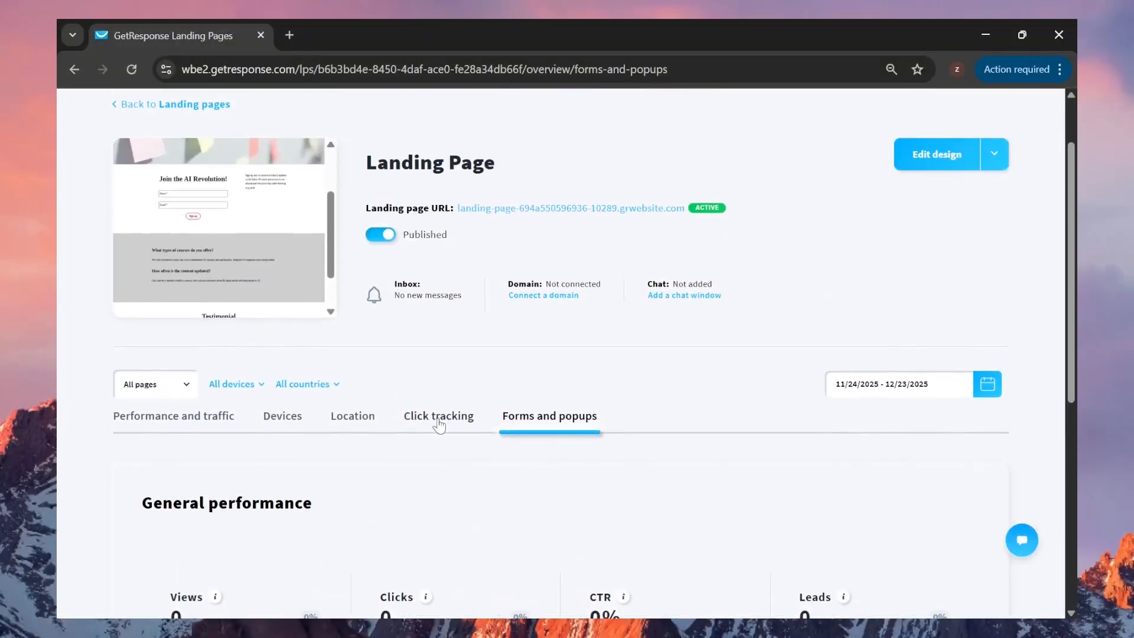
pyautogui.click(461, 420)
pyautogui.scroll(1, 796, 293)
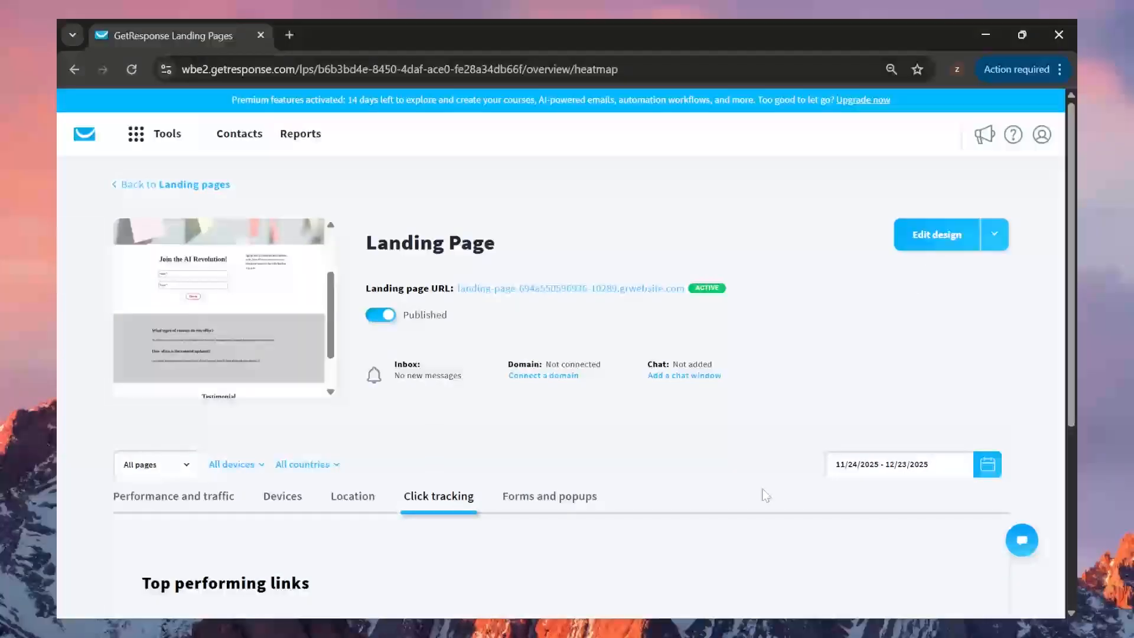
# Return to the landing pages list, go to email marketing and start a new newsletter with the AI email generator
pyautogui.click(172, 184)
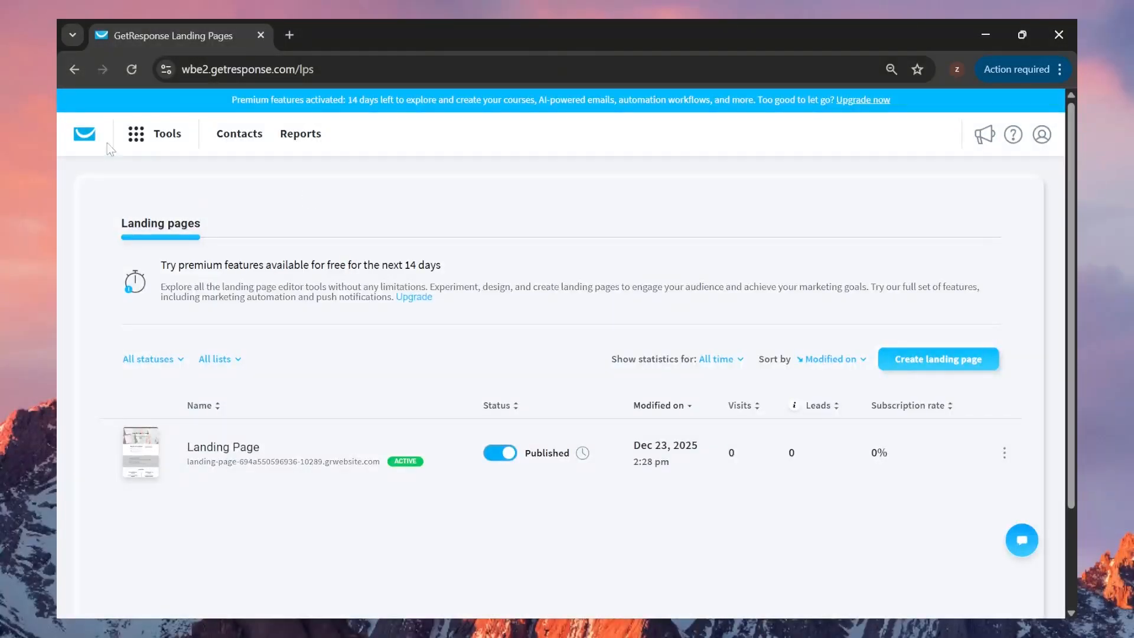
pyautogui.click(137, 143)
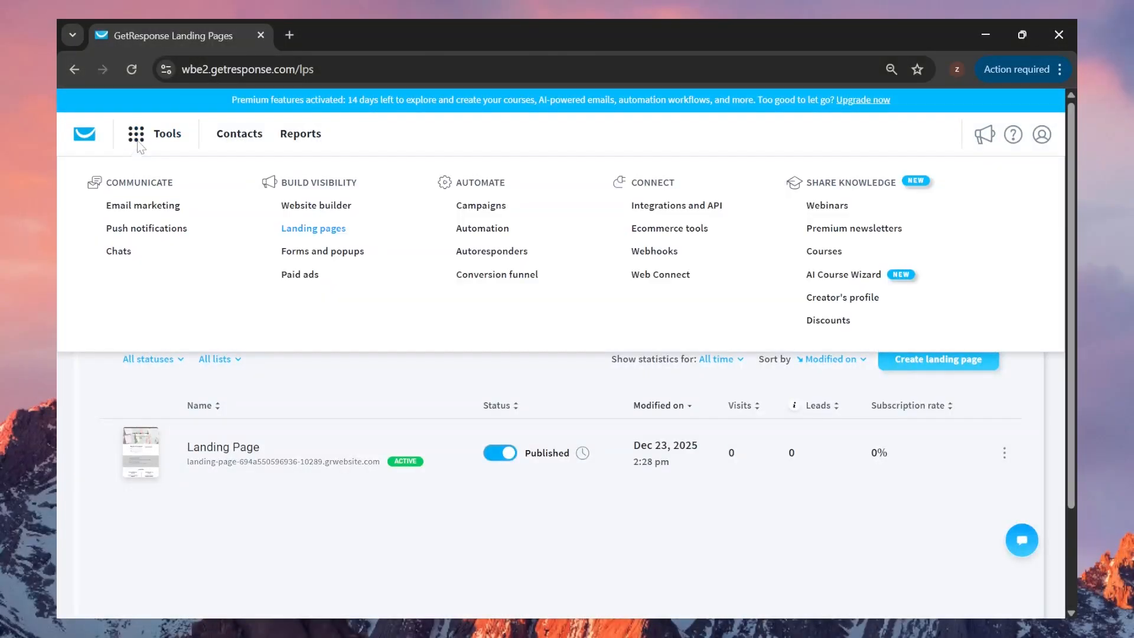
pyautogui.click(144, 208)
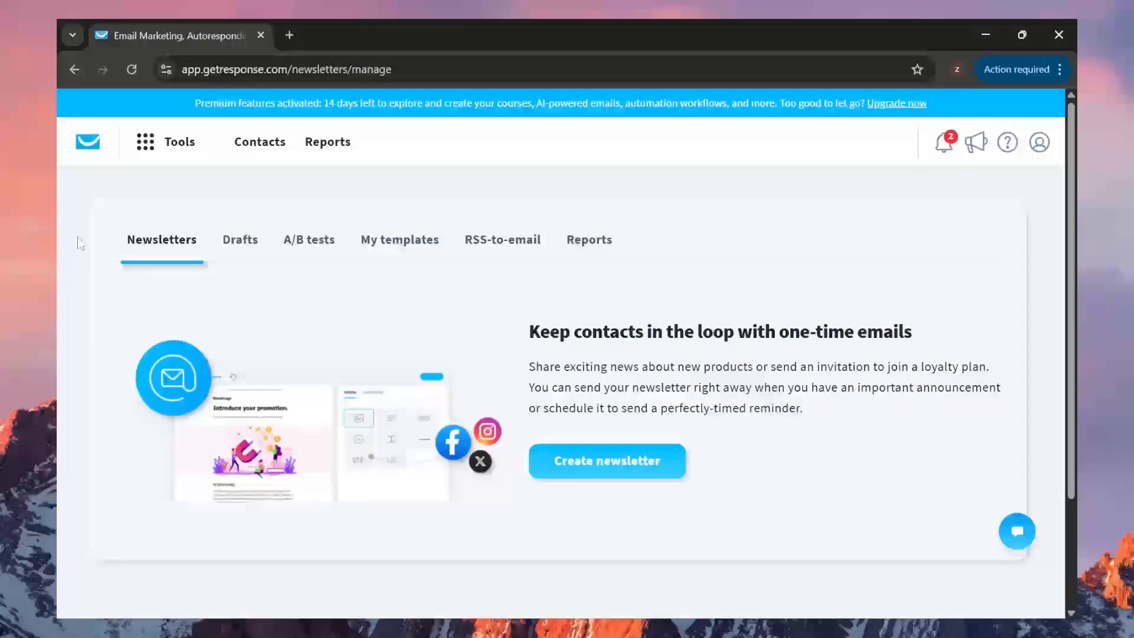
pyautogui.click(640, 467)
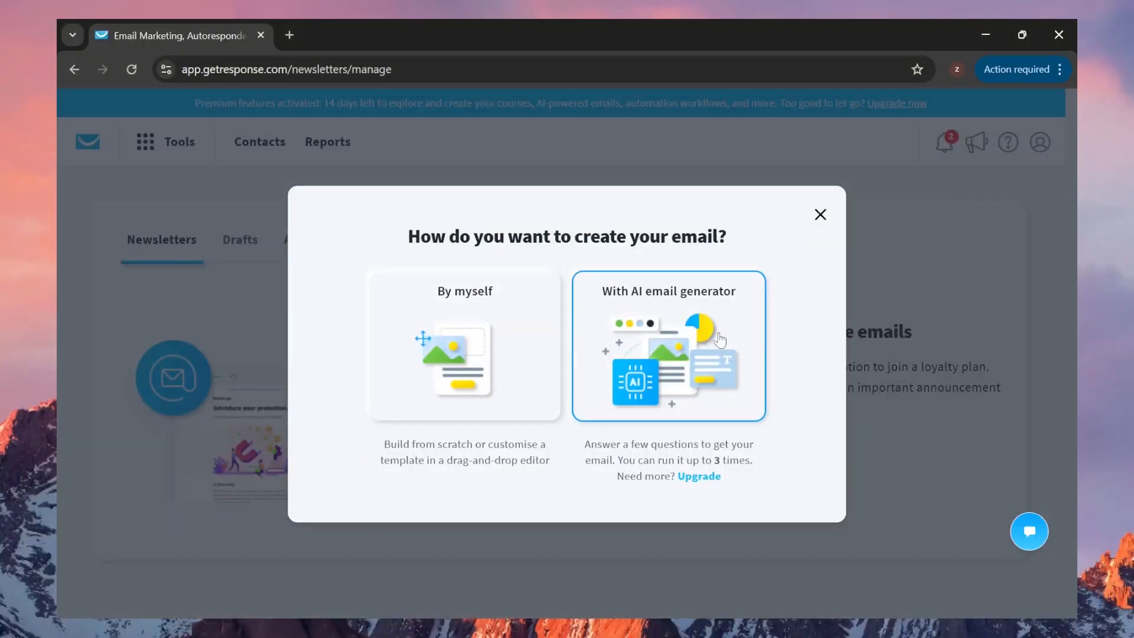
pyautogui.click(701, 364)
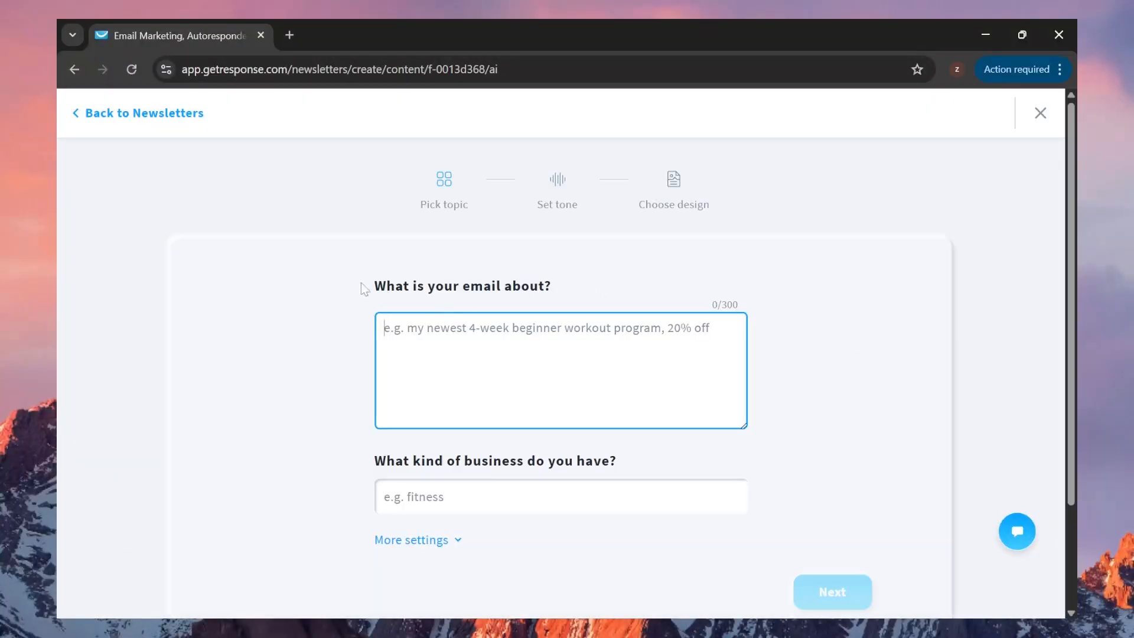
# Describe a short welcome email for a beginner friendly AI platform with trend videos, newsletters and courses, and set the business kind to Training & Certification
pyautogui.write('A short welcome email introducing a beginner friendly AI platform offering simple videos on new AI trends, regular newsletter updates, and practical courses explaining the AI ecosystem. Emphasize no prior AI knowledge needed and encourage users to start exploring and learning.')
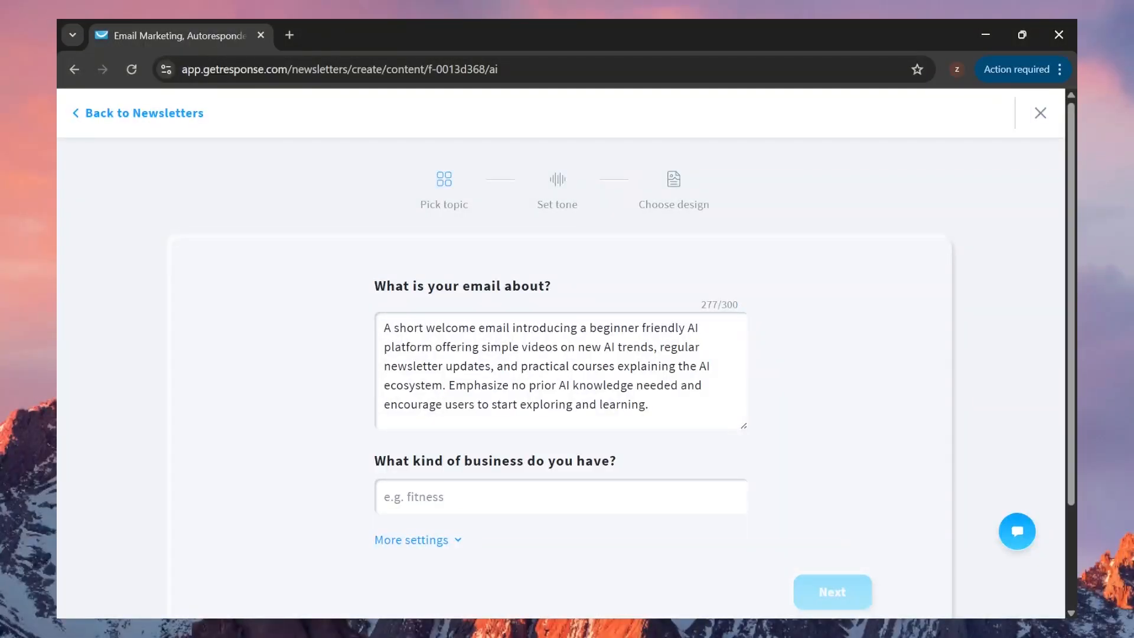
pyautogui.click(561, 497)
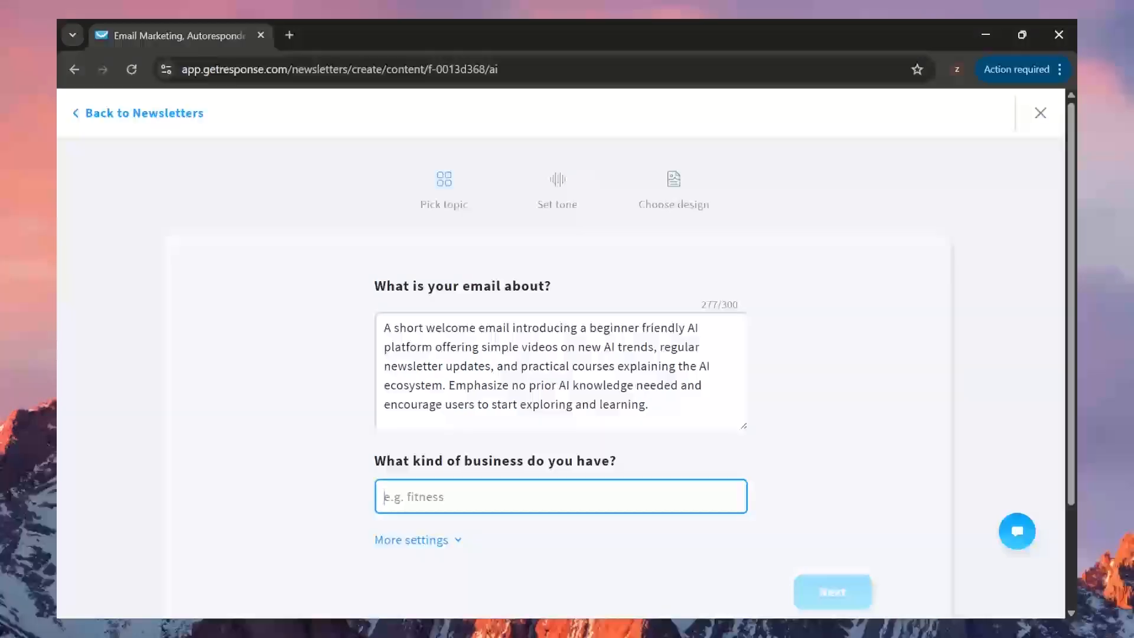
pyautogui.write('Te')
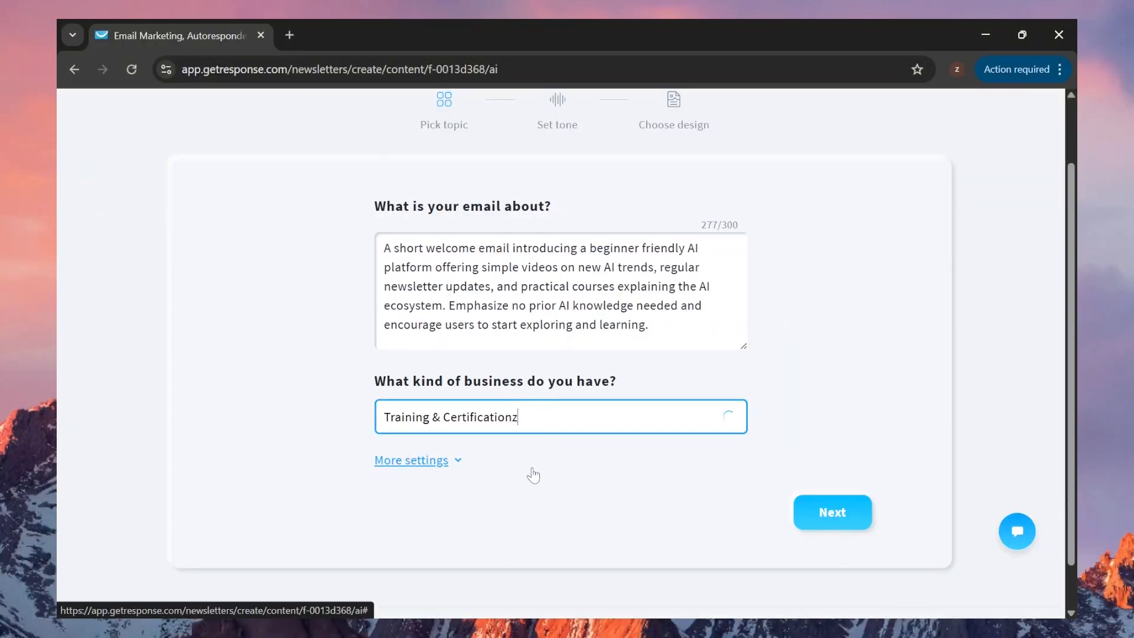
pyautogui.press('BackSpace')
# In the additional settings, enter "college students or anyone interested in AI" as the audience and choose Welcome email as the email type
pyautogui.click(417, 462)
pyautogui.scroll(-3, 792, 452)
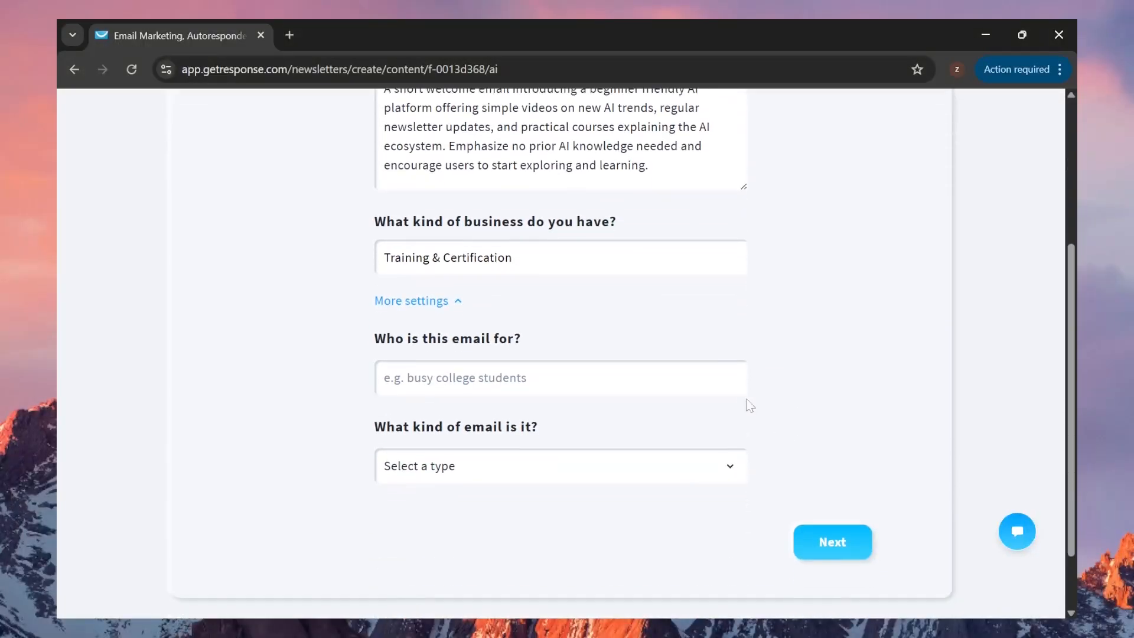
pyautogui.scroll(1, 572, 357)
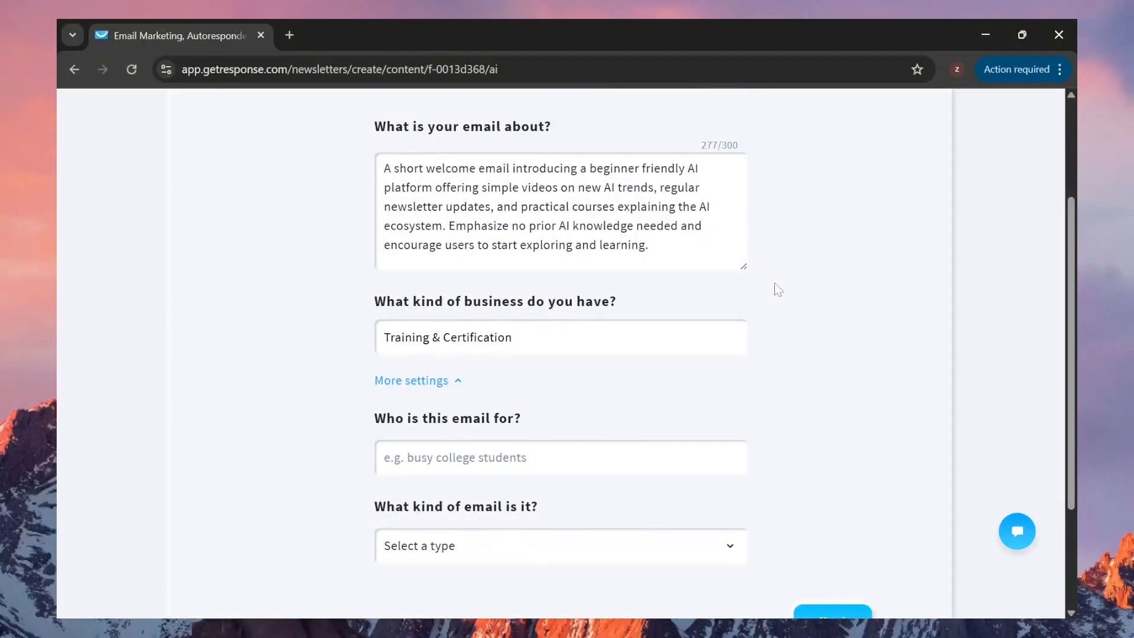
pyautogui.click(632, 455)
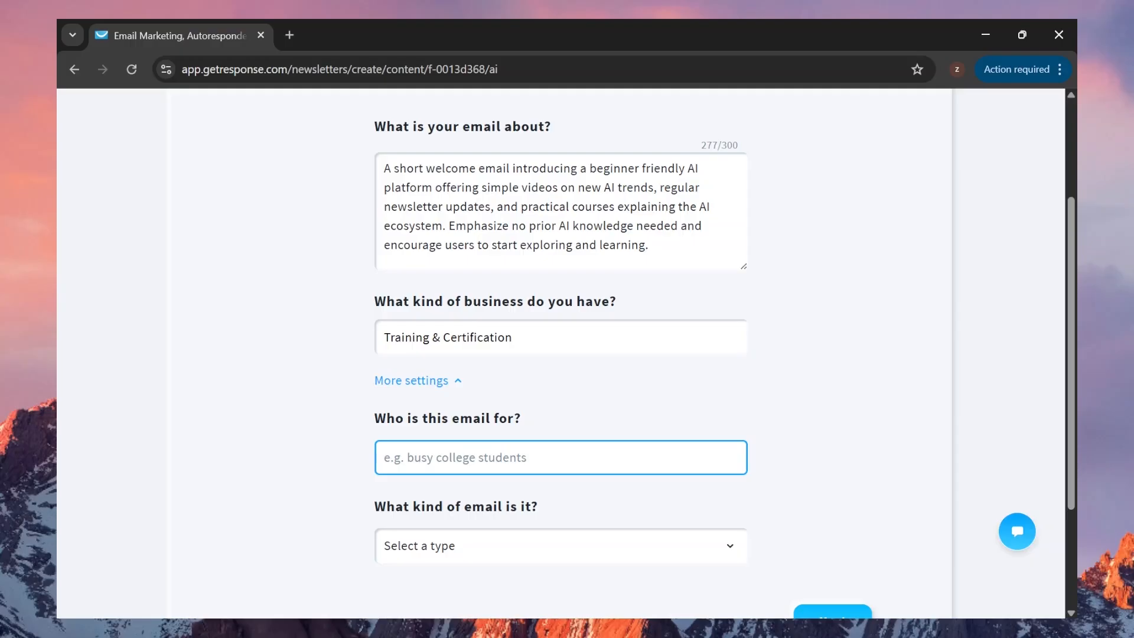
pyautogui.write('college ')
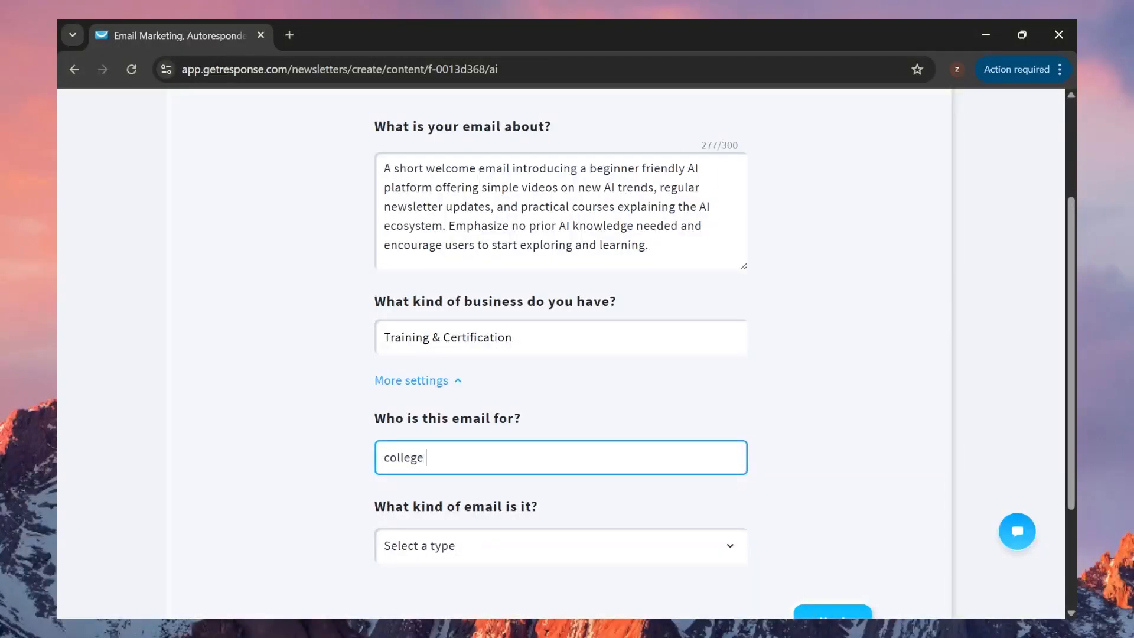
pyautogui.write('students or anyw')
pyautogui.press('BackSpace')
pyautogui.write('one interested in AI')
pyautogui.scroll(-1, 757, 514)
pyautogui.click(542, 471)
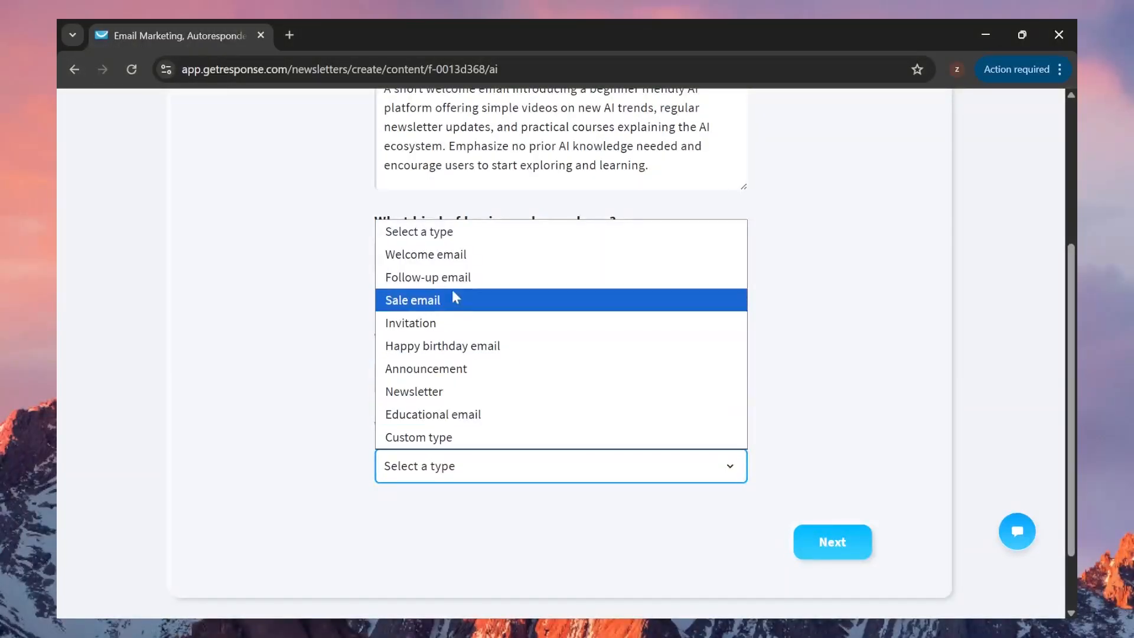
pyautogui.click(455, 255)
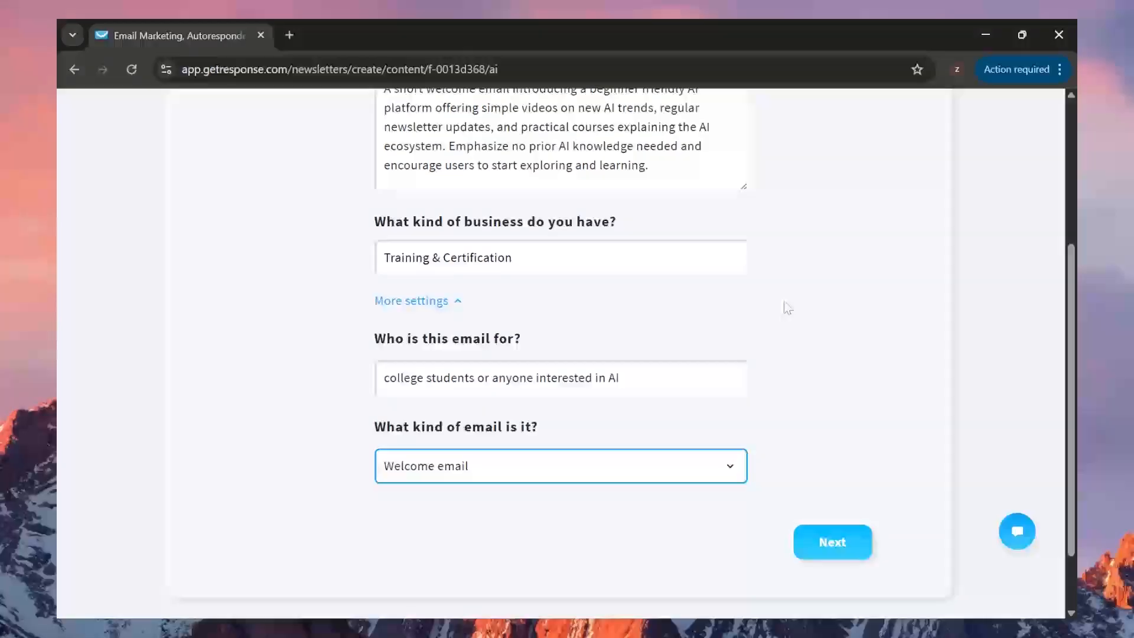
# Submit the email topic details and set the email's tone to Friendly
pyautogui.scroll(4, 785, 307)
pyautogui.scroll(-5, 784, 304)
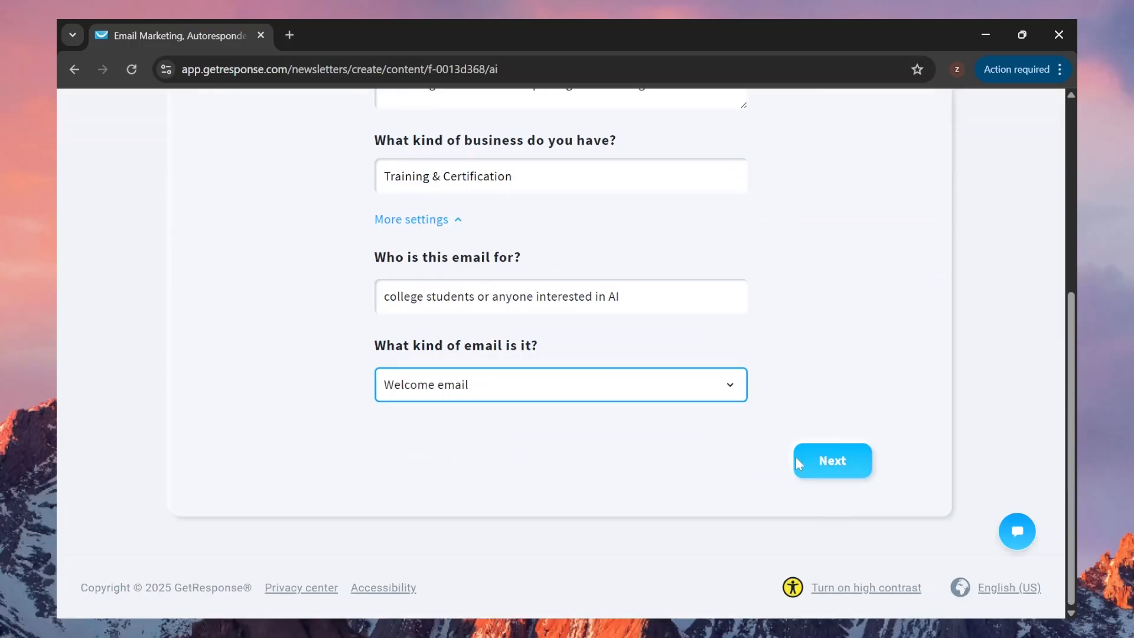
pyautogui.click(832, 461)
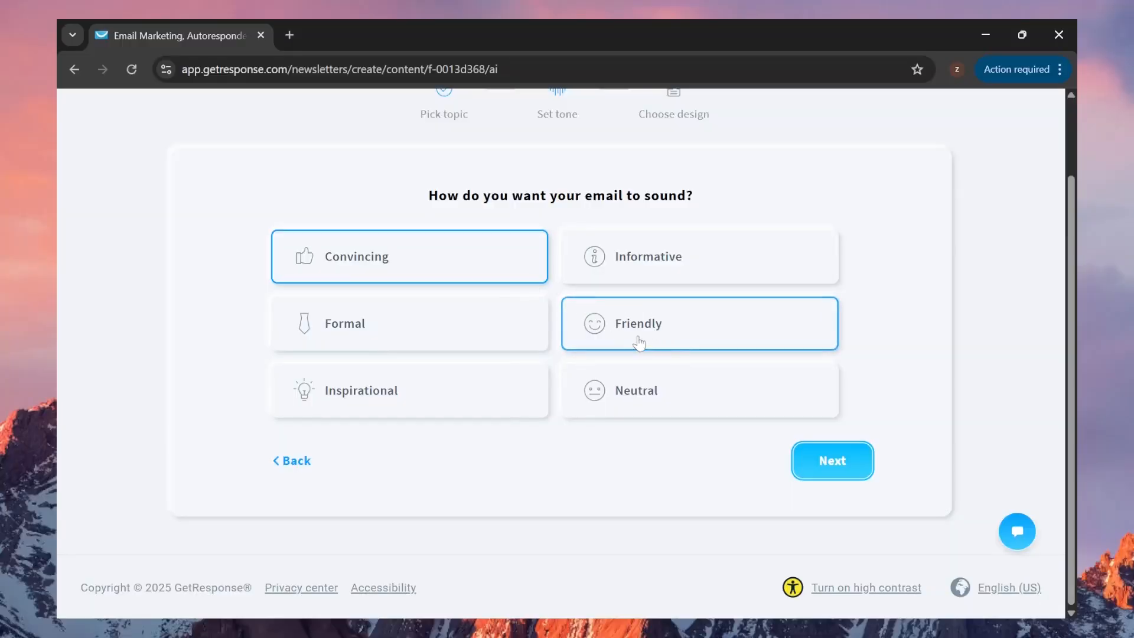
pyautogui.click(612, 335)
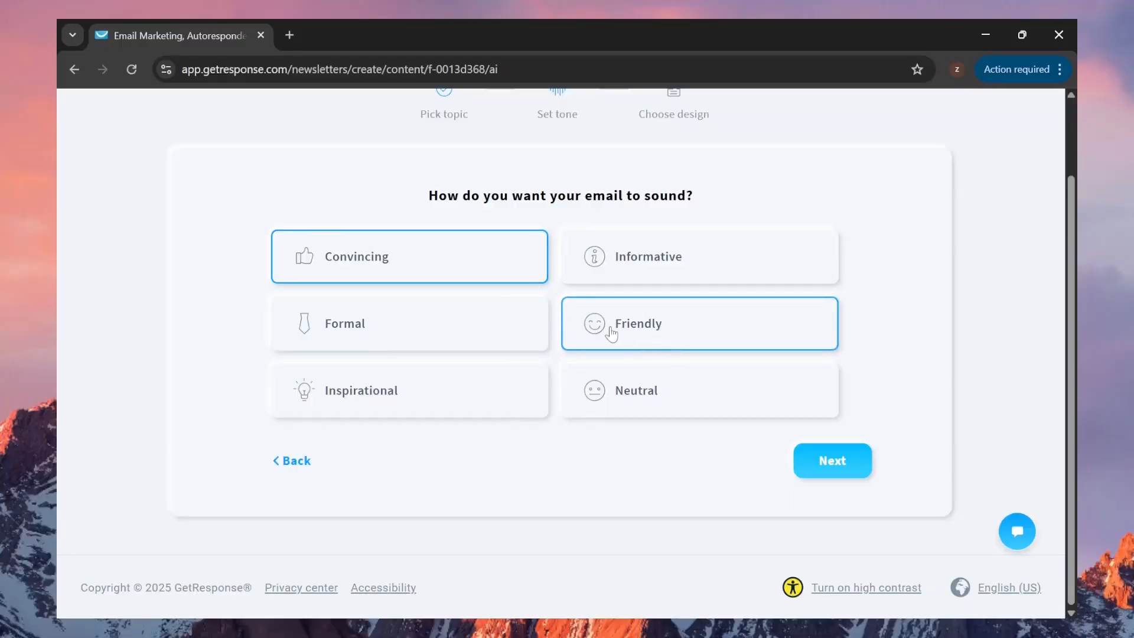
pyautogui.click(841, 467)
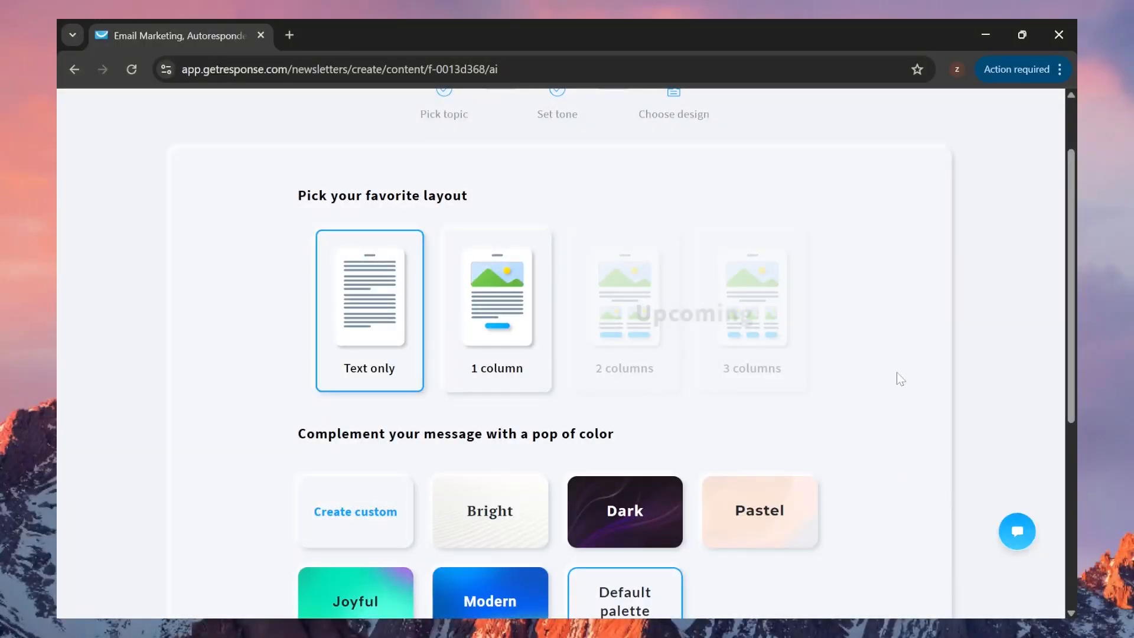
# Choose the 1 column layout with the Pastel color palette and generate the email
pyautogui.click(514, 331)
pyautogui.scroll(-3, 510, 402)
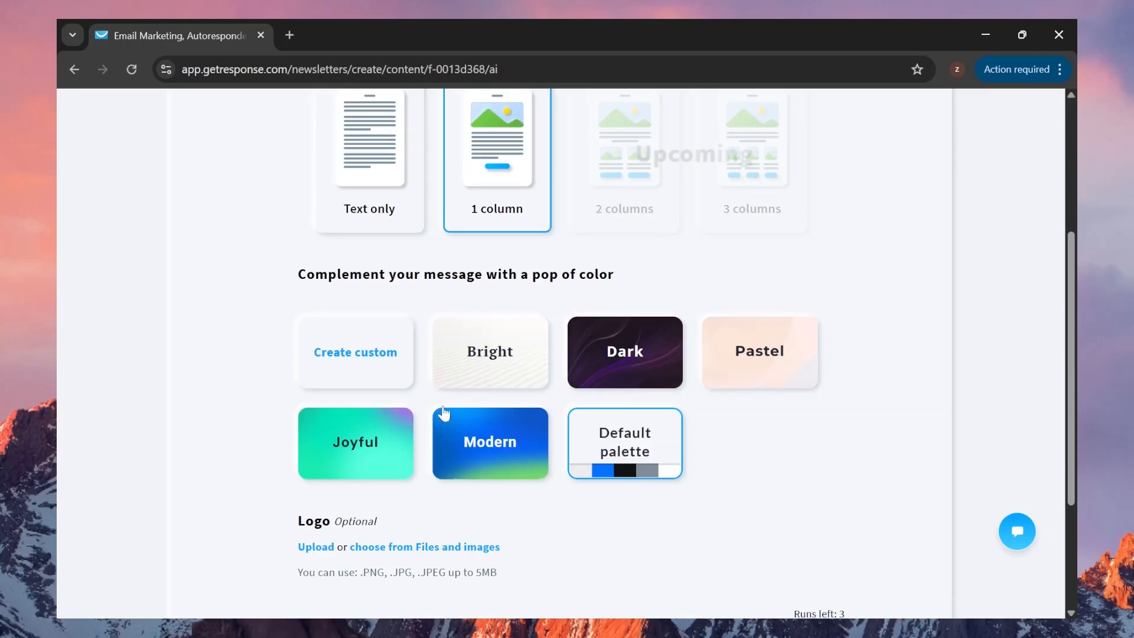
pyautogui.click(761, 349)
pyautogui.scroll(-3, 728, 440)
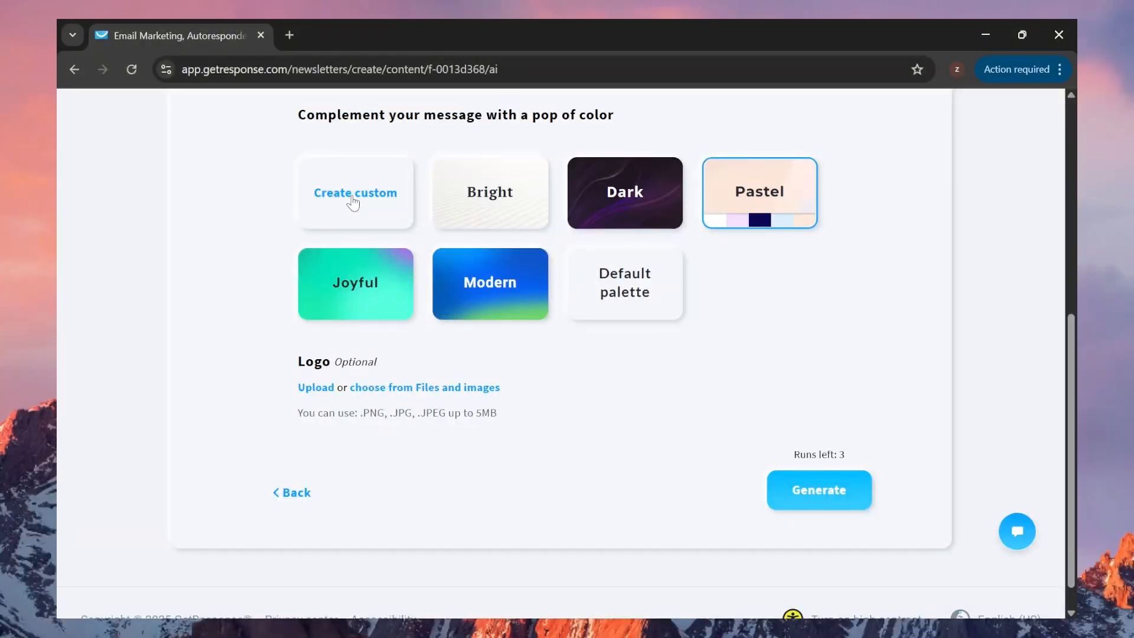
pyautogui.click(353, 203)
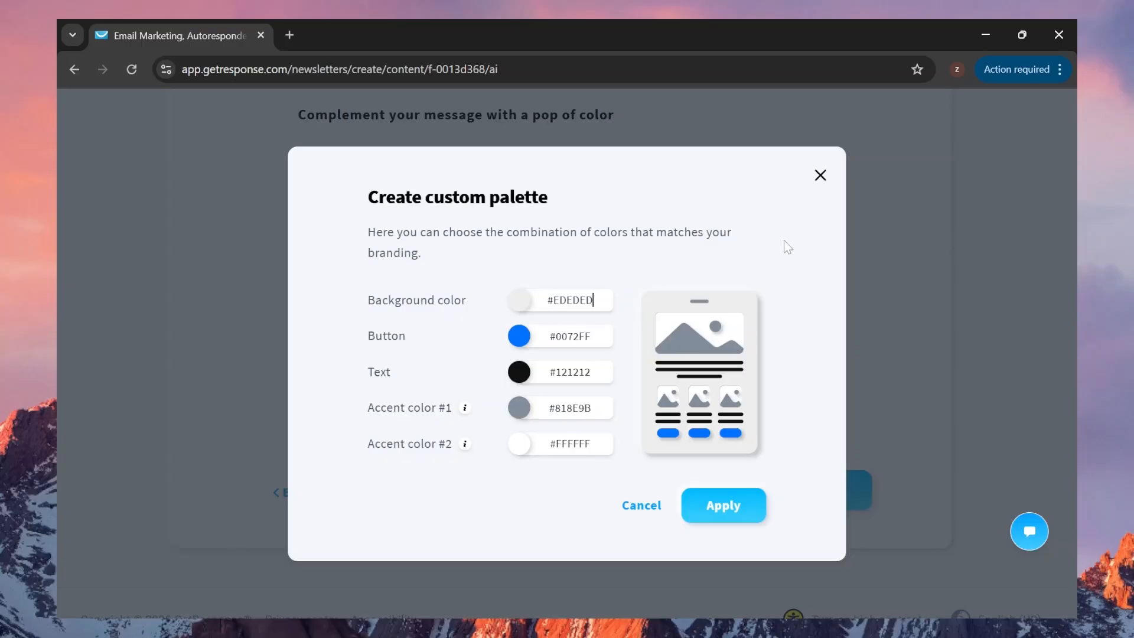
pyautogui.click(820, 175)
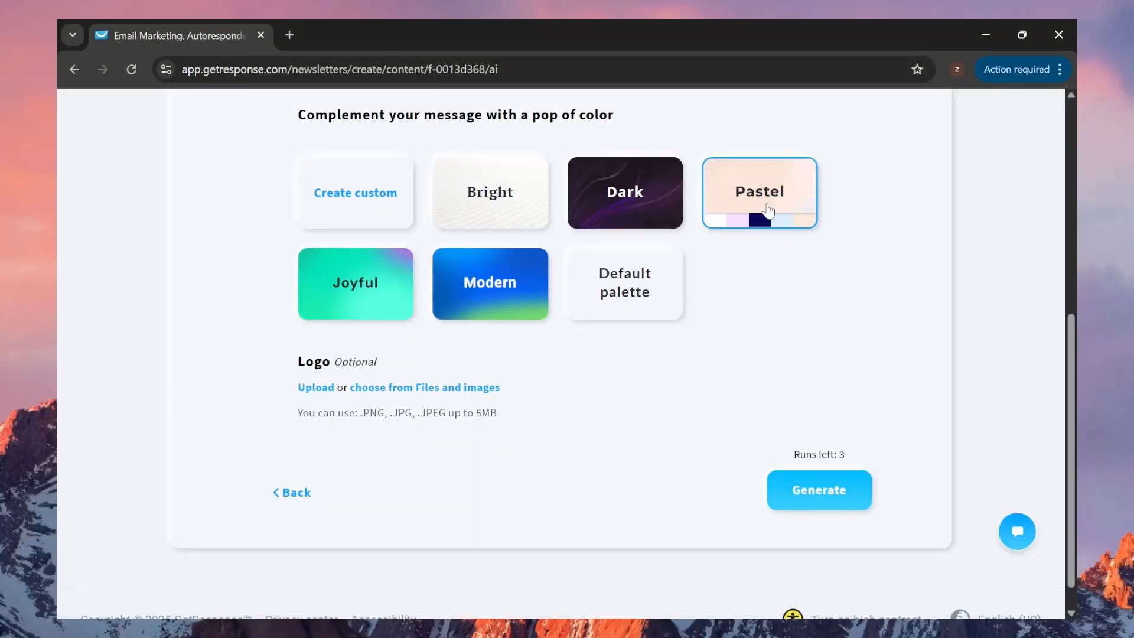
pyautogui.click(846, 499)
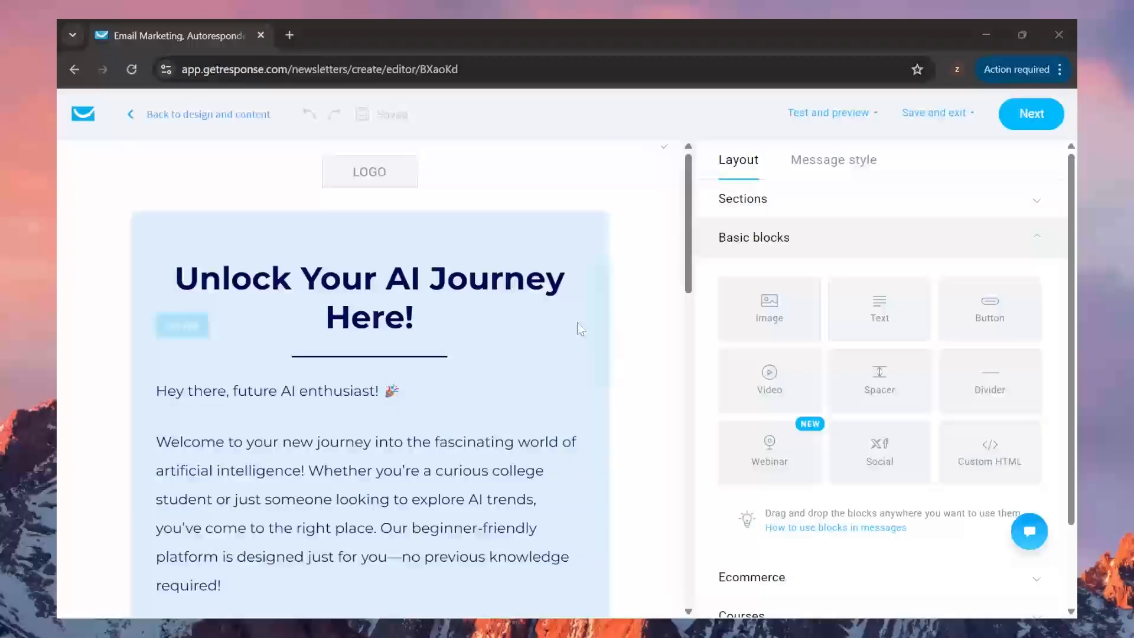
# Read through the generated welcome email from the heading to the footer, including its image and call-to-action button
pyautogui.scroll(-1, 585, 413)
pyautogui.scroll(-12, 583, 423)
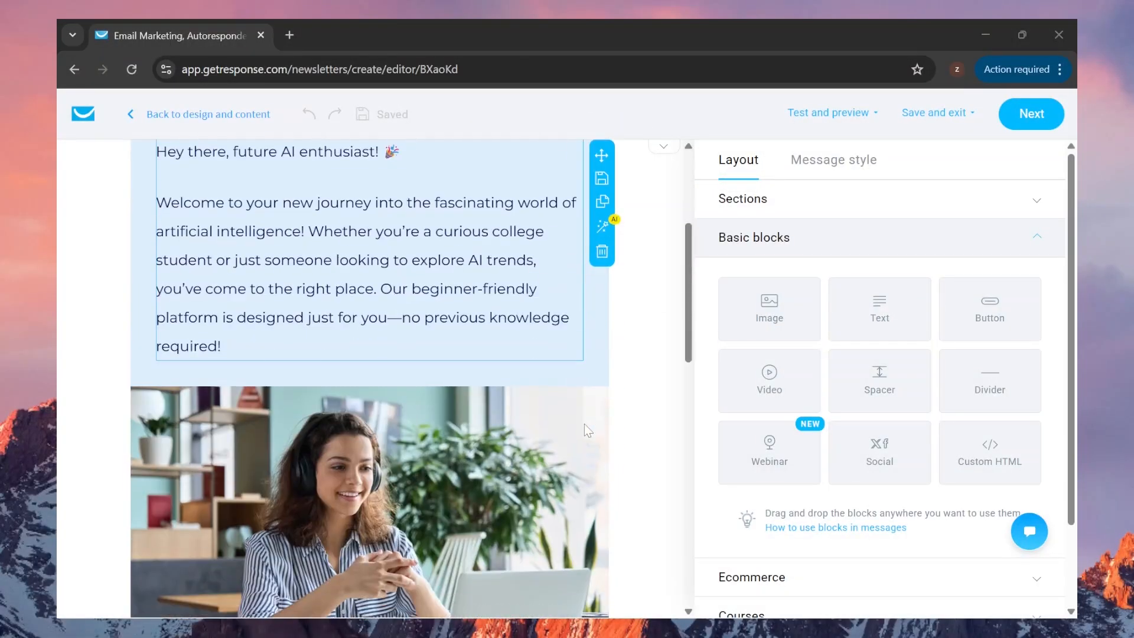
pyautogui.scroll(-2, 584, 424)
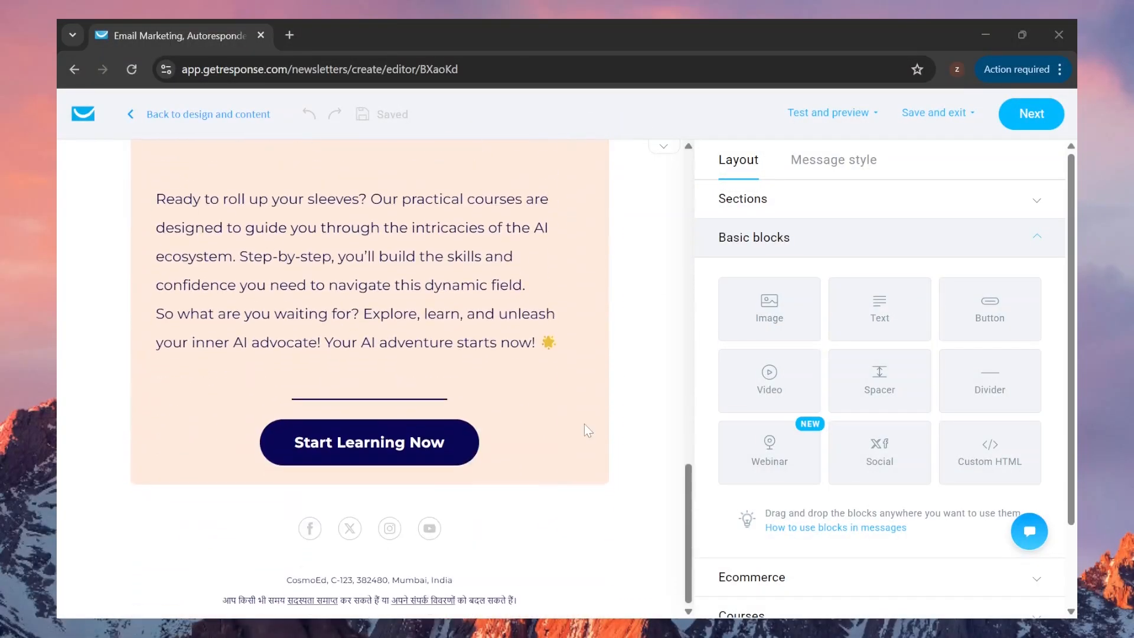
pyautogui.scroll(10, 584, 423)
pyautogui.scroll(6, 584, 424)
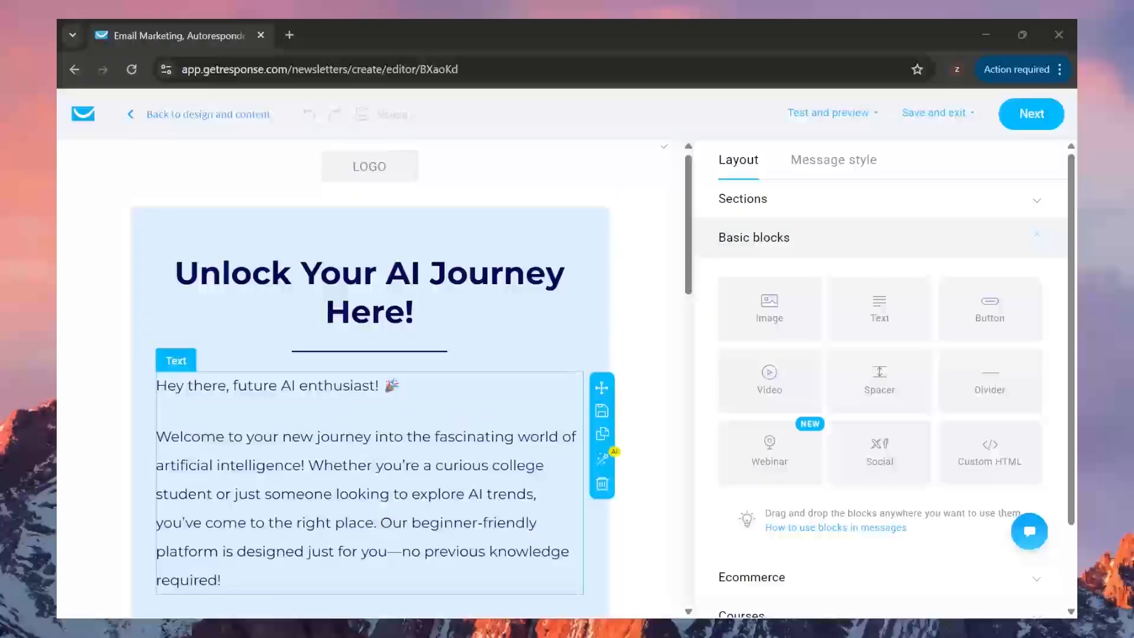
pyautogui.scroll(-10, 584, 424)
pyautogui.scroll(-5, 584, 424)
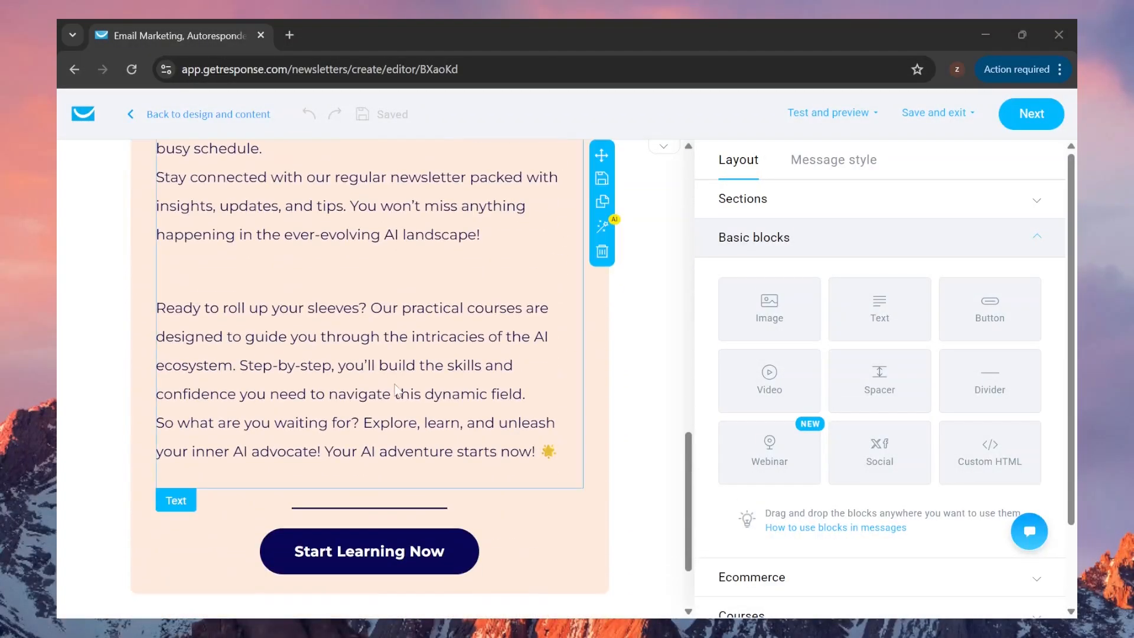
pyautogui.scroll(7, 395, 389)
pyautogui.scroll(7, 396, 390)
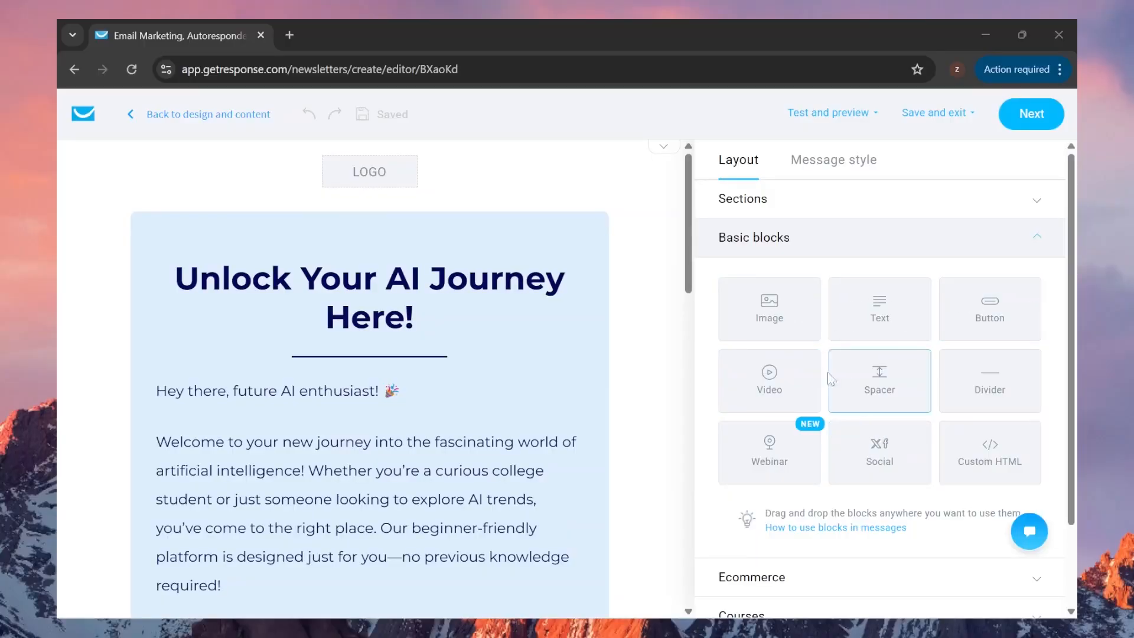
# Look through the available content blocks, including the ecommerce blocks and the column section layouts
pyautogui.scroll(-2, 734, 416)
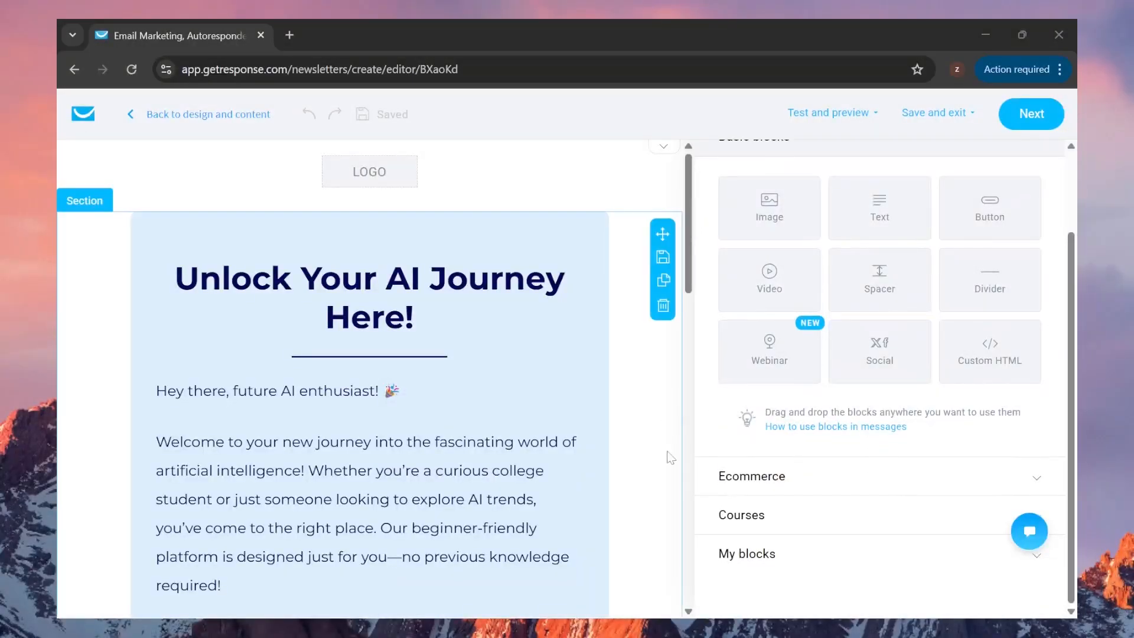
pyautogui.click(768, 475)
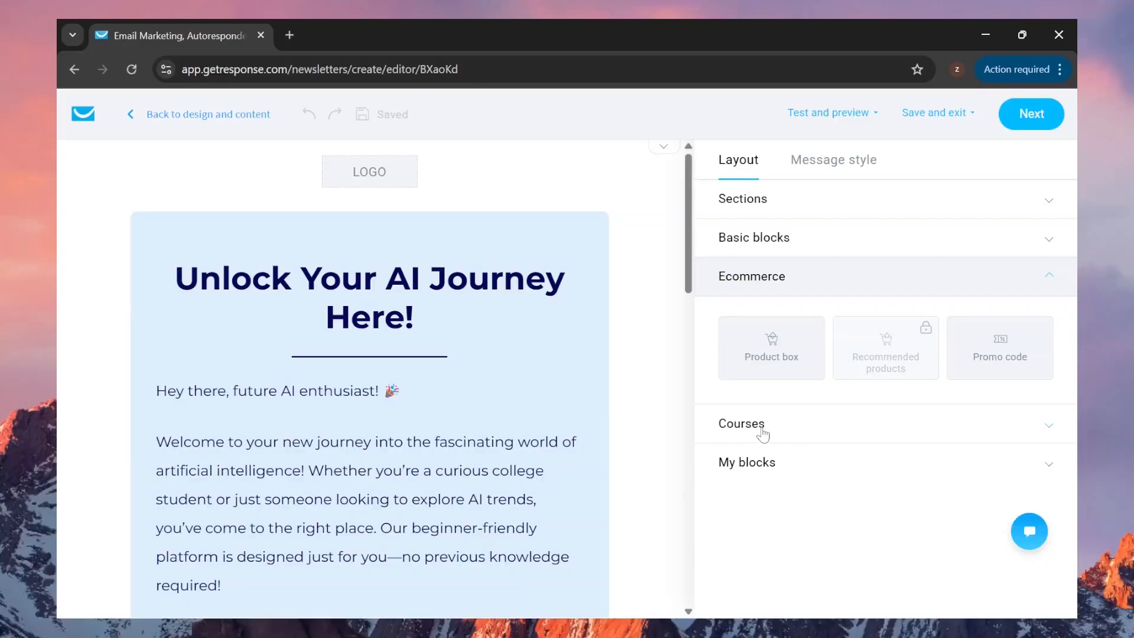
pyautogui.click(802, 206)
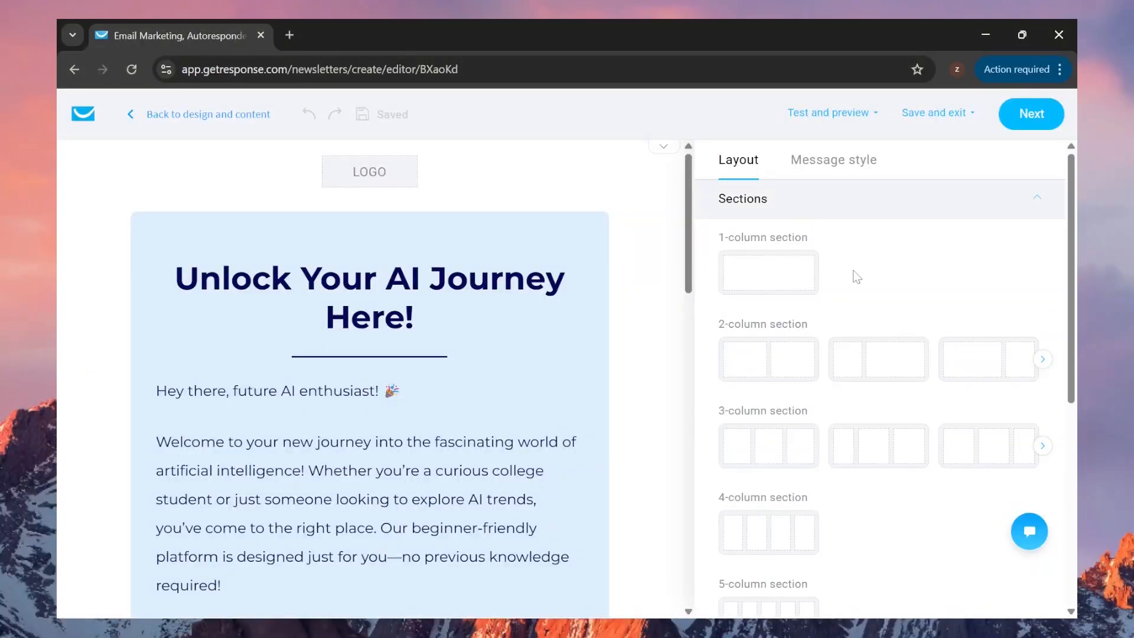
pyautogui.scroll(-5, 851, 290)
pyautogui.scroll(5, 845, 298)
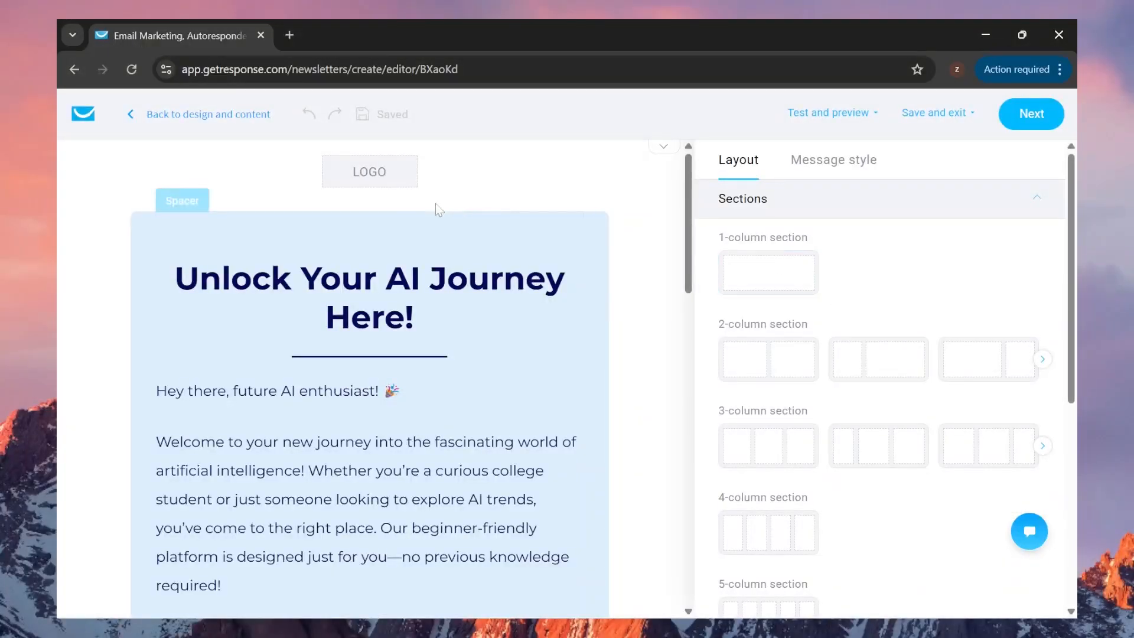
# Add the rocket image from My files as the logo in the email header
pyautogui.click(375, 192)
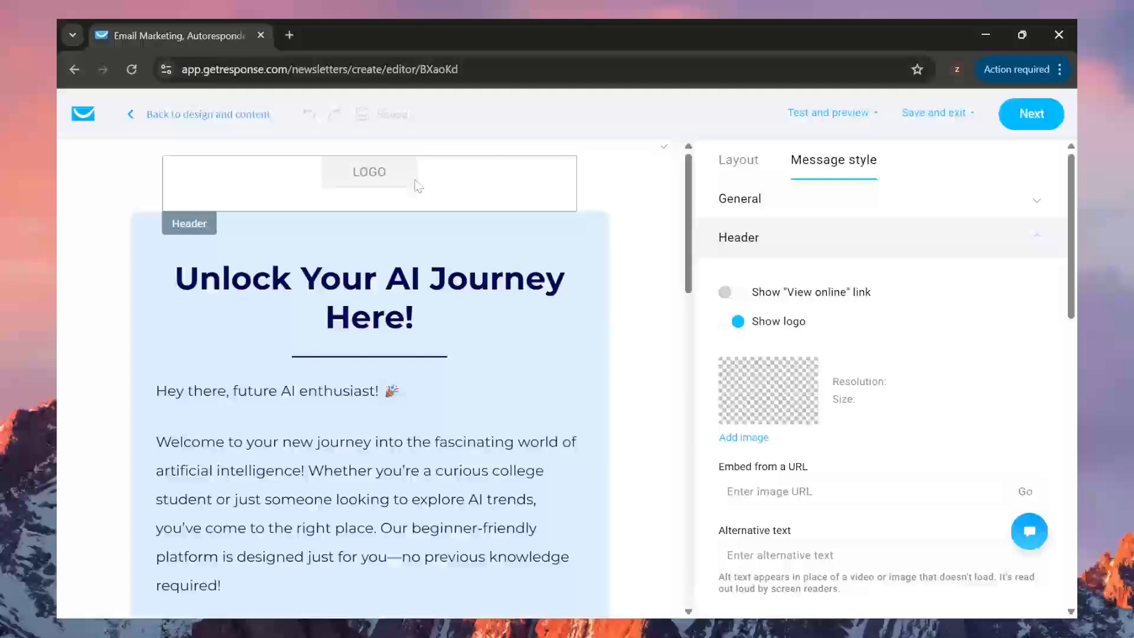
pyautogui.click(744, 437)
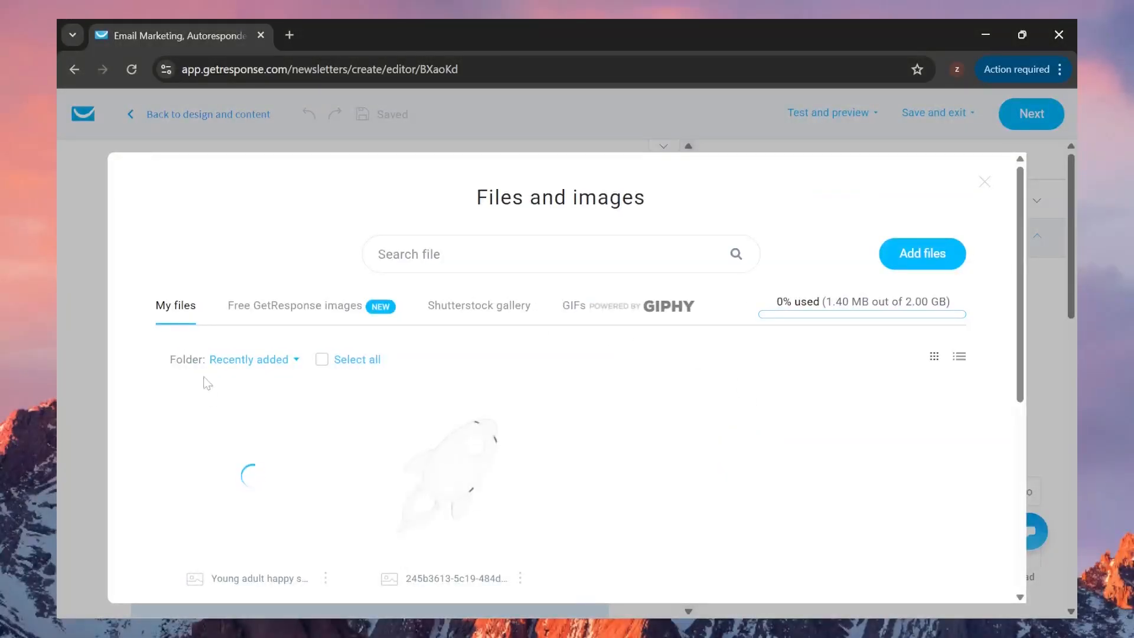
pyautogui.moveTo(429, 466)
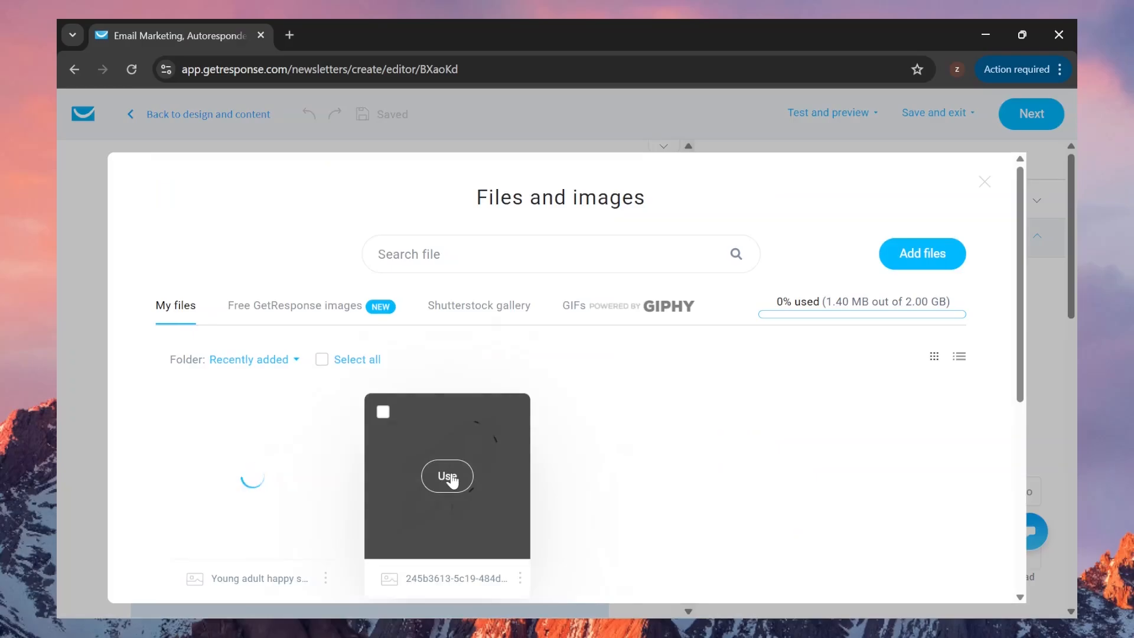
pyautogui.click(446, 477)
pyautogui.scroll(-10, 735, 330)
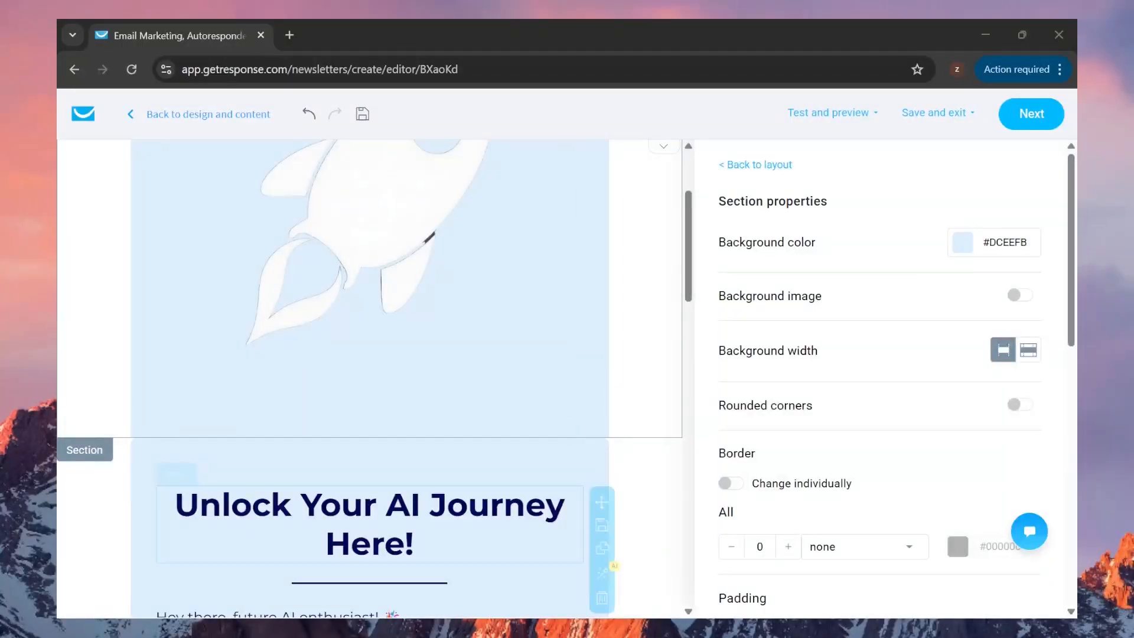
# Resize the header's rocket logo to 50 by 50
pyautogui.scroll(3, 589, 400)
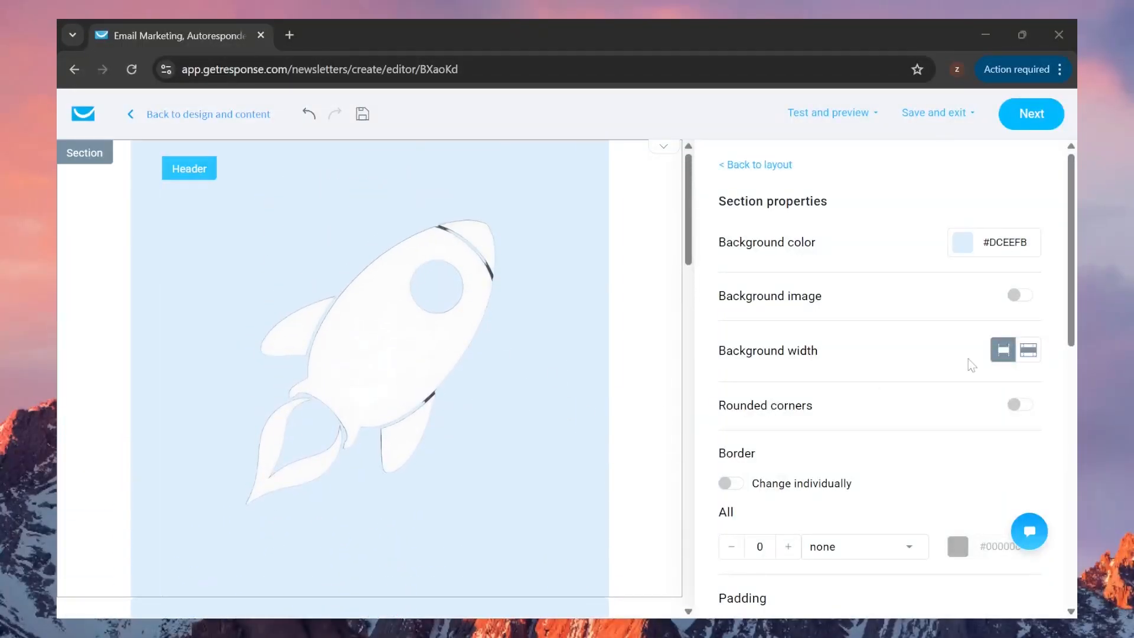
pyautogui.scroll(-5, 866, 375)
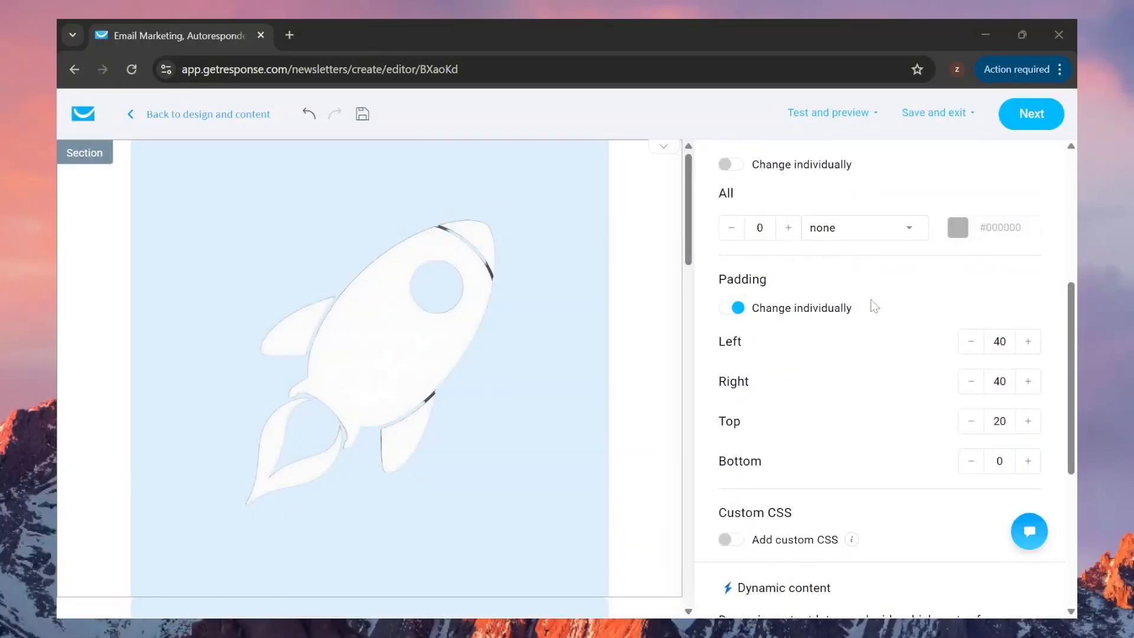
pyautogui.click(430, 342)
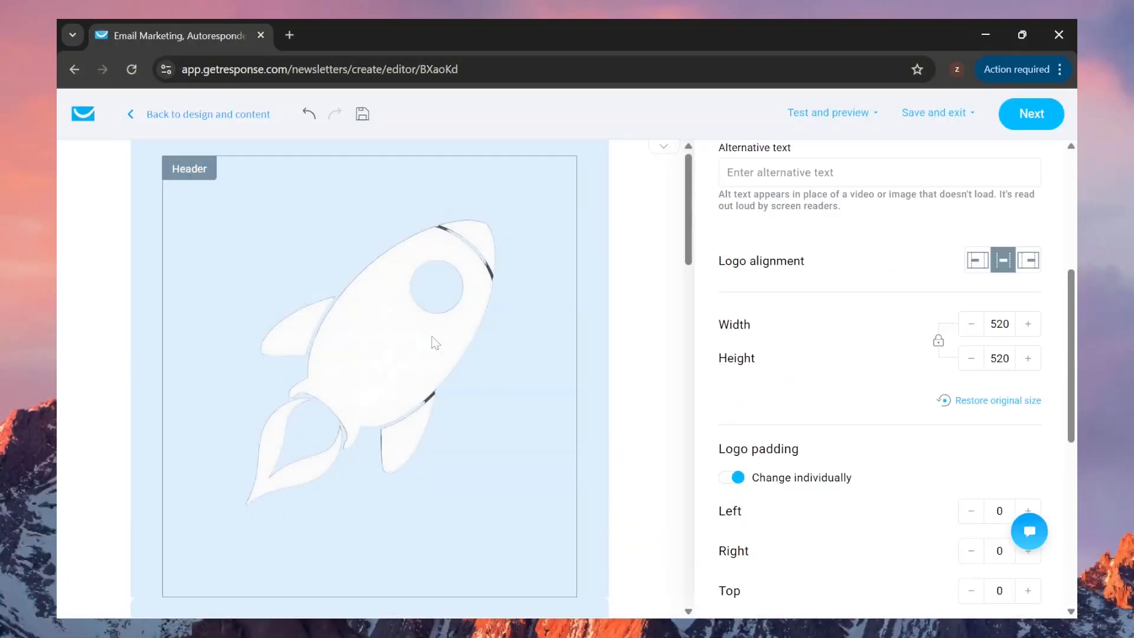
pyautogui.scroll(1, 925, 351)
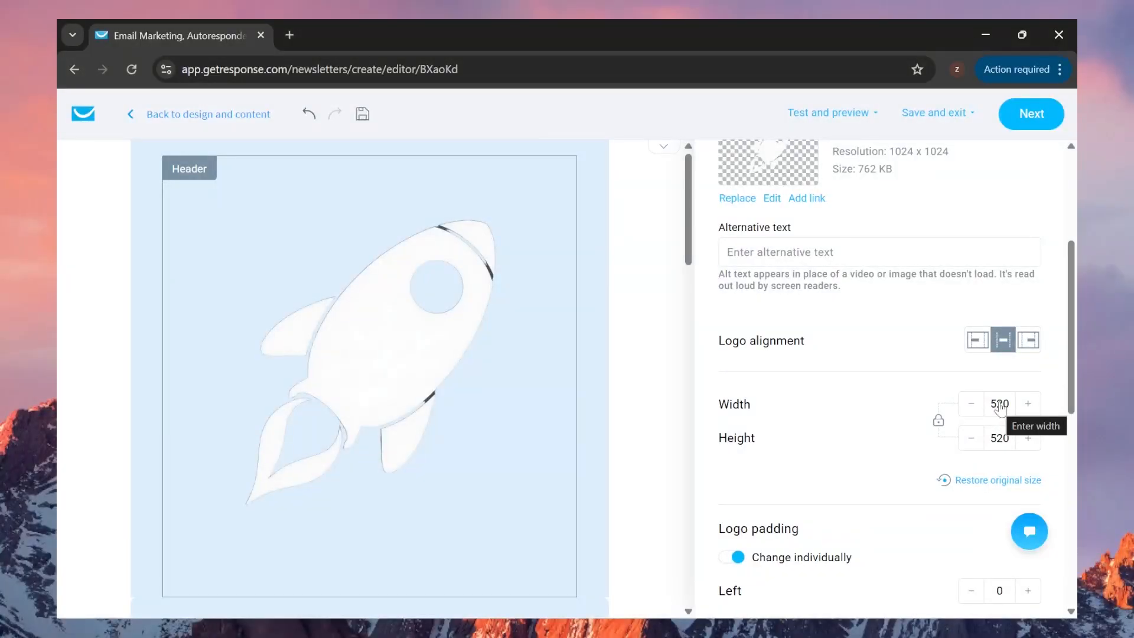
pyautogui.click(1003, 409)
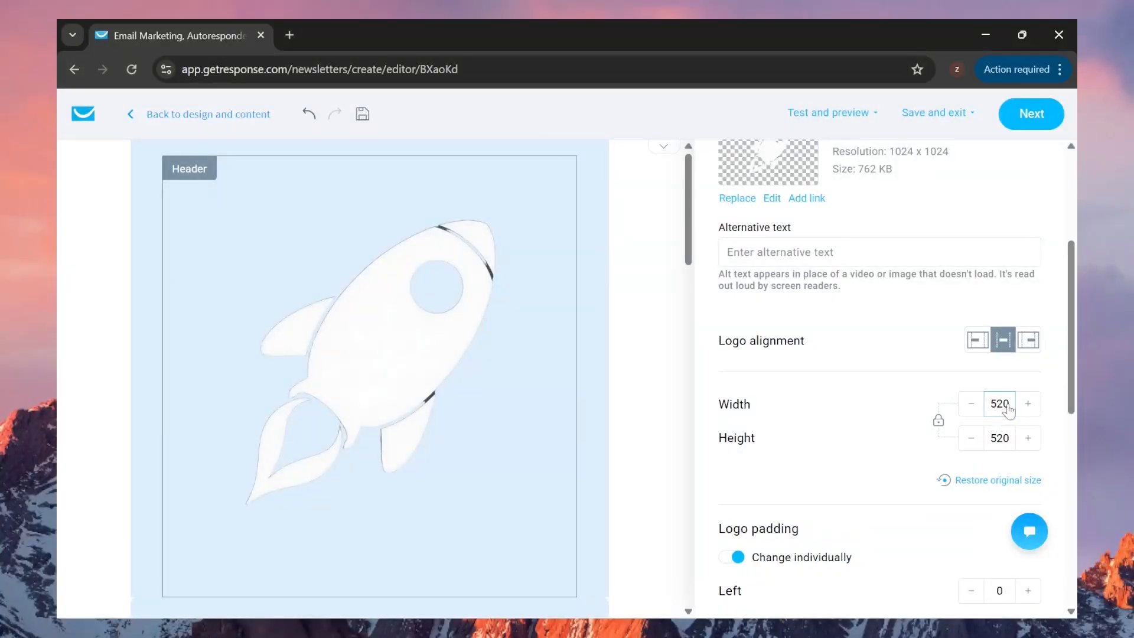
pyautogui.press('BackSpace')
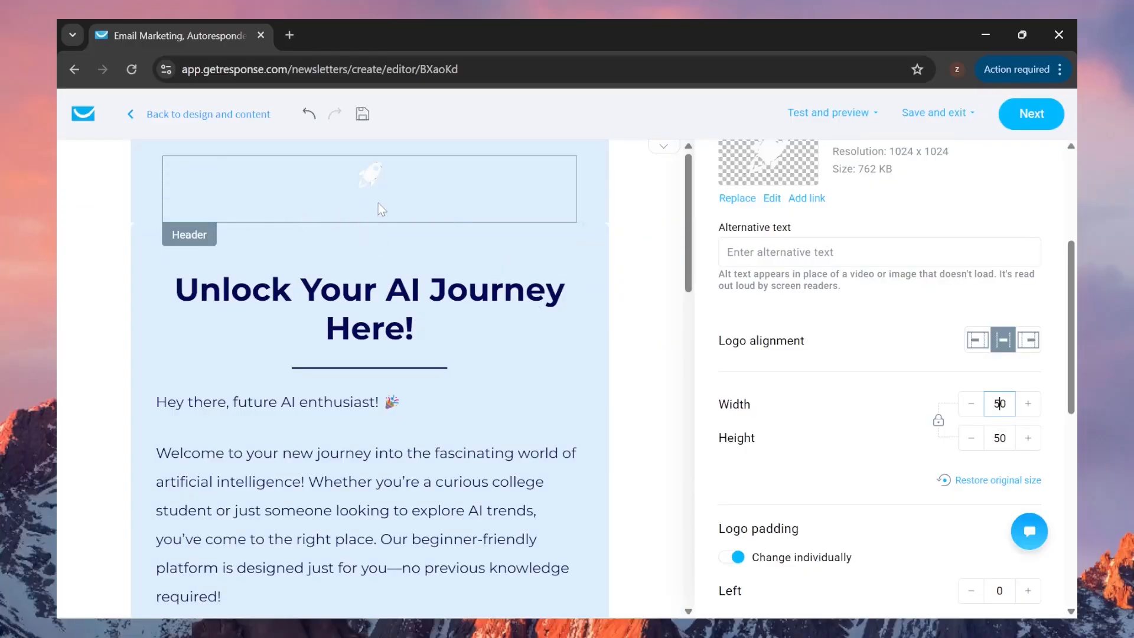
# Turn off individual logo padding and give the header section a black background
pyautogui.scroll(-4, 863, 502)
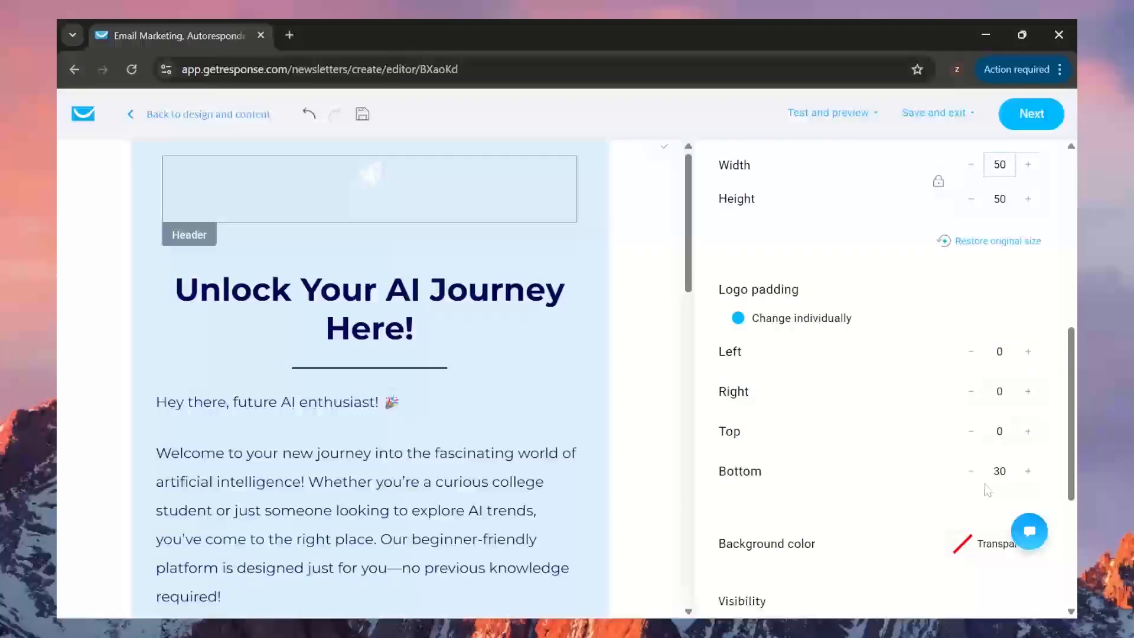
pyautogui.click(735, 318)
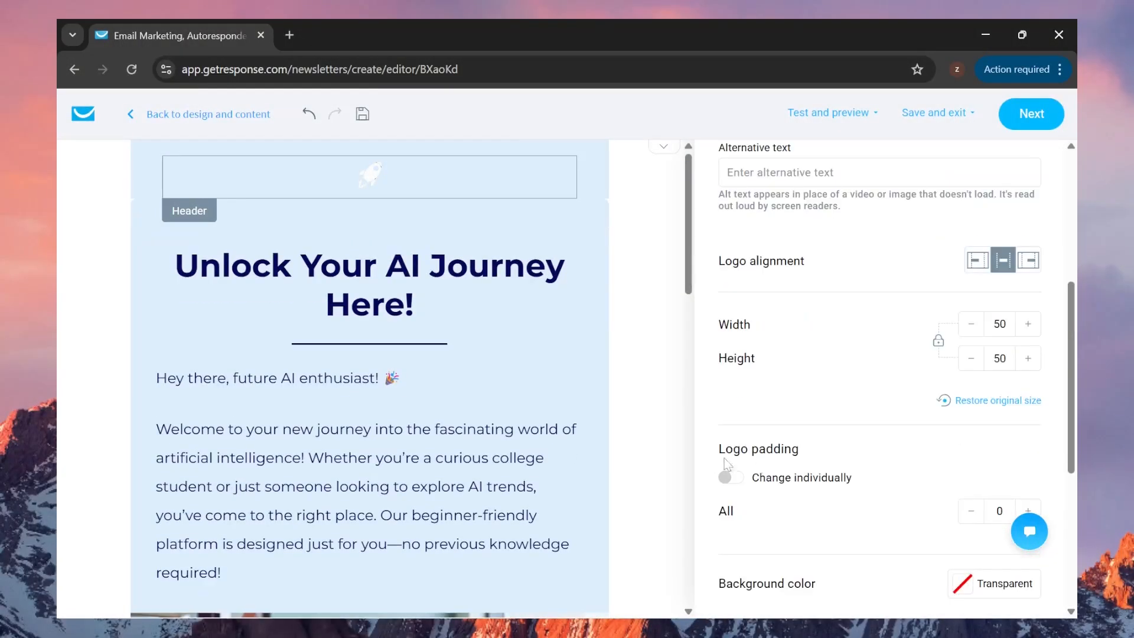
pyautogui.click(377, 198)
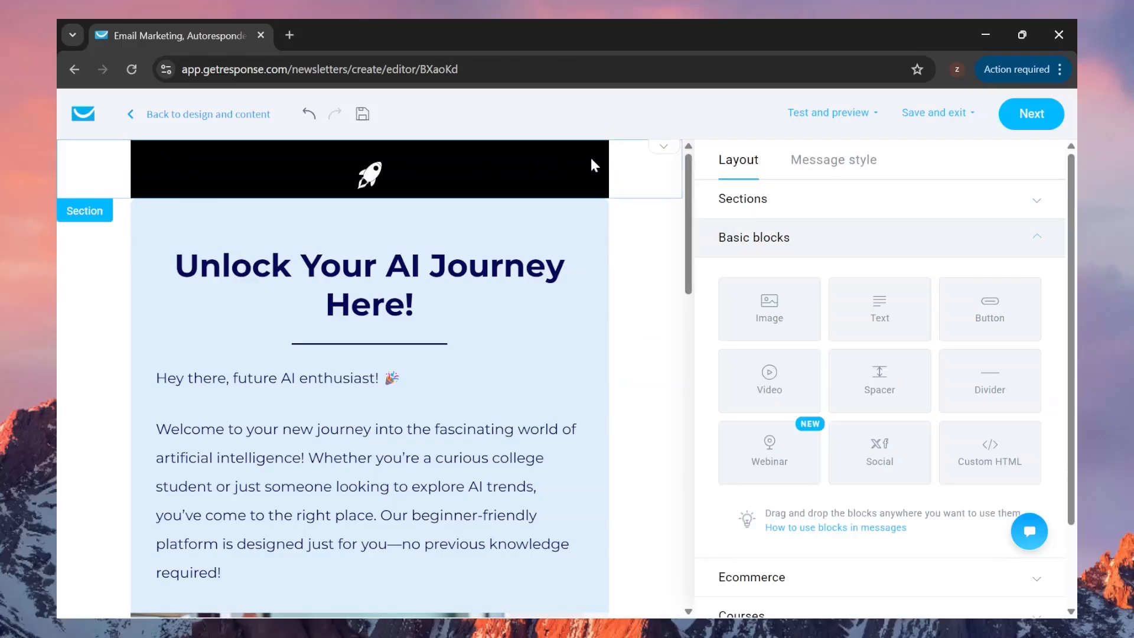
# Review the whole email design and send a test message to the account's own email address
pyautogui.scroll(-15, 632, 275)
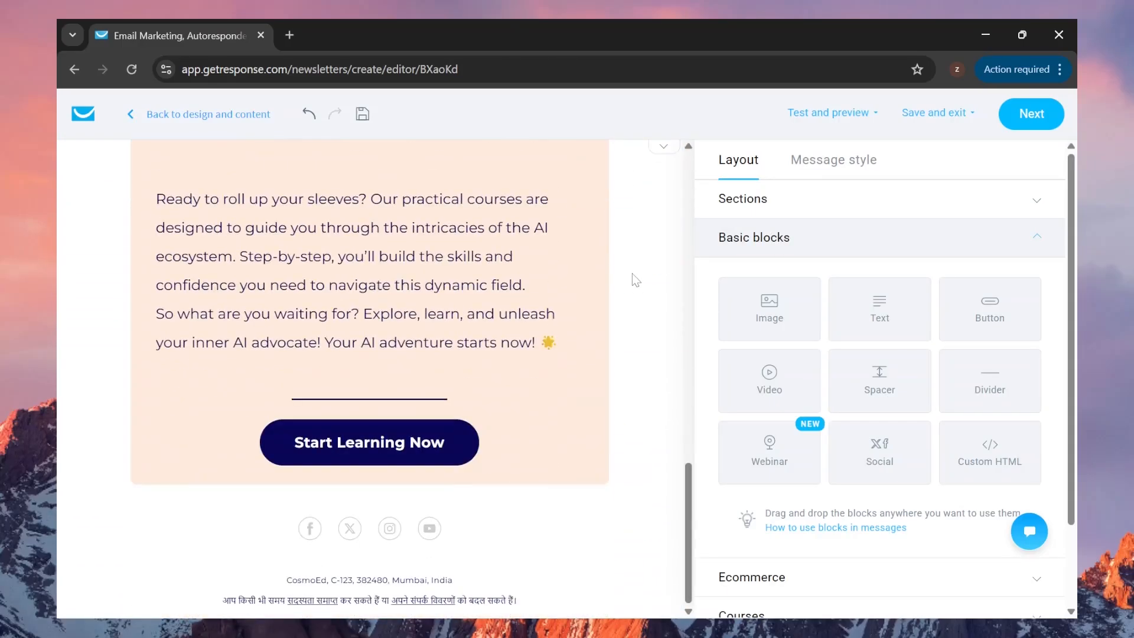
pyautogui.scroll(15, 632, 274)
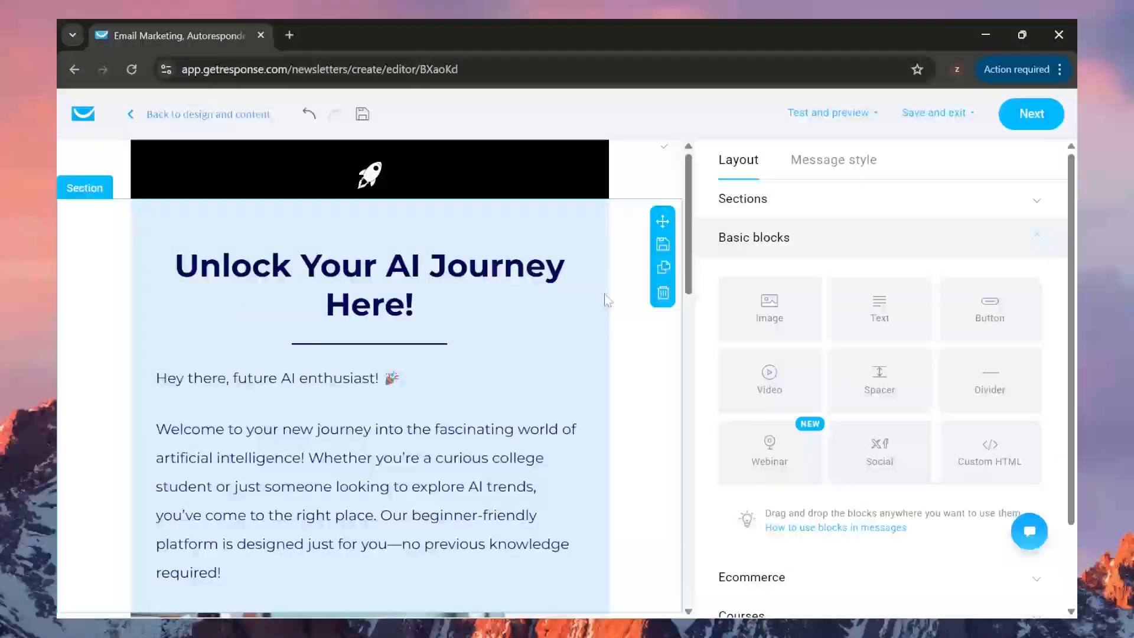
pyautogui.click(837, 115)
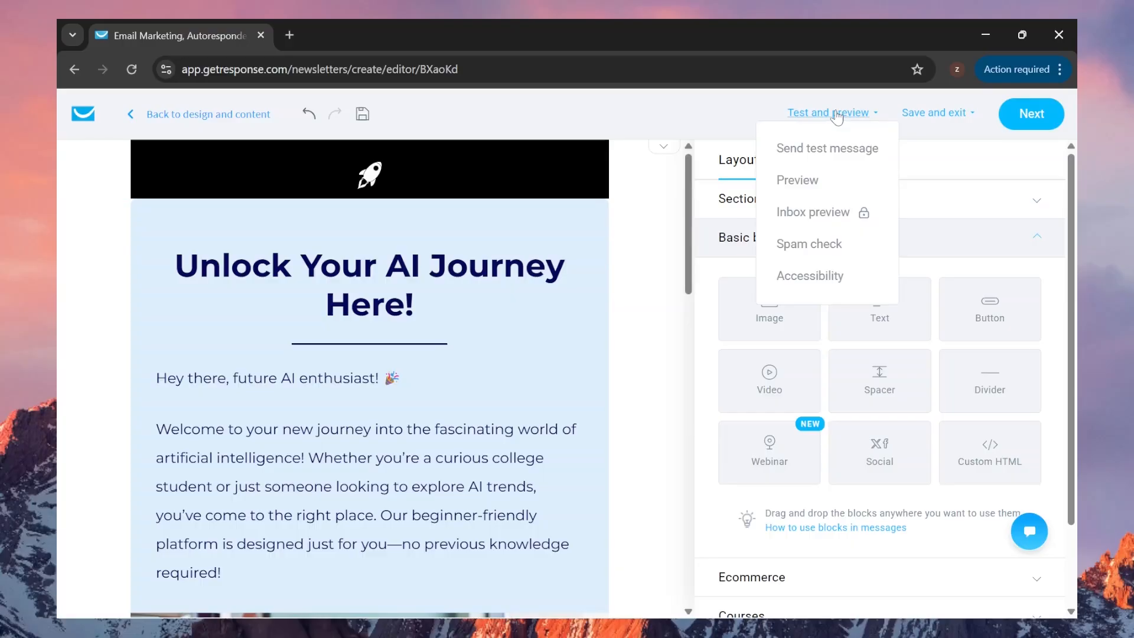
pyautogui.click(829, 150)
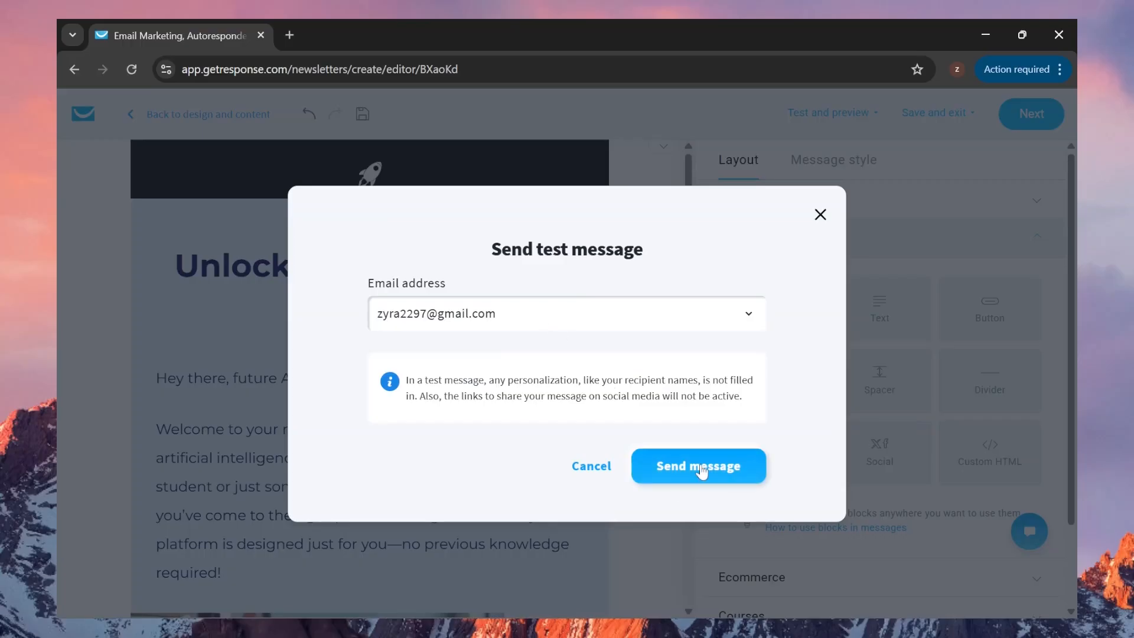
pyautogui.click(735, 470)
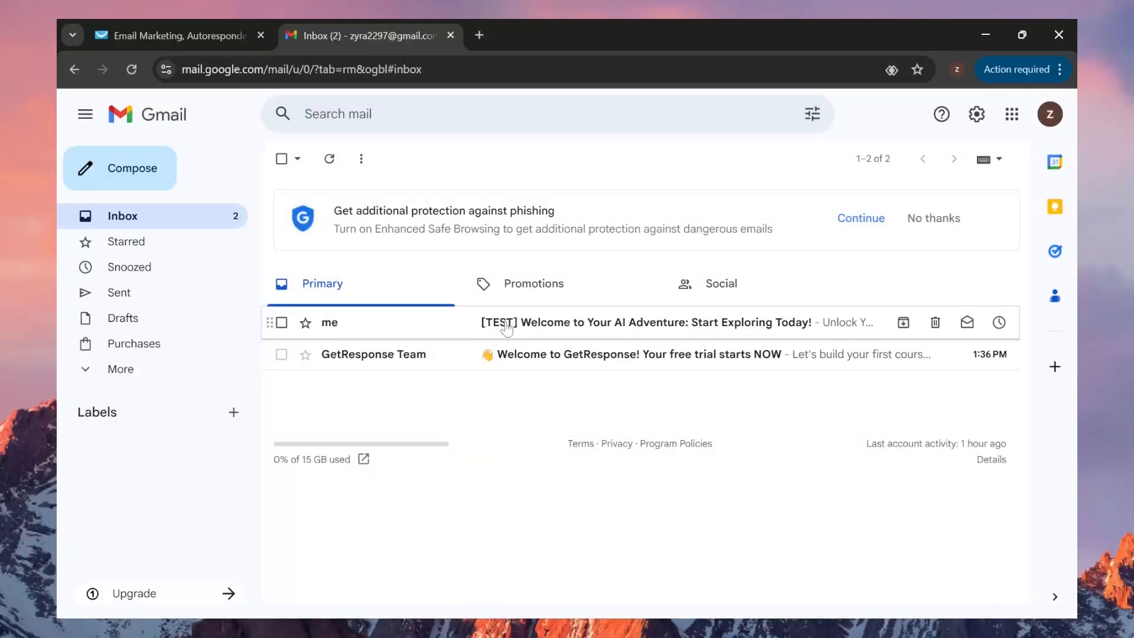
# In Gmail, open the test email "Welcome to Your AI Adventure: Start Exploring Today!", check it from header to footer, and return to GetResponse
pyautogui.click(507, 327)
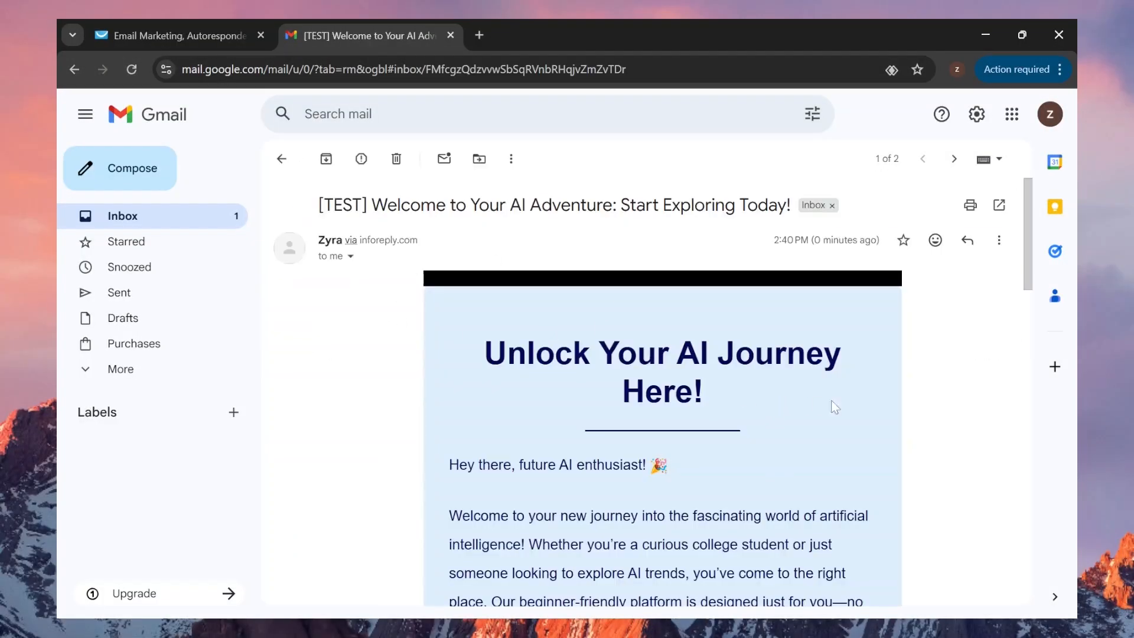
pyautogui.scroll(-5, 895, 420)
pyautogui.scroll(-8, 898, 425)
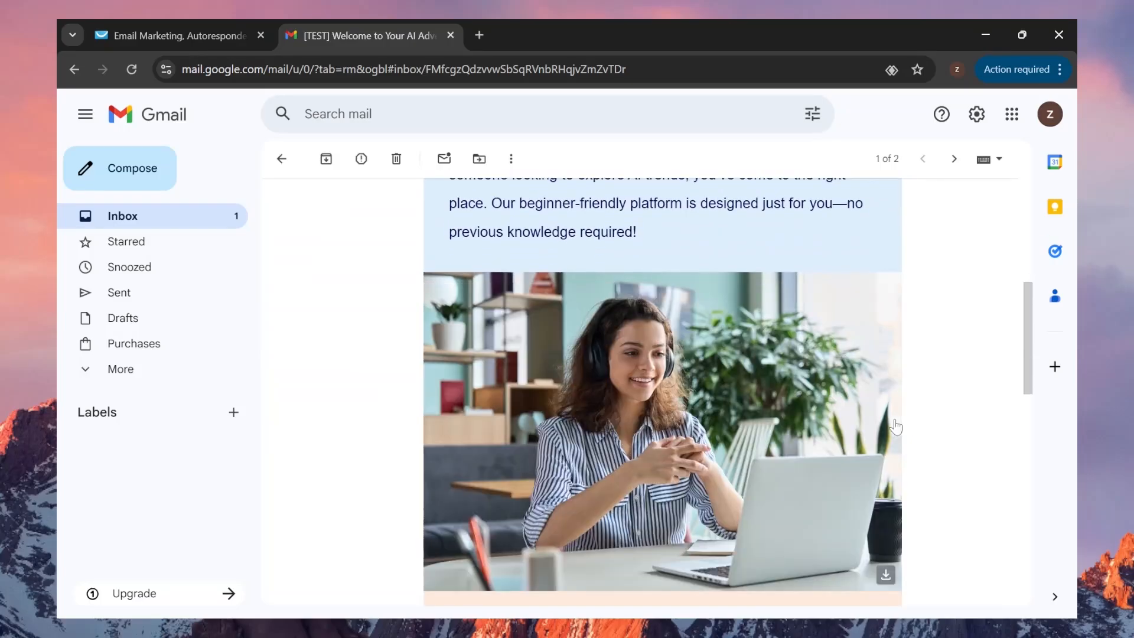
pyautogui.scroll(-8, 910, 374)
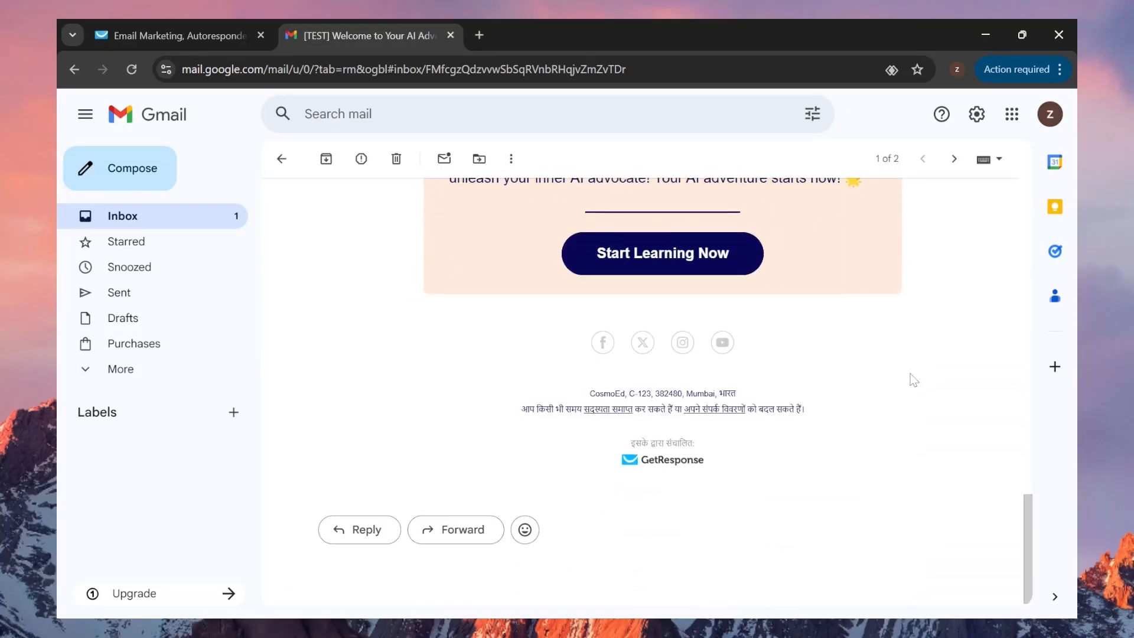
pyautogui.scroll(16, 895, 347)
pyautogui.scroll(7, 896, 348)
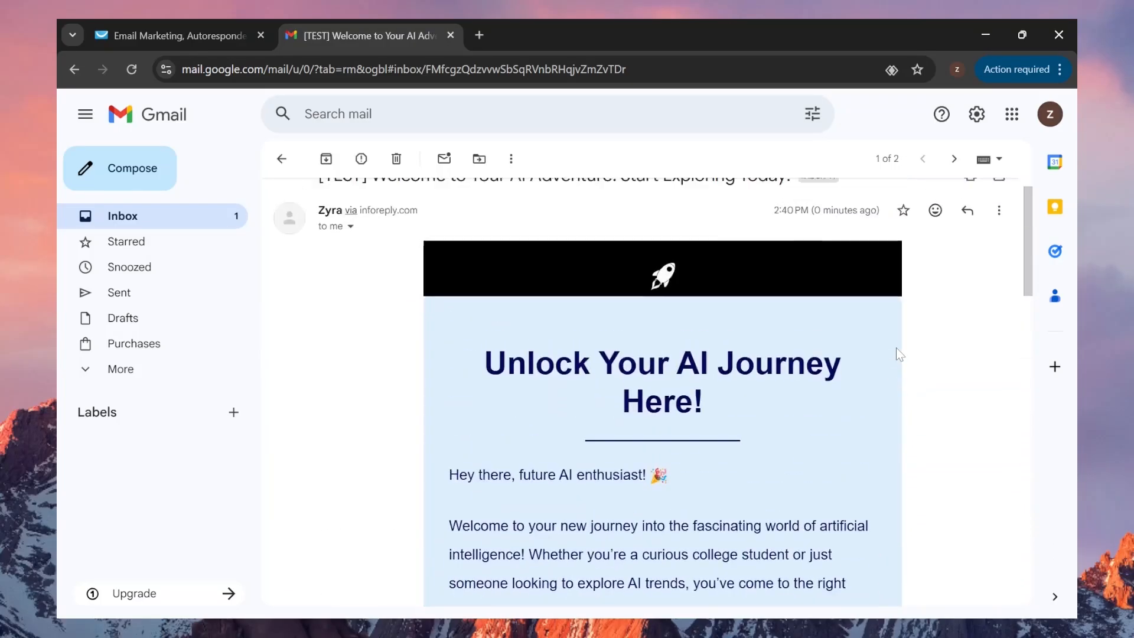
pyautogui.hotkey('ctrl', 'w')
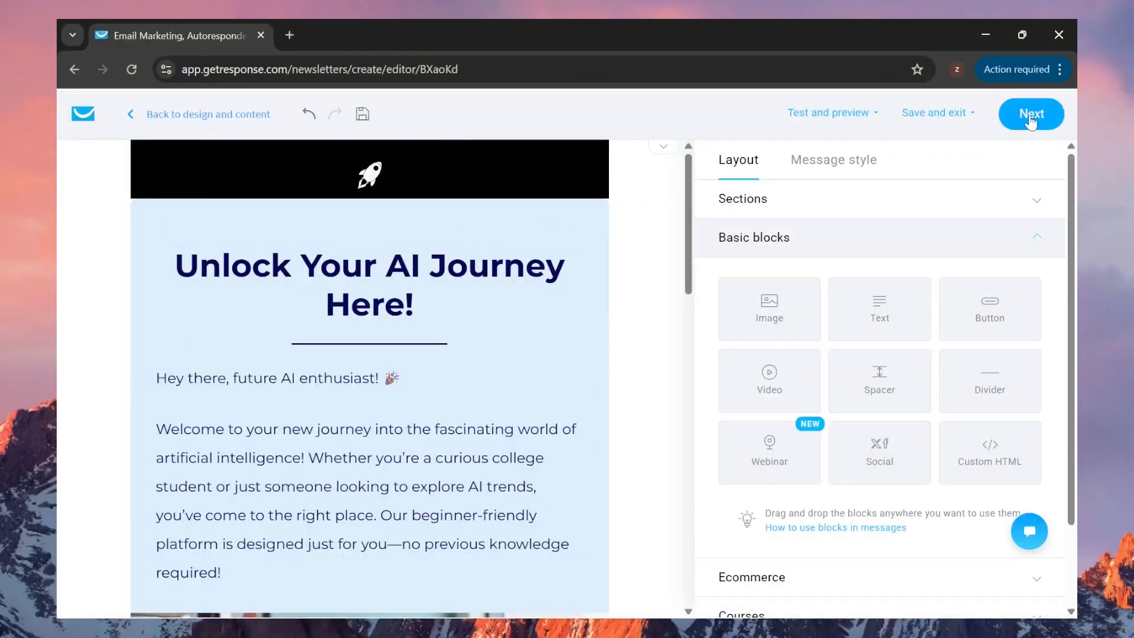
# Proceed from the email editor to the newsletter settings and name the message "Welcome Email"
pyautogui.click(1014, 123)
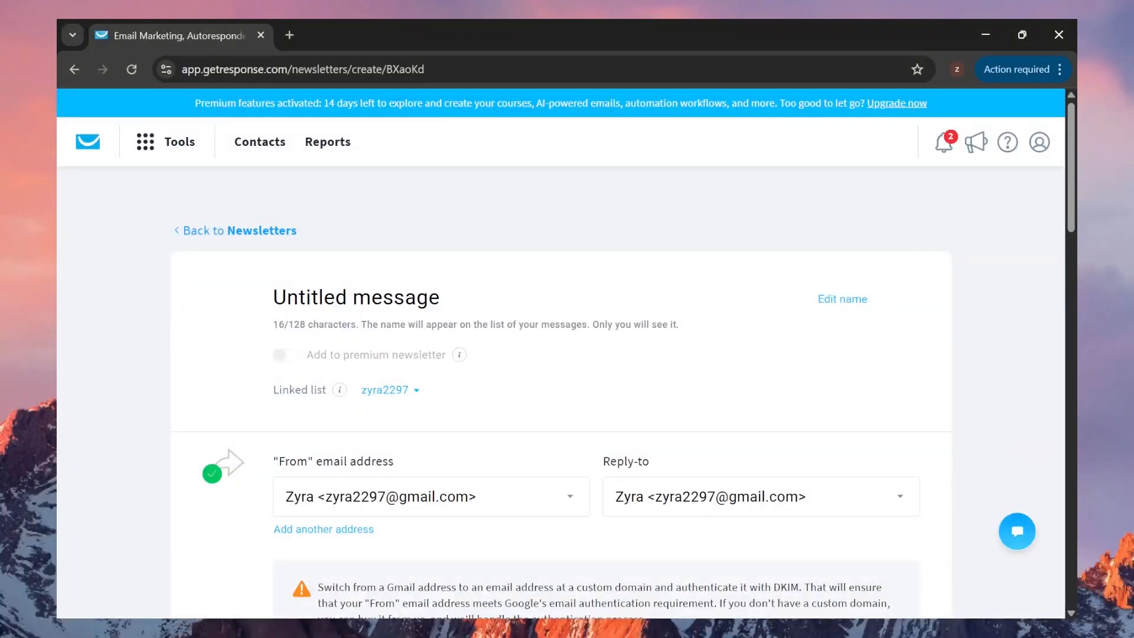
pyautogui.hotkey('ctrl', 'shift', 'Left')
pyautogui.hotkey('ctrl', 'shift', 'Left')
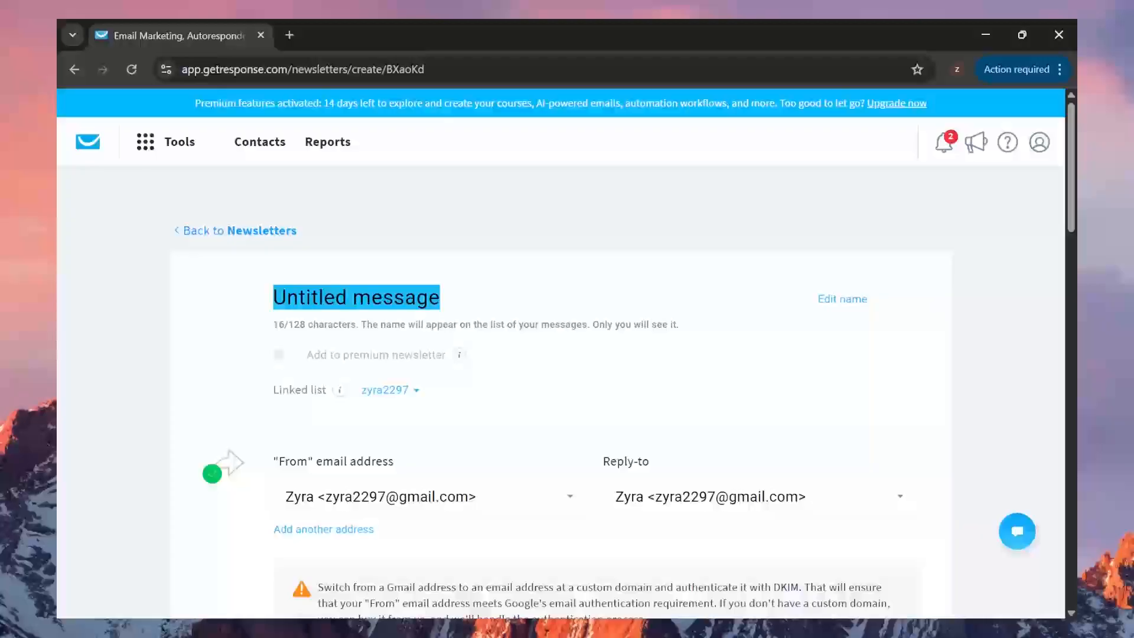
pyautogui.write('Wel')
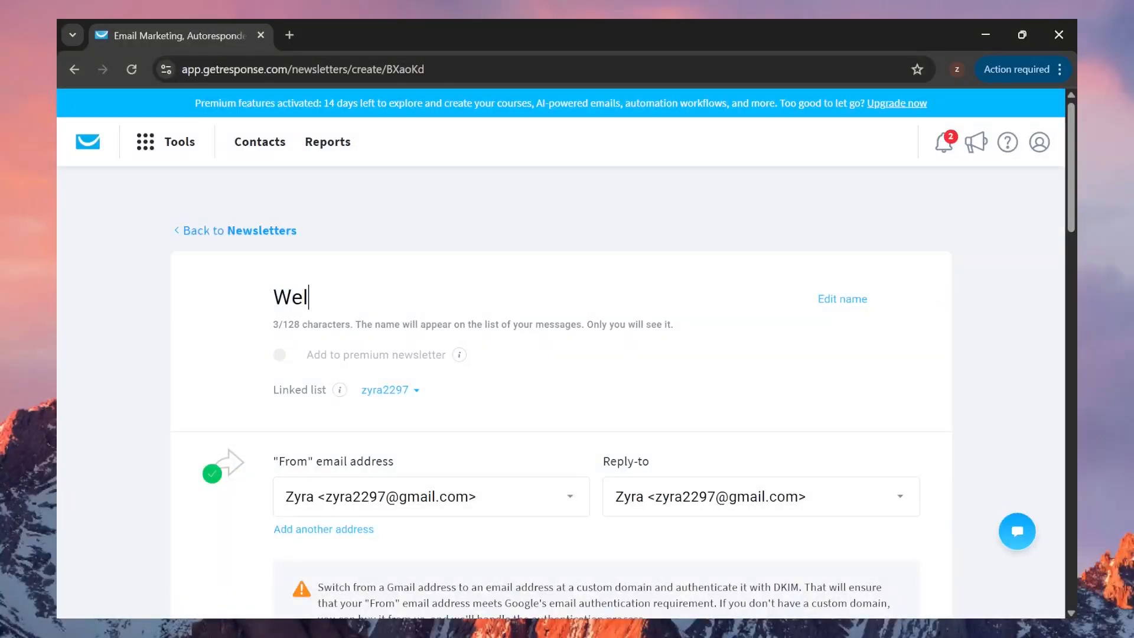
pyautogui.write('come Email')
# Personalize the subject line by inserting the [[firstname]] contact field after "Welcome to Your AI Adventure"
pyautogui.scroll(-3, 248, 478)
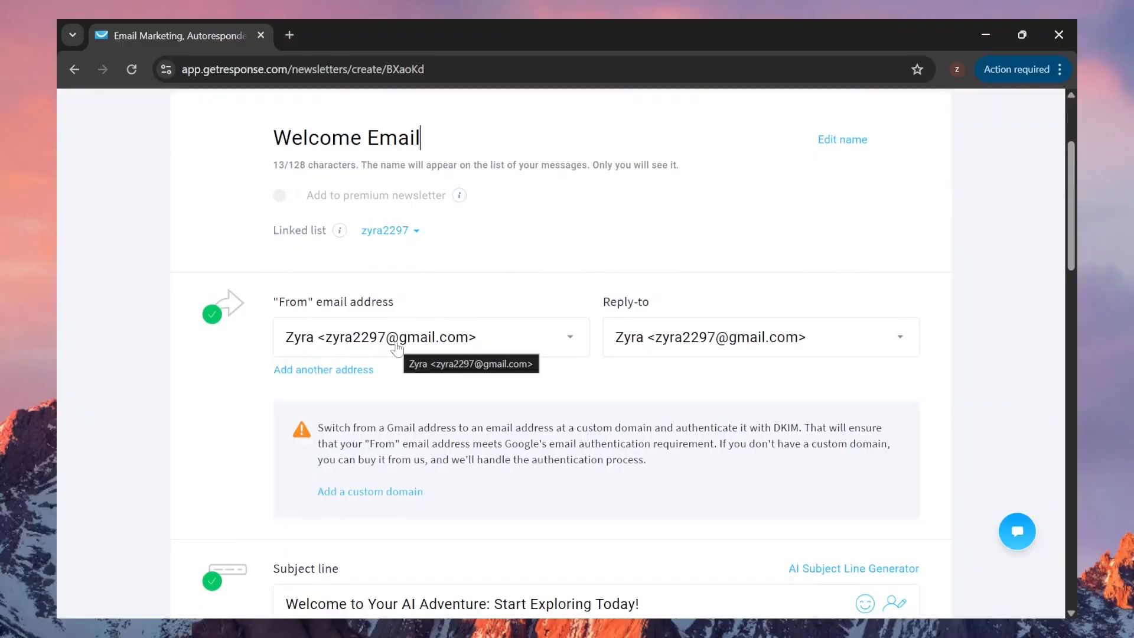
pyautogui.scroll(-5, 537, 401)
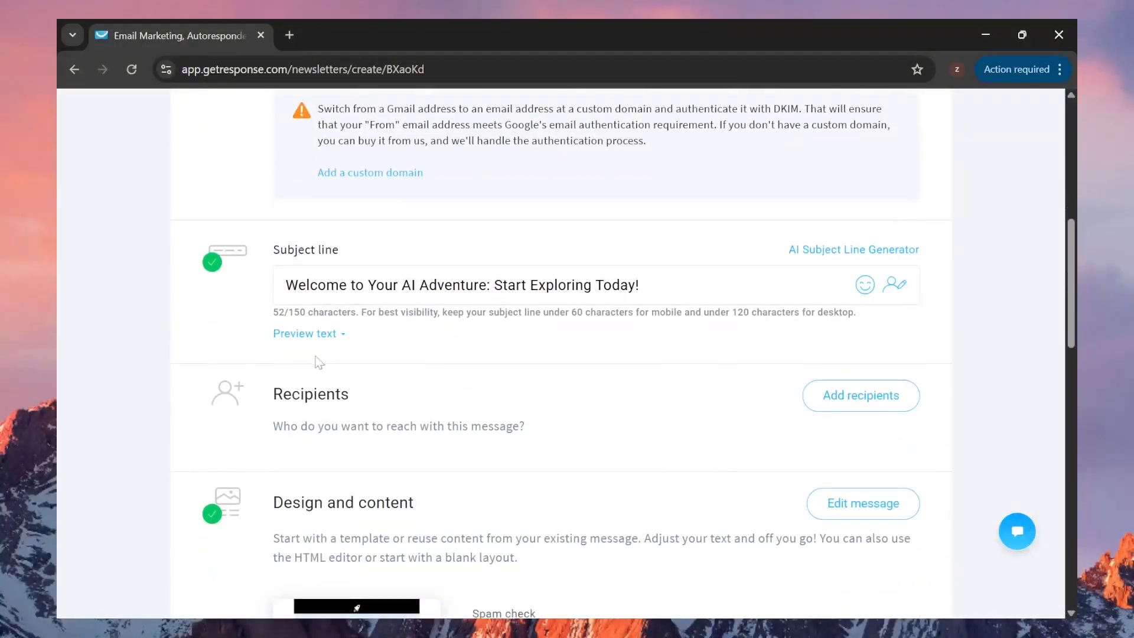
pyautogui.scroll(1, 249, 298)
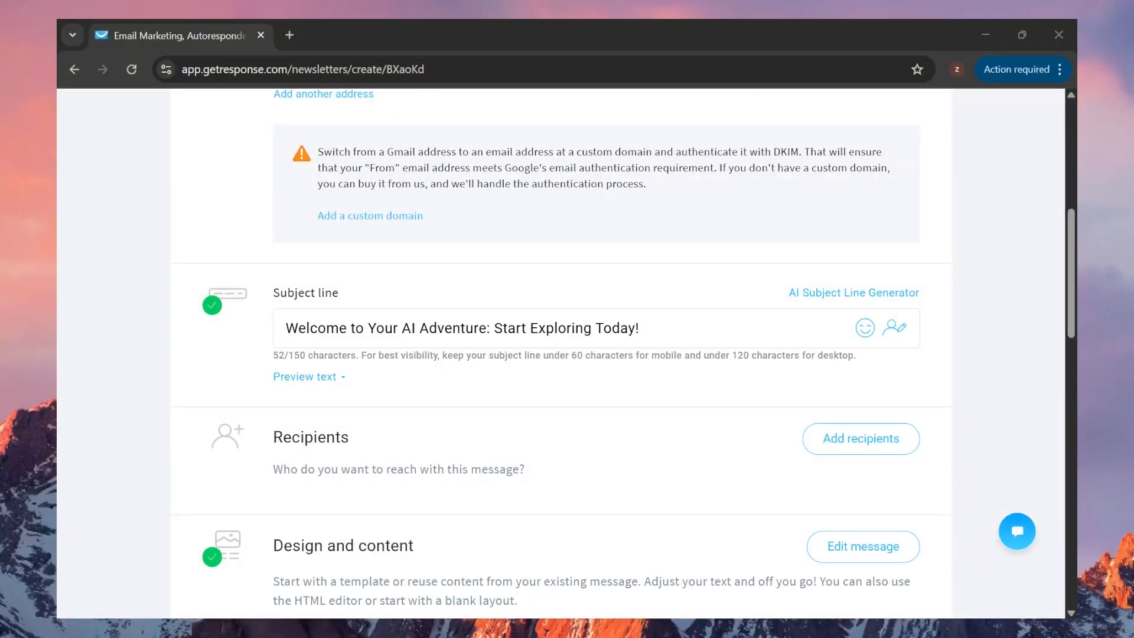
pyautogui.click(487, 329)
pyautogui.write('z')
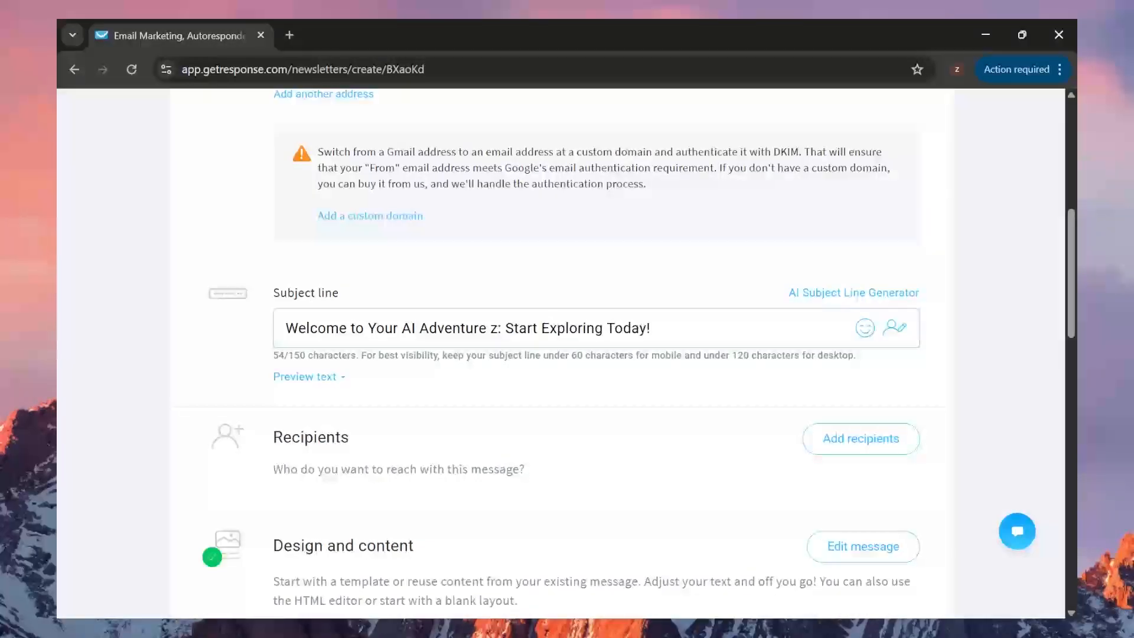
pyautogui.press('BackSpace')
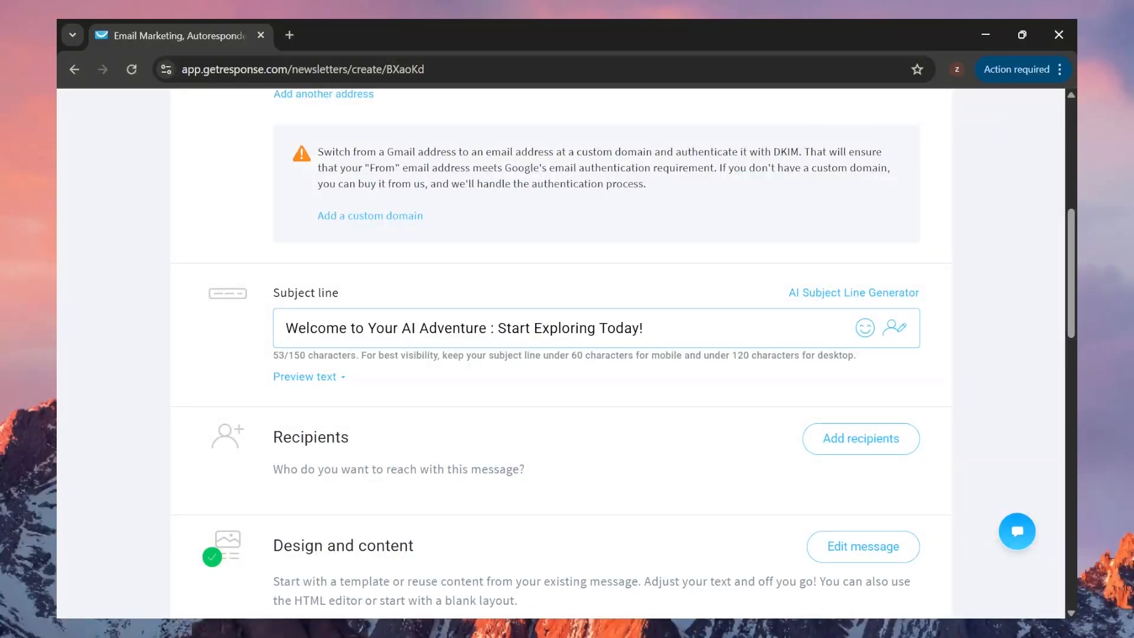
pyautogui.click(895, 331)
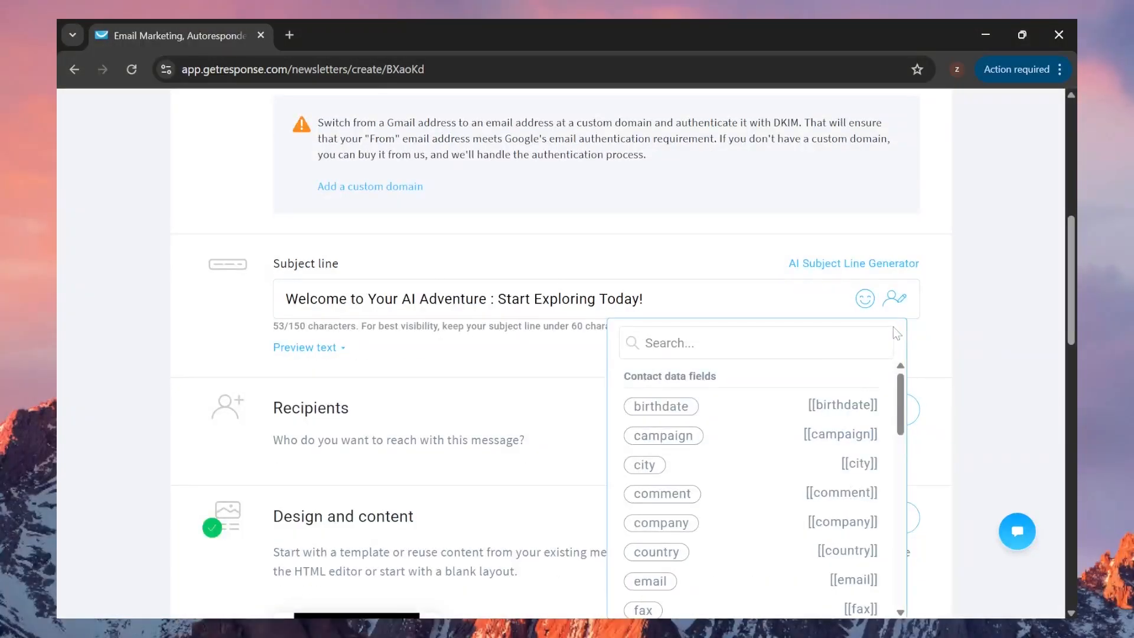
pyautogui.write('name')
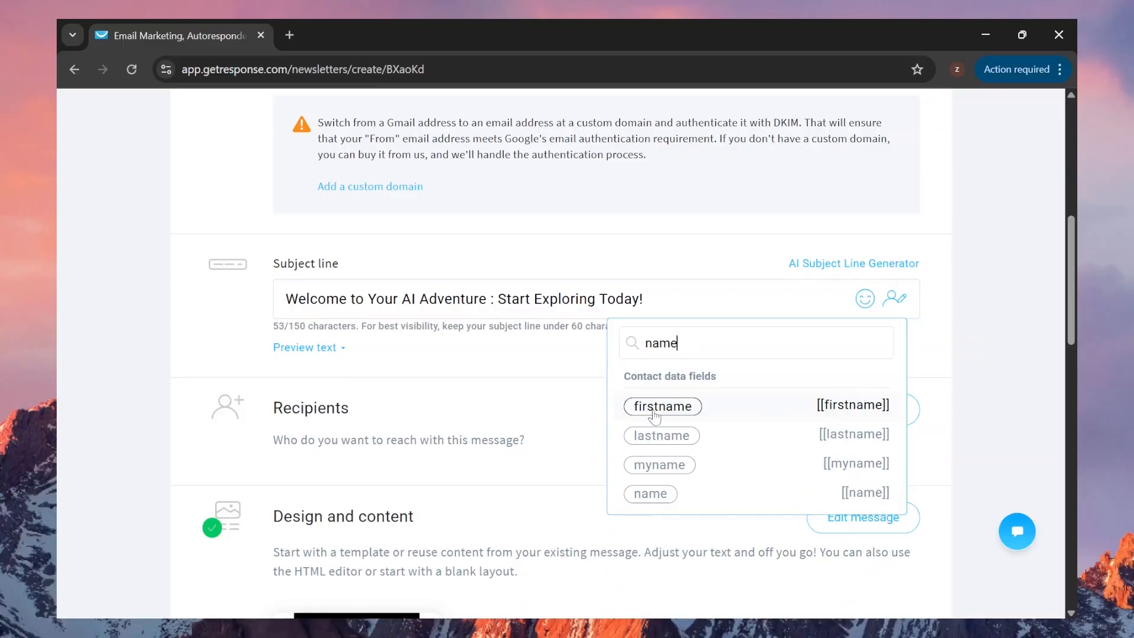
pyautogui.click(675, 410)
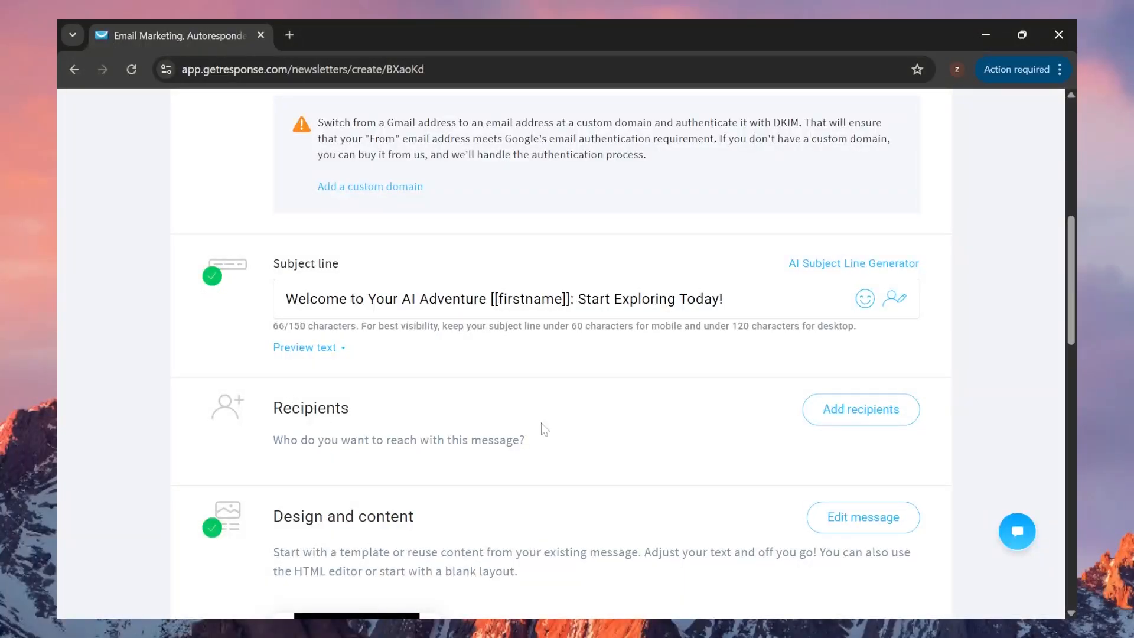
# Add the Subscribers list as the recipients of the message
pyautogui.click(850, 418)
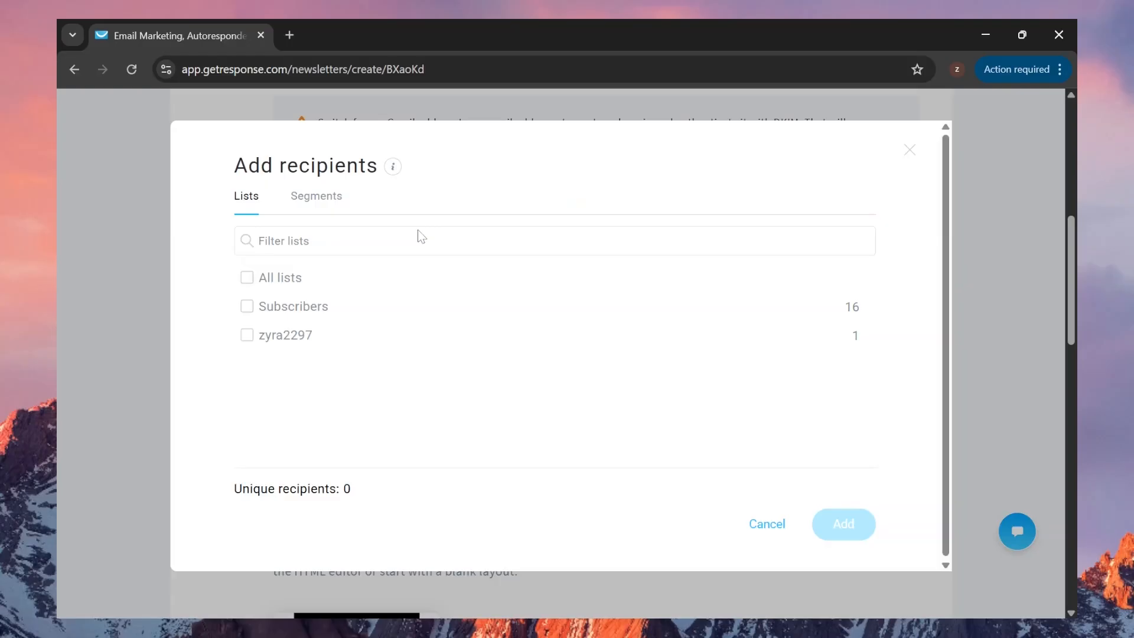
pyautogui.click(248, 306)
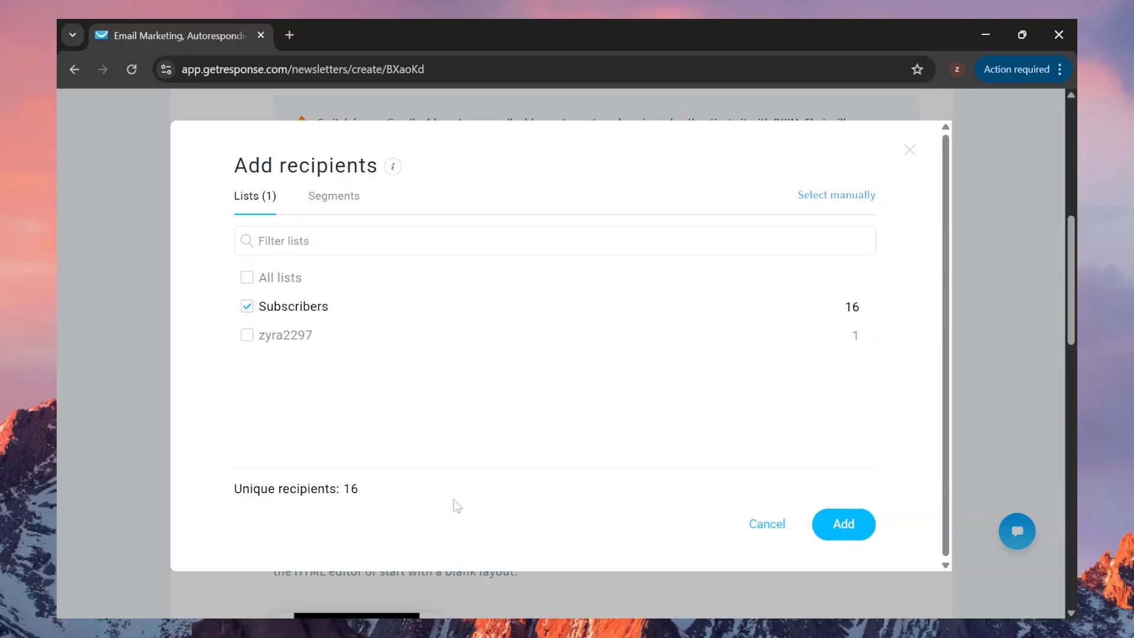
pyautogui.click(844, 524)
# Review the design, tracking and sending options, and send the welcome message immediately
pyautogui.scroll(-3, 523, 372)
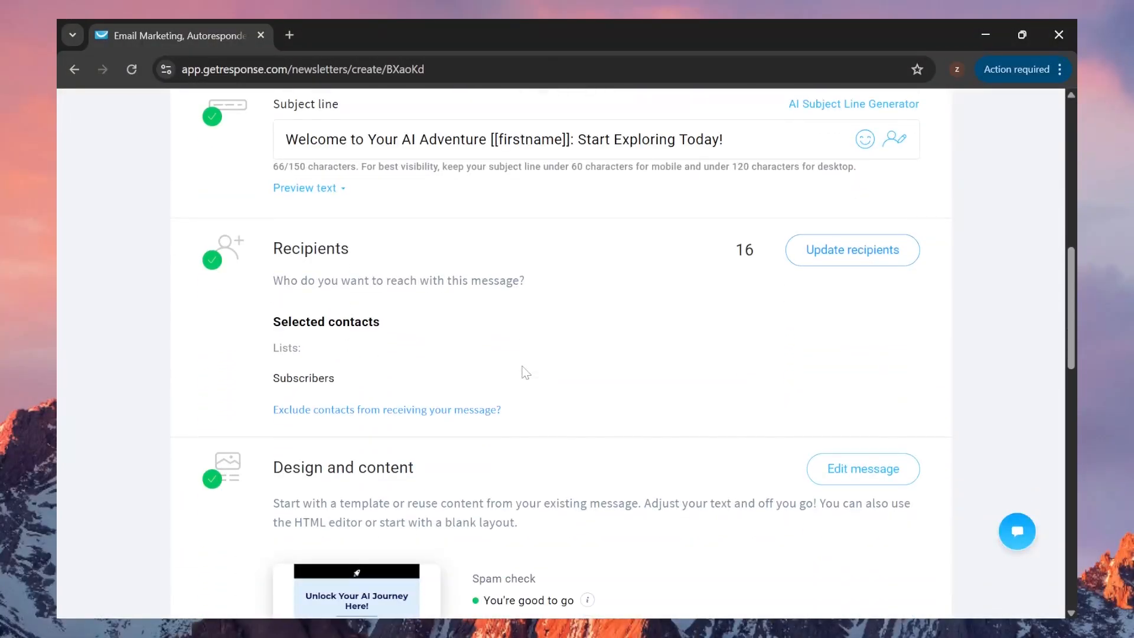
pyautogui.scroll(-5, 523, 372)
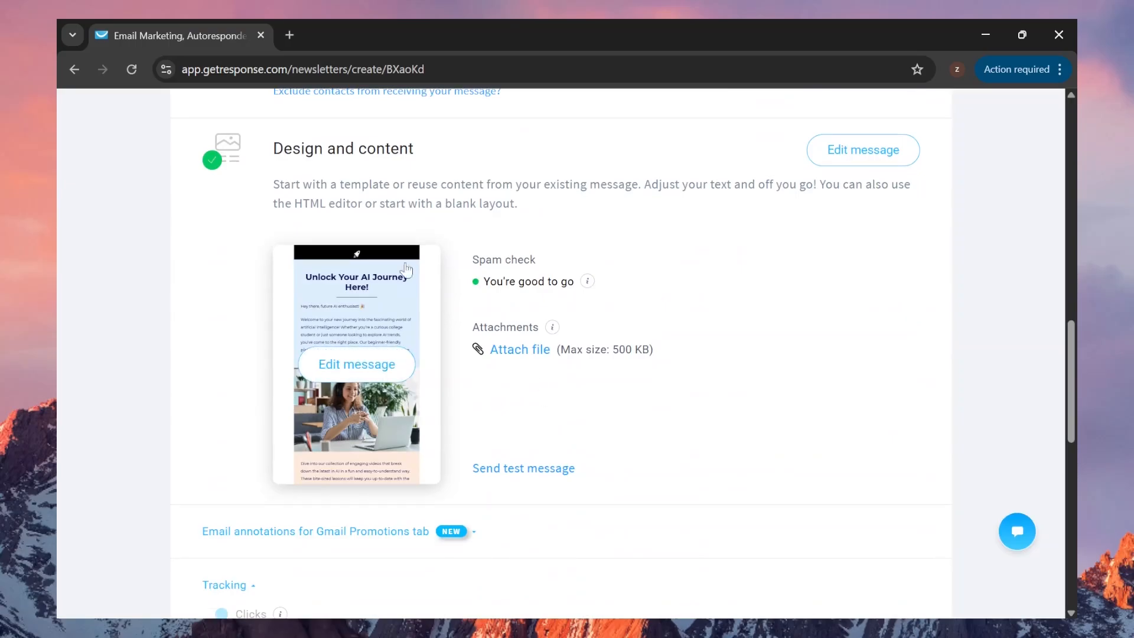
pyautogui.scroll(-8, 655, 323)
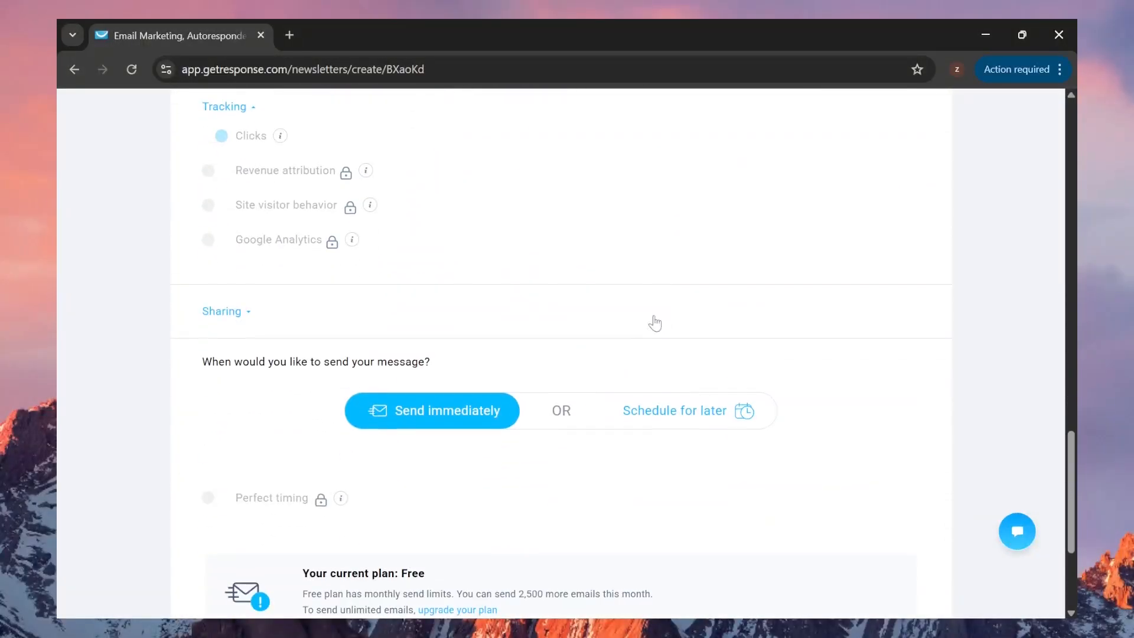
pyautogui.scroll(-3, 650, 323)
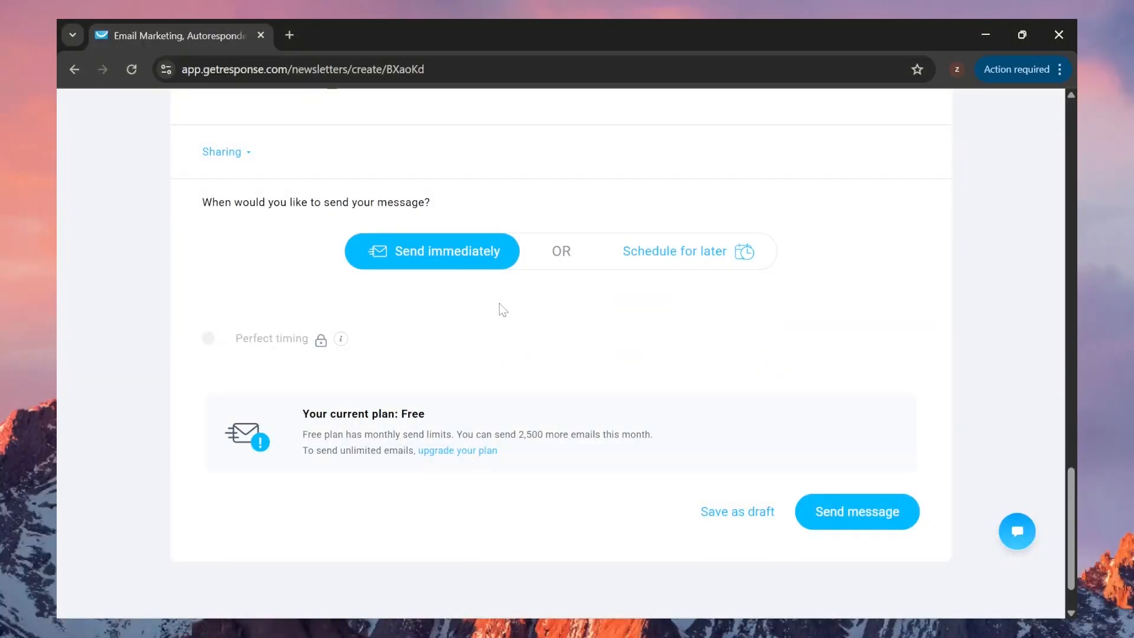
pyautogui.click(888, 502)
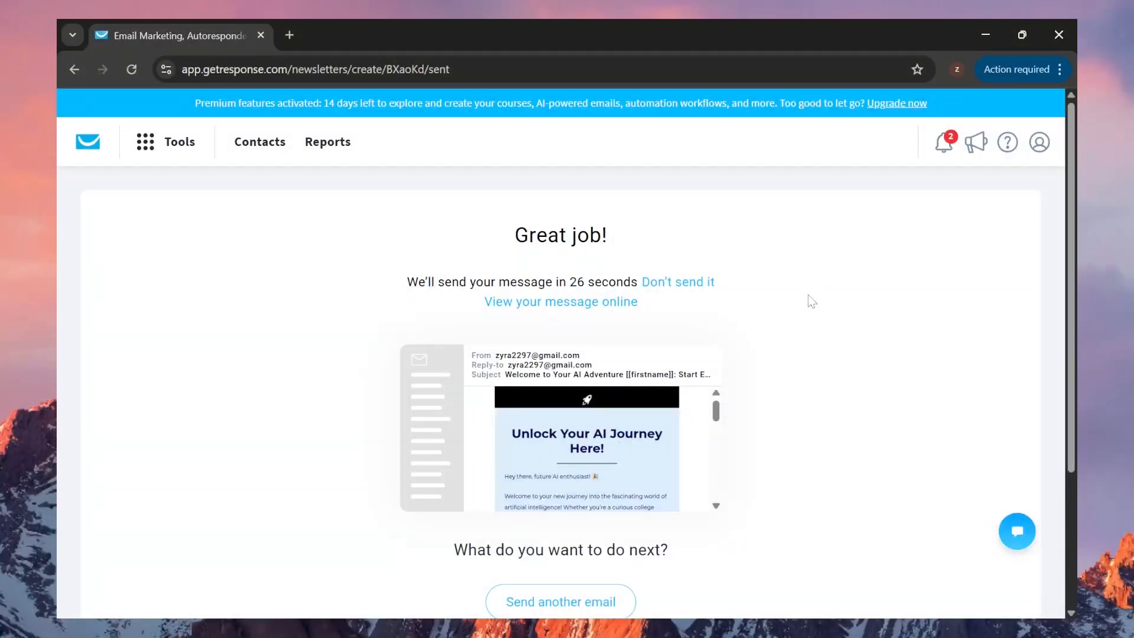
# Go to the Automation tool and start creating a new workflow
pyautogui.click(173, 147)
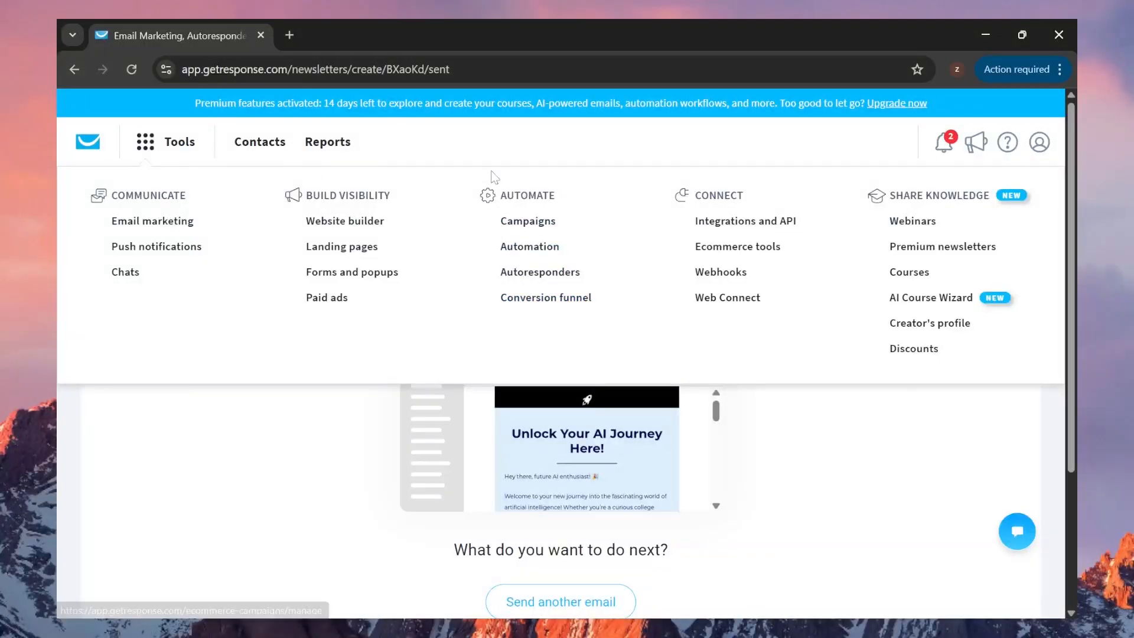
pyautogui.click(531, 246)
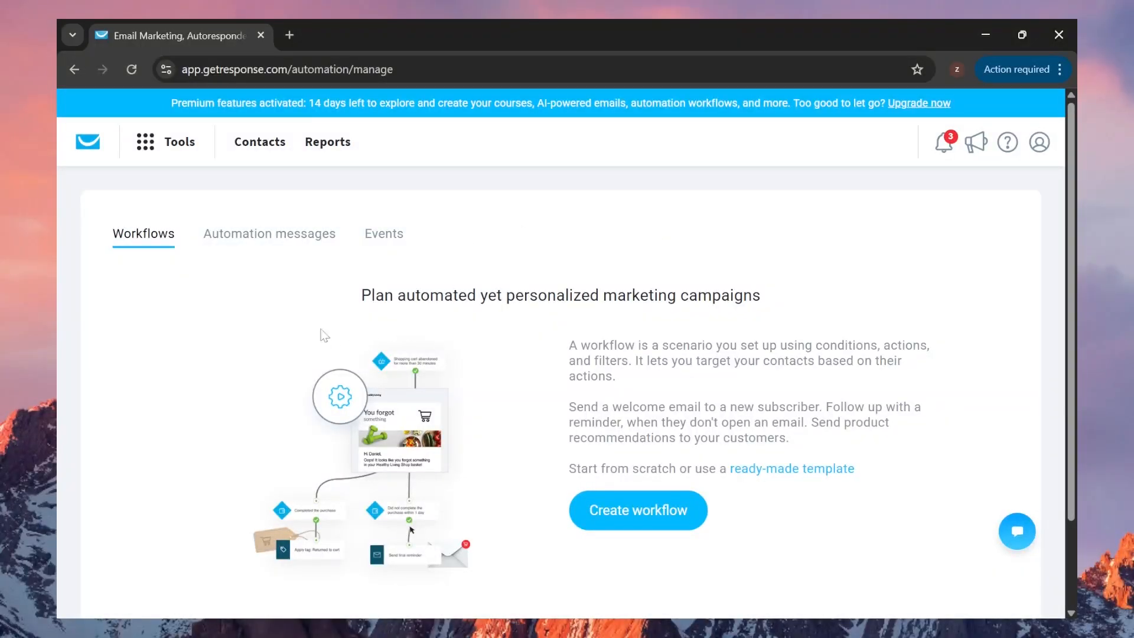
pyautogui.scroll(-2, 397, 415)
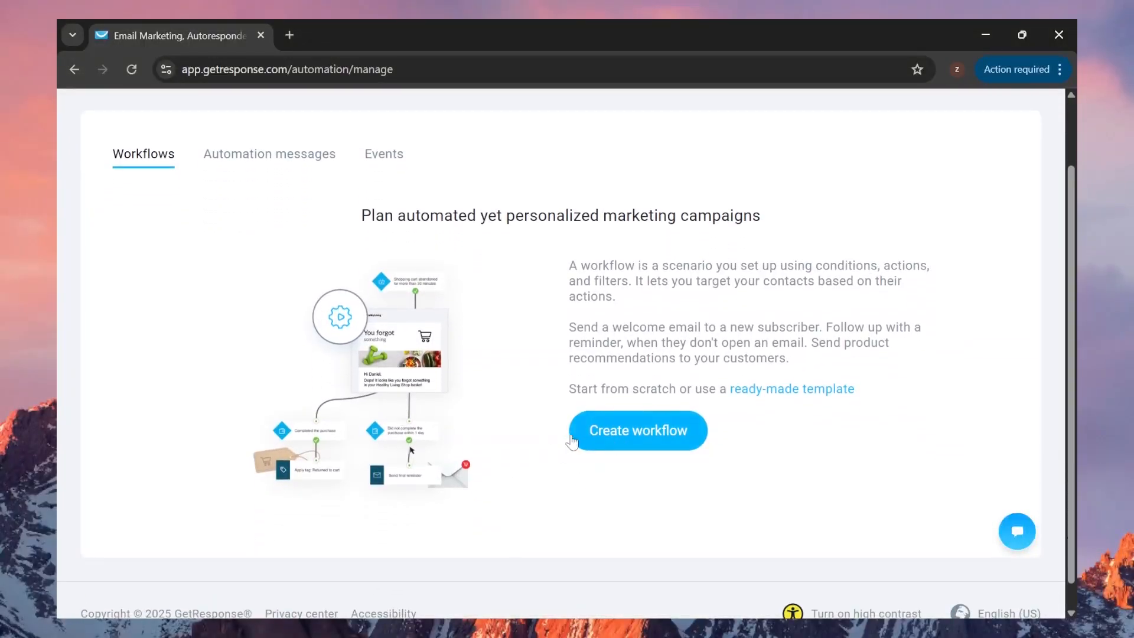
pyautogui.scroll(2, 607, 379)
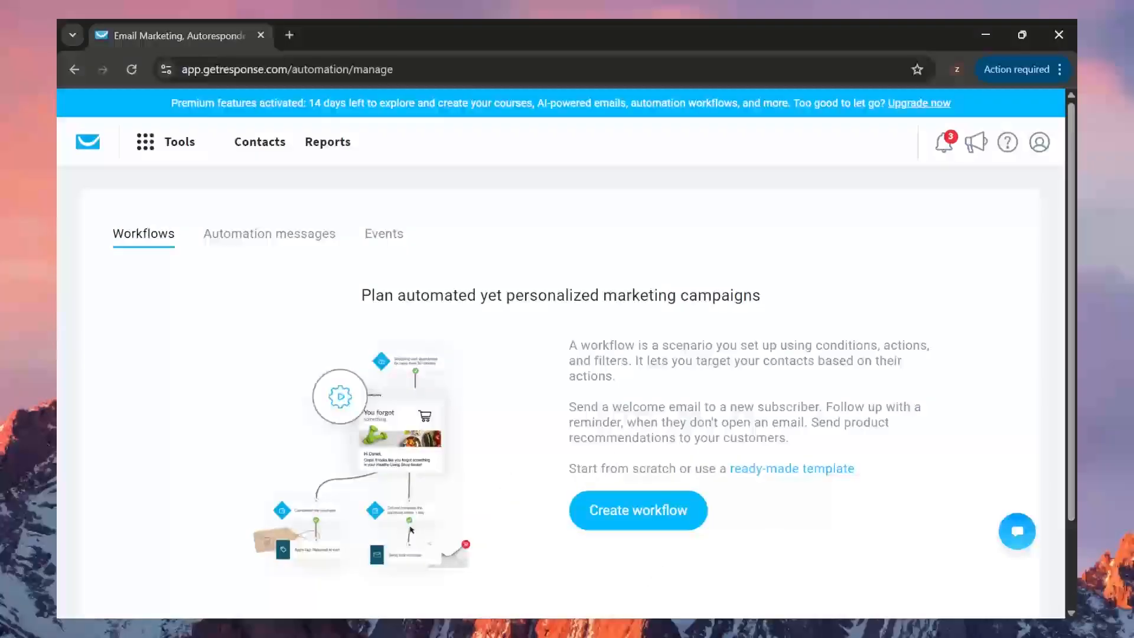
pyautogui.click(648, 512)
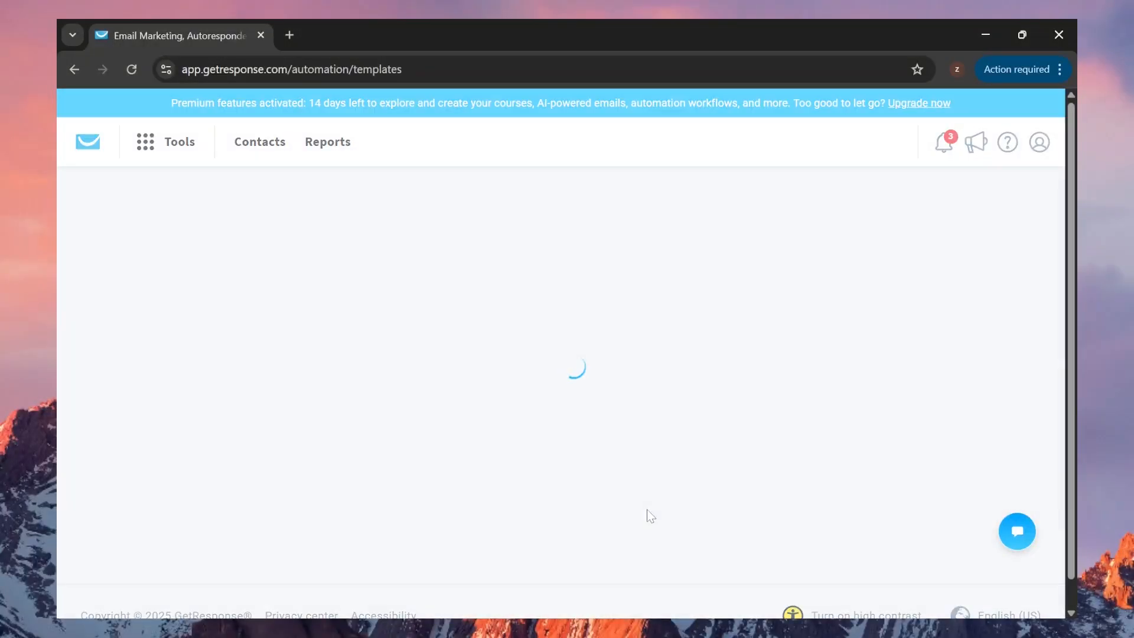
# Filter the workflow templates to the Welcome category and look through the available templates
pyautogui.click(201, 347)
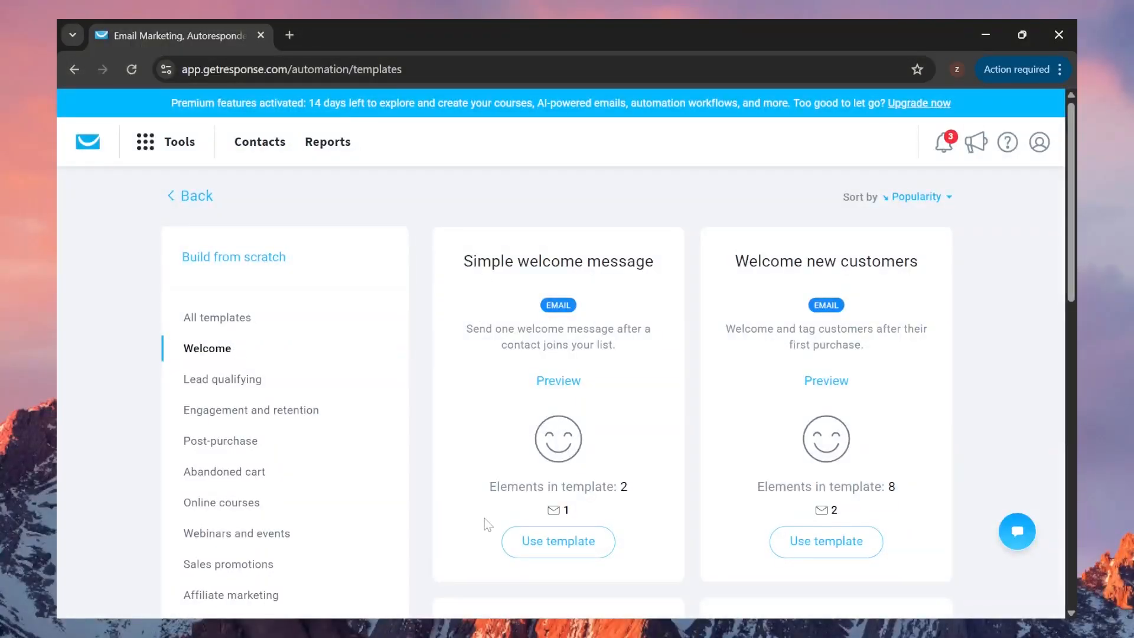
pyautogui.moveTo(464, 259); pyautogui.dragTo(721, 269)
pyautogui.click(601, 312)
pyautogui.scroll(-13, 706, 493)
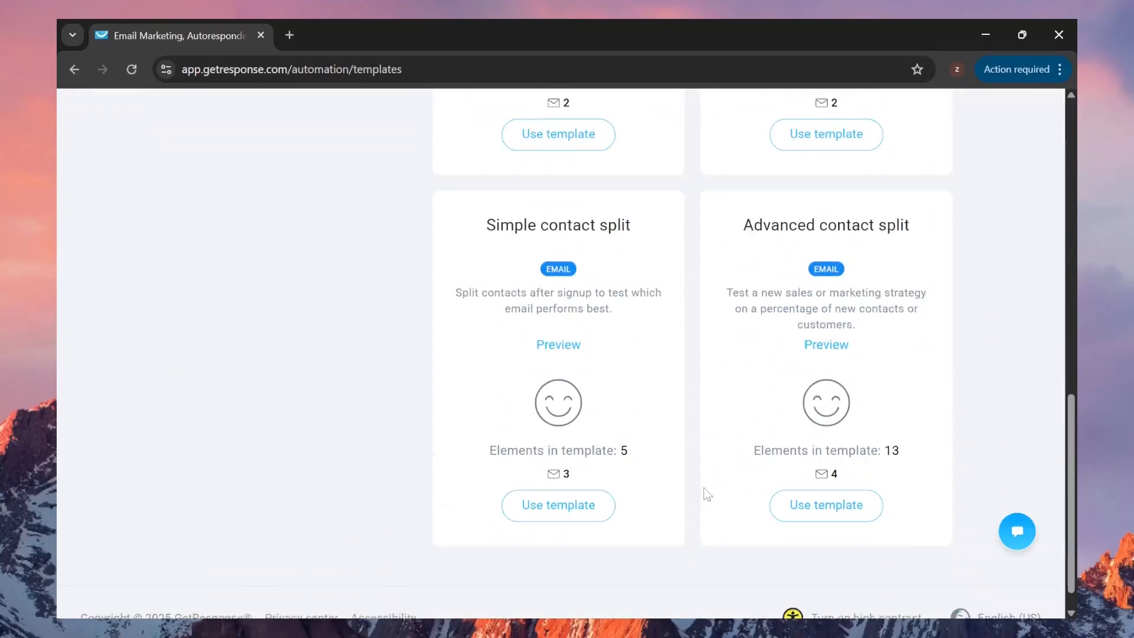
# Create the workflow from the Simple welcome message template and look through the available workflow elements
pyautogui.scroll(15, 706, 493)
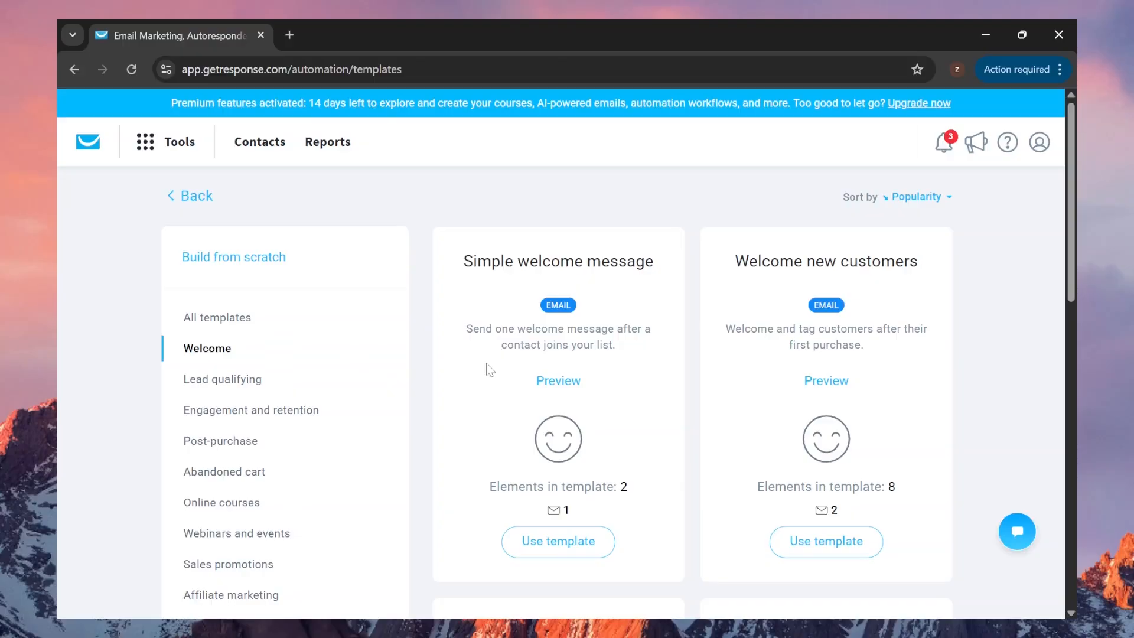
pyautogui.click(560, 549)
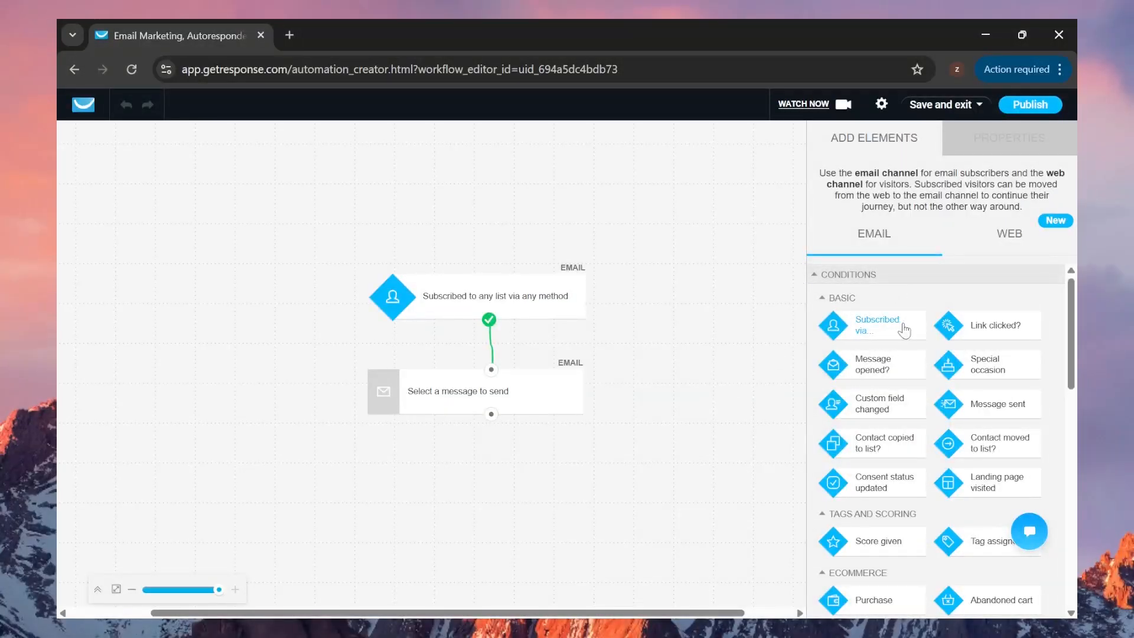
pyautogui.scroll(-3, 916, 496)
pyautogui.scroll(-9, 918, 496)
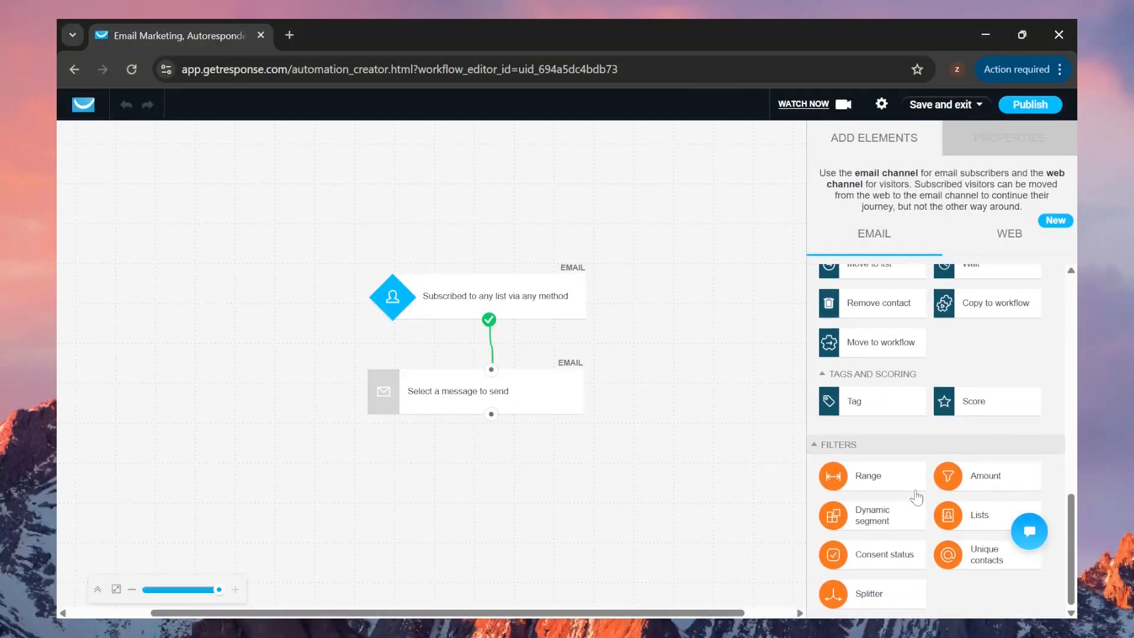
pyautogui.scroll(5, 880, 319)
pyautogui.scroll(5, 895, 319)
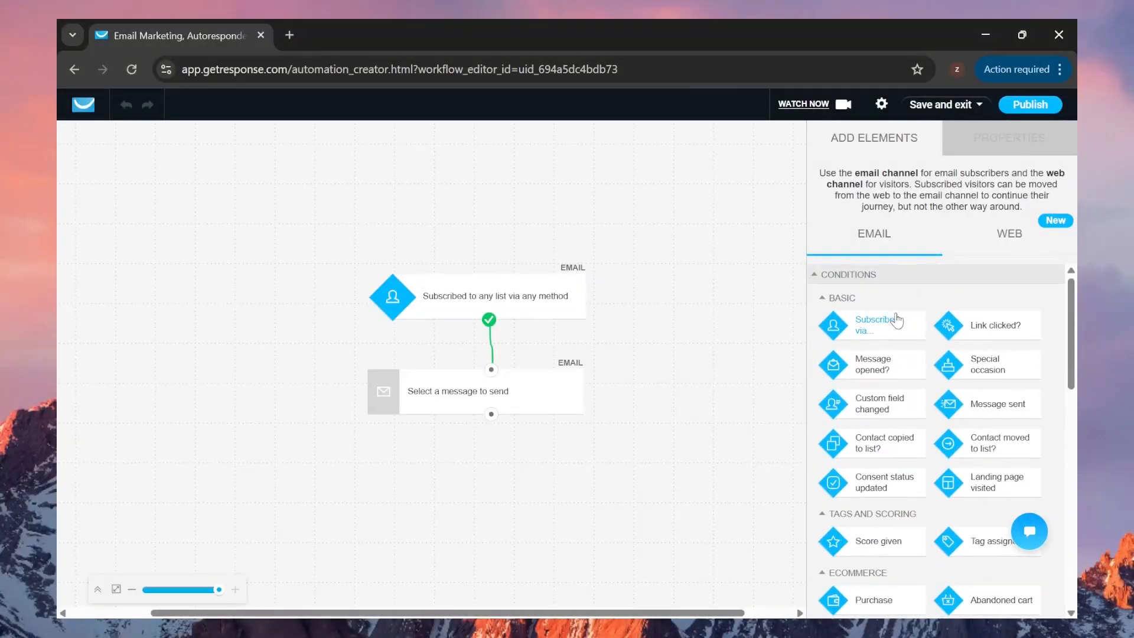
# Set the workflow's subscription condition to the specific list Subscribers
pyautogui.click(407, 302)
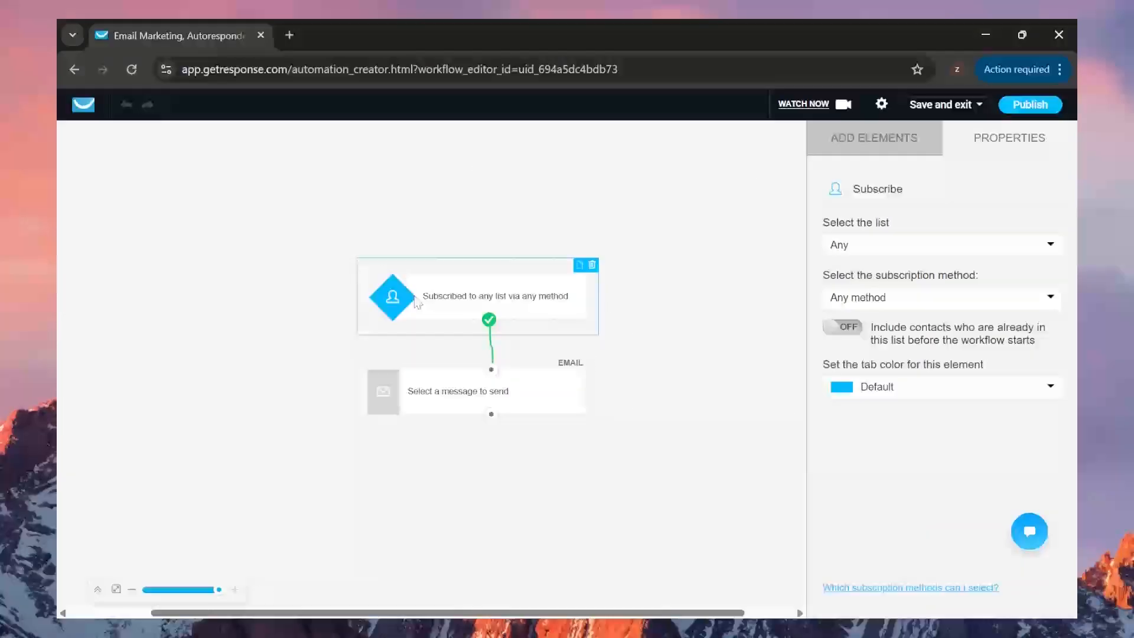
pyautogui.click(881, 248)
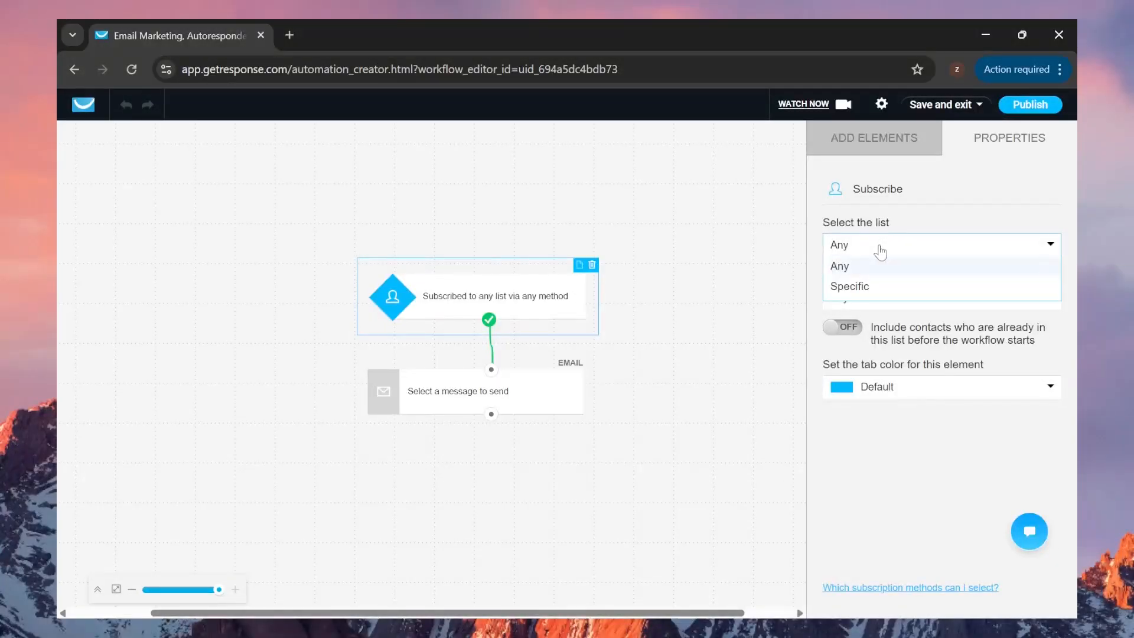
pyautogui.click(860, 289)
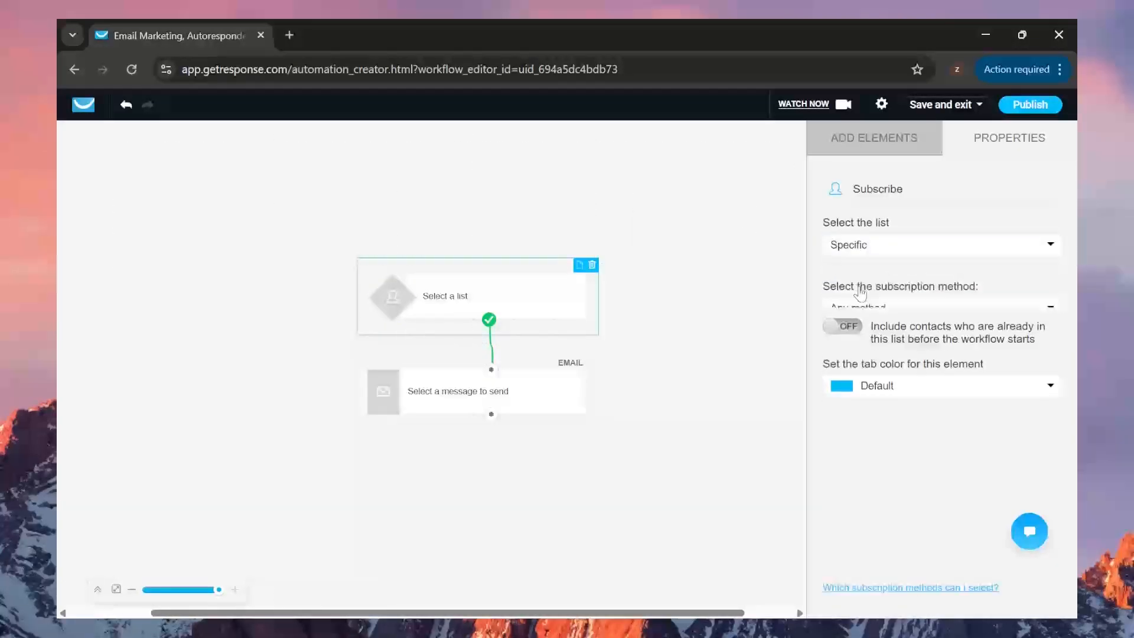
pyautogui.click(874, 277)
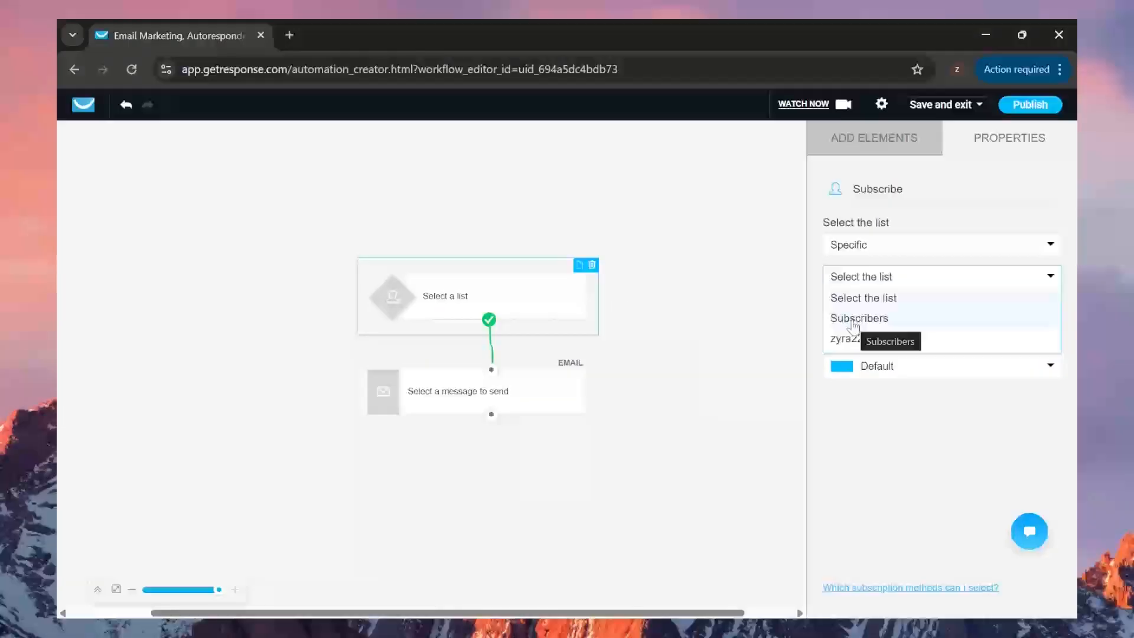
pyautogui.click(854, 324)
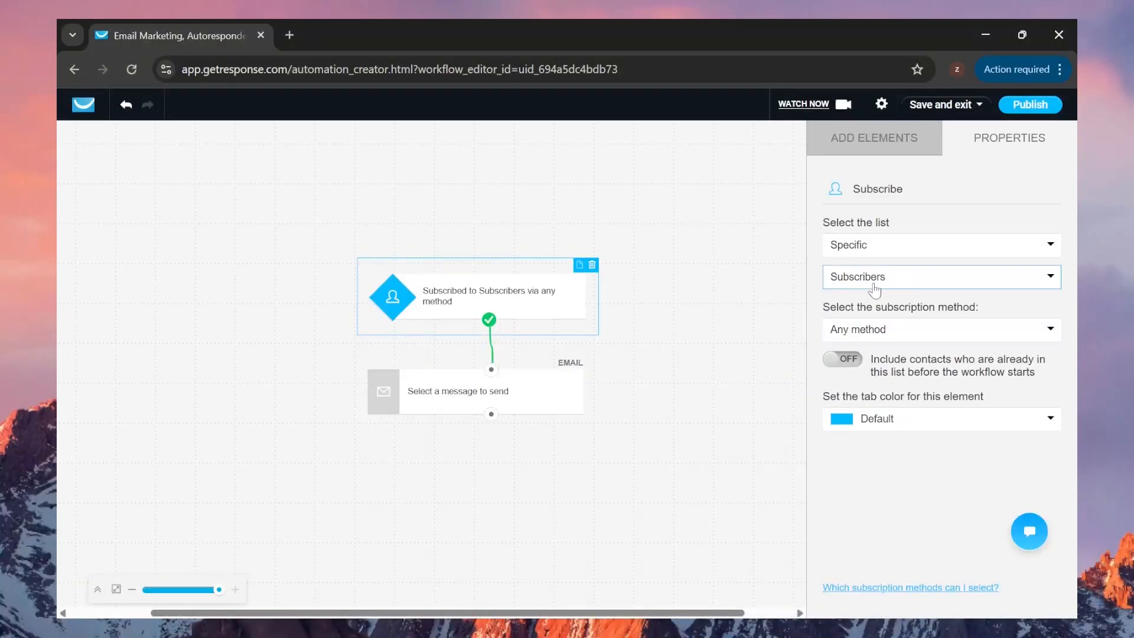
# Review the available subscription methods for the condition, keeping Any method
pyautogui.click(930, 336)
pyautogui.write('z')
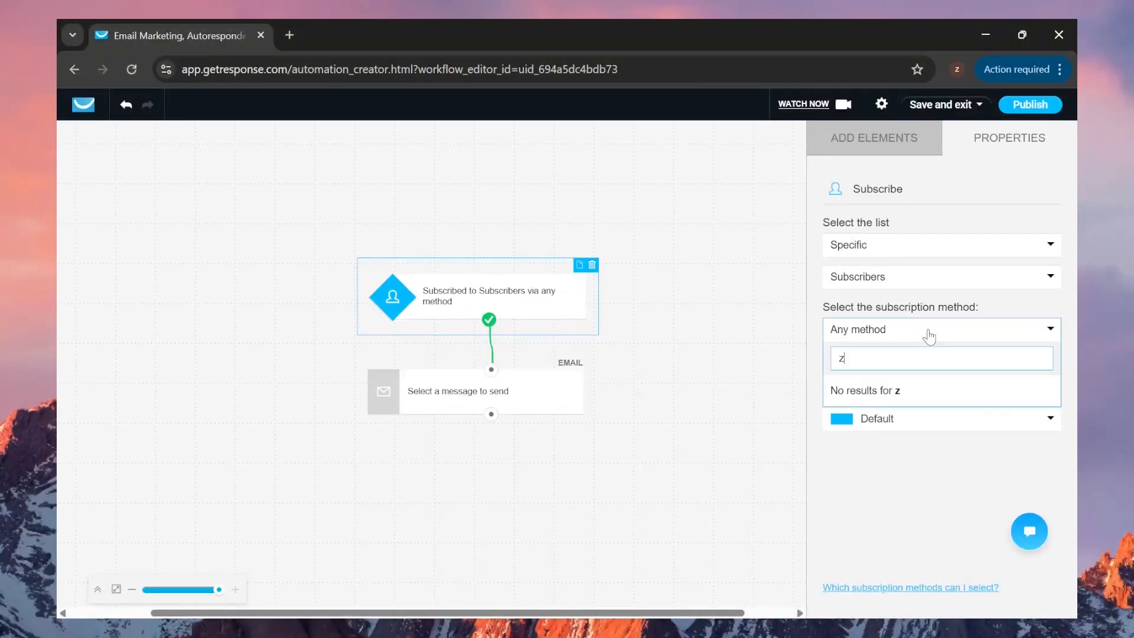
pyautogui.press('BackSpace')
pyautogui.scroll(-1, 934, 443)
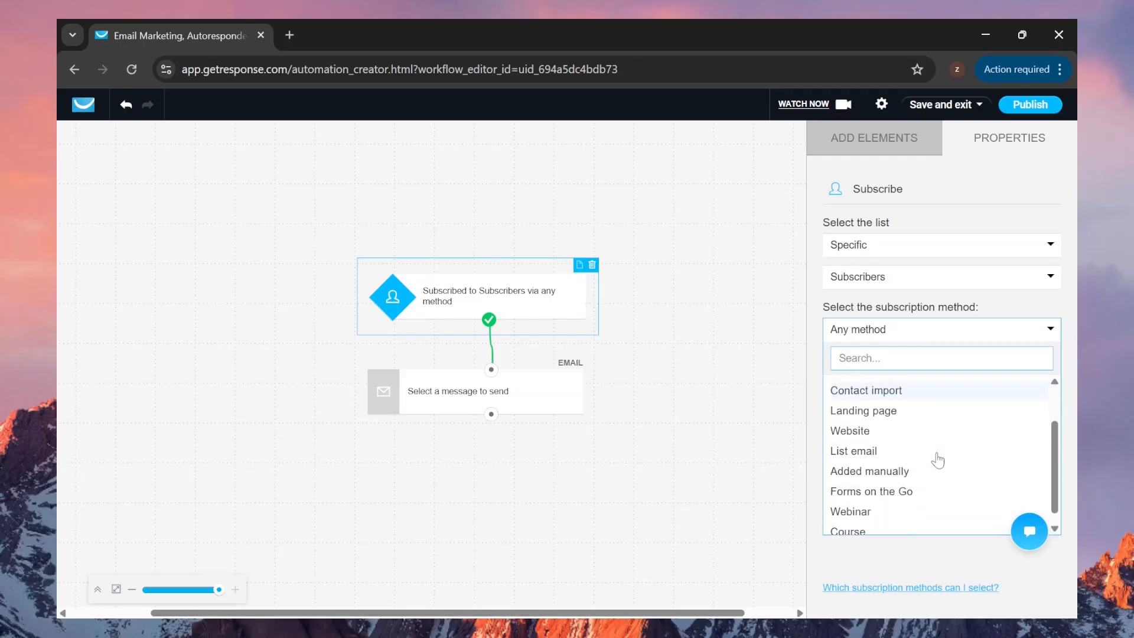
pyautogui.click(887, 332)
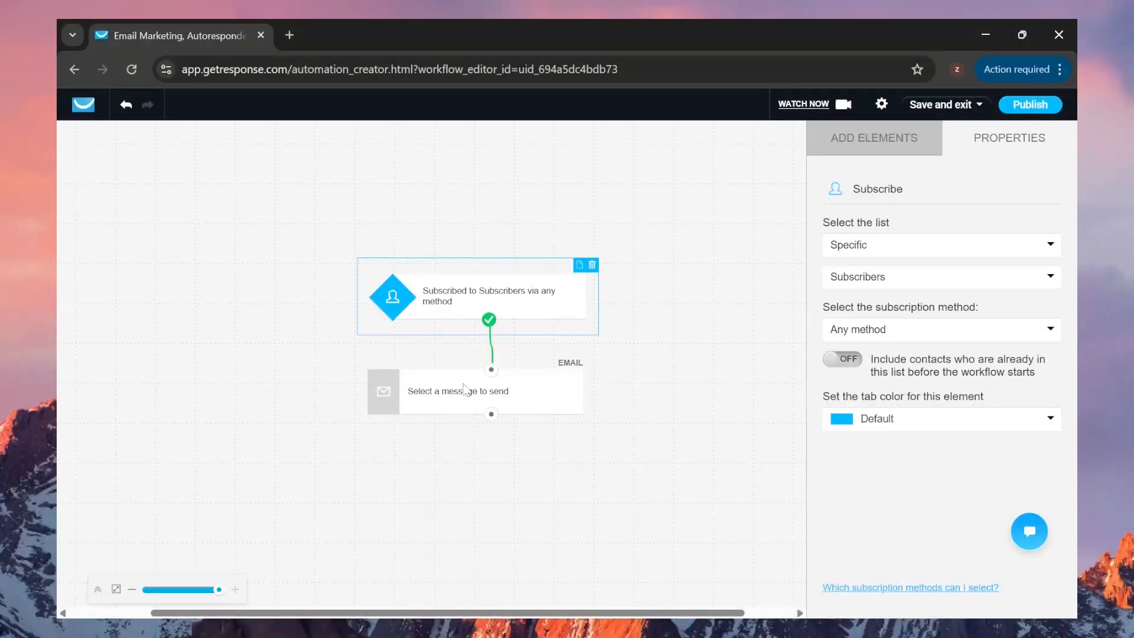
# Assign the Welcome Email newsletter to the send message element, copying it as an automation message with the default list's footer language
pyautogui.click(405, 404)
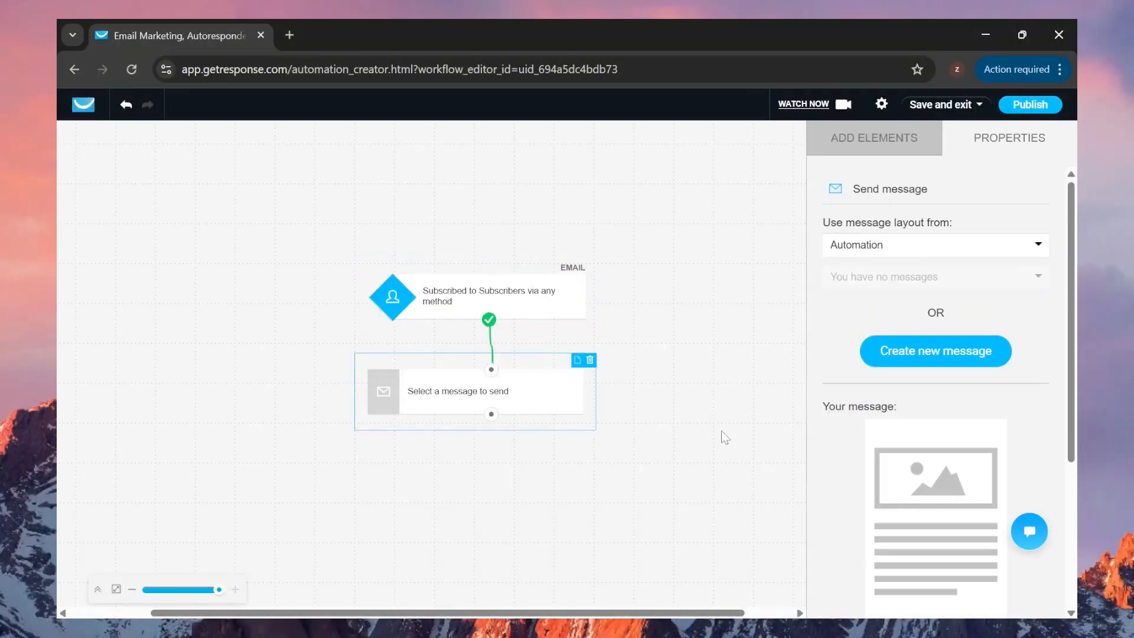
pyautogui.click(839, 247)
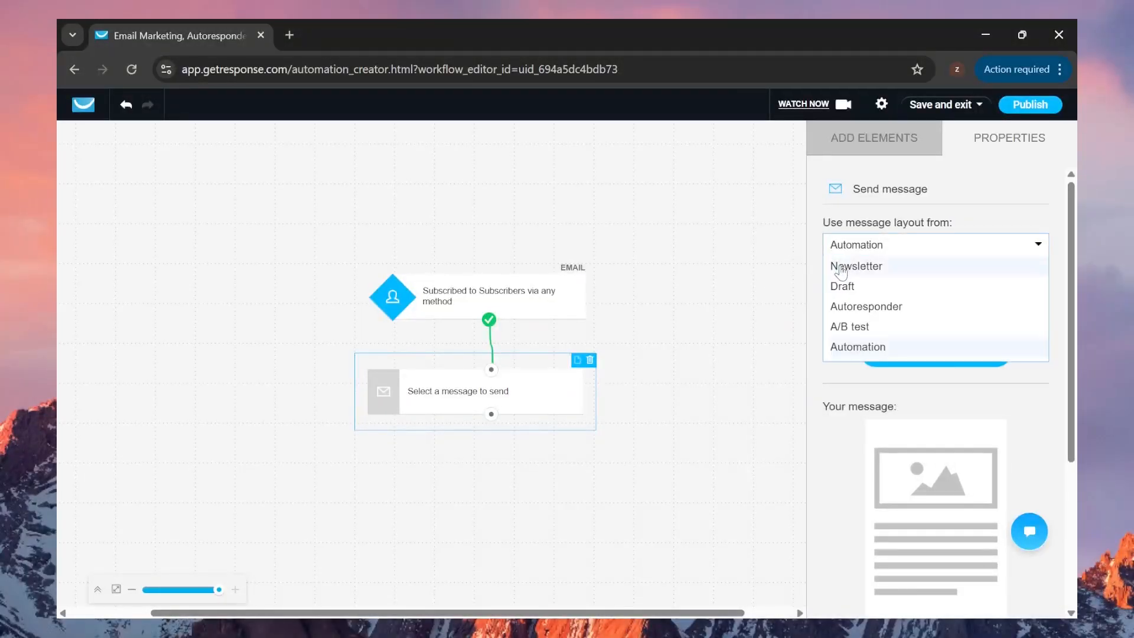
pyautogui.click(871, 267)
pyautogui.click(905, 278)
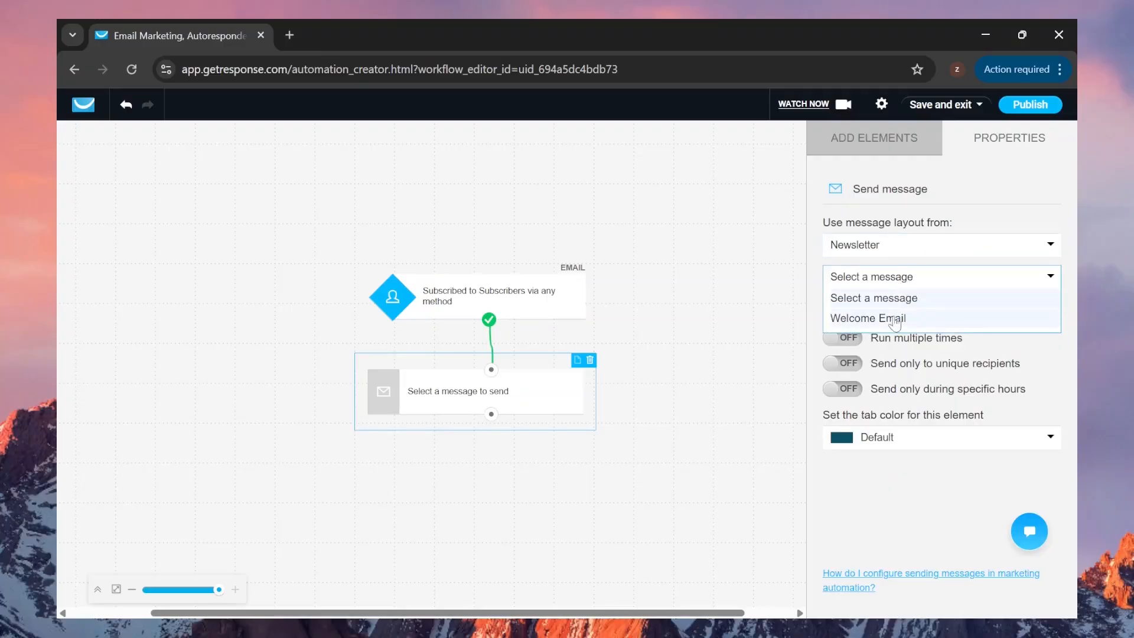
pyautogui.click(879, 320)
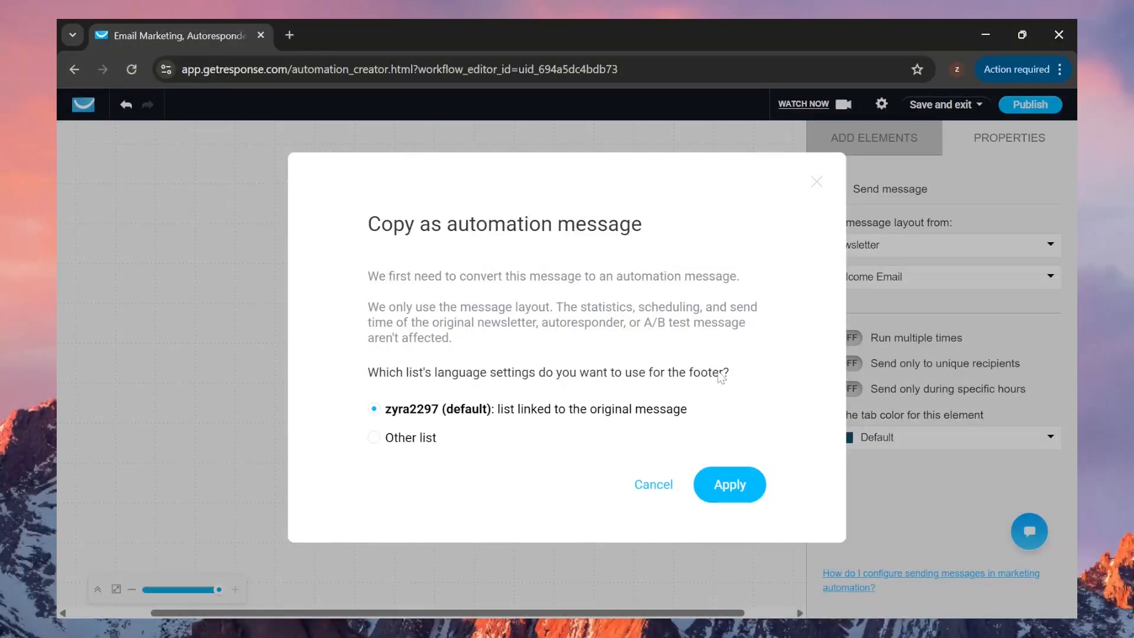
pyautogui.click(725, 496)
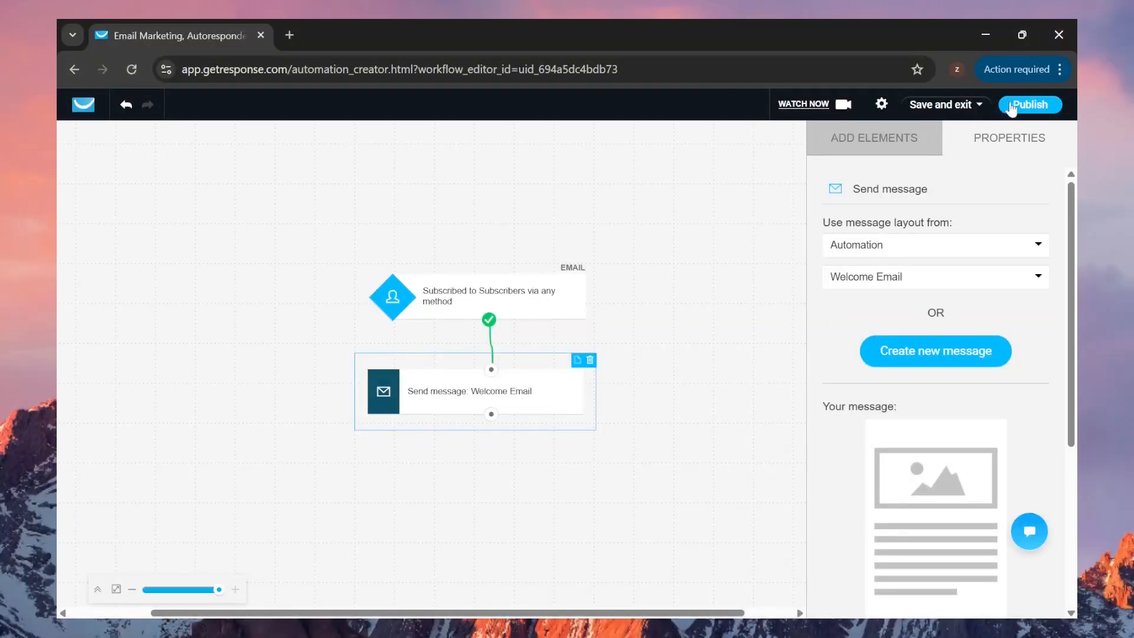
# Publish the workflow with an immediate start and no end date
pyautogui.click(1030, 105)
pyautogui.scroll(-3, 646, 265)
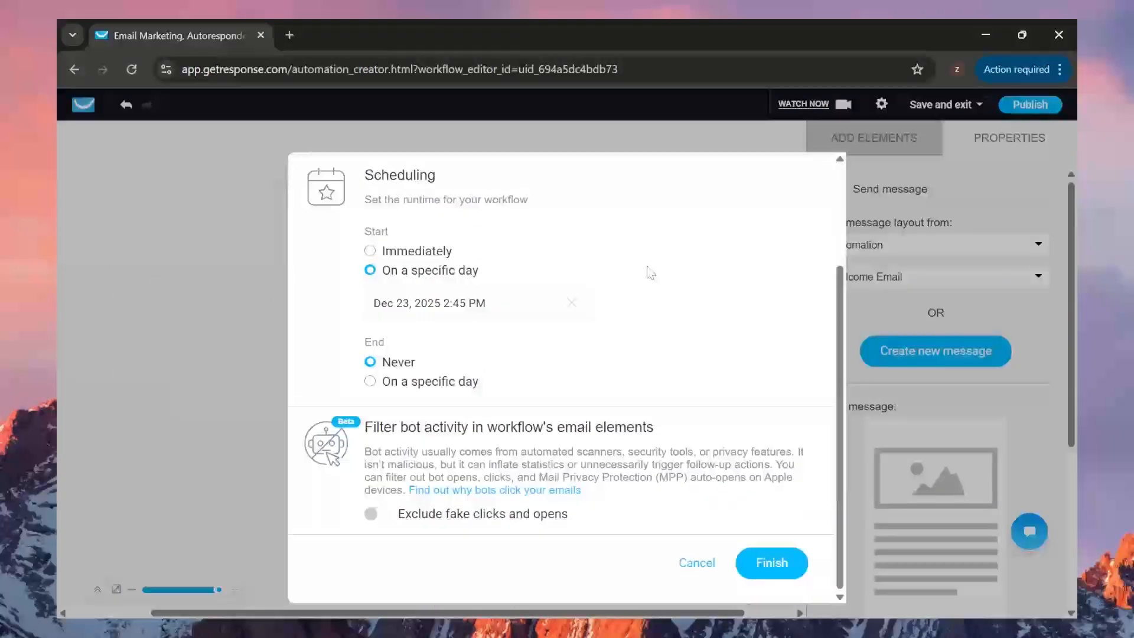
pyautogui.scroll(1, 647, 272)
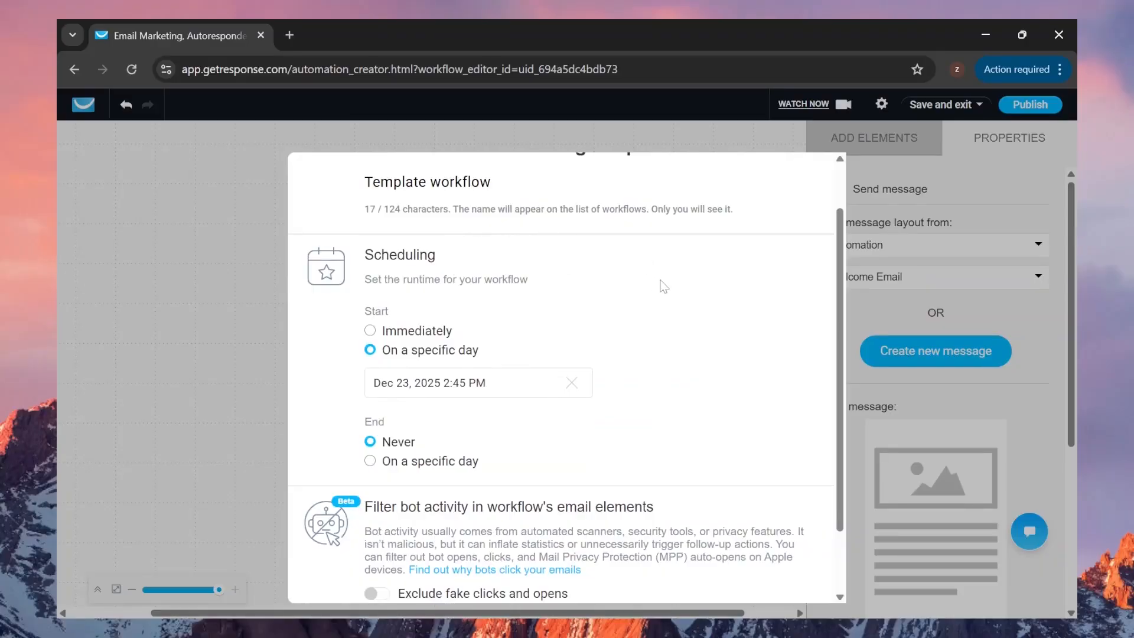
pyautogui.scroll(-1, 664, 286)
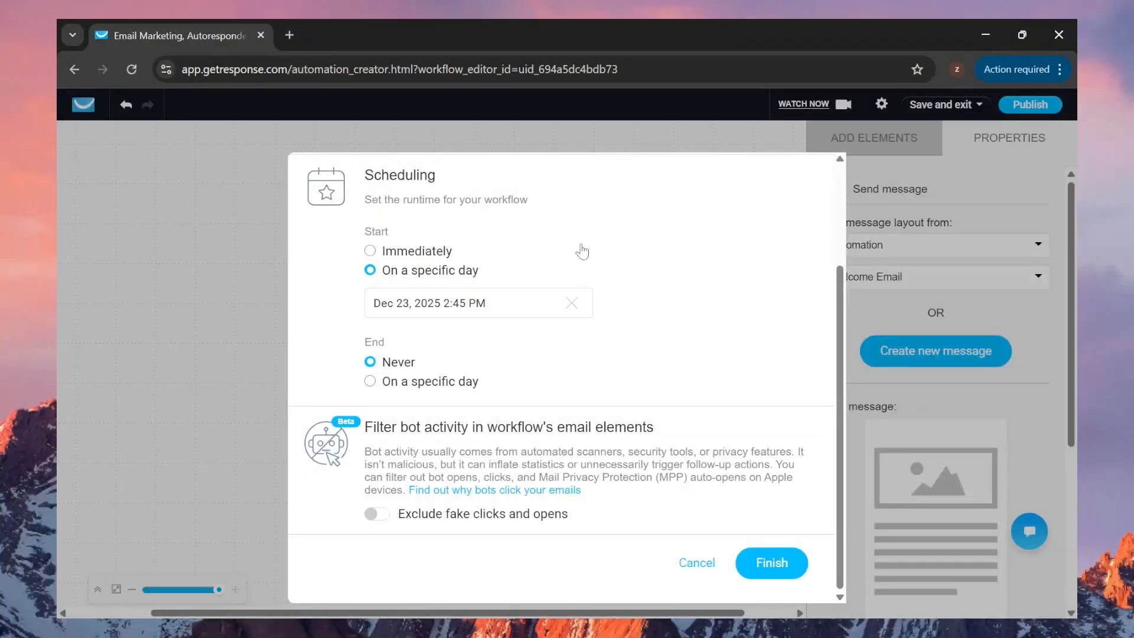
pyautogui.click(409, 251)
pyautogui.click(769, 563)
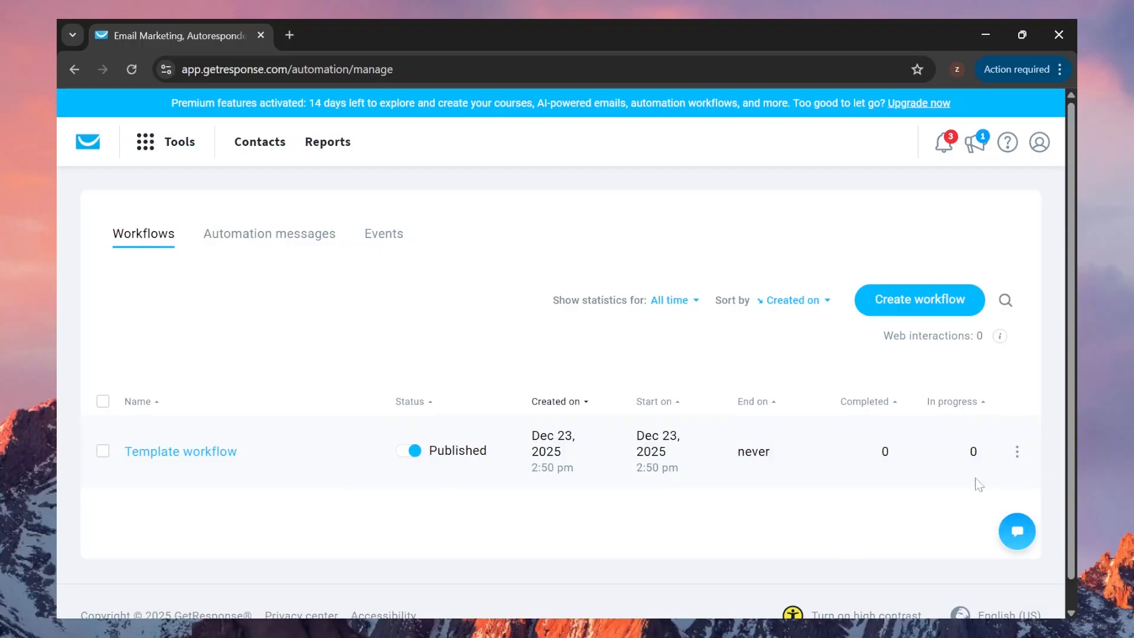
# Go to the landing pages and open the live published landing page
pyautogui.click(1017, 451)
pyautogui.click(177, 145)
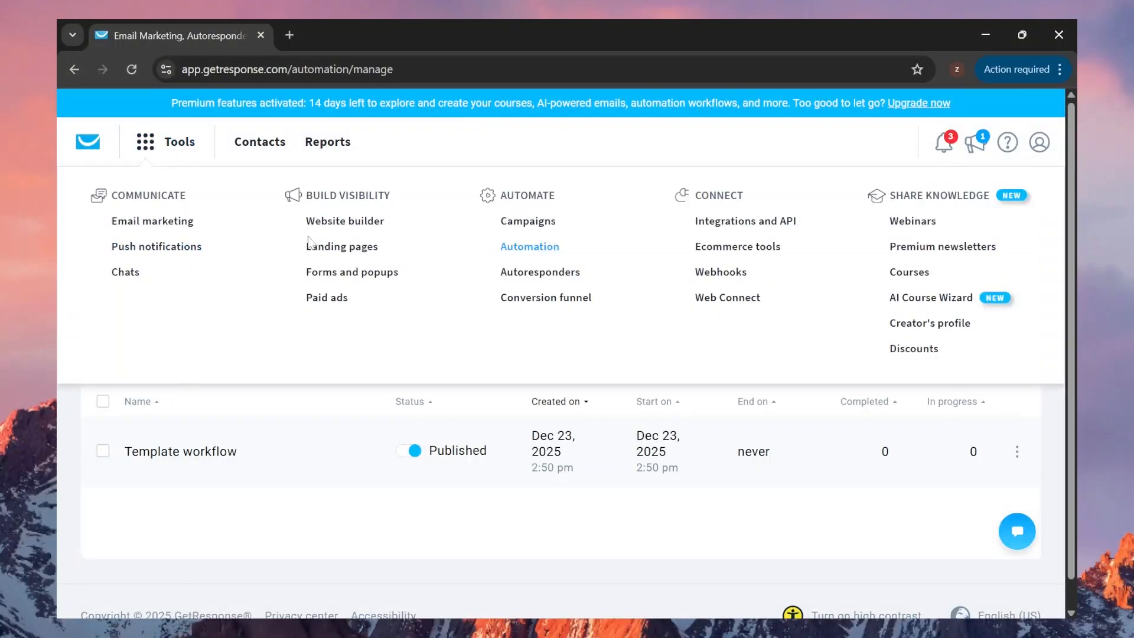
pyautogui.click(334, 248)
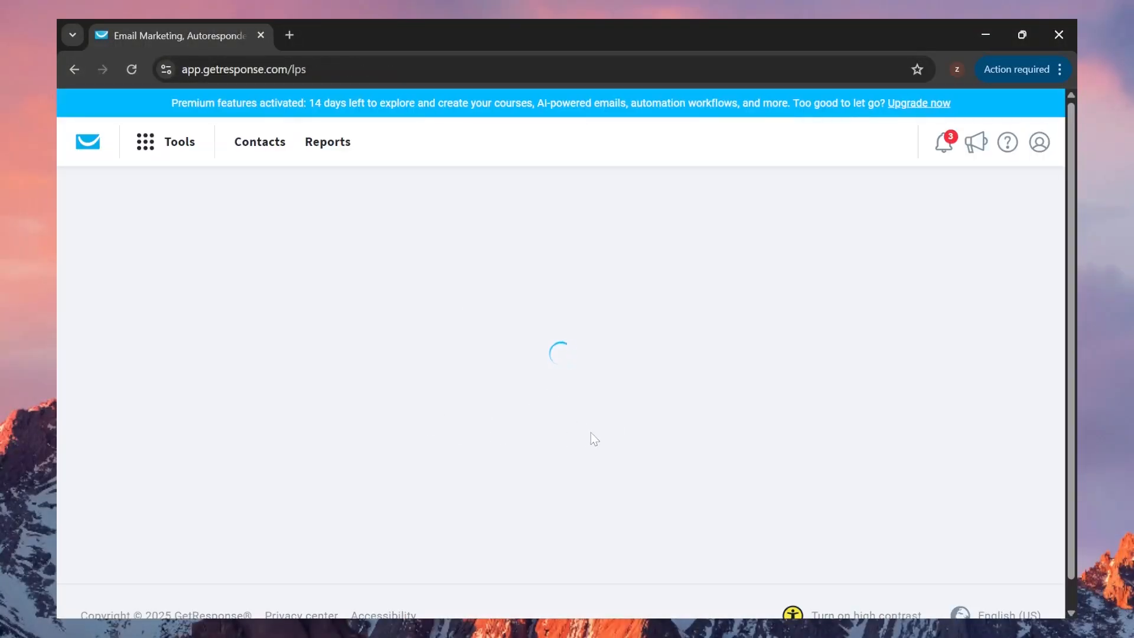
pyautogui.click(529, 286)
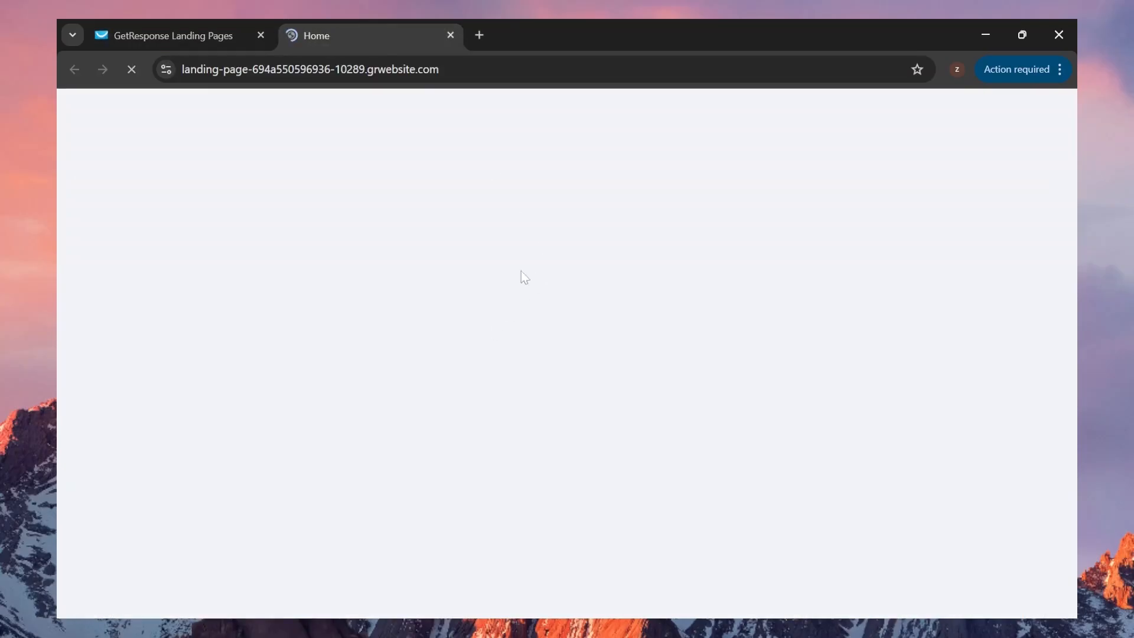
# Submit the landing page's sign-up form with the subscriber's name and e-mail, and read through the received welcome email in Gmail
pyautogui.scroll(-6, 775, 367)
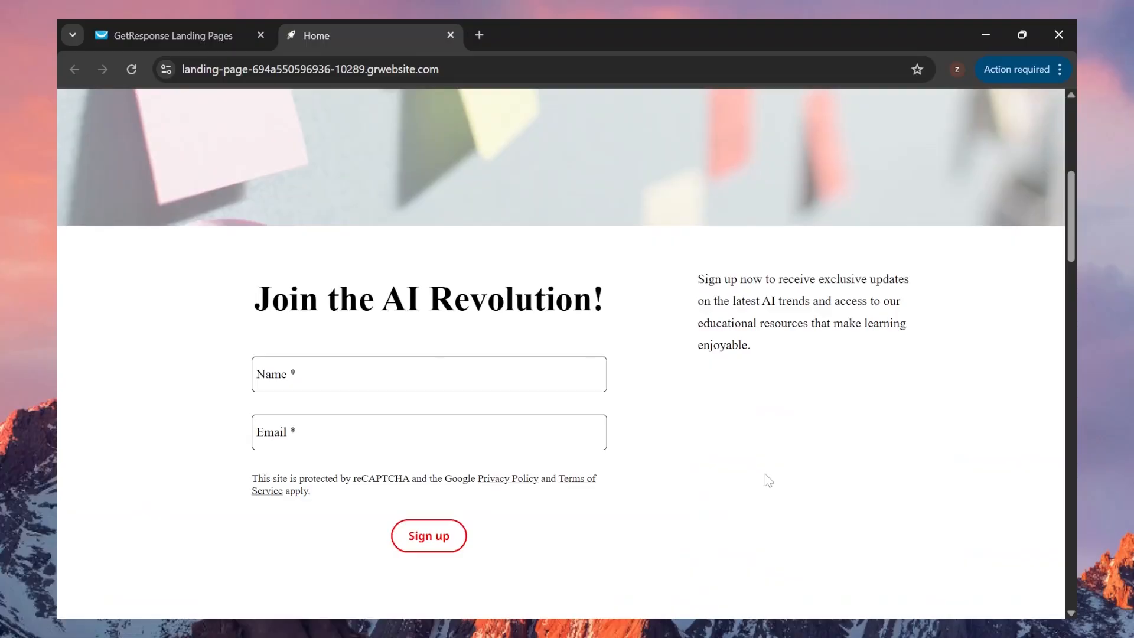
pyautogui.scroll(-2, 764, 474)
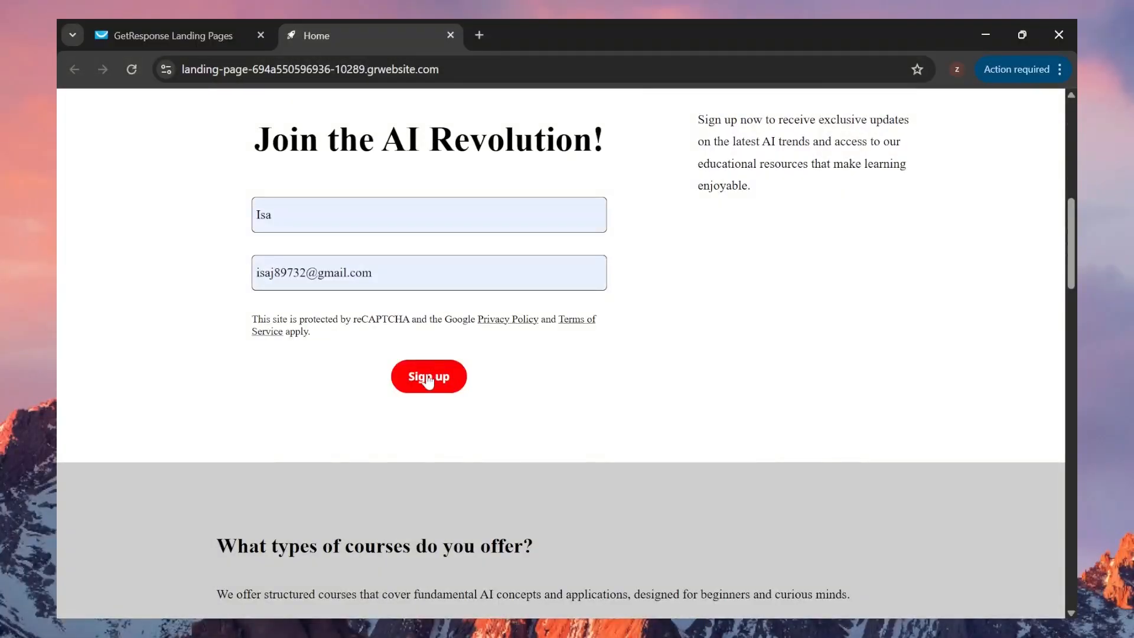
pyautogui.click(420, 375)
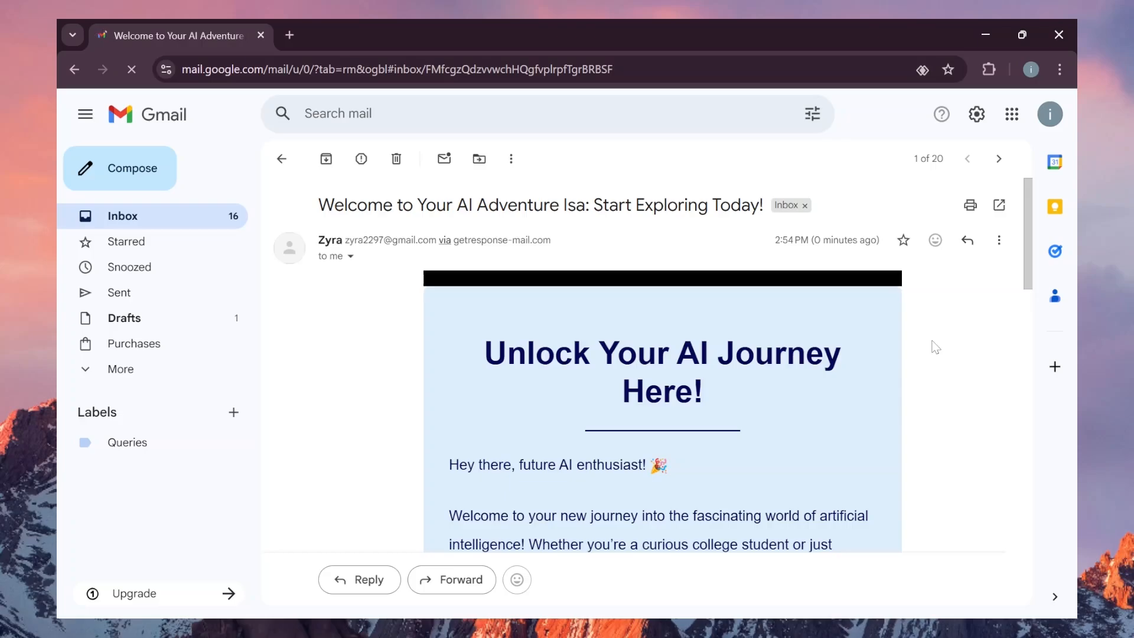
pyautogui.scroll(-4, 934, 346)
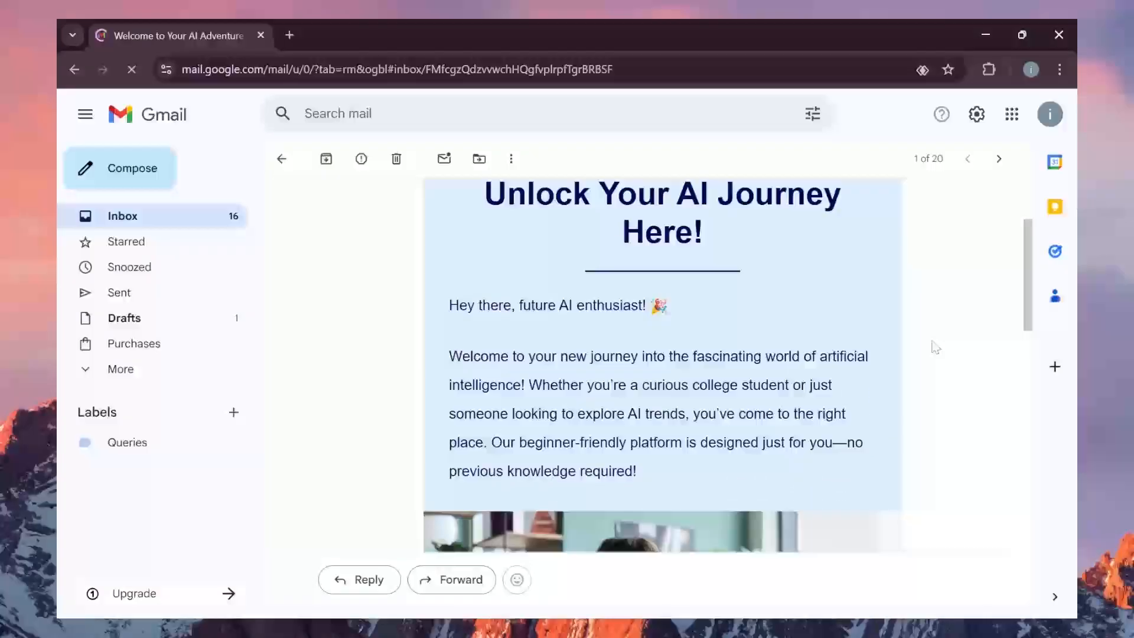
pyautogui.scroll(-15, 935, 347)
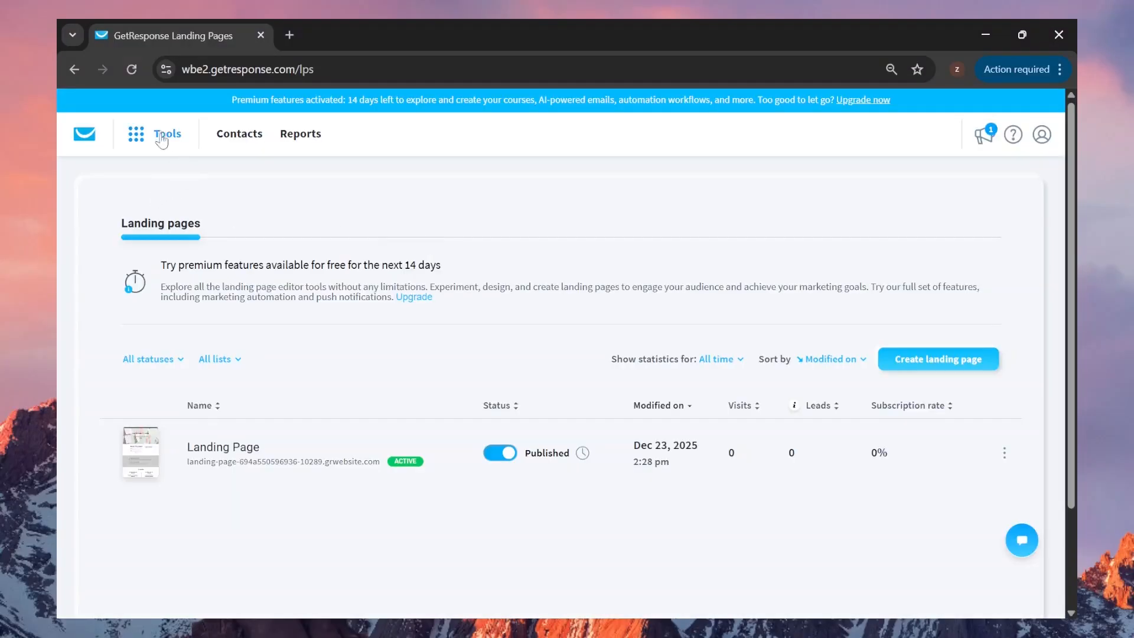
# In GetResponse, create a new autoresponder by yourself without AI and name it Newsletters
pyautogui.click(160, 134)
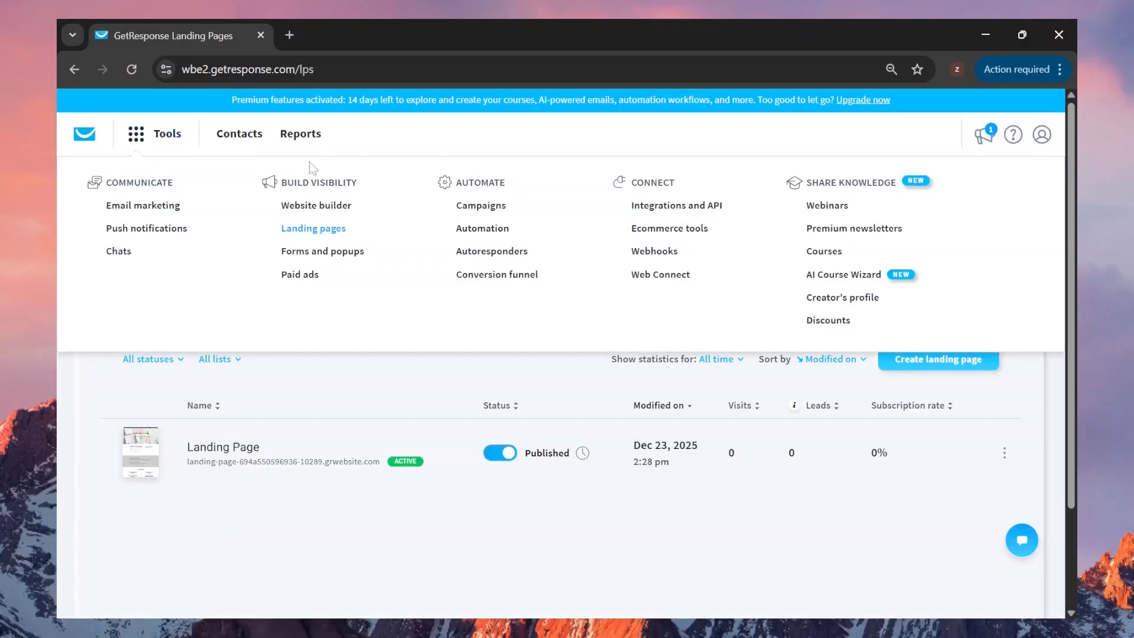
pyautogui.click(143, 207)
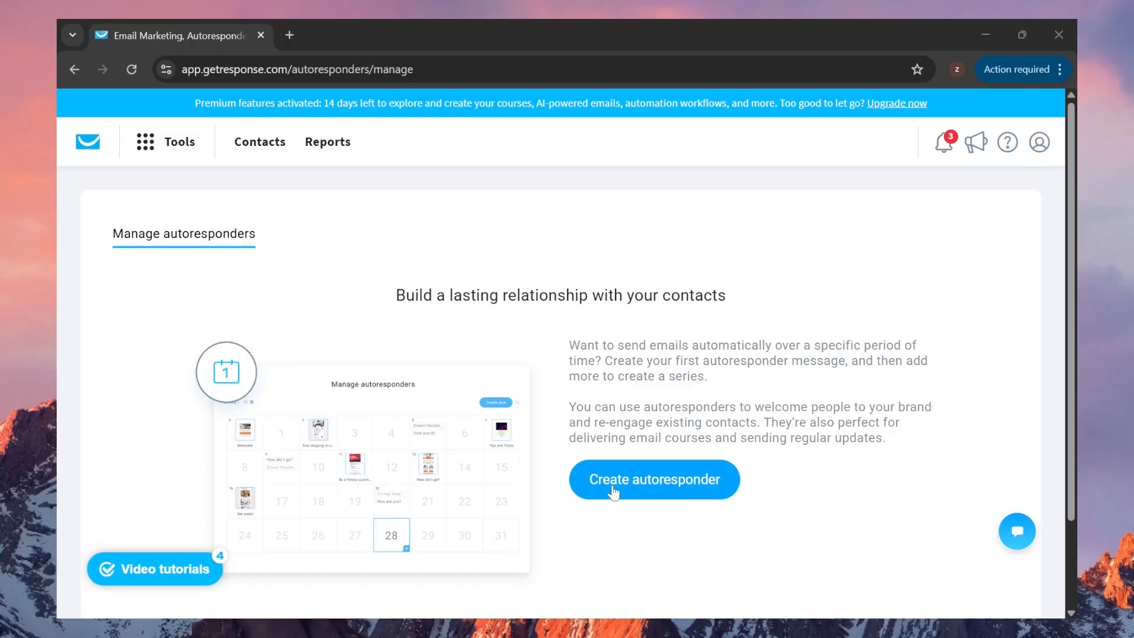
pyautogui.click(613, 492)
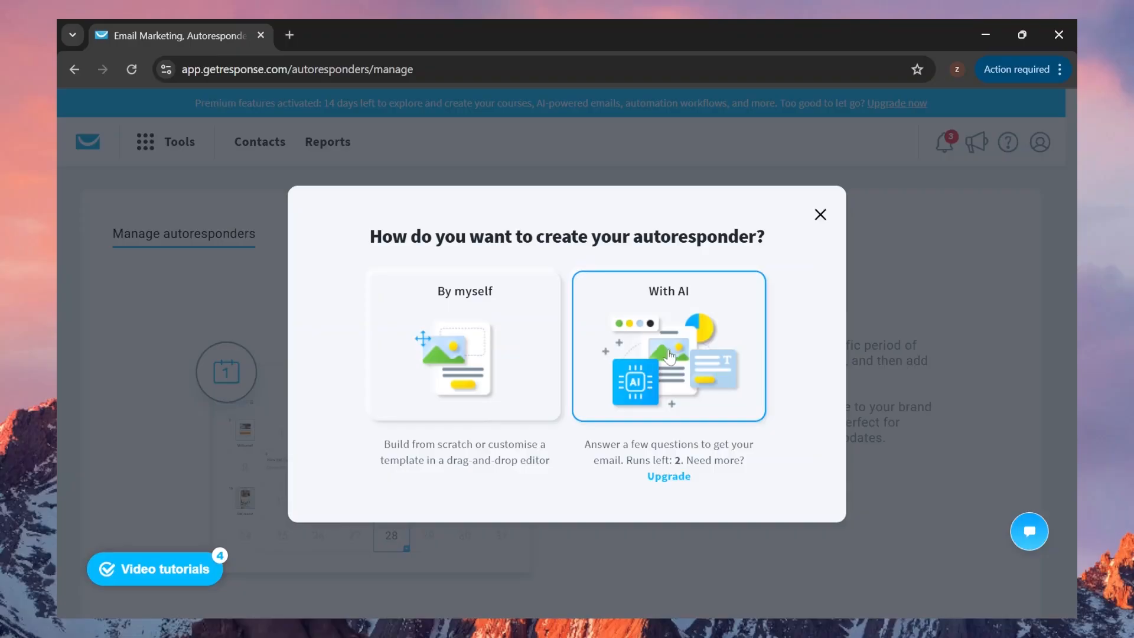
pyautogui.click(645, 354)
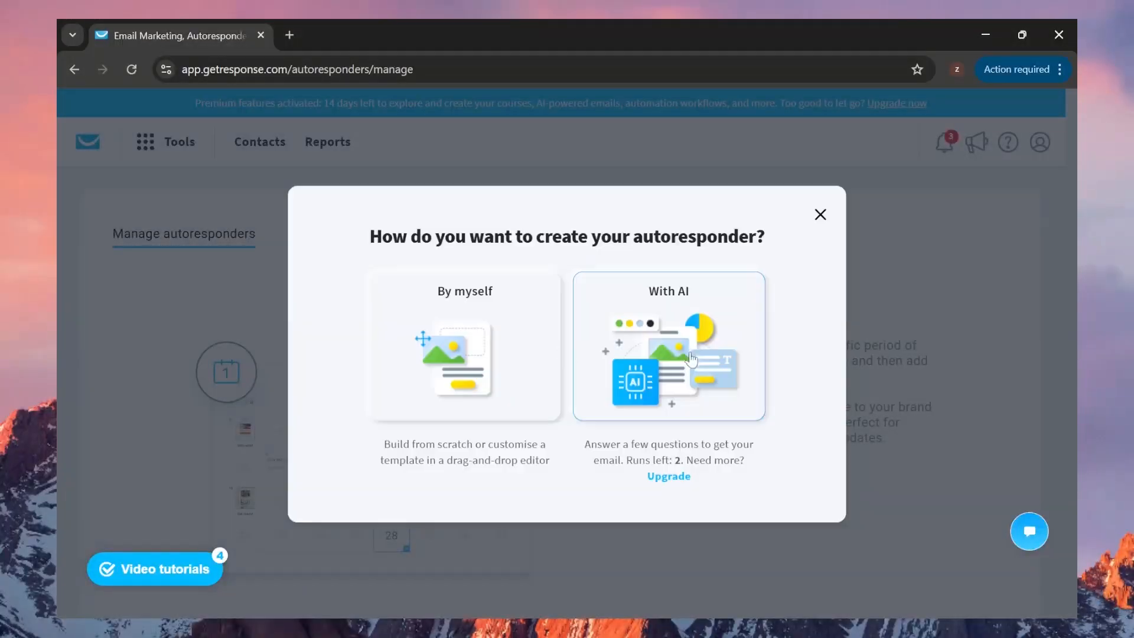
pyautogui.click(459, 323)
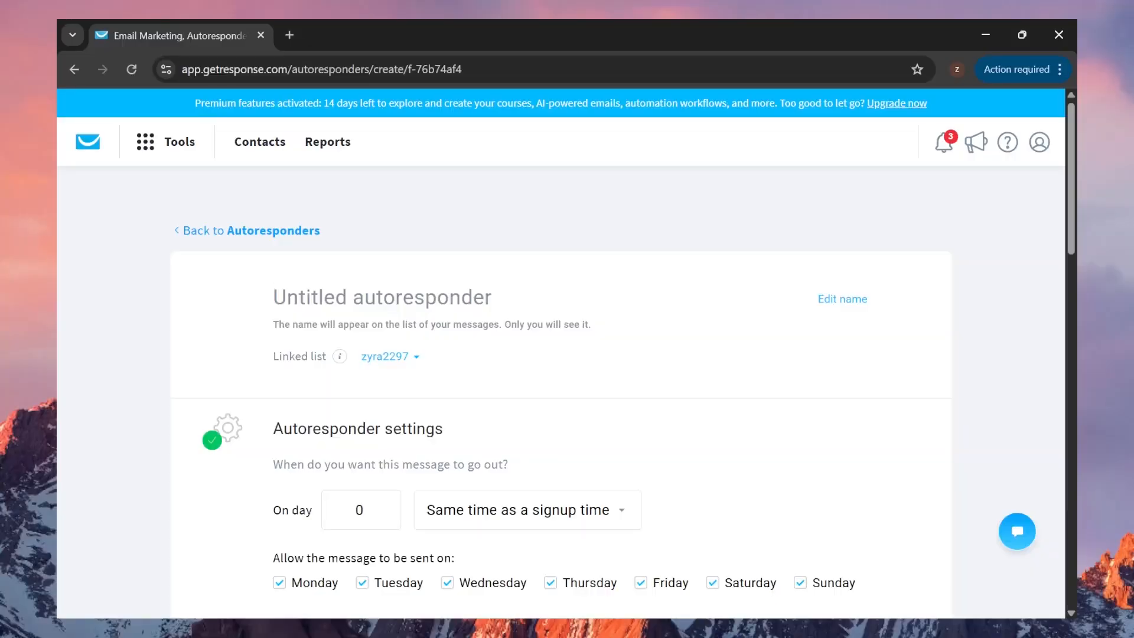
pyautogui.write('Newsletters')
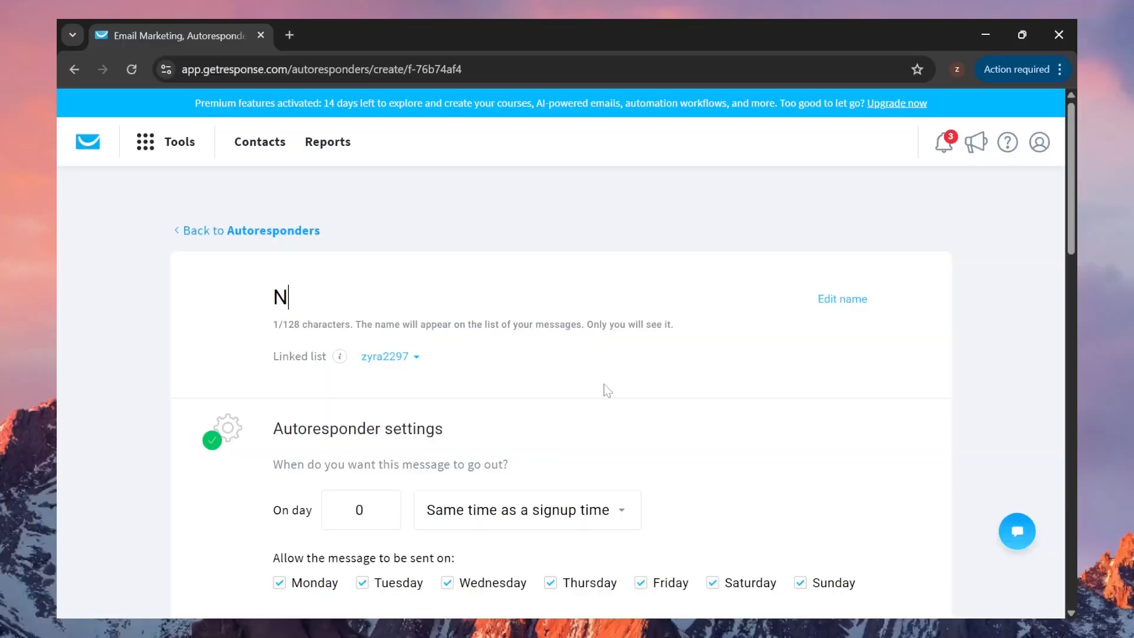
# Schedule the autoresponder to go out on day 15 and exclude Saturday and Sunday from its allowed sending days
pyautogui.scroll(-3, 603, 390)
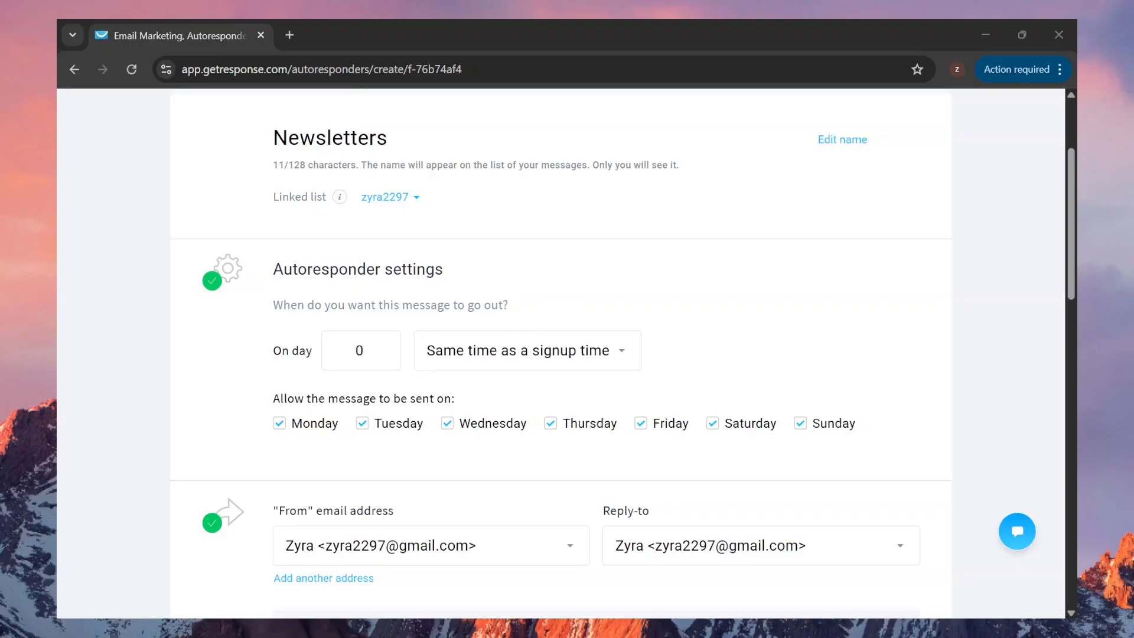
pyautogui.click(382, 345)
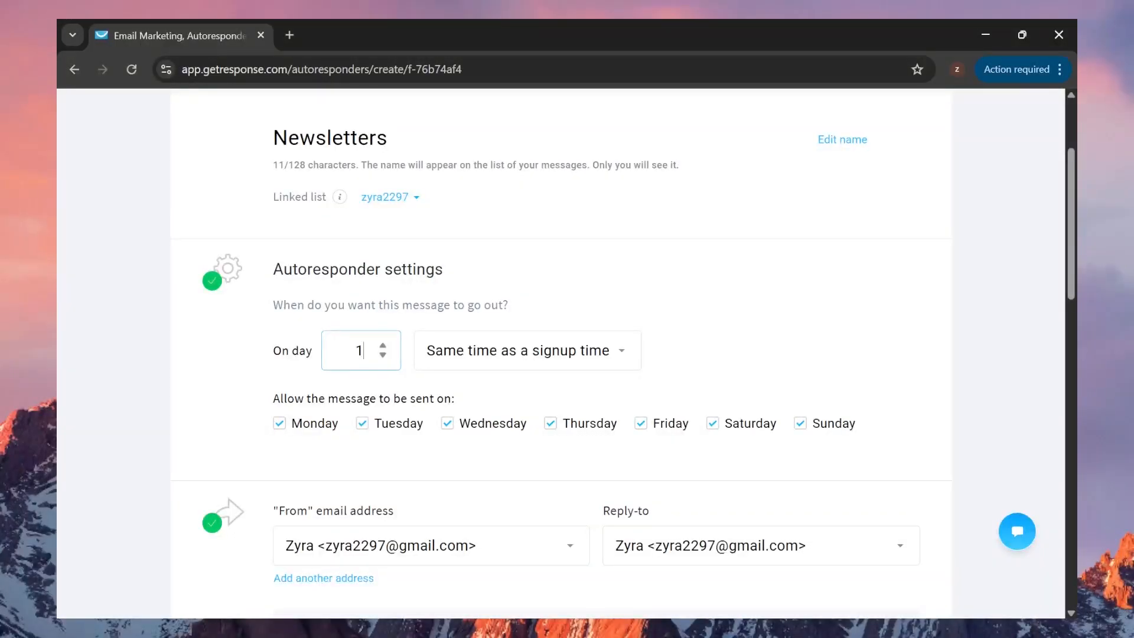
pyautogui.write('5')
pyautogui.click(588, 312)
pyautogui.click(715, 425)
pyautogui.click(801, 424)
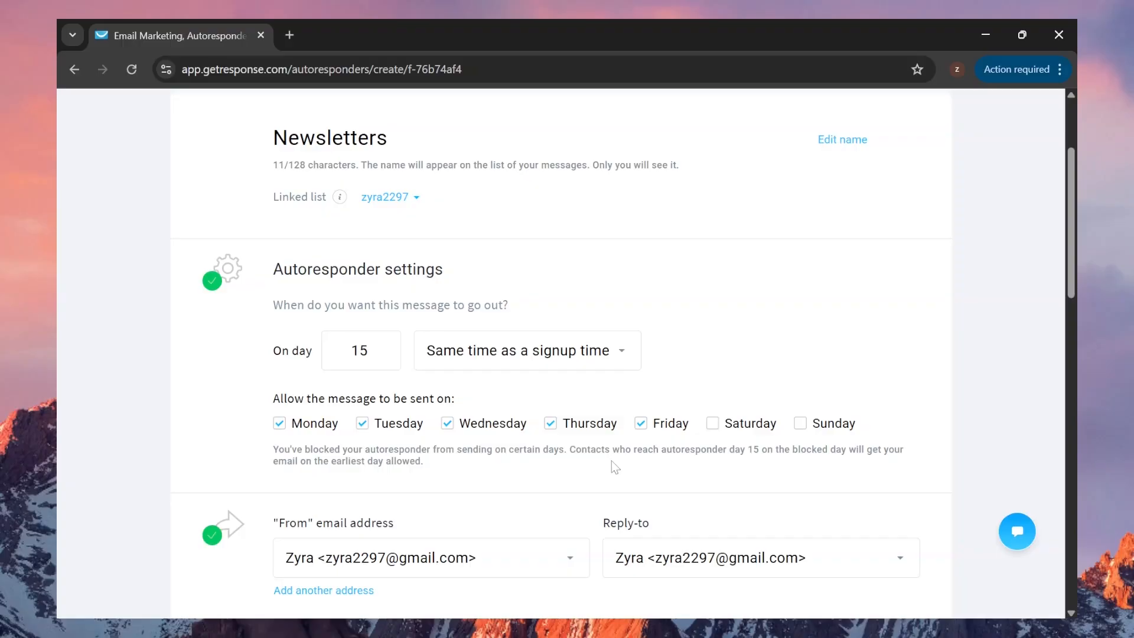
# Generate AI subject lines with keywords "AI technolgies" and business type Training & Certification, and use "Explore the Future of Learning Through AI Technologies"
pyautogui.scroll(-4, 615, 467)
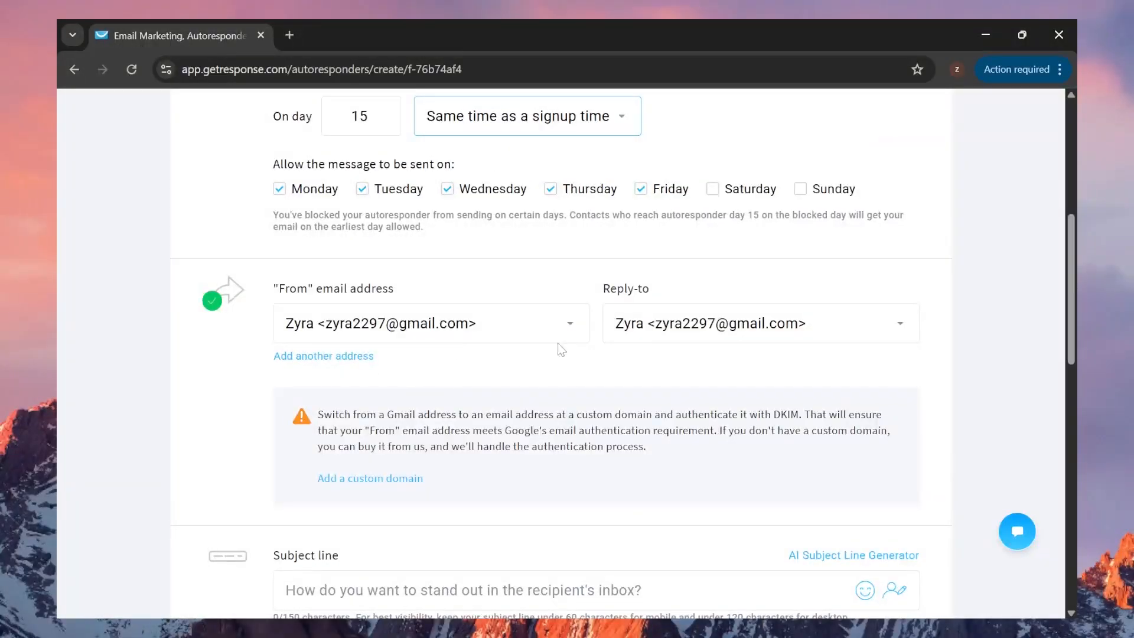
pyautogui.scroll(-4, 594, 392)
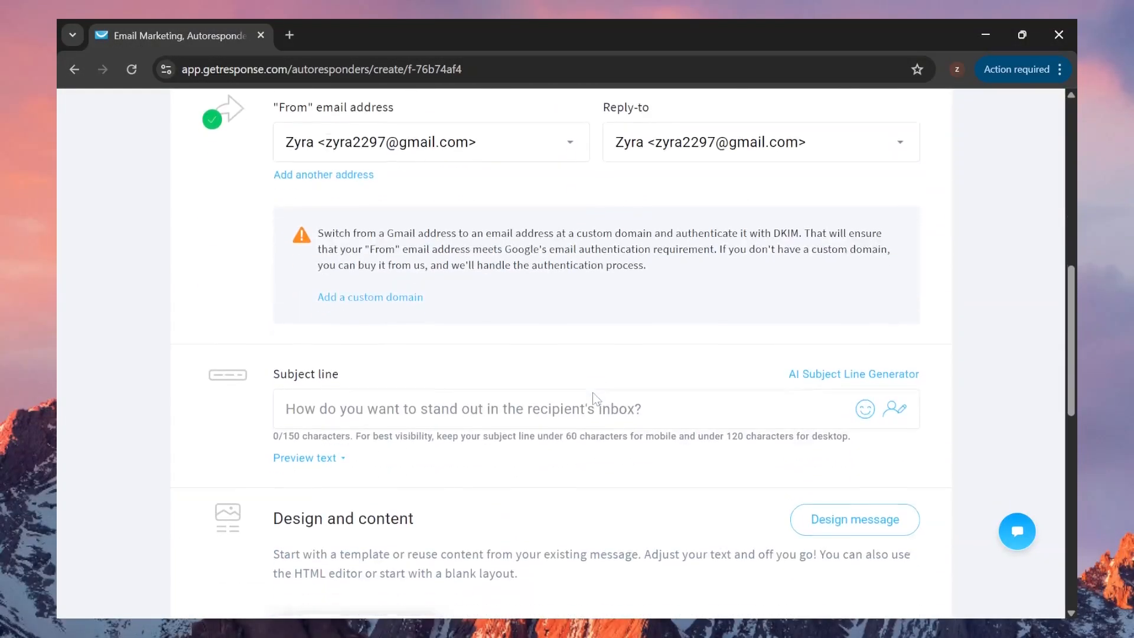
pyautogui.scroll(-3, 815, 158)
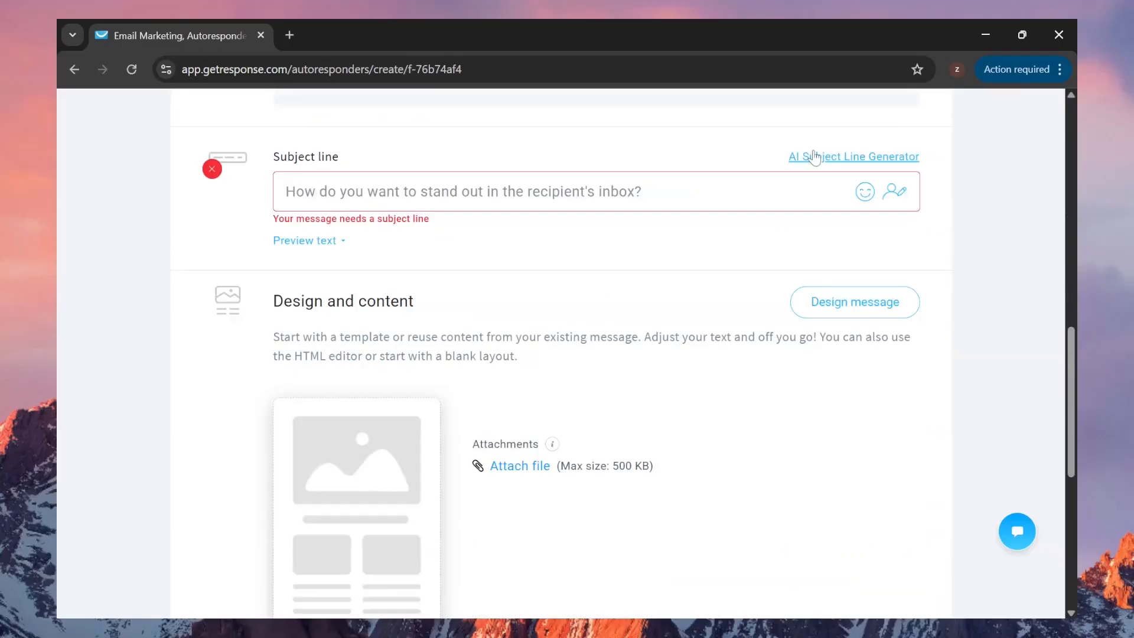
pyautogui.click(815, 157)
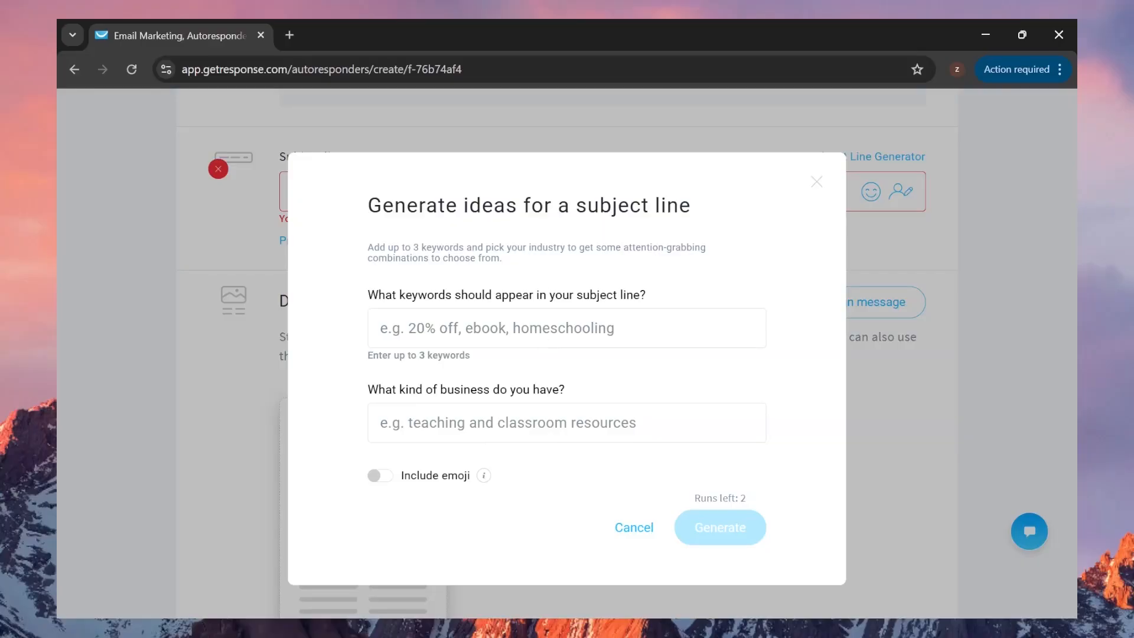
pyautogui.click(496, 328)
pyautogui.write('AI')
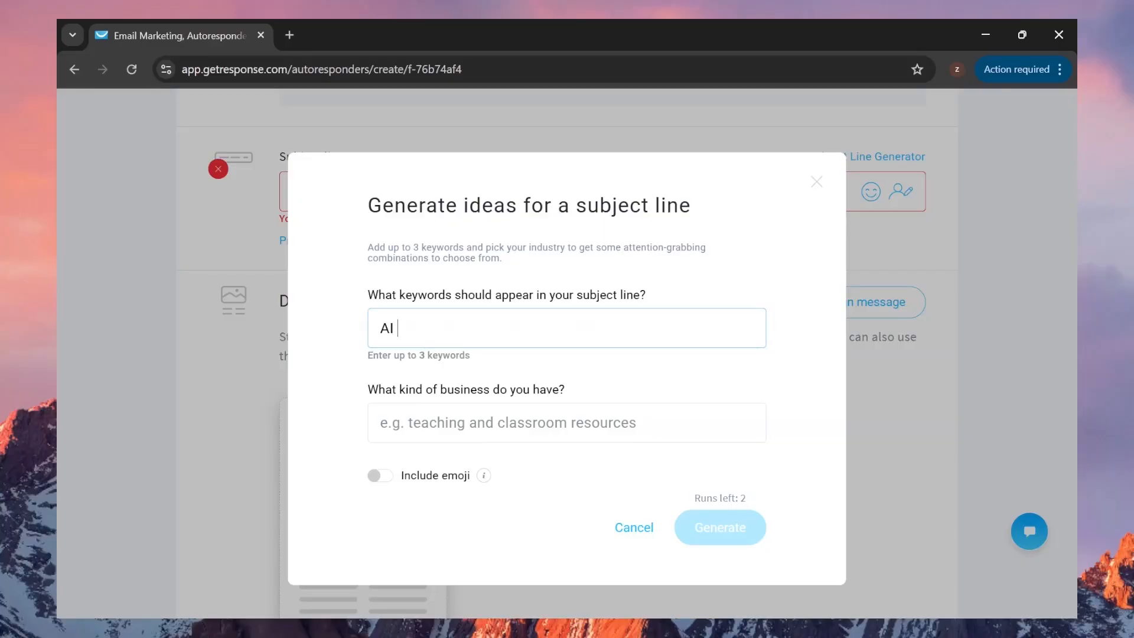
pyautogui.write(' technolgies')
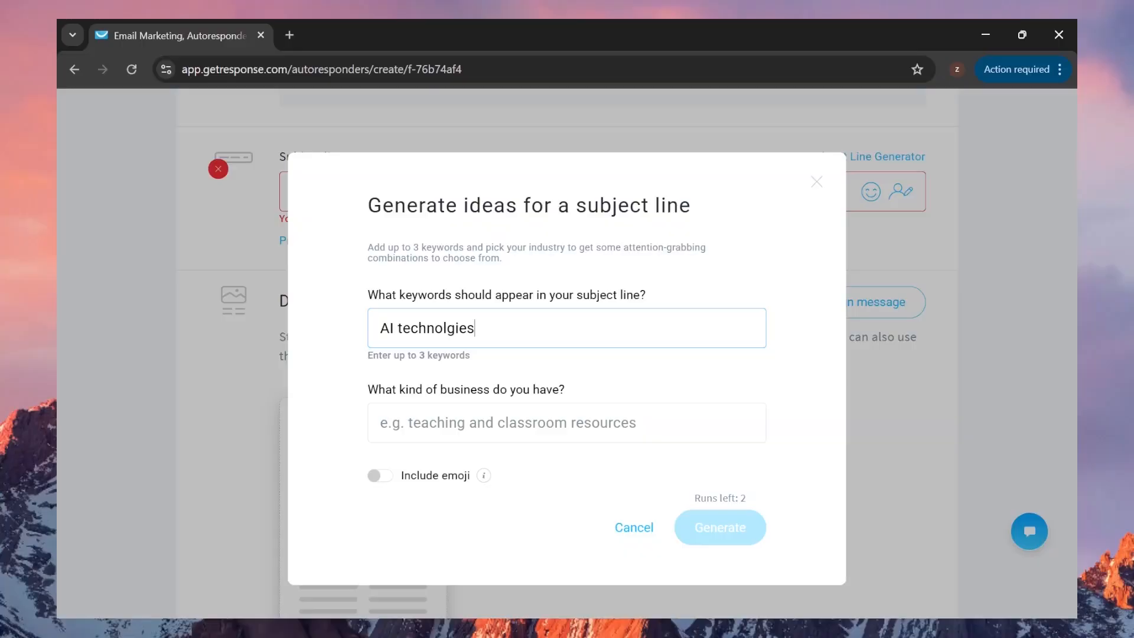
pyautogui.press('Tab')
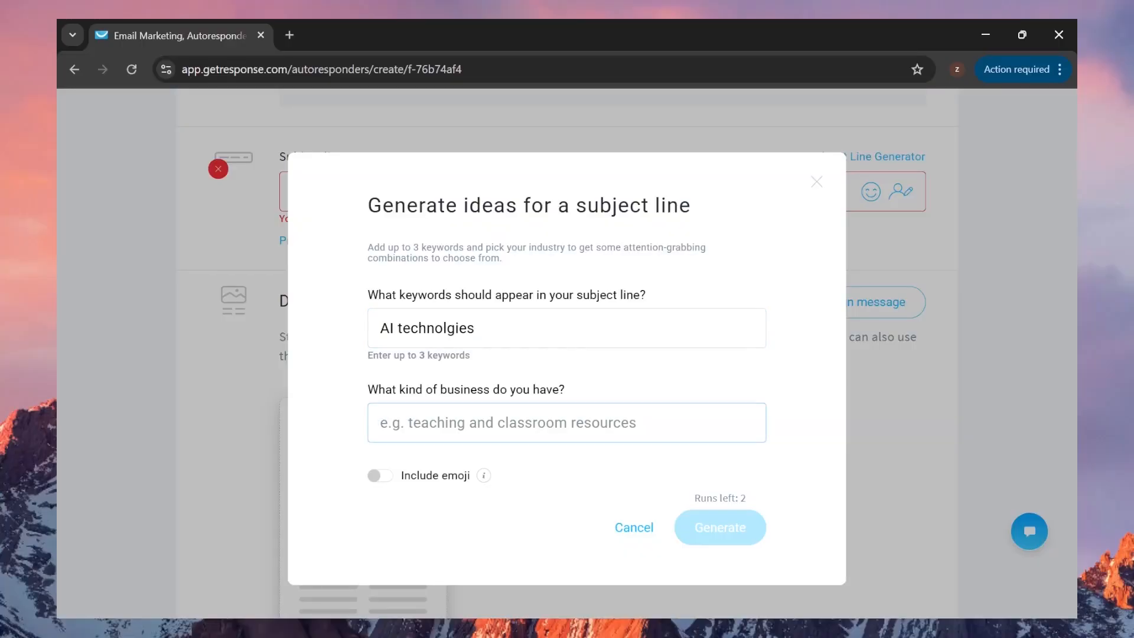
pyautogui.write('training and certification')
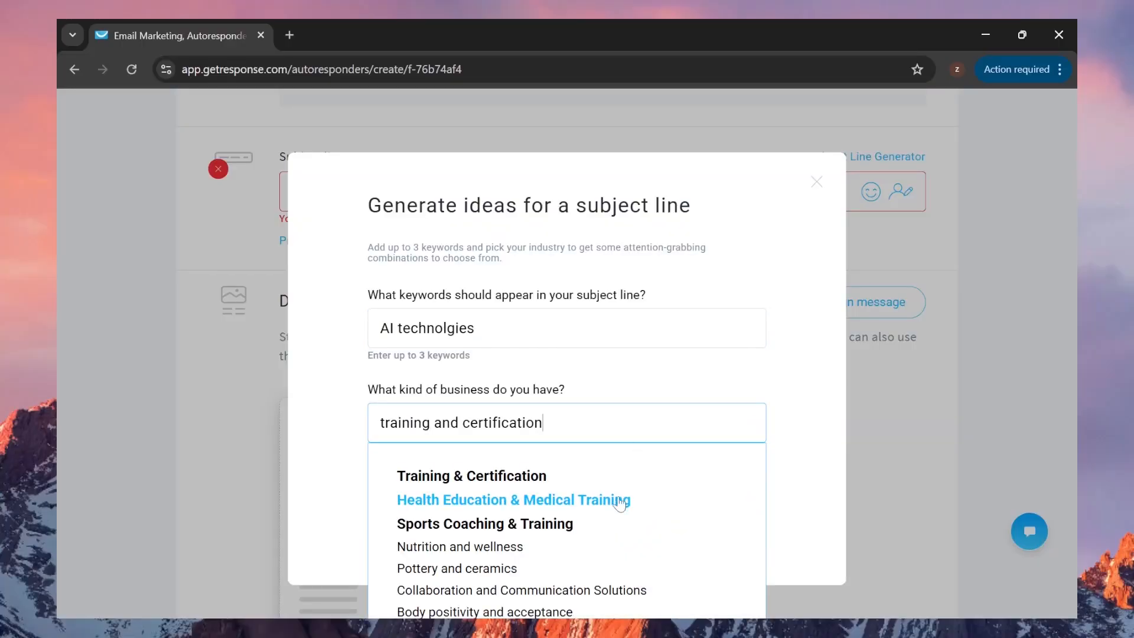
pyautogui.click(493, 472)
pyautogui.click(733, 533)
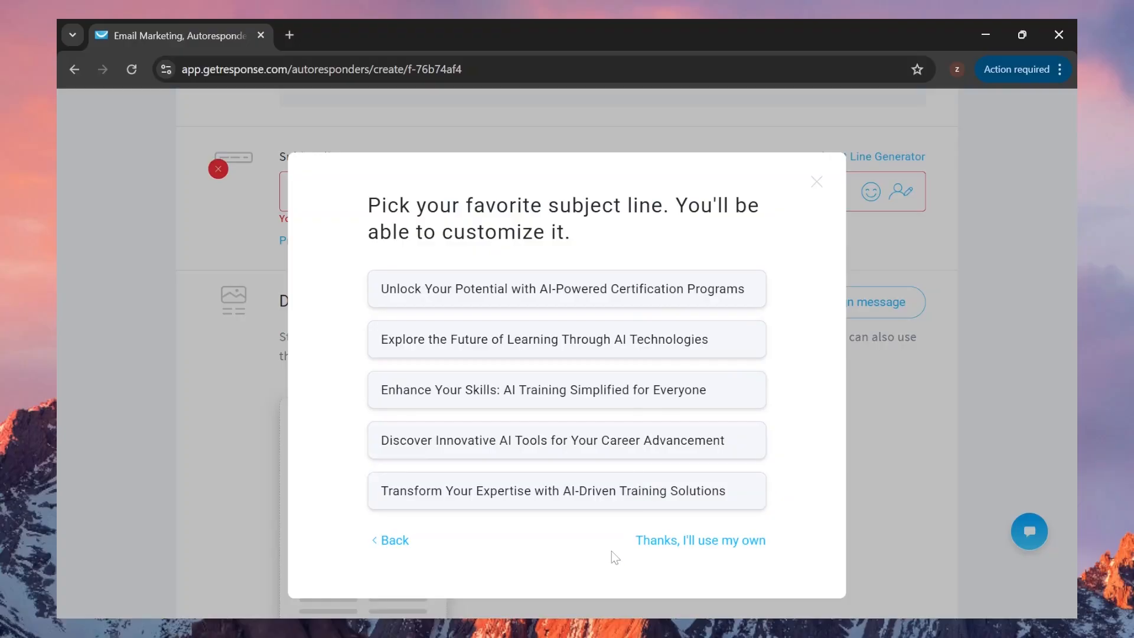
pyautogui.click(482, 350)
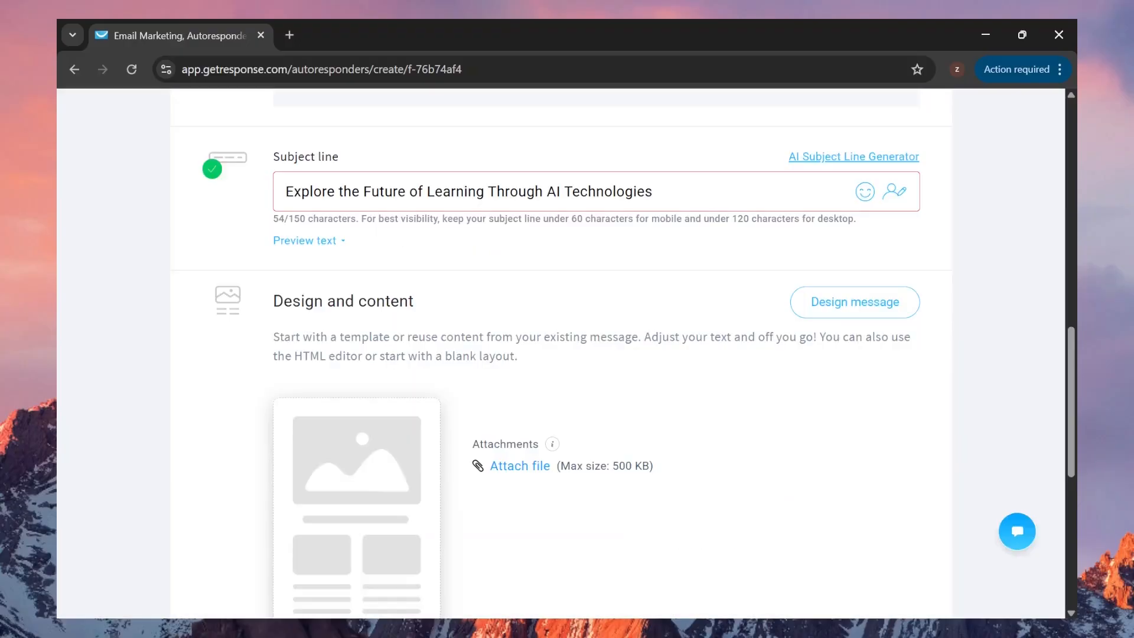
# Design the message by reusing the first Welcome Email from the existing messages
pyautogui.scroll(-3, 536, 255)
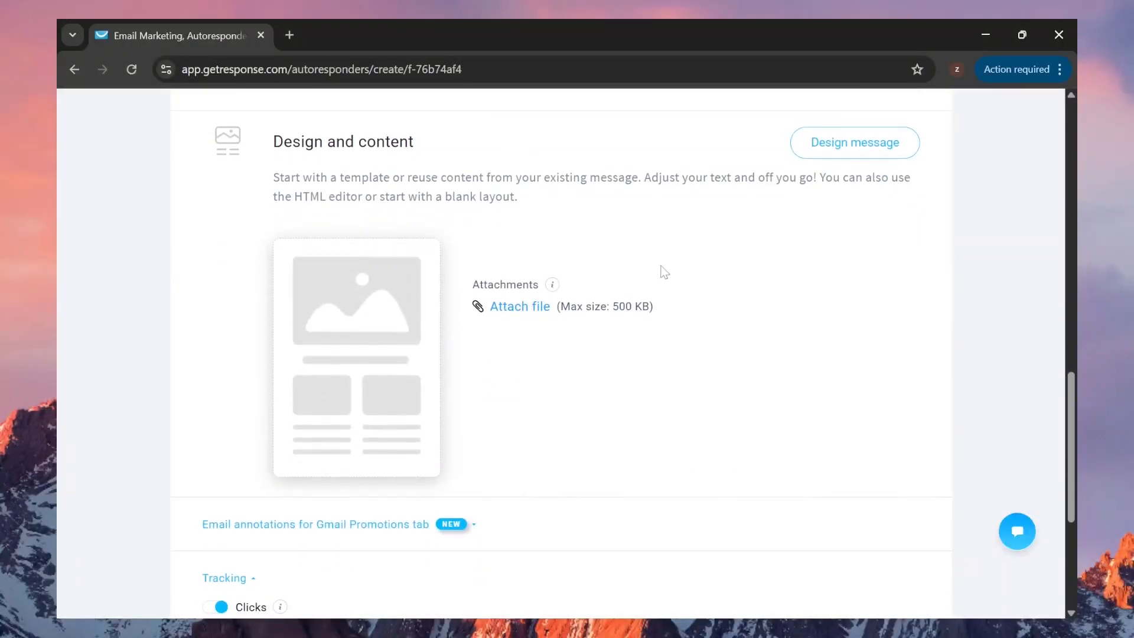
pyautogui.click(845, 144)
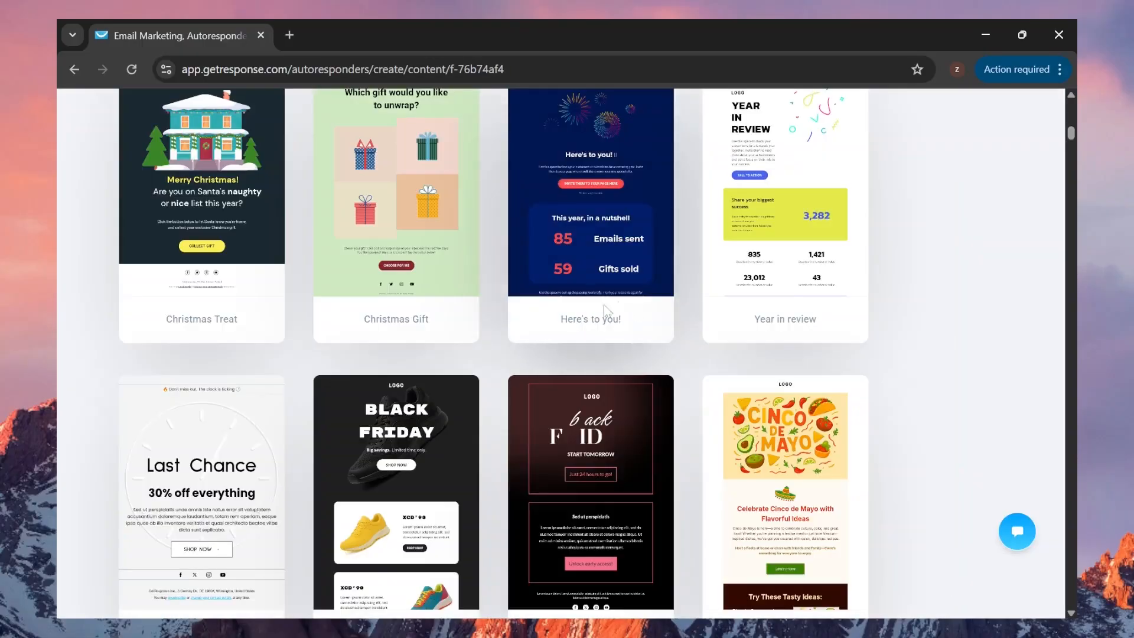
pyautogui.scroll(12, 825, 292)
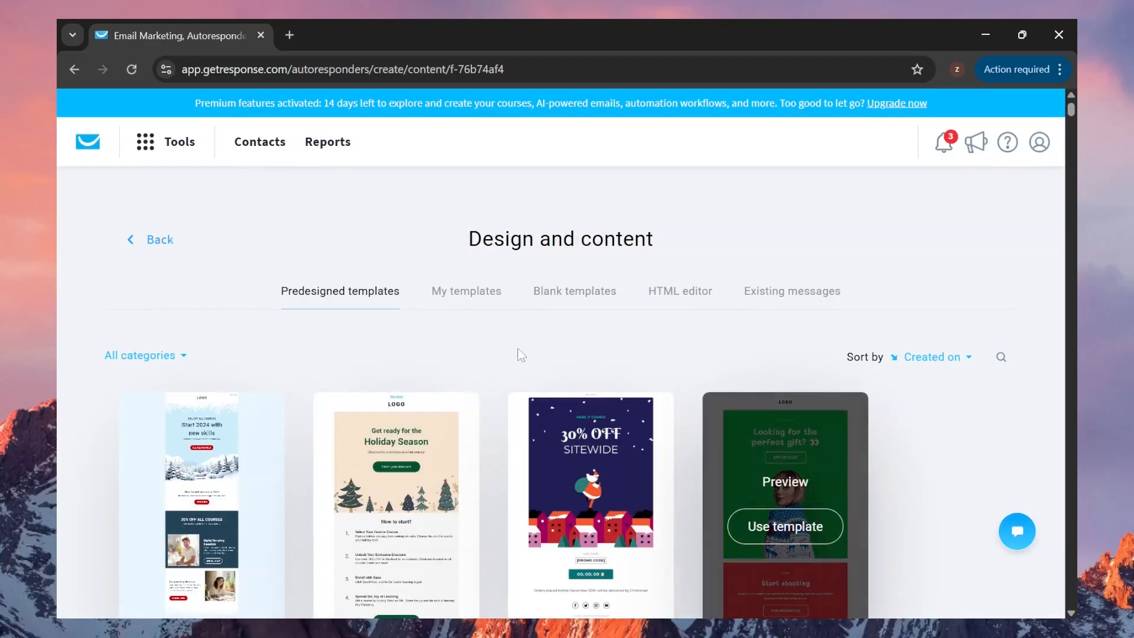
pyautogui.click(780, 293)
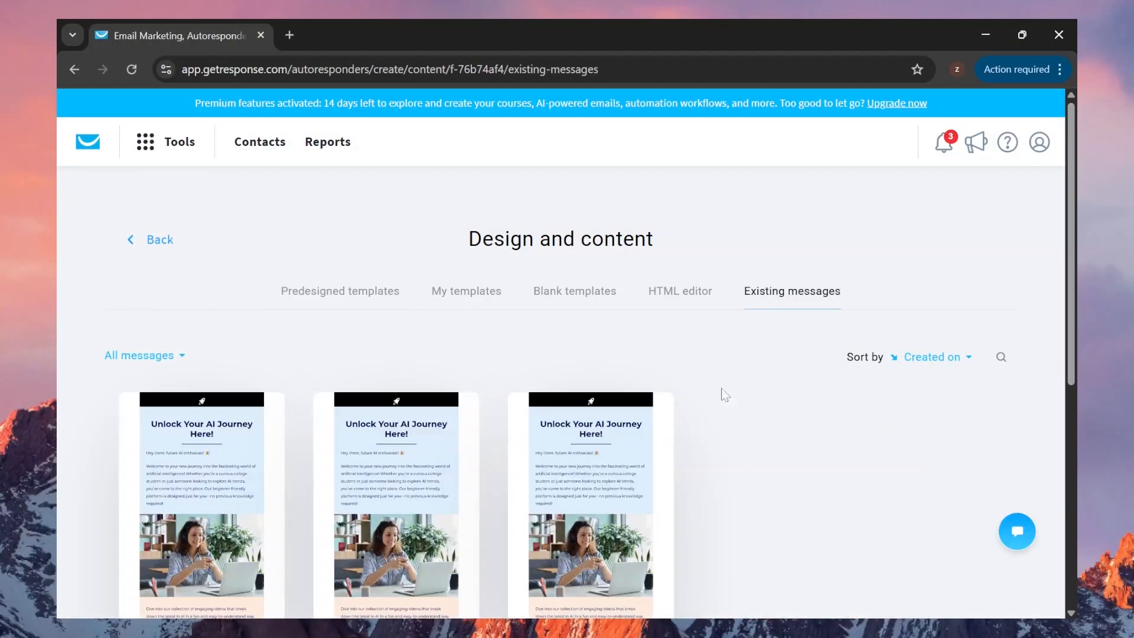
pyautogui.scroll(-2, 738, 391)
pyautogui.scroll(-1, 738, 392)
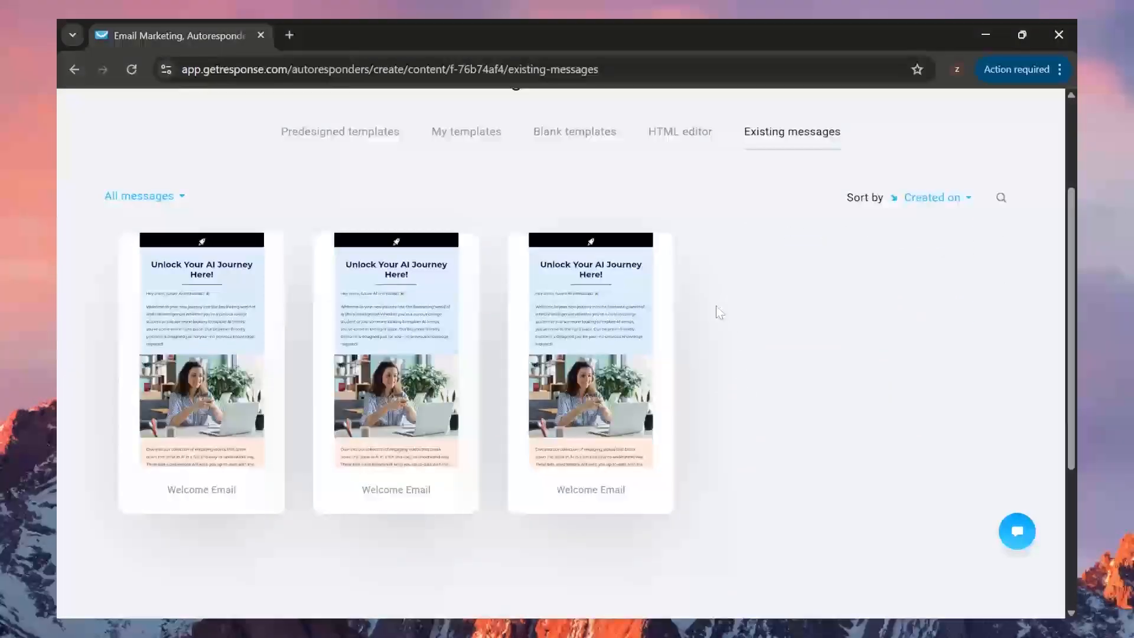
pyautogui.middleClick(203, 367)
pyautogui.click(213, 371)
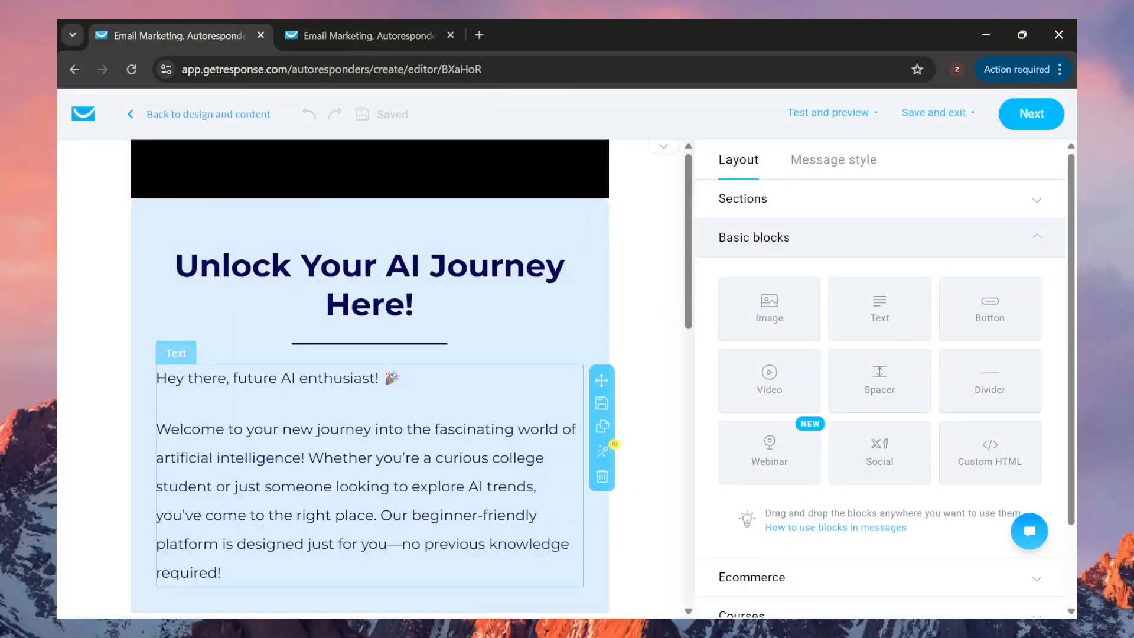
# Look through the message content, return to the autoresponder settings, and save and publish the autoresponder
pyautogui.scroll(-12, 610, 443)
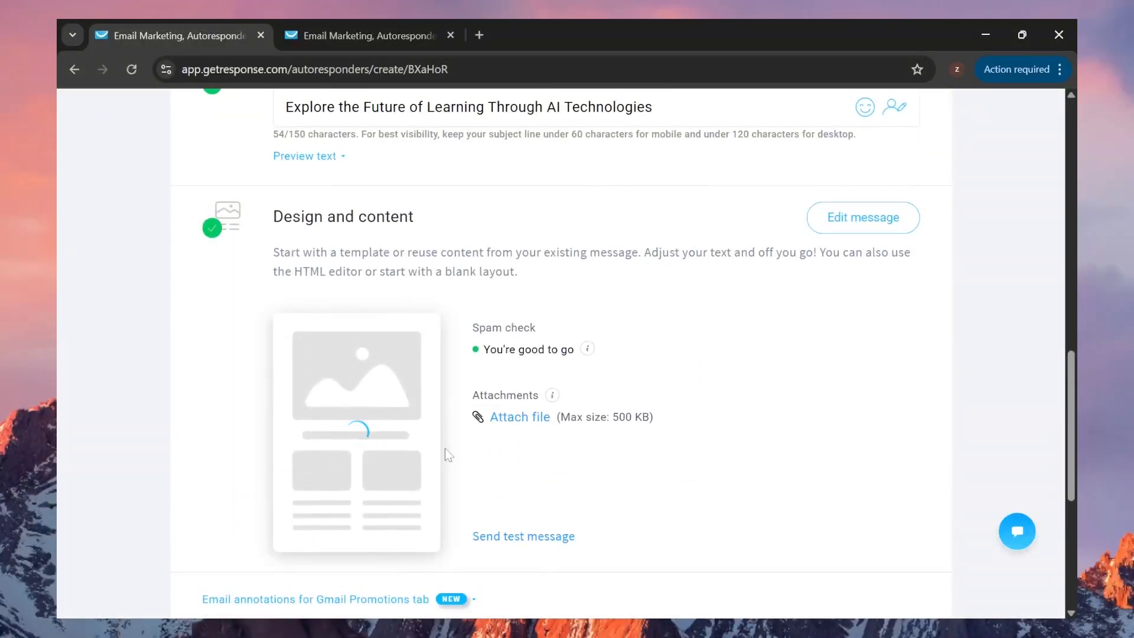
pyautogui.scroll(-1, 713, 379)
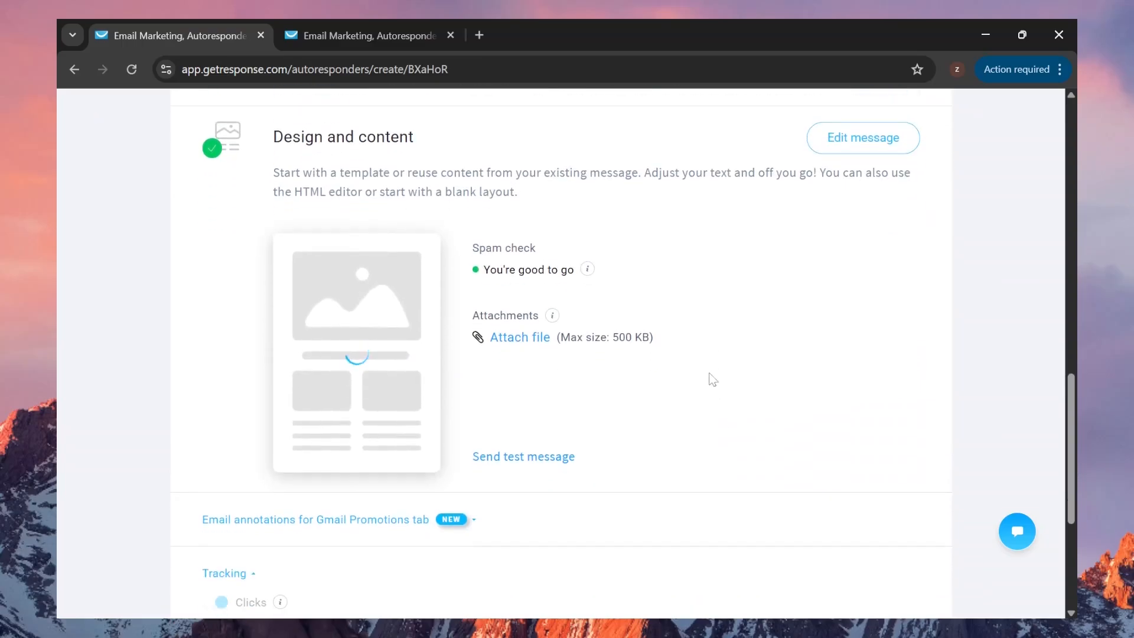
pyautogui.scroll(-3, 713, 379)
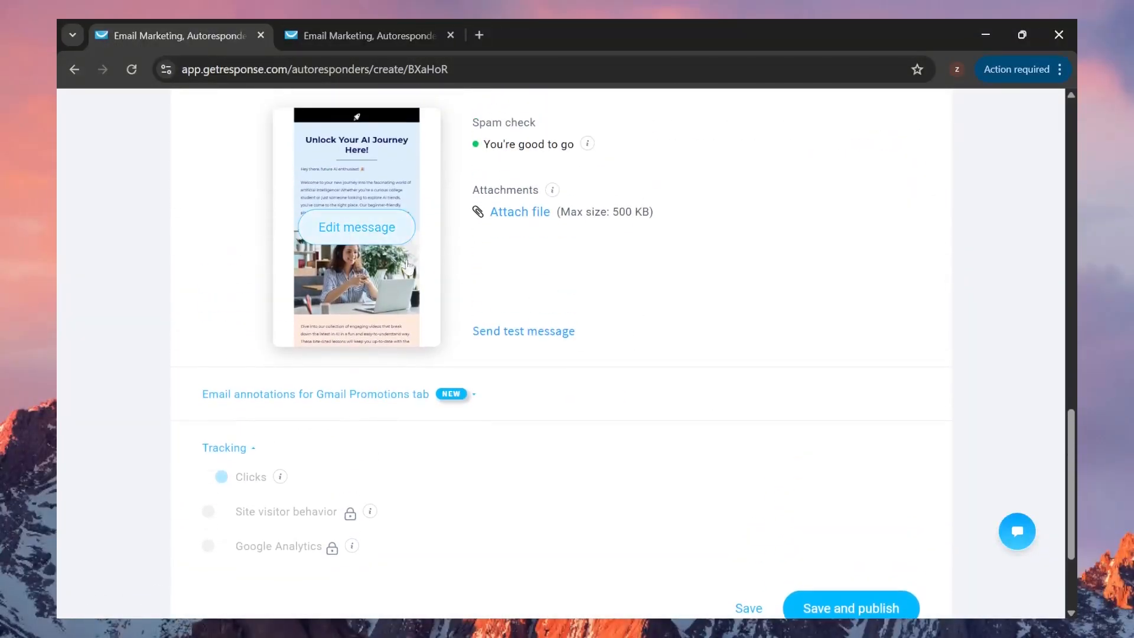
pyautogui.scroll(-2, 737, 473)
pyautogui.click(839, 452)
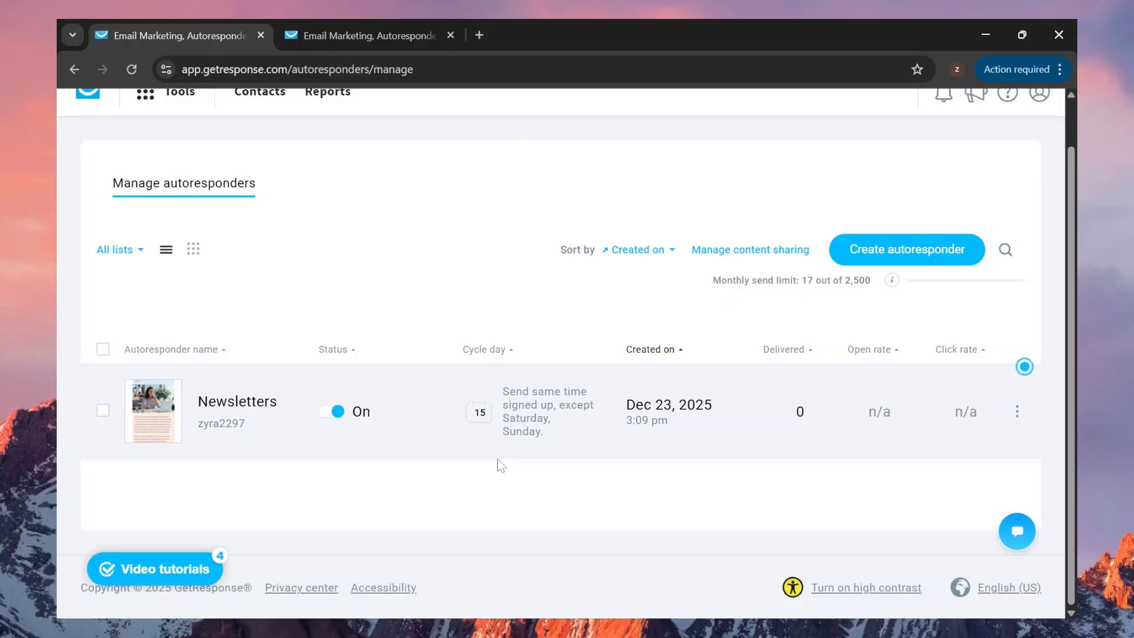
# Open the reports and examine the email marketing statistics, from general performance and opens over time to bounces and top email domains
pyautogui.scroll(1, 500, 466)
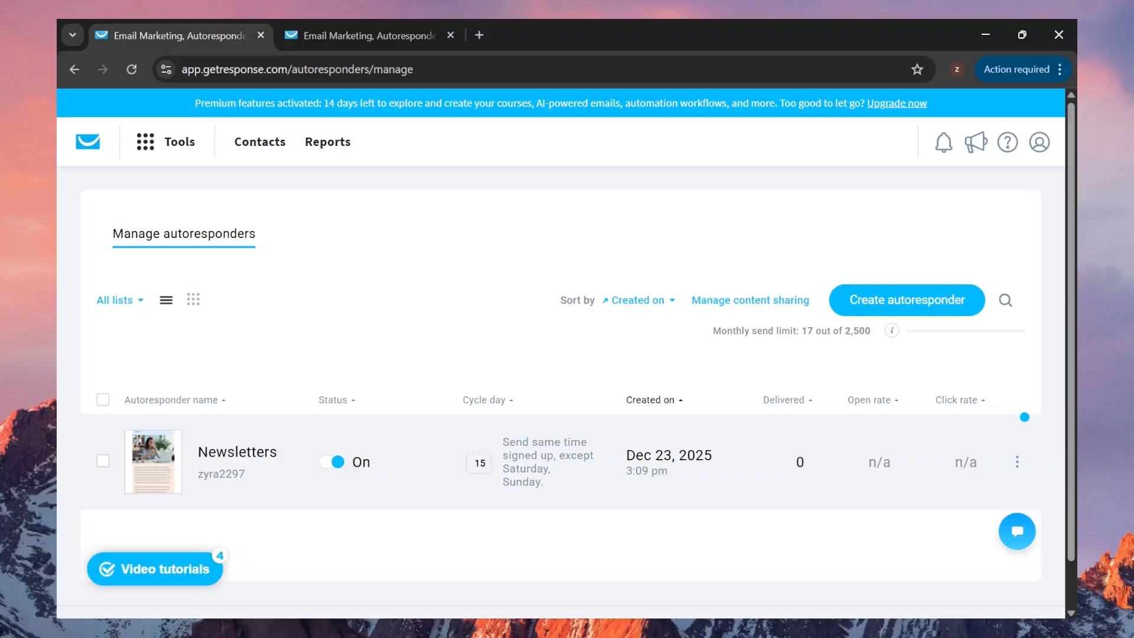
pyautogui.click(317, 145)
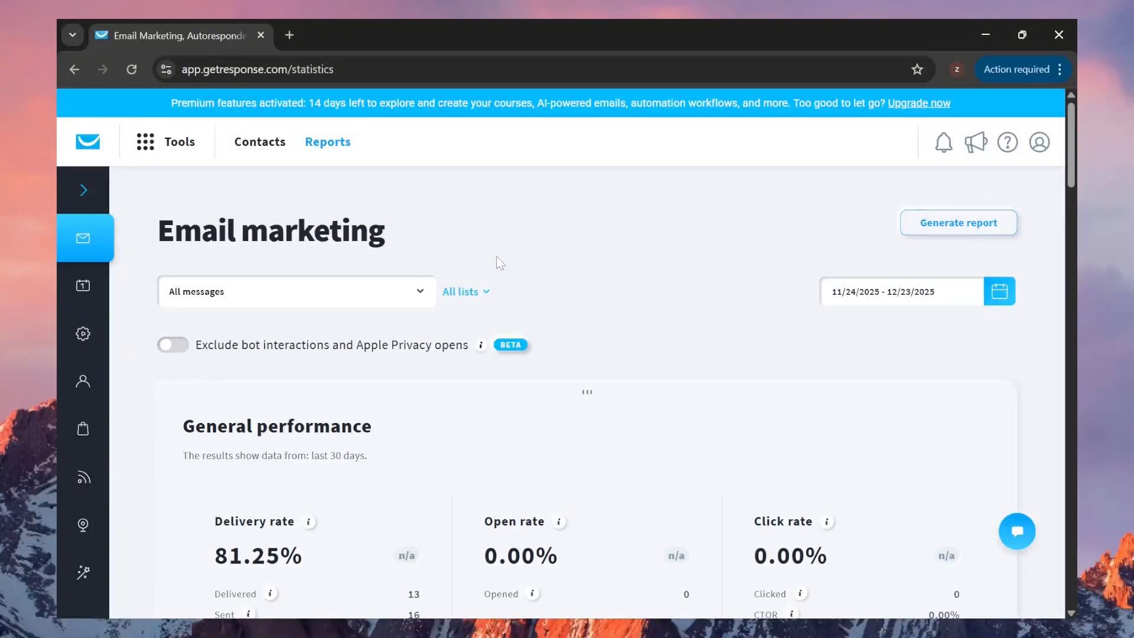
pyautogui.scroll(-1, 466, 357)
pyautogui.scroll(-1, 467, 361)
pyautogui.scroll(-1, 467, 361)
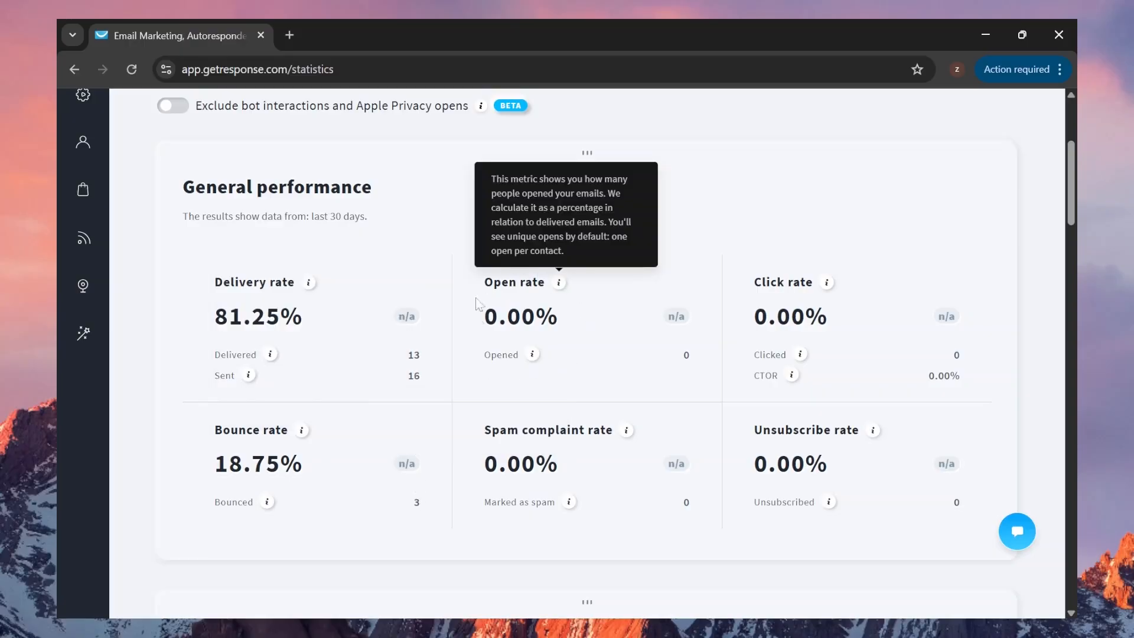
pyautogui.scroll(-12, 692, 259)
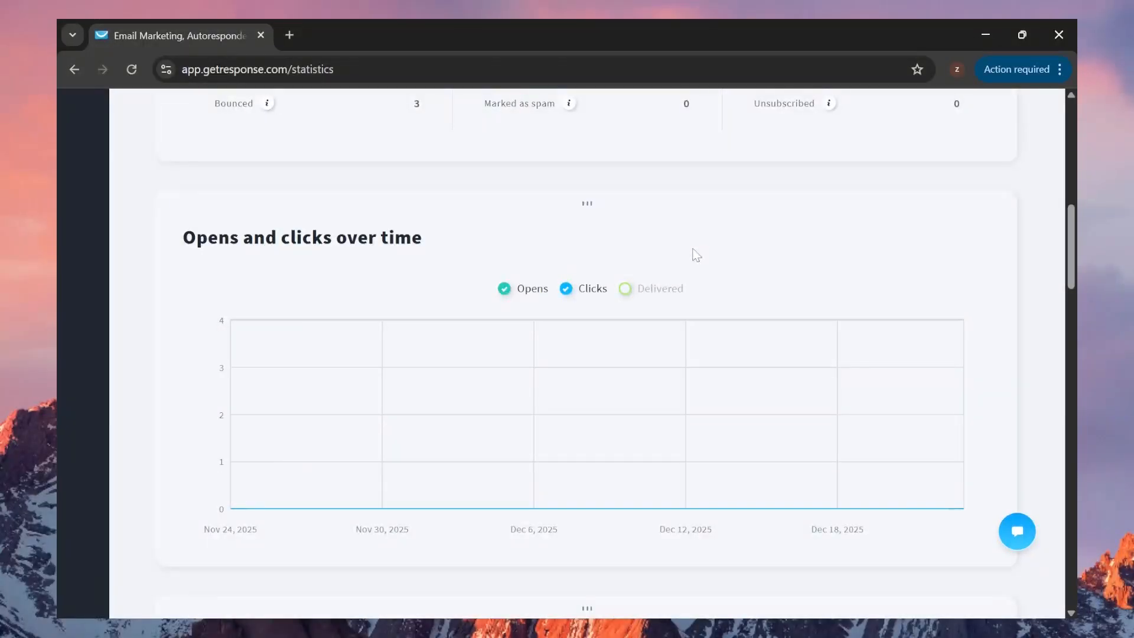
pyautogui.scroll(-4, 696, 255)
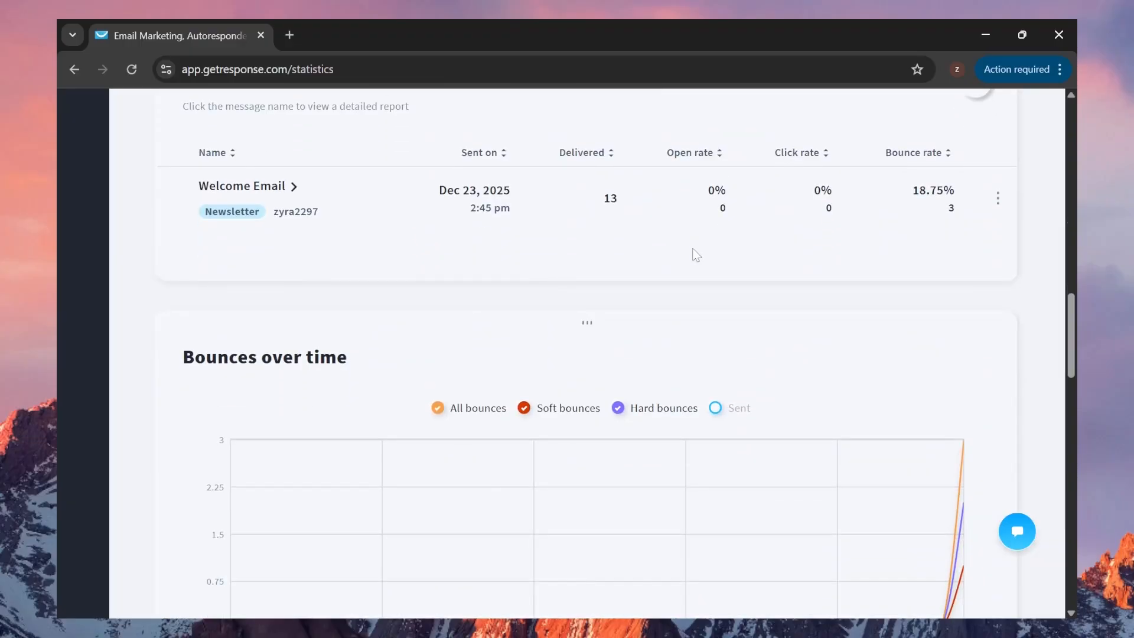
pyautogui.scroll(-15, 696, 256)
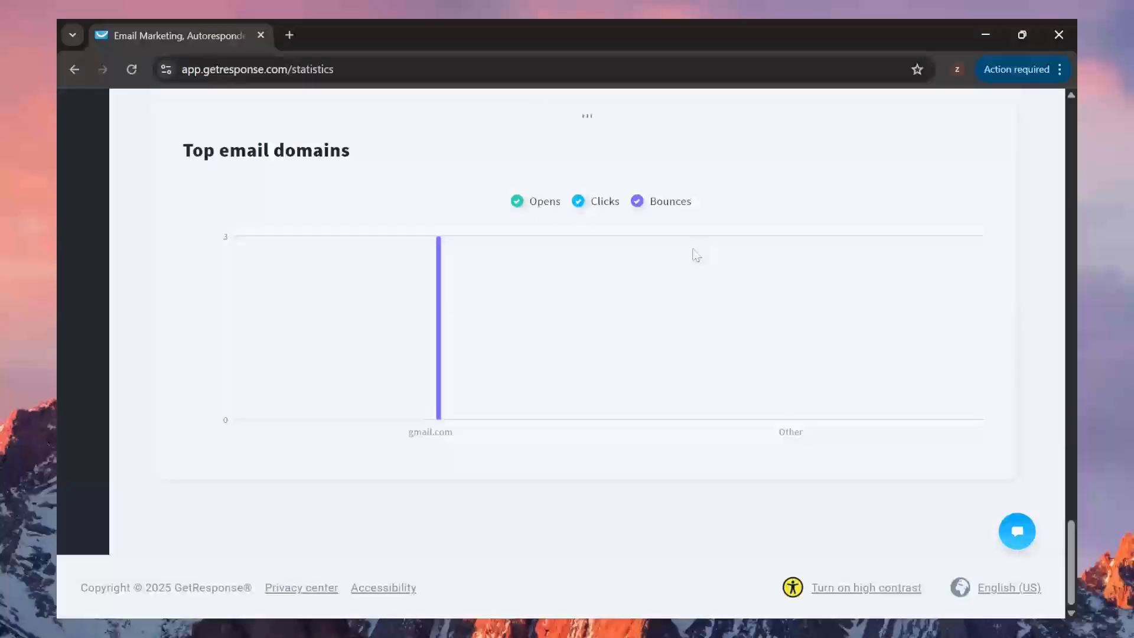
pyautogui.scroll(20, 735, 179)
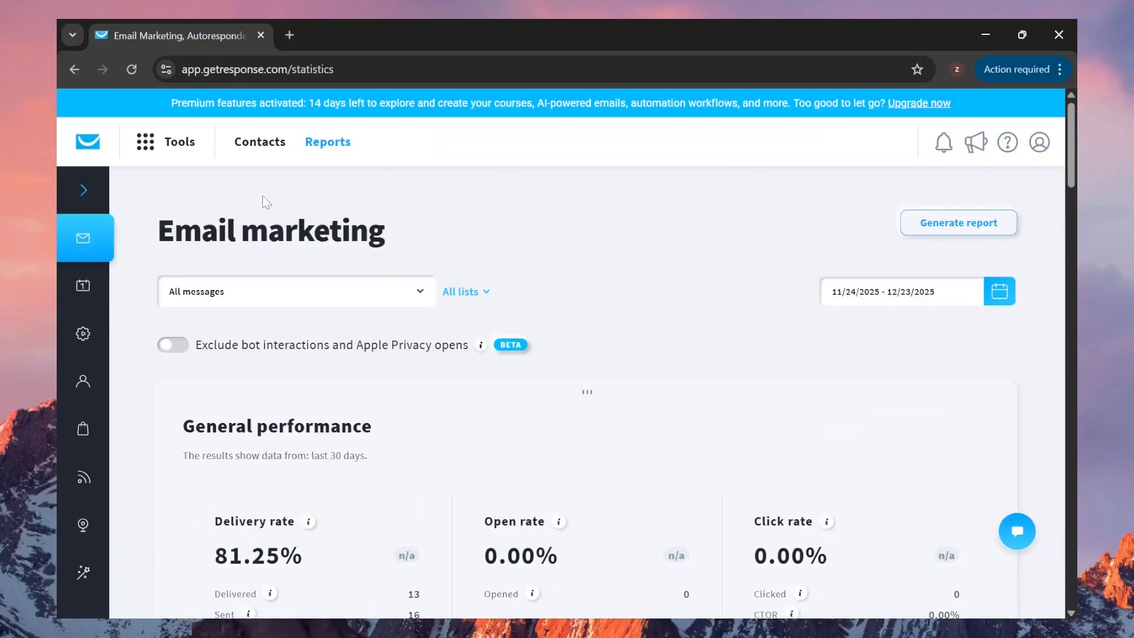
# View the autoresponders report page and examine the automation messages report's general performance and opens and clicks over time
pyautogui.click(84, 287)
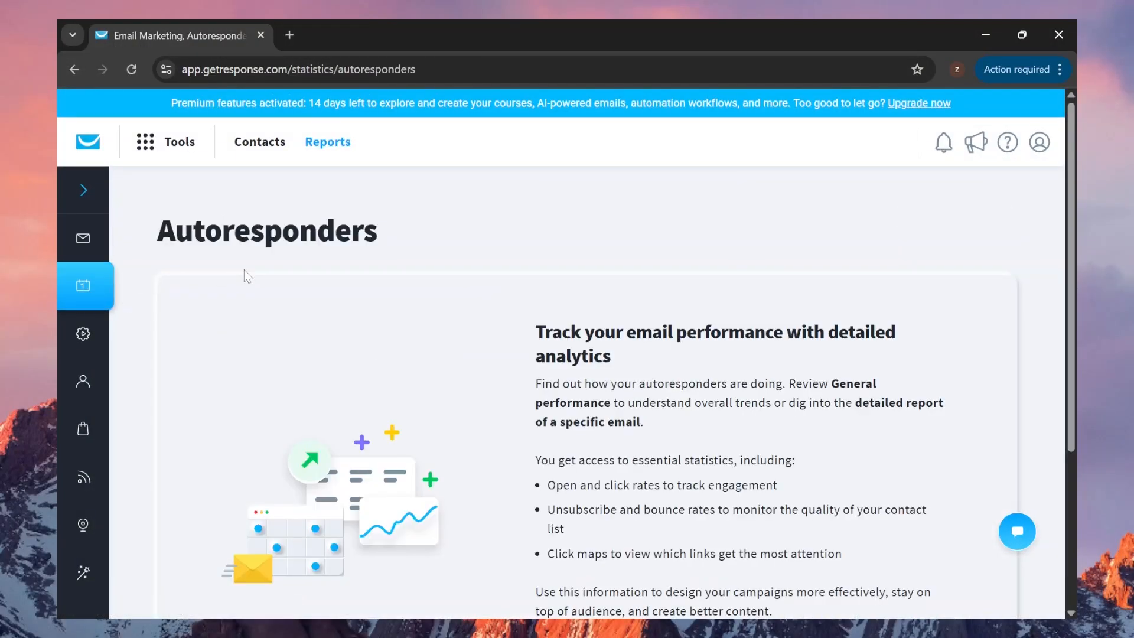
pyautogui.scroll(-1, 246, 272)
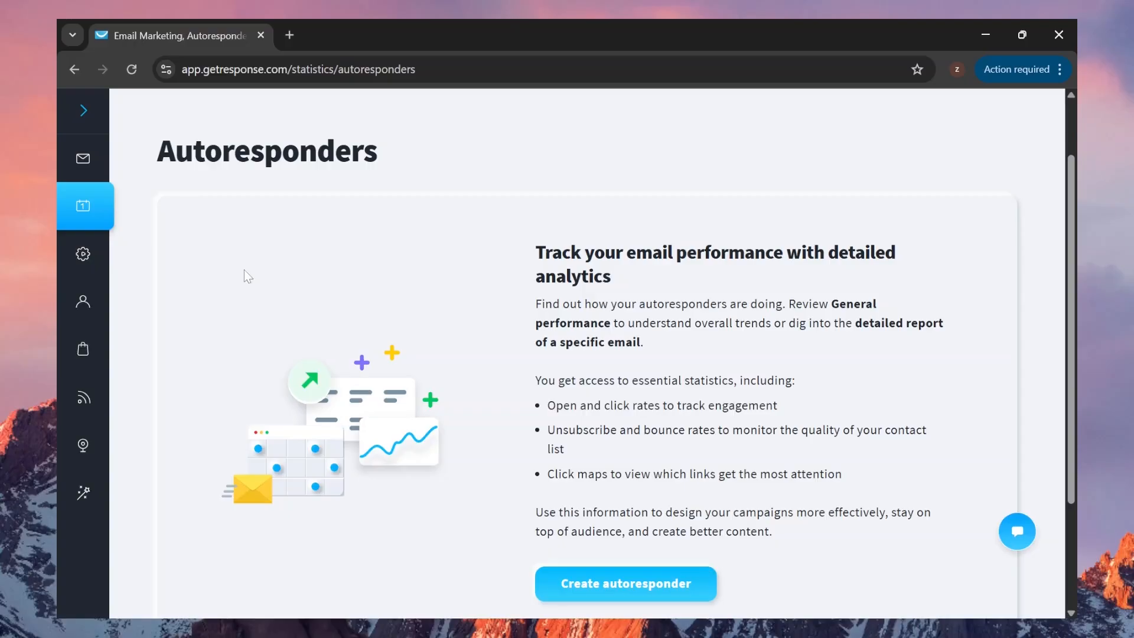
pyautogui.click(87, 256)
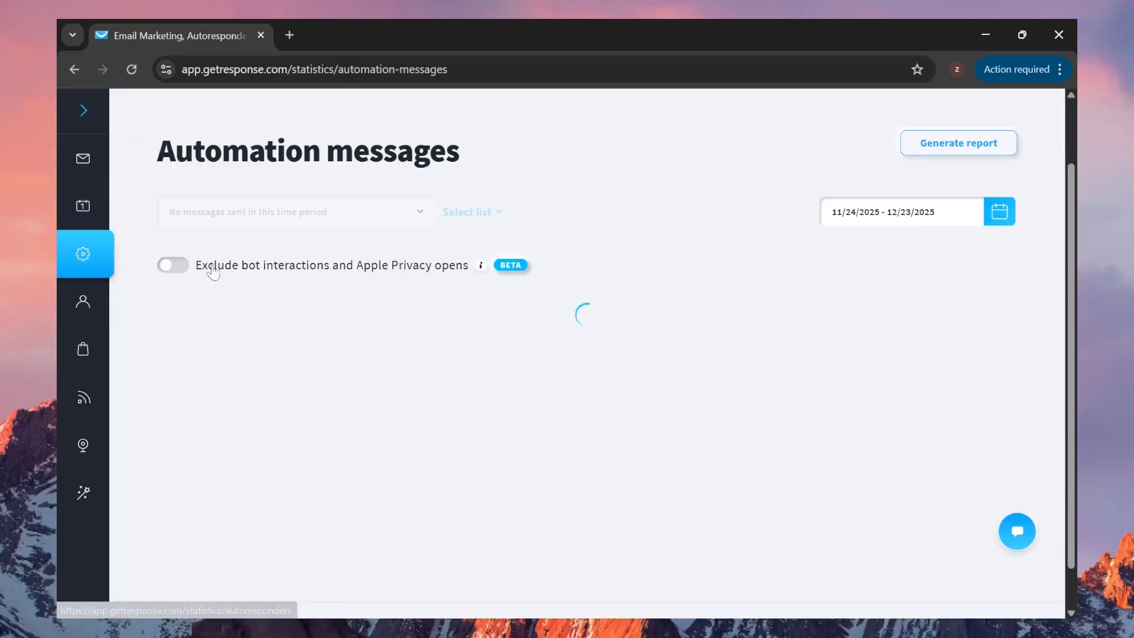
pyautogui.scroll(-3, 299, 319)
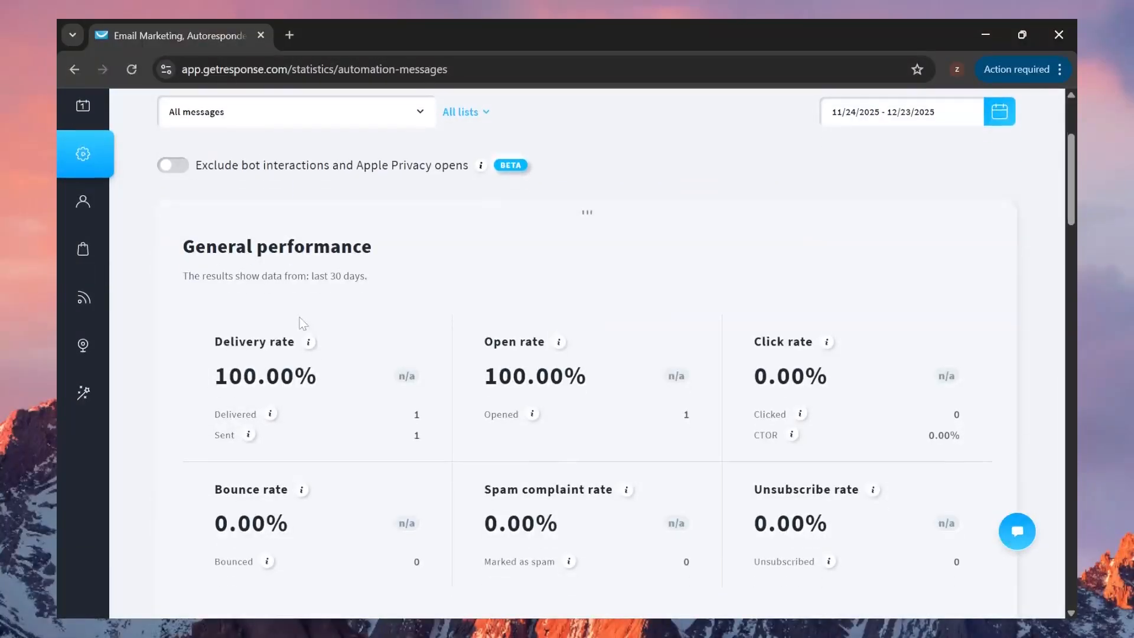
pyautogui.scroll(-10, 431, 353)
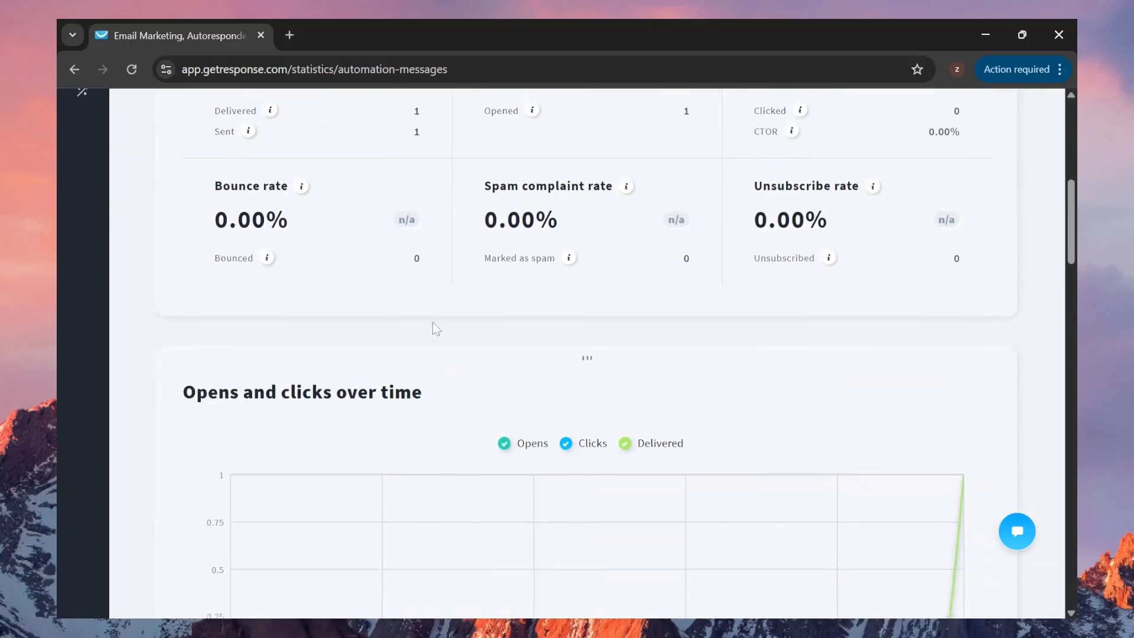
# Examine the table of automation messages sent in the automation messages report
pyautogui.scroll(-10, 390, 355)
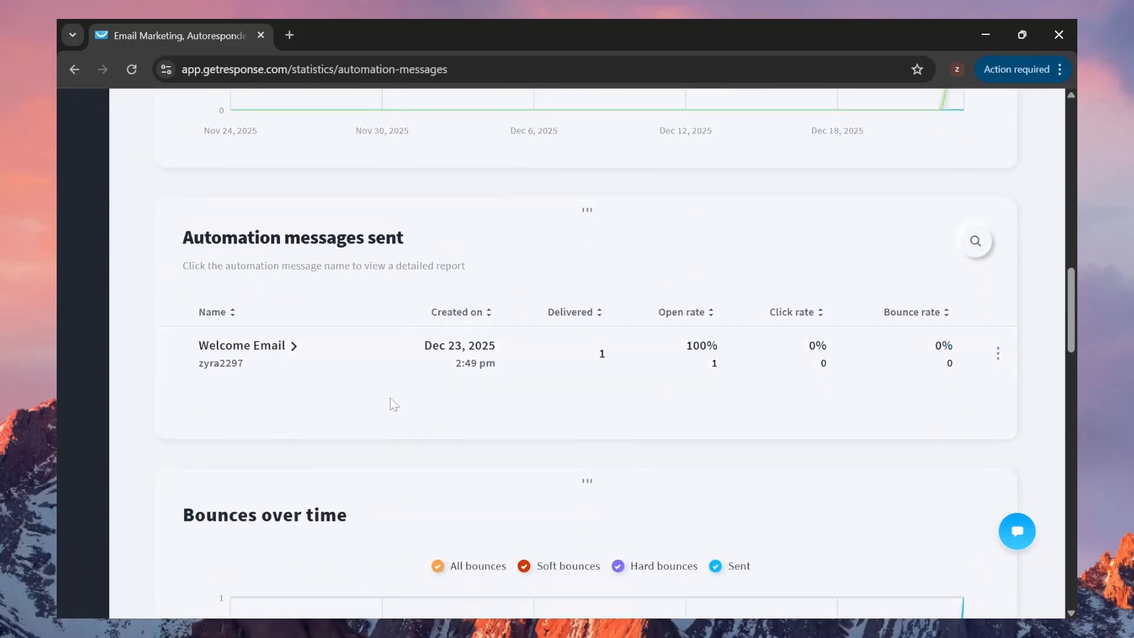
pyautogui.scroll(20, 393, 316)
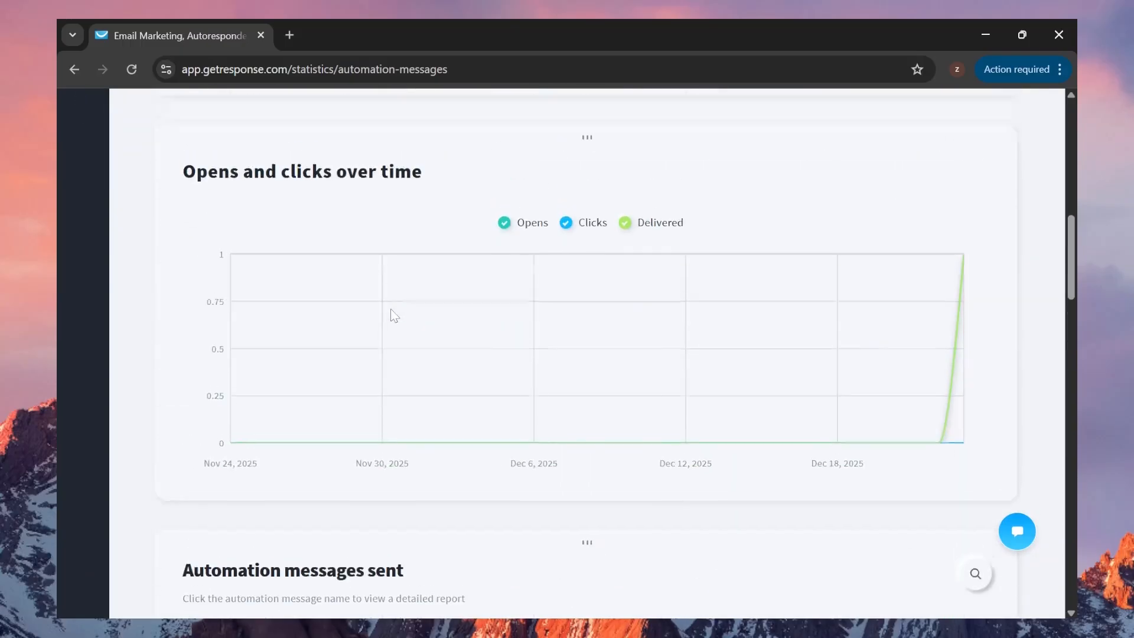
# Open the contacts report, examine its general performance and list trends, and view the options of the list filter
pyautogui.click(82, 382)
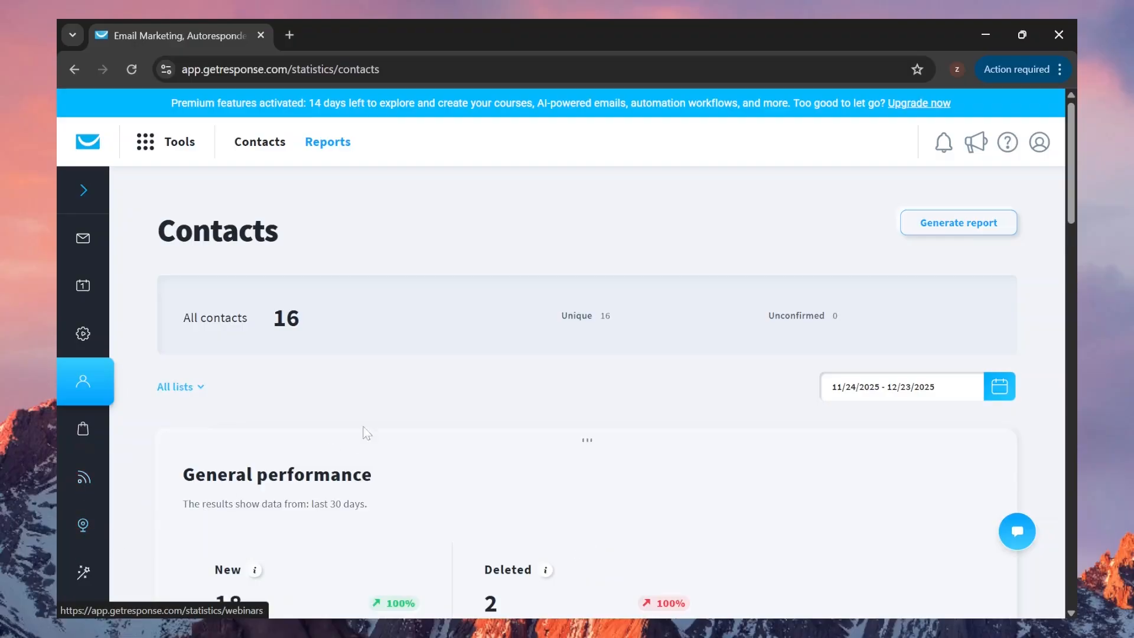
pyautogui.scroll(-5, 396, 394)
pyautogui.scroll(-20, 396, 391)
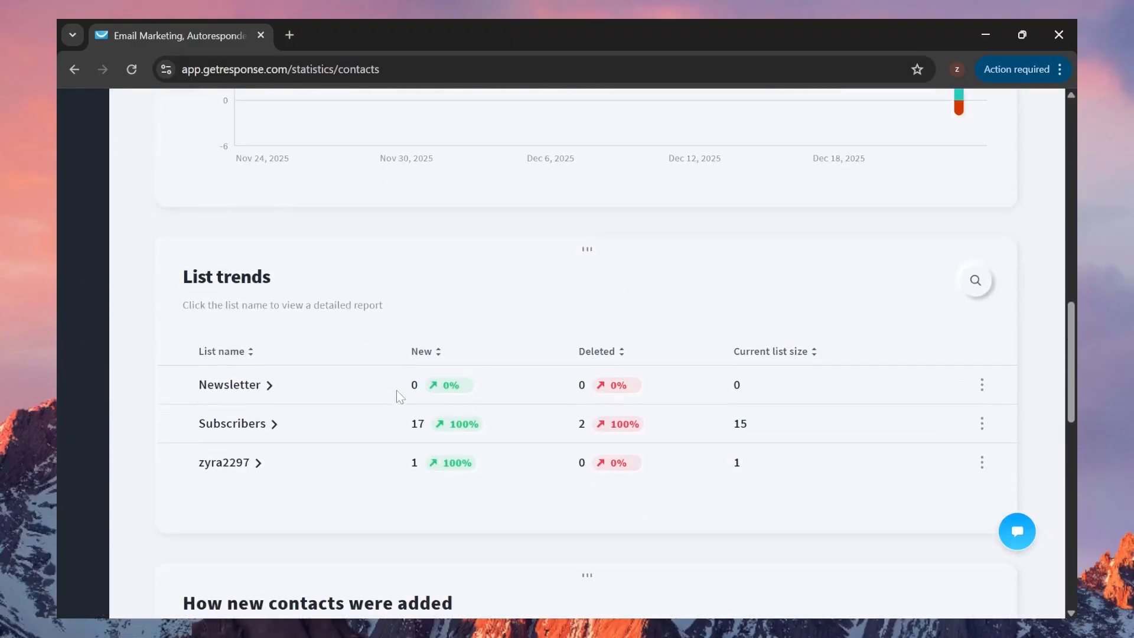
pyautogui.scroll(20, 483, 313)
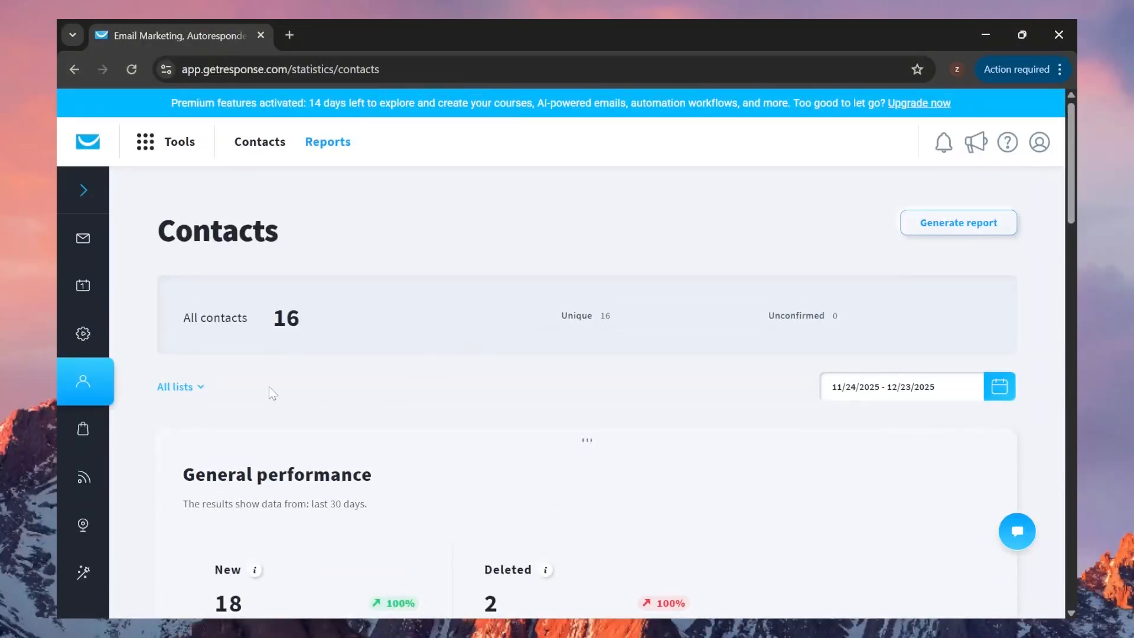
pyautogui.click(180, 387)
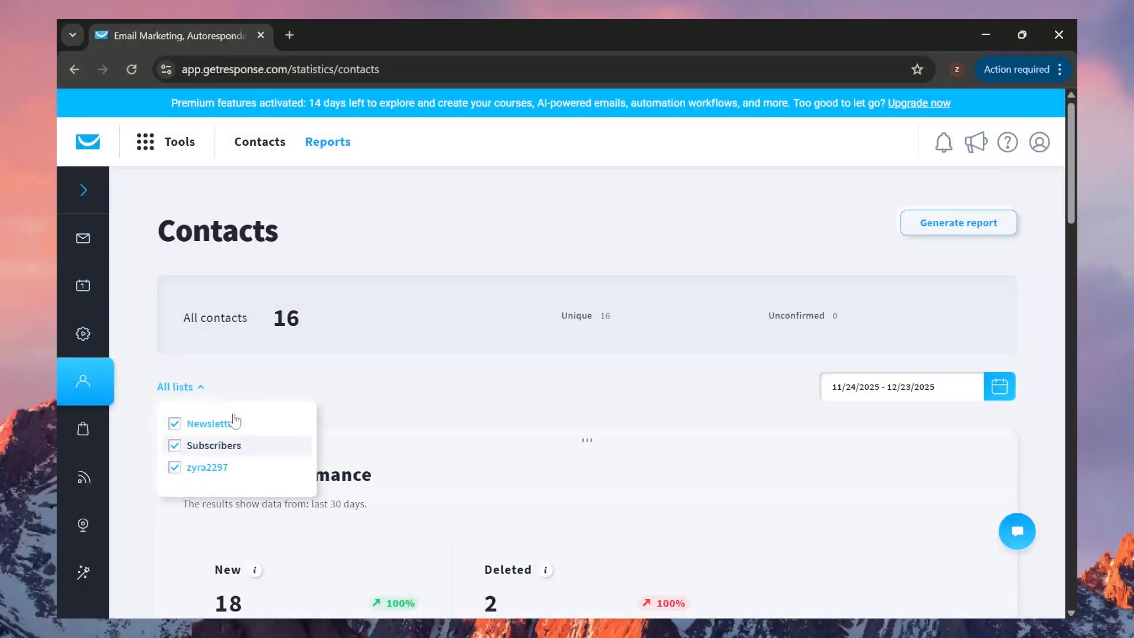
pyautogui.click(381, 368)
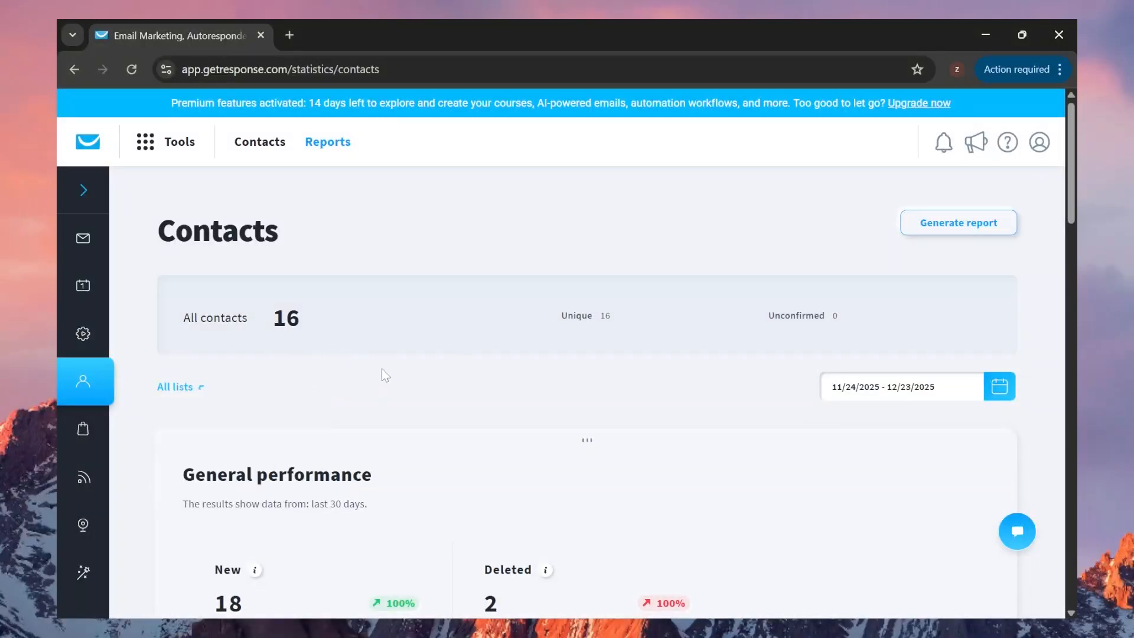